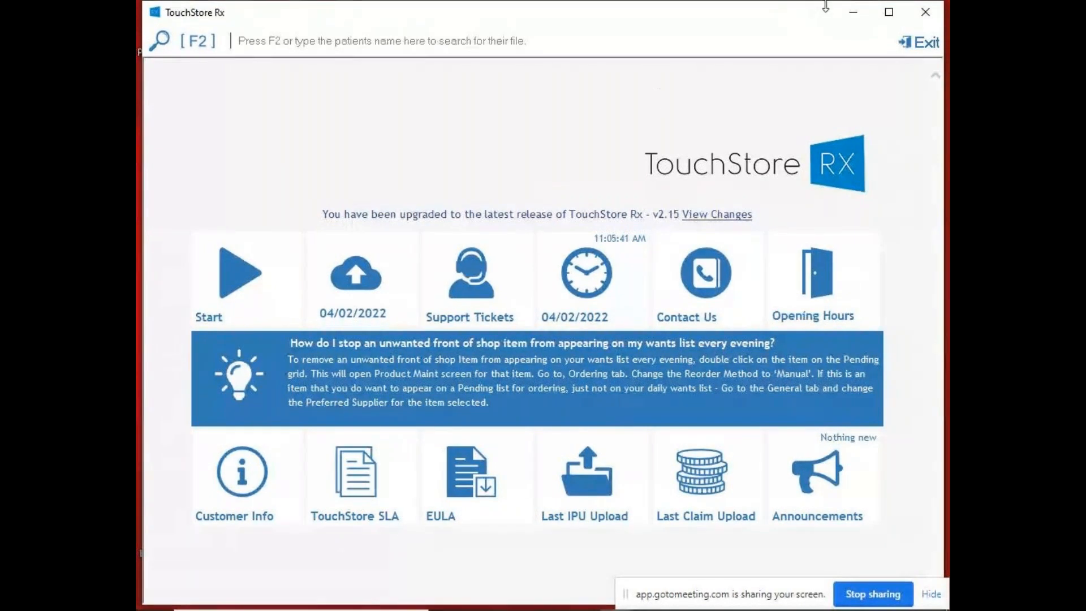
# - Bring TouchStore Rx back up from the desktop and start the Patient Medication Record
pyautogui.click(854, 12)
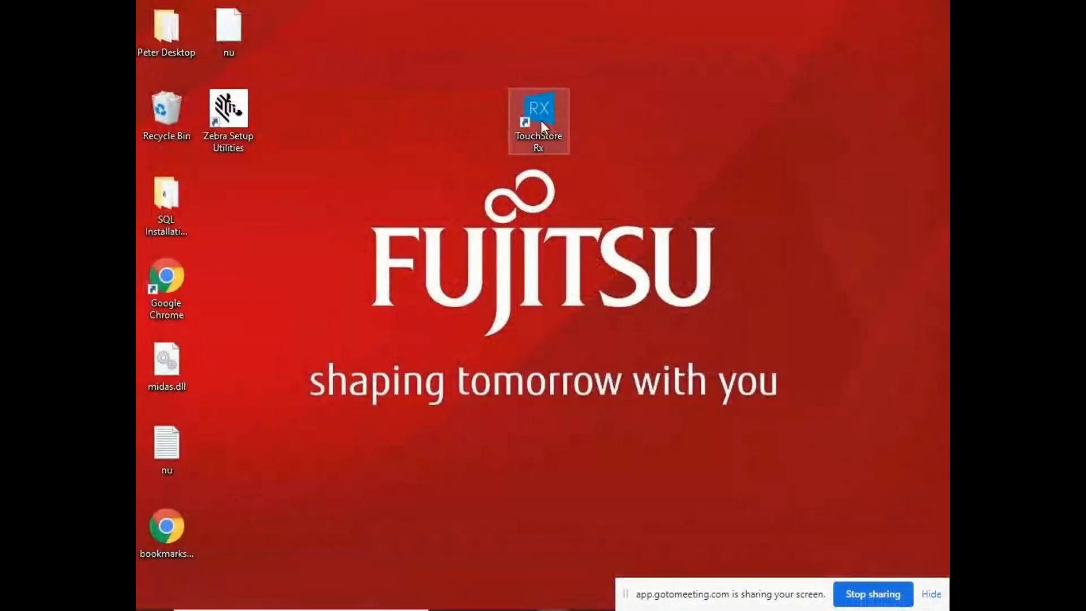
pyautogui.moveTo(464, 605)
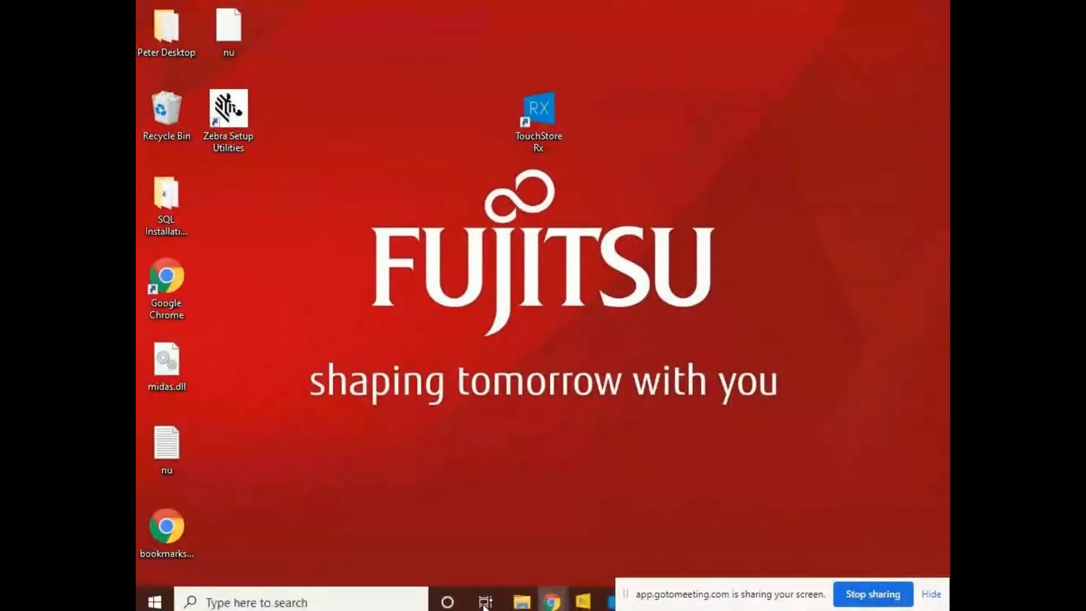
pyautogui.click(612, 594)
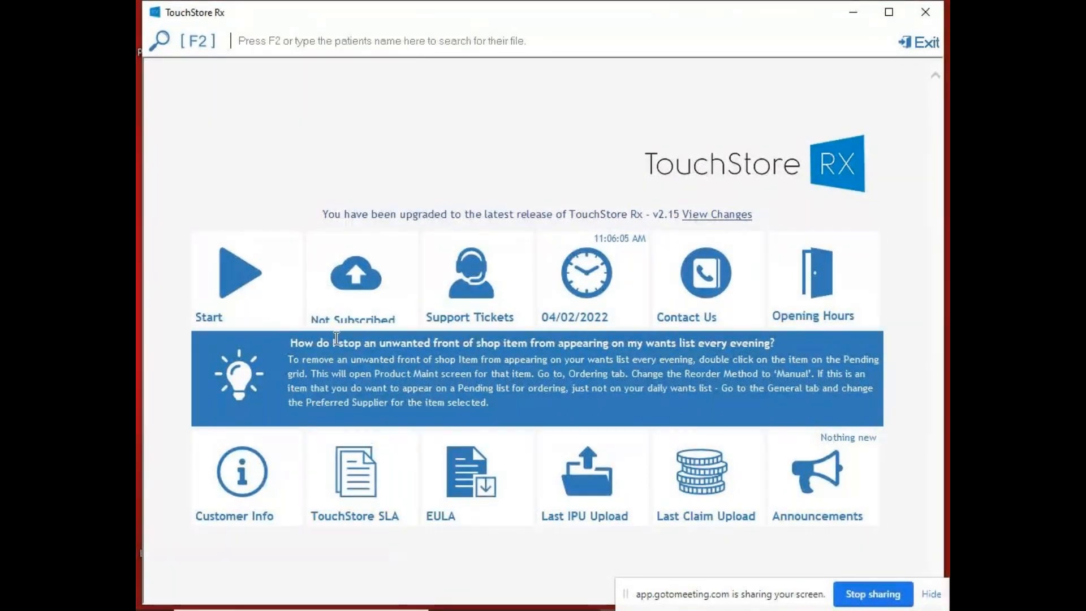
pyautogui.click(238, 272)
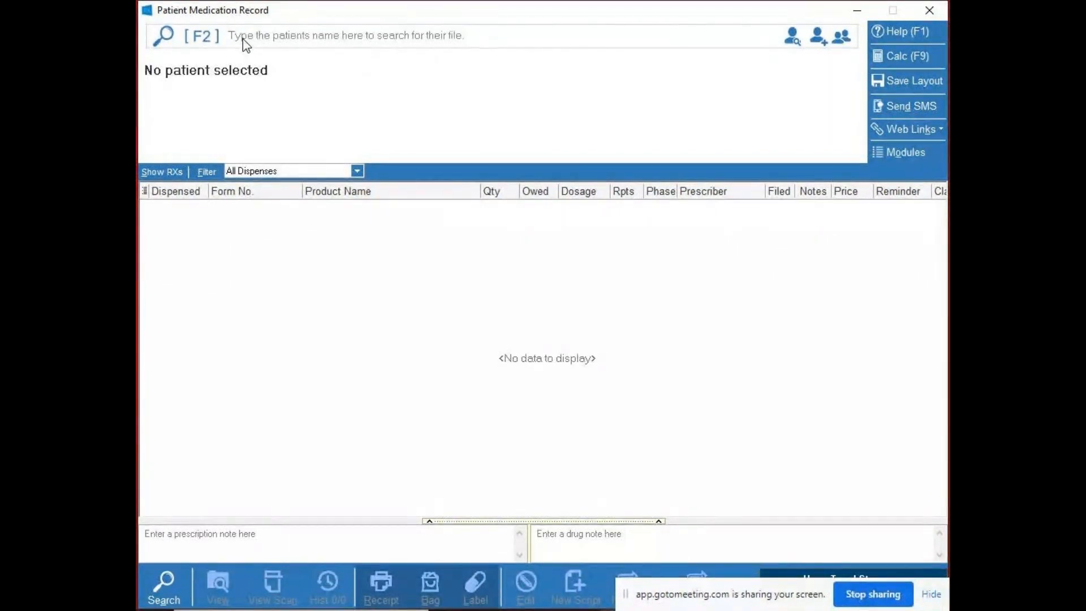
# - Search for patients by the partial surname TO, alone and with a comma and first initial t, and clear the search
pyautogui.write('TO')
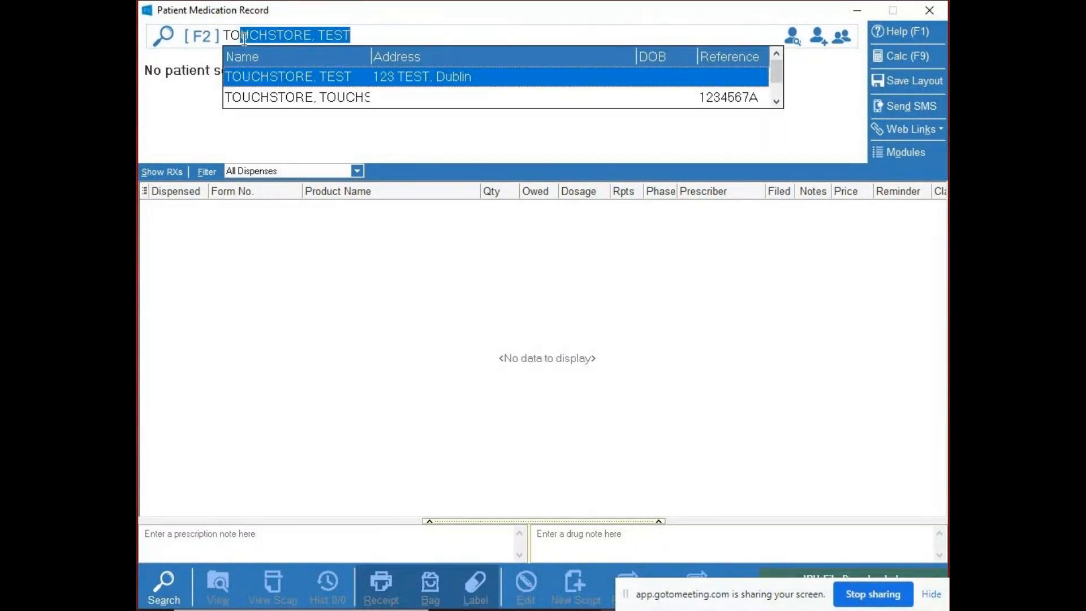
pyautogui.press('BackSpace')
pyautogui.press('BackSpace')
pyautogui.press('BackSpace')
pyautogui.write('TO,')
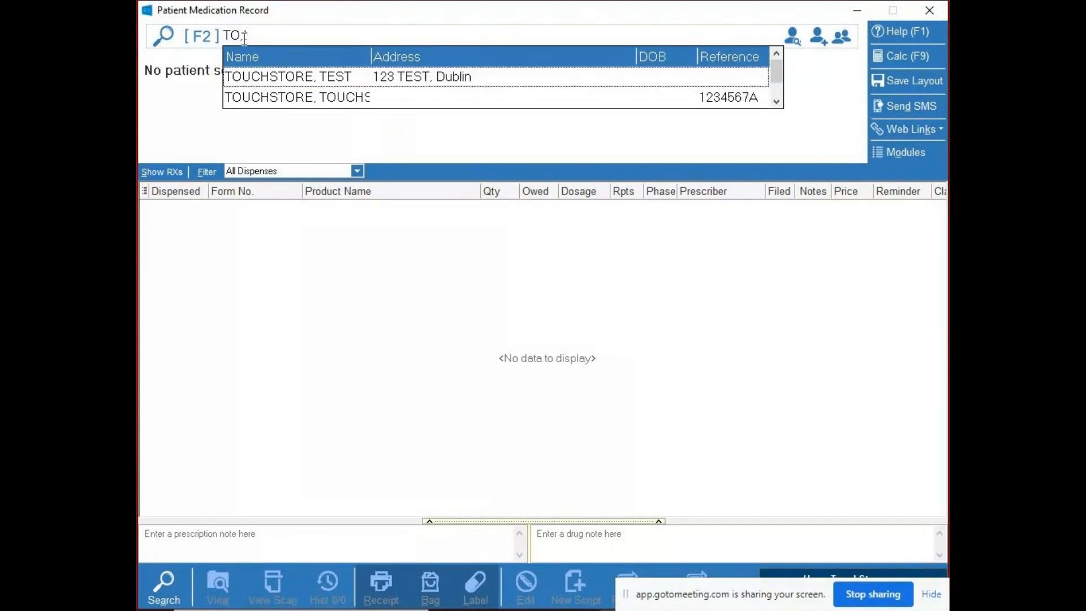
pyautogui.write('t')
pyautogui.press('BackSpace')
pyautogui.press('BackSpace')
pyautogui.press('BackSpace')
pyautogui.press('BackSpace')
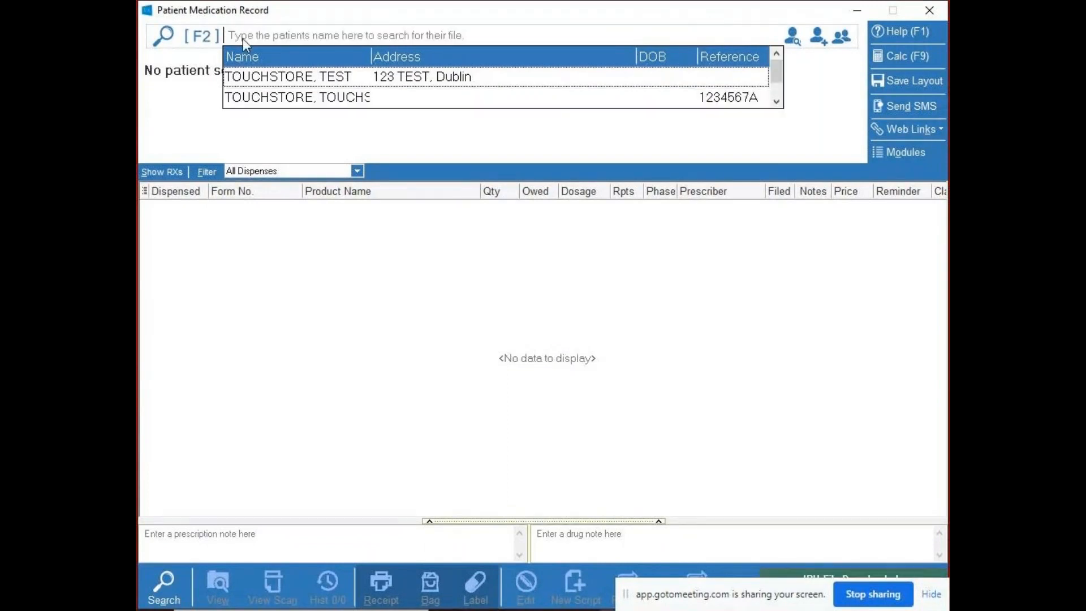
# - Browse the suggested patient matches one by one and dismiss the suggestion list
pyautogui.press('Down')
pyautogui.press('Up')
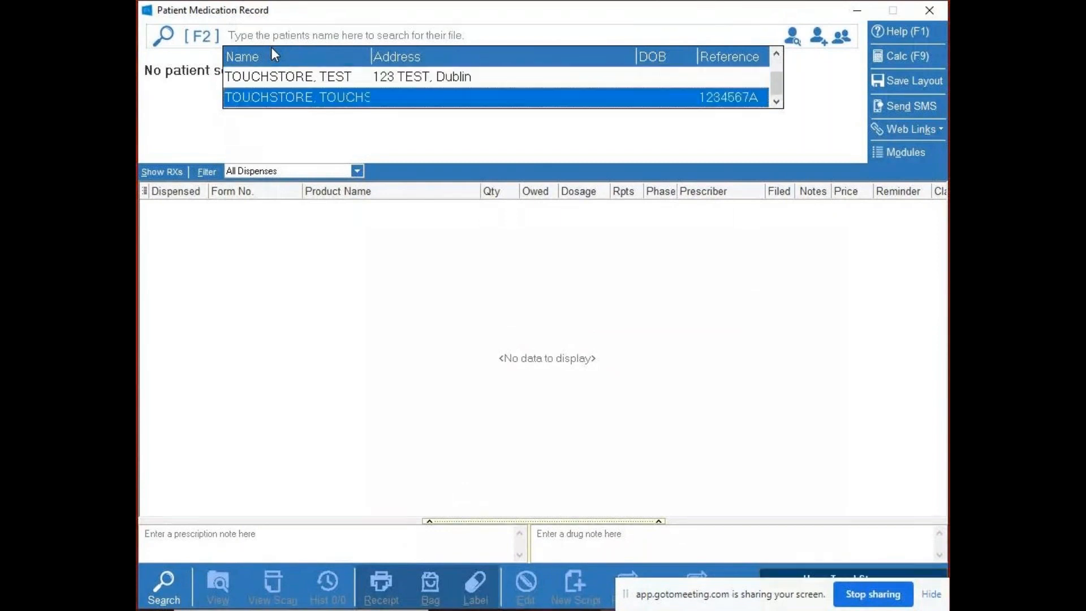
pyautogui.press('Down')
pyautogui.press('Up')
pyautogui.press('Down')
pyautogui.press('Up')
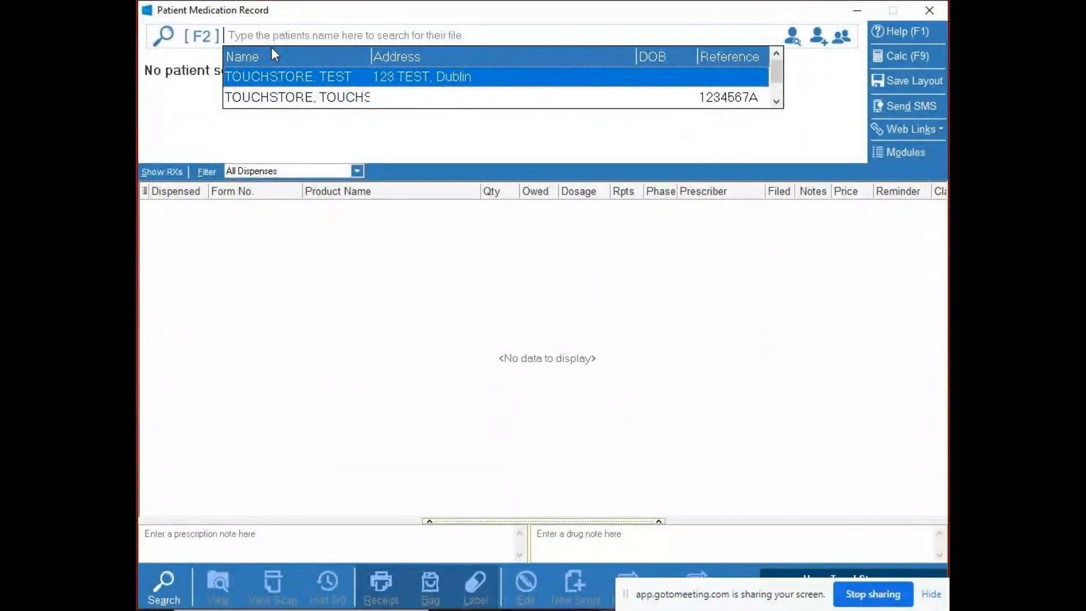
pyautogui.press('Down')
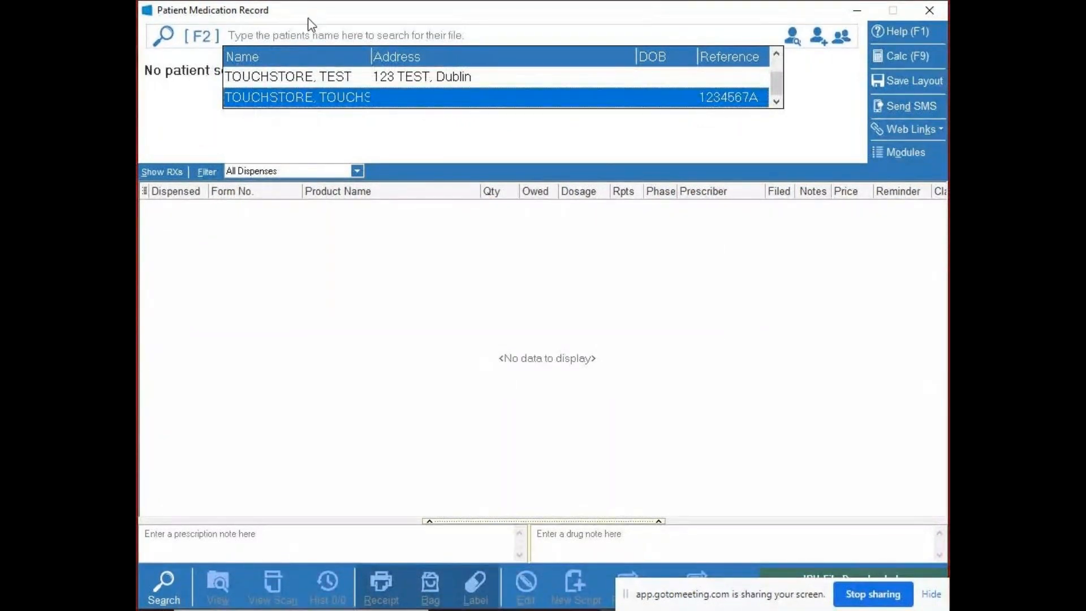
pyautogui.press('Escape')
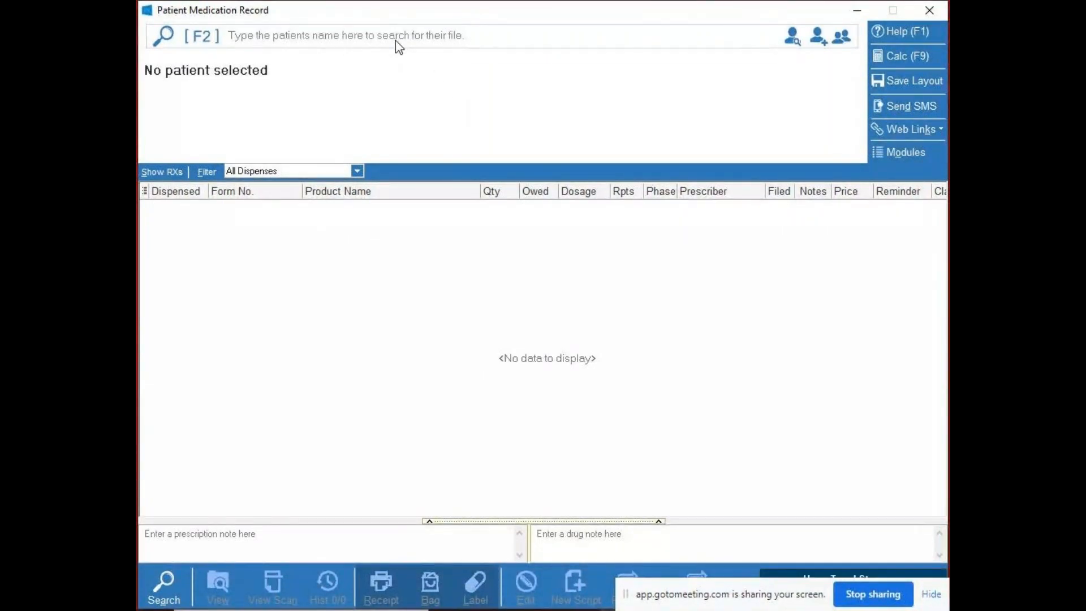
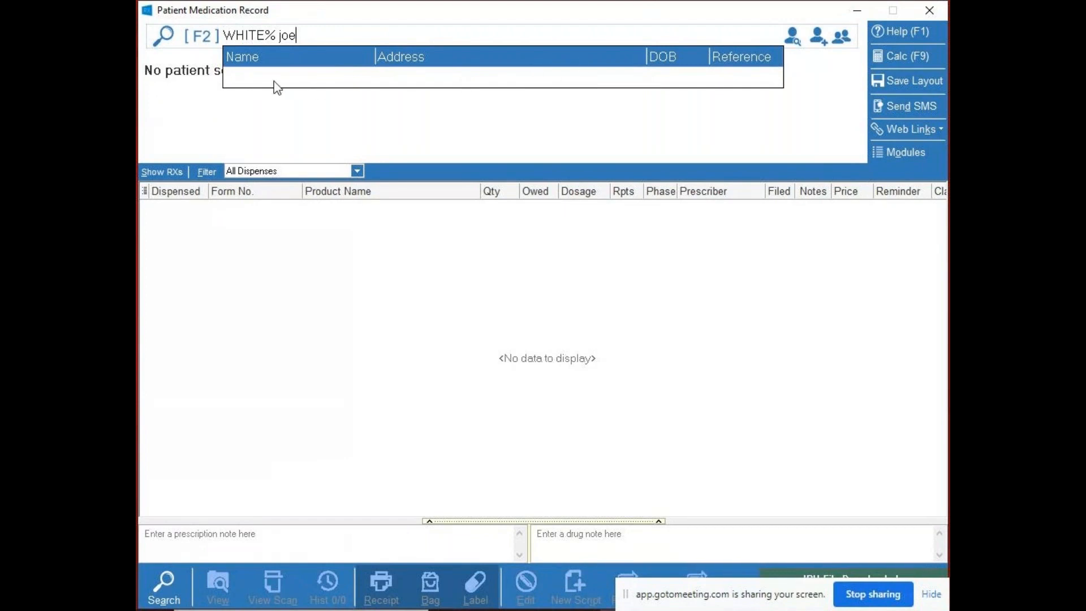
# - Search for a patient by surname, a % wildcard and first name, and decline creating a new patient
pyautogui.press('Return')
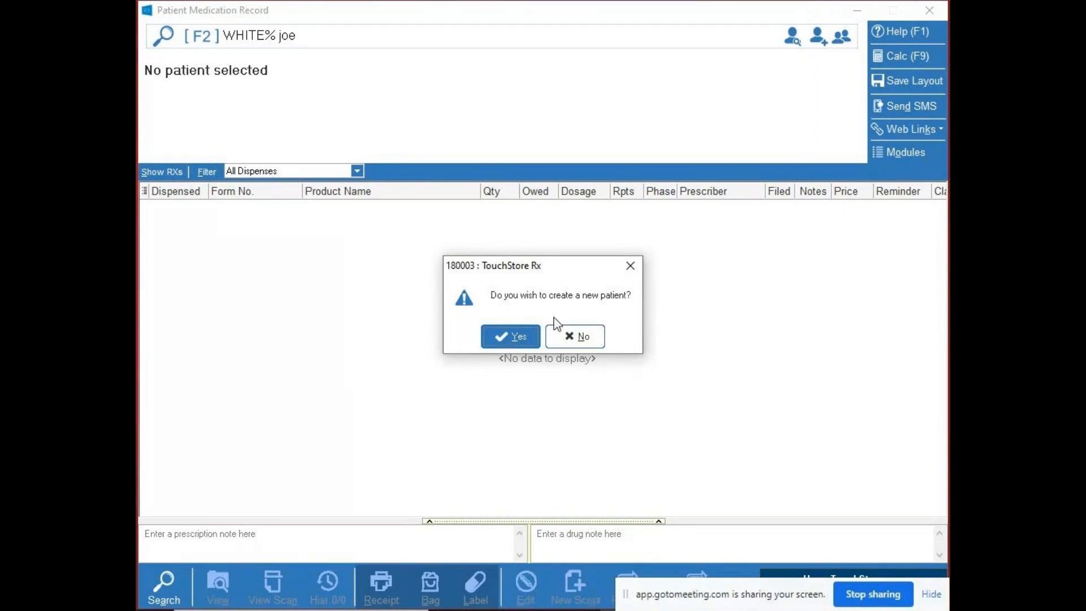
pyautogui.click(597, 340)
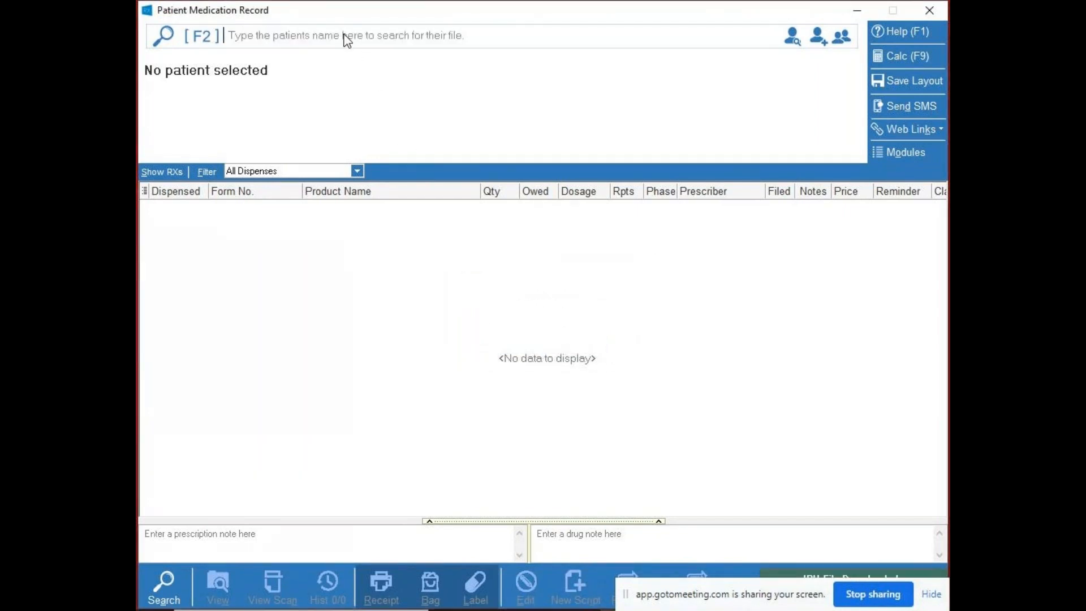
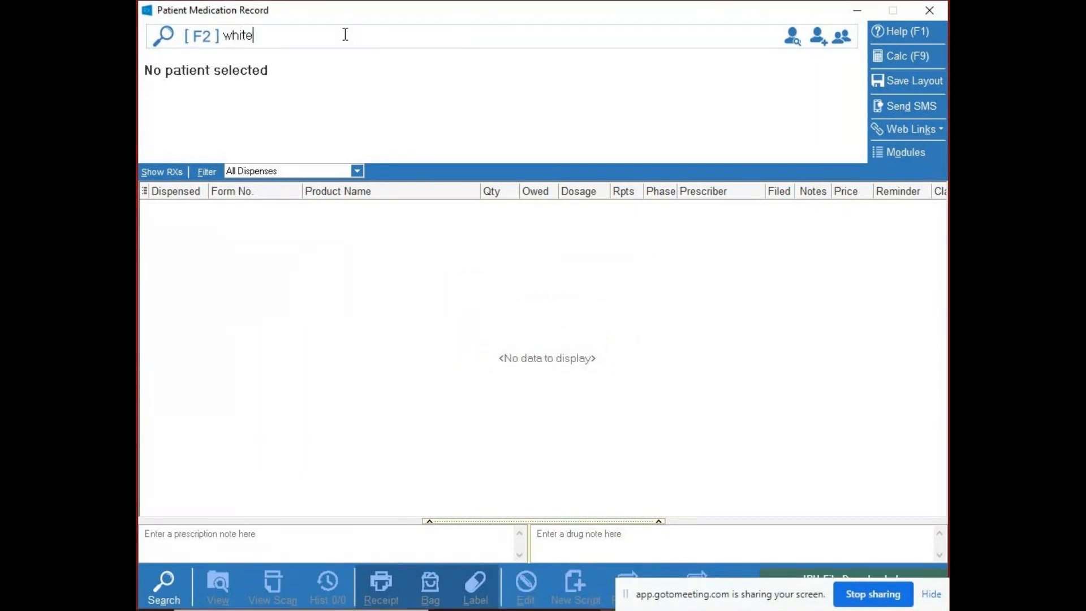
# - Look up a patient by surname and first name separated by a comma, and clear the search
pyautogui.press('Down')
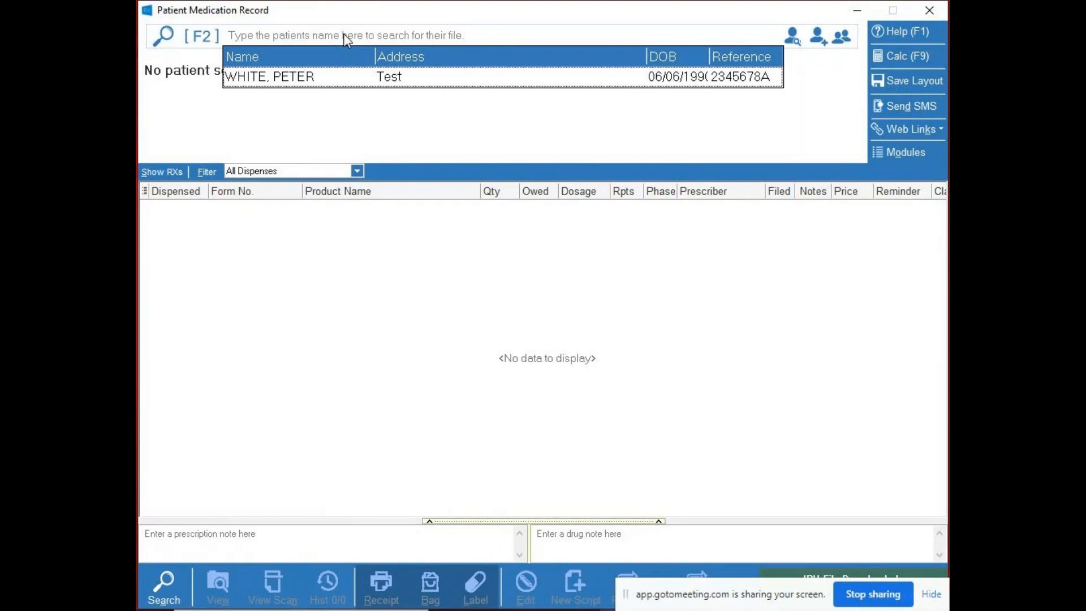
# - Try wildcard patient searches with the surname prefixes o% and Mc%, clearing each one
pyautogui.write('0%')
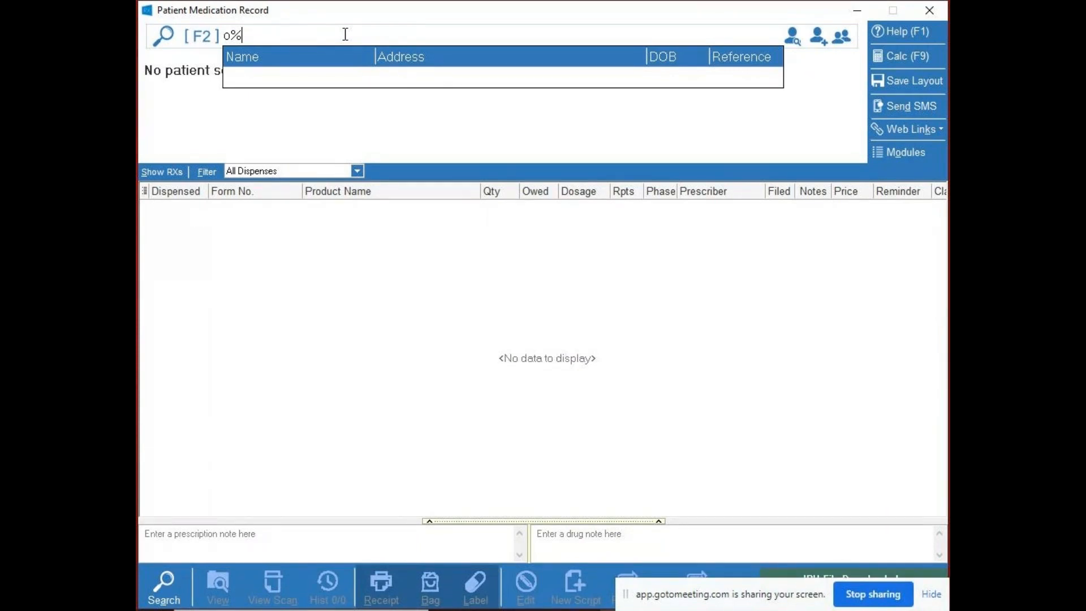
pyautogui.press('BackSpace')
pyautogui.press('BackSpace')
pyautogui.write('Mc%')
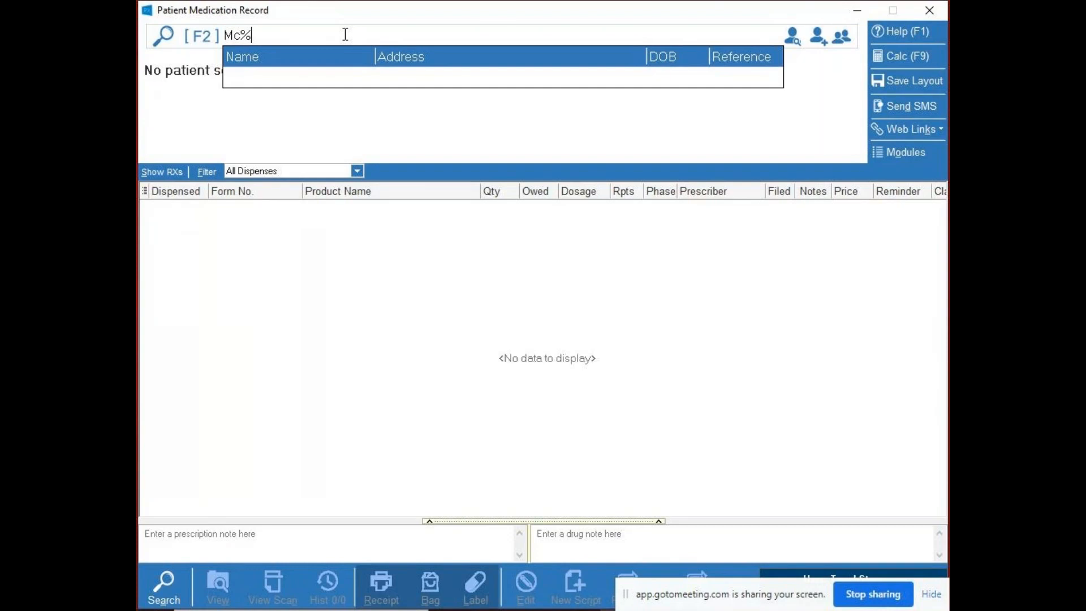
pyautogui.press('BackSpace')
pyautogui.press('BackSpace')
pyautogui.press('BackSpace')
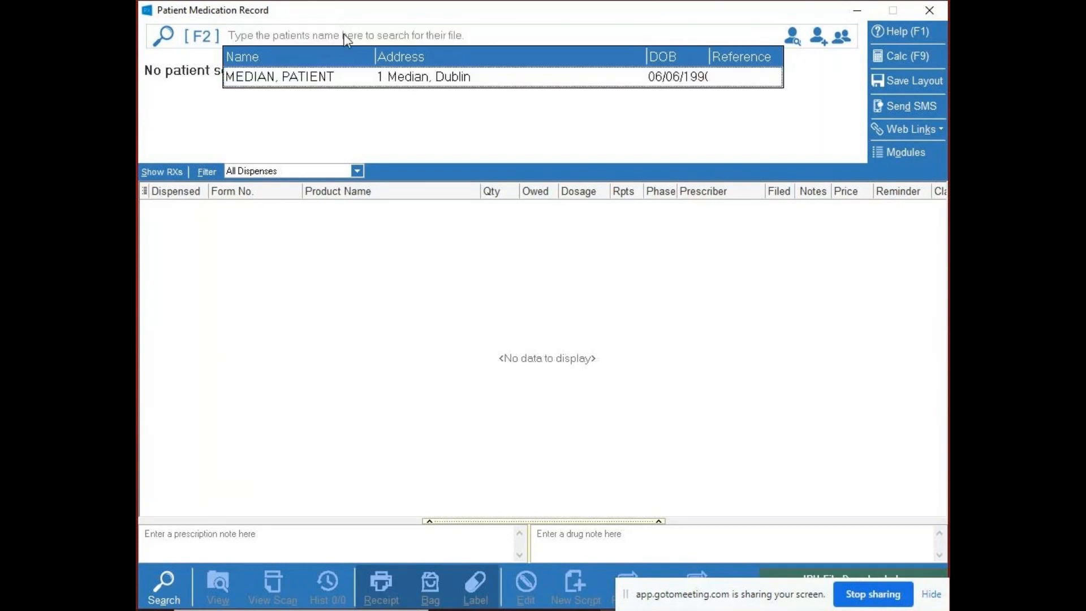
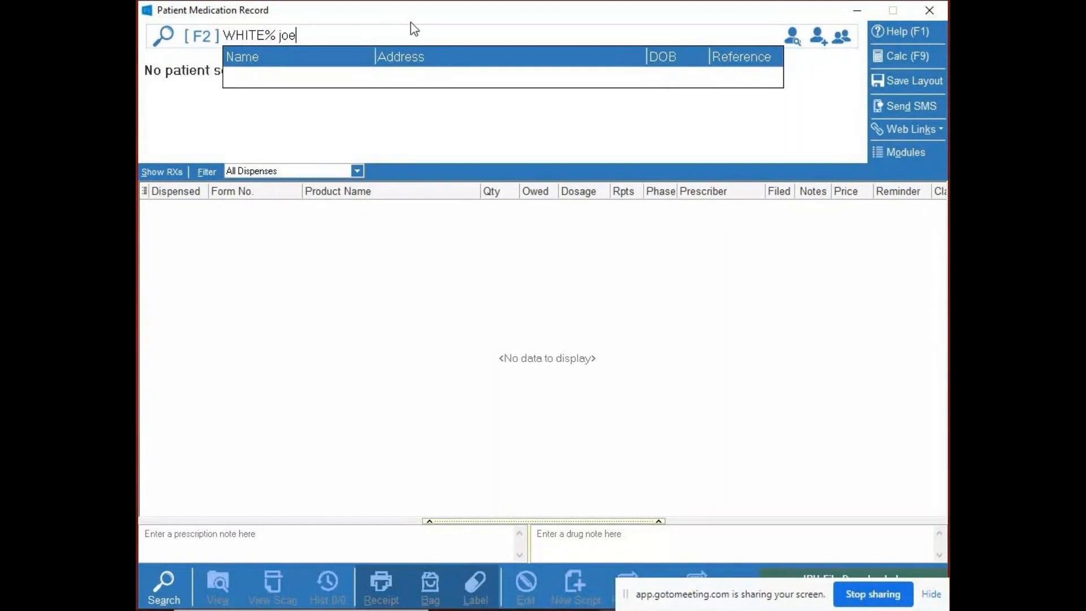
# - Repeat the patient search with the surname, % wildcard and first name, and refuse the offer to create a record
pyautogui.press('Return')
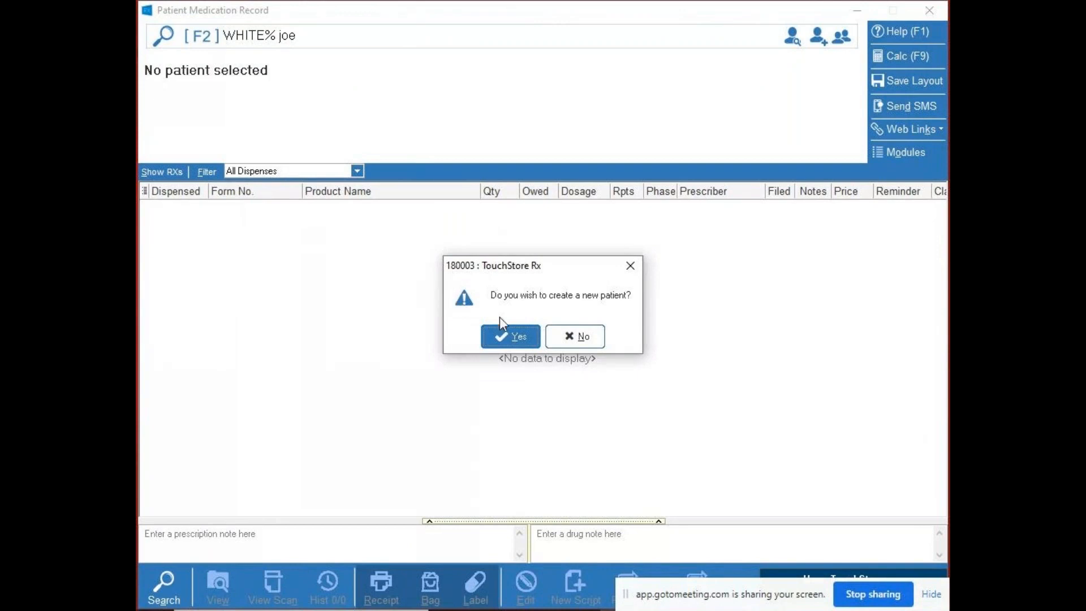
pyautogui.click(584, 344)
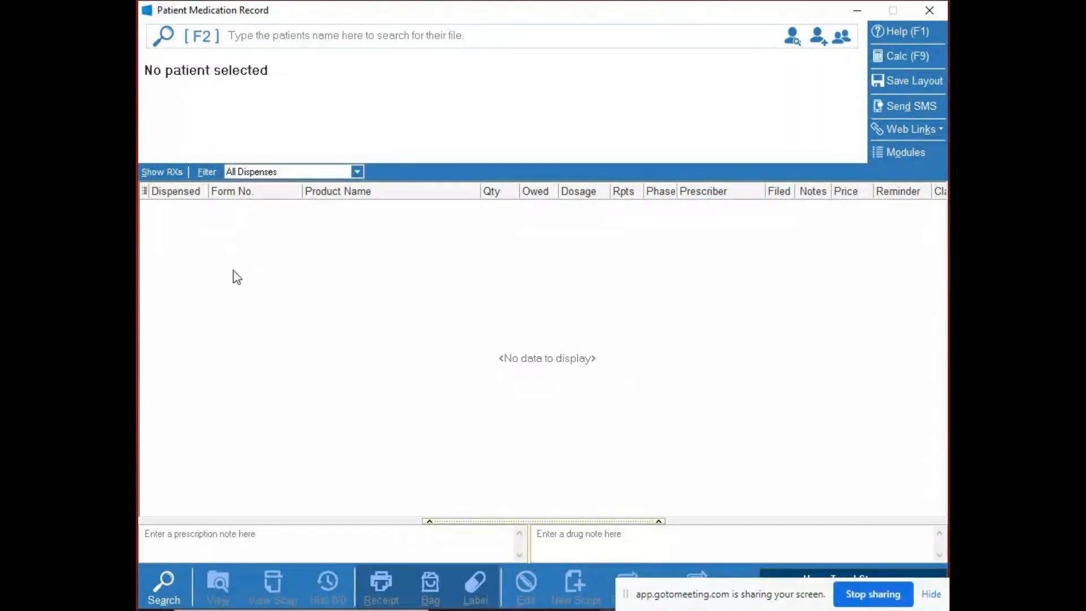
# - Open the patient selection window, review its filter choices and keep the filter at All Patients
pyautogui.press('F2')
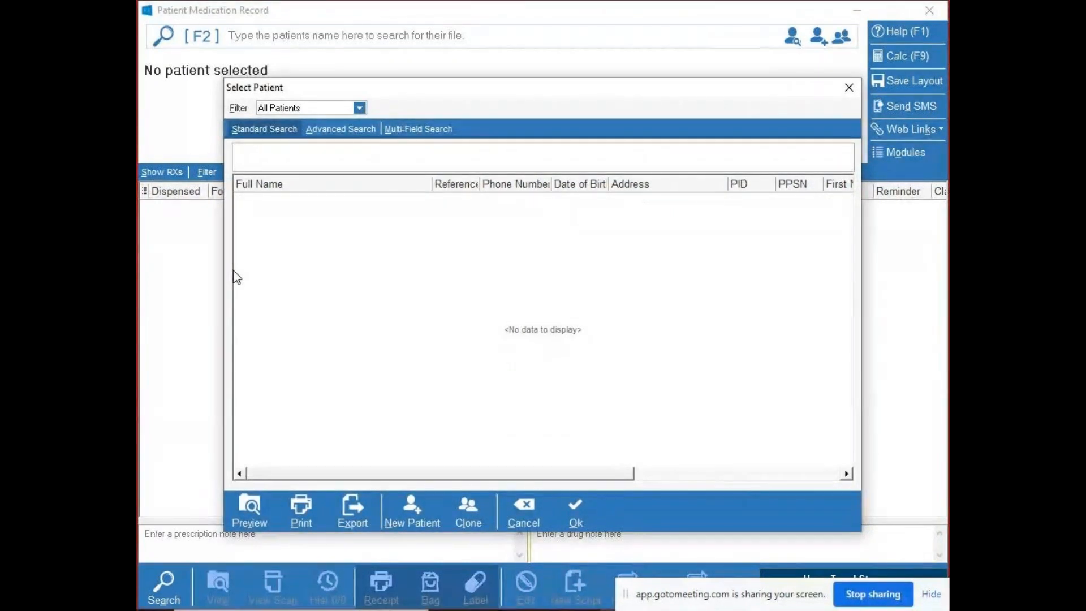
pyautogui.click(849, 87)
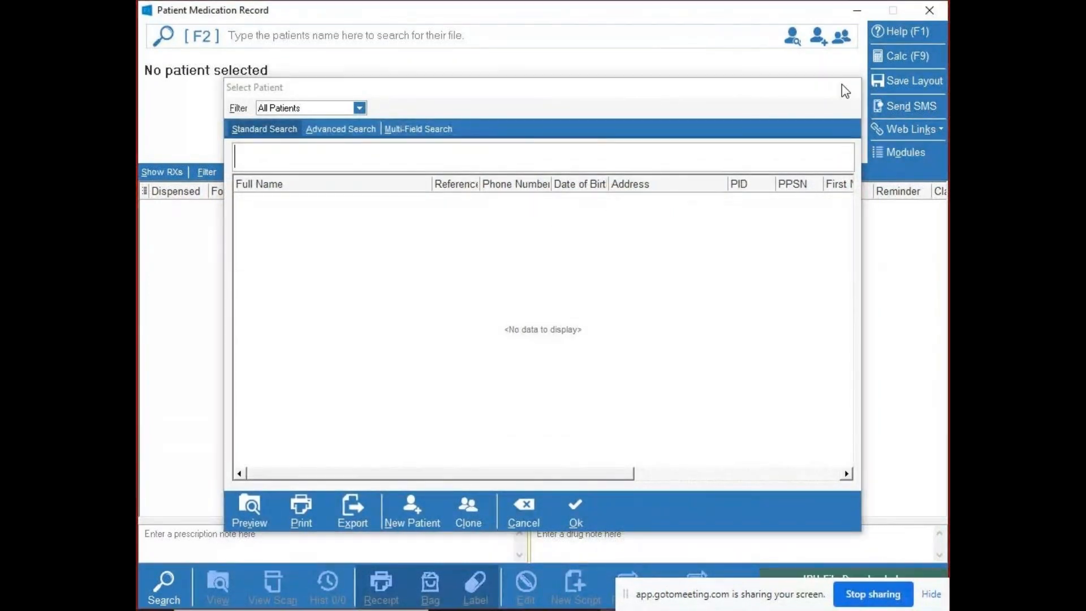
pyautogui.click(367, 40)
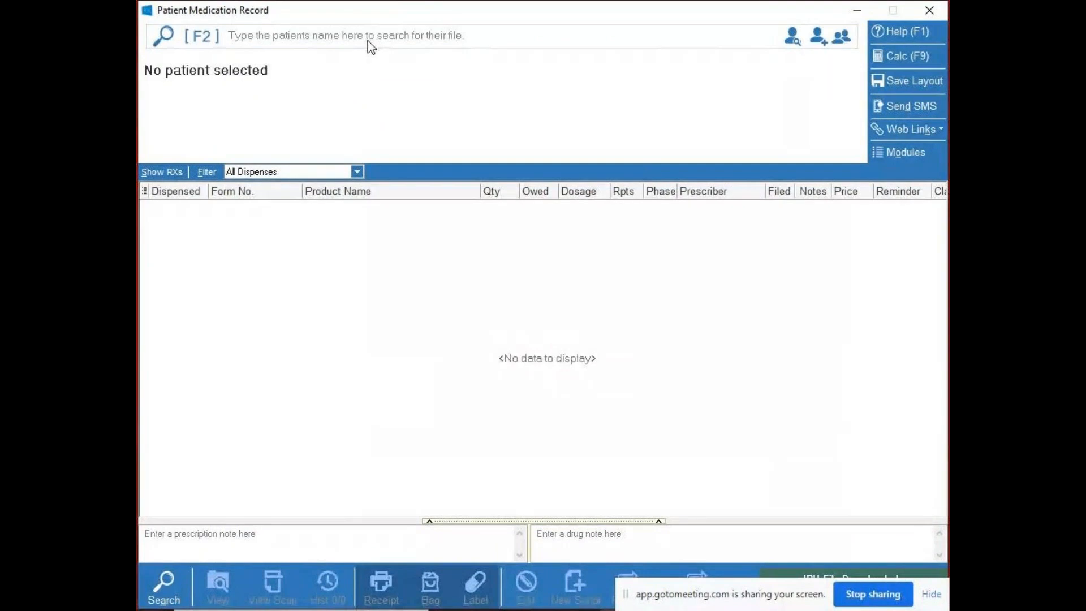
pyautogui.click(165, 580)
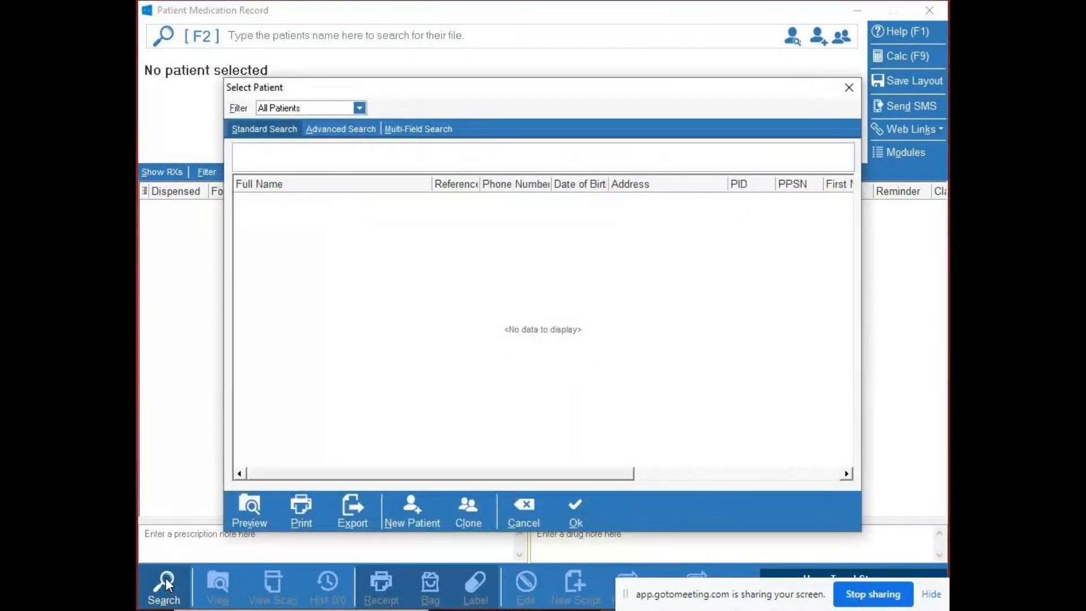
pyautogui.click(360, 108)
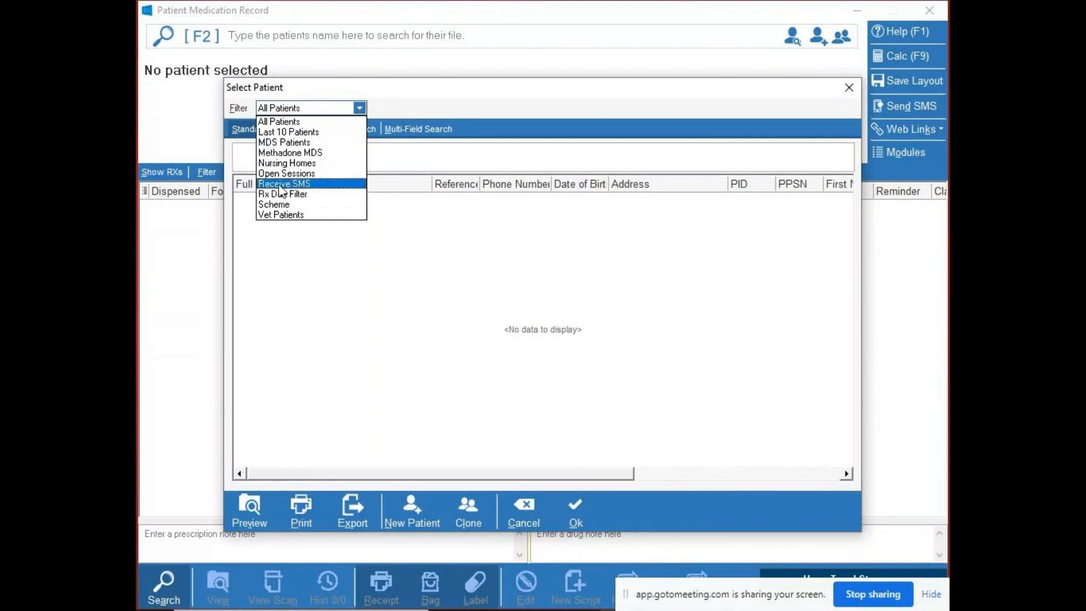
pyautogui.click(285, 121)
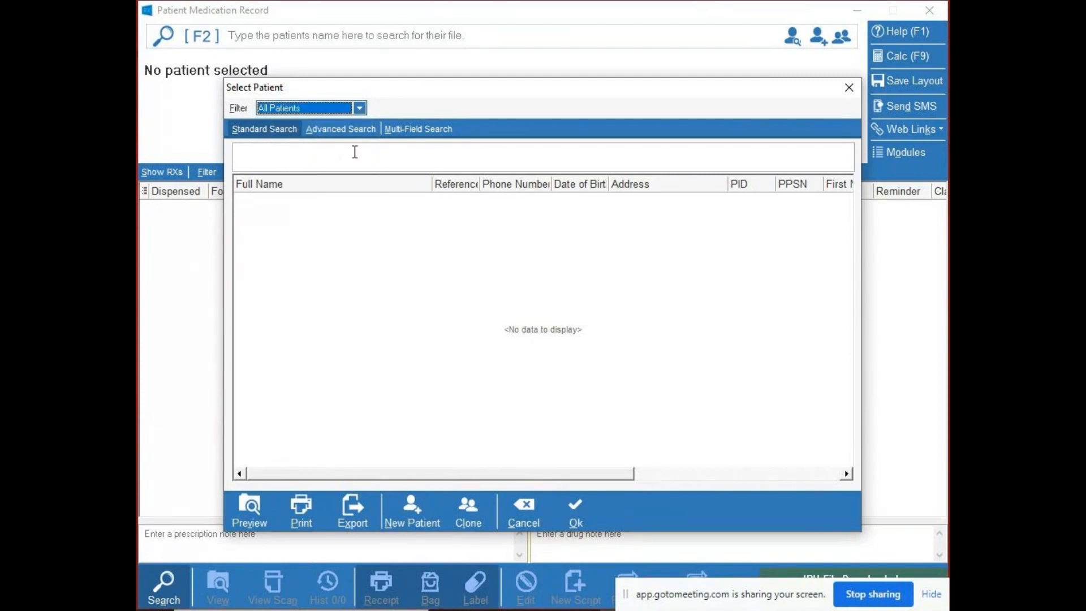
# - Run an advanced patient search by dispensed product HUMIRA 20MG SOLN FOR INJ PFS PAED, and return to the standard search
pyautogui.click(331, 130)
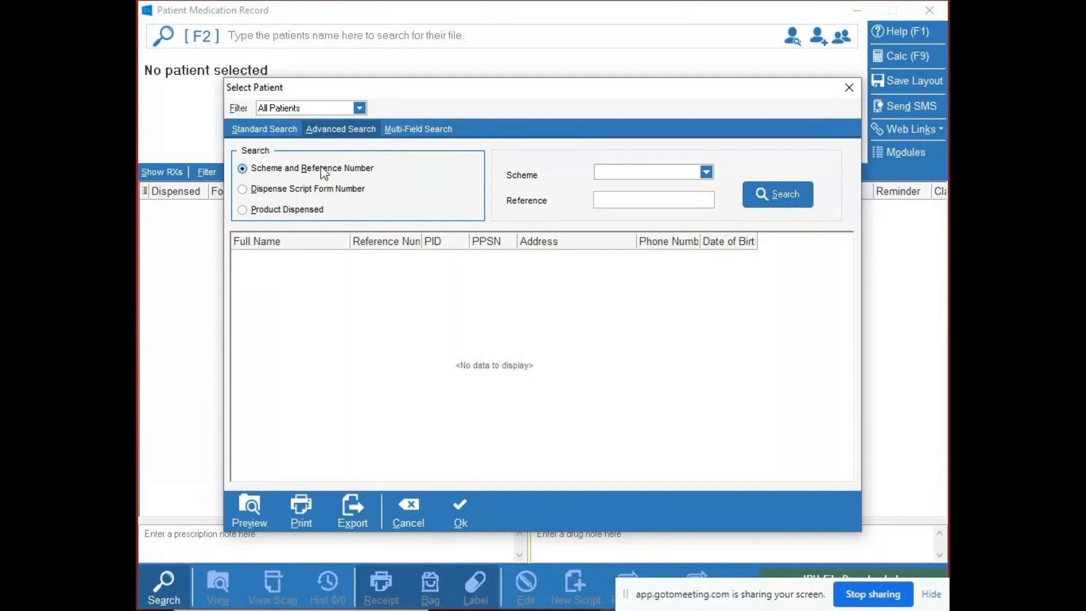
pyautogui.click(281, 212)
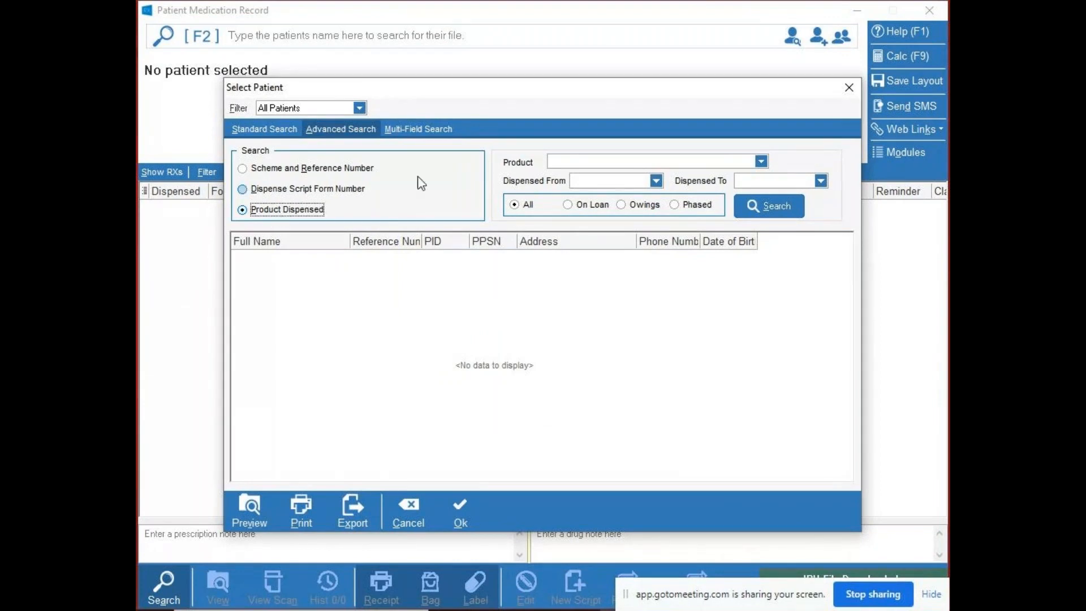
pyautogui.click(573, 161)
pyautogui.write('HUMIRA 20MG SOLN FOR INJ PFS PAED')
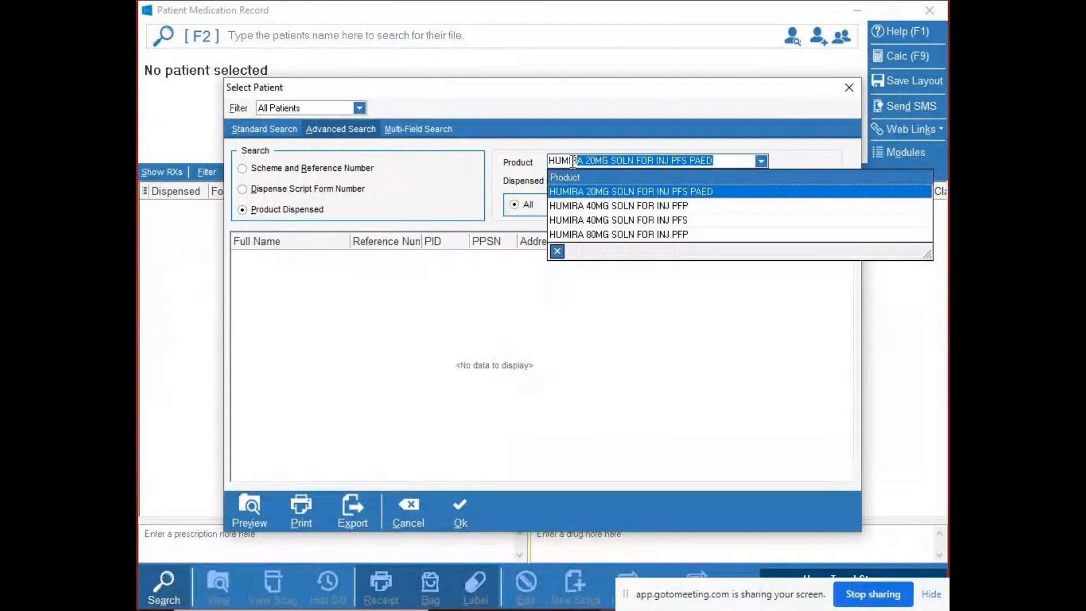
pyautogui.click(598, 192)
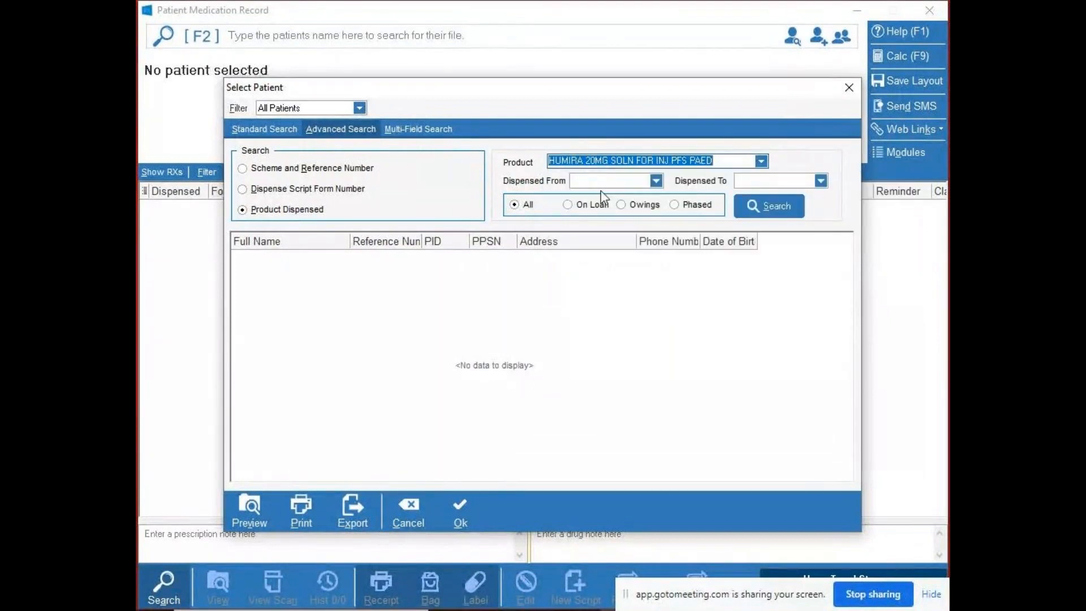
pyautogui.click(754, 210)
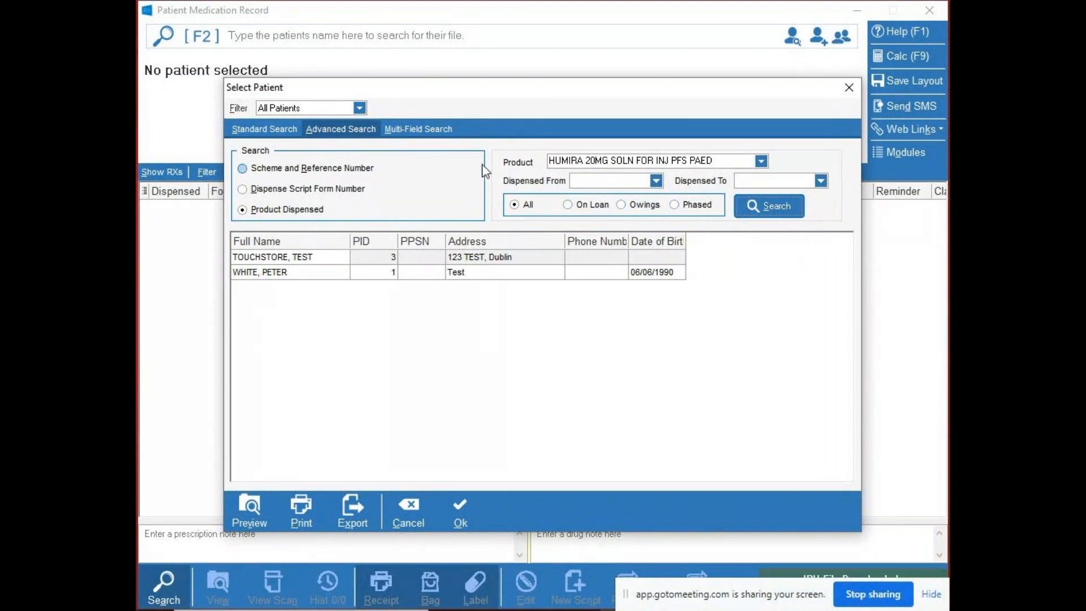
pyautogui.click(263, 129)
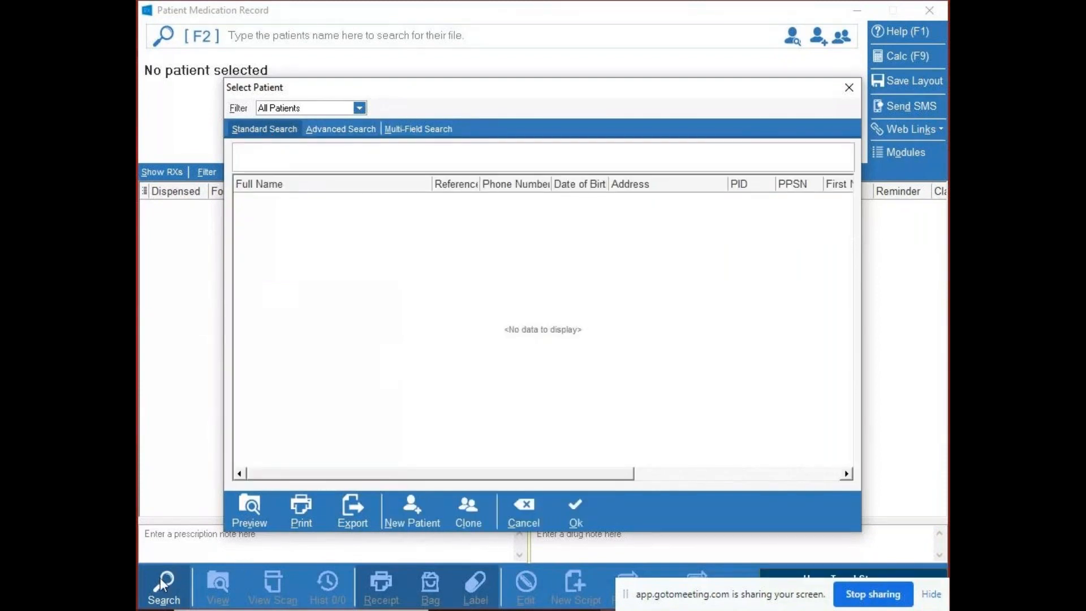
# - Review the advanced and multi-field patient search options, and close the patient selection window
pyautogui.click(351, 129)
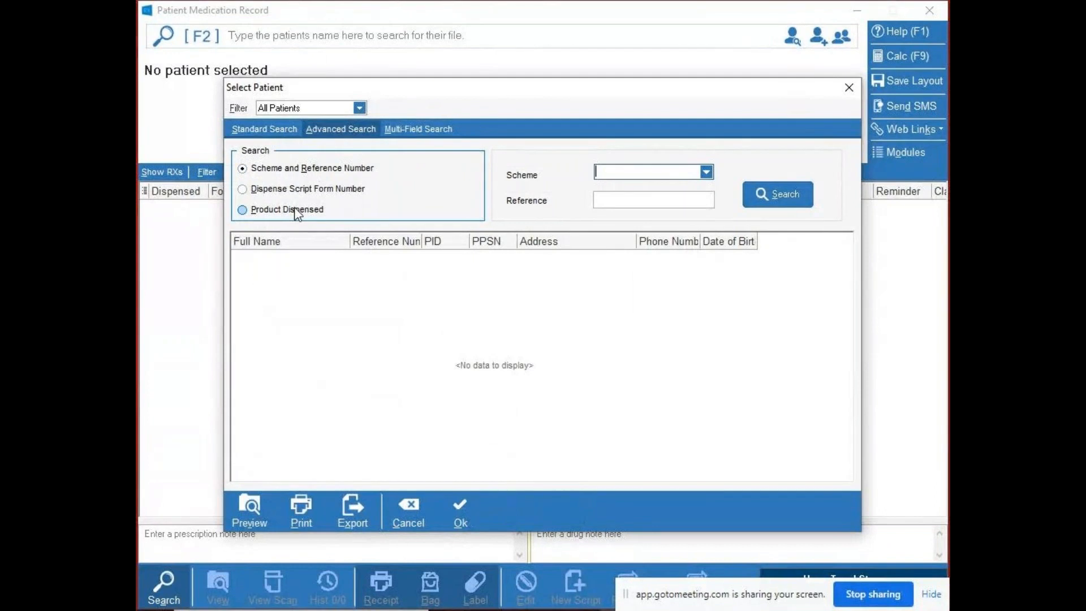
pyautogui.click(419, 129)
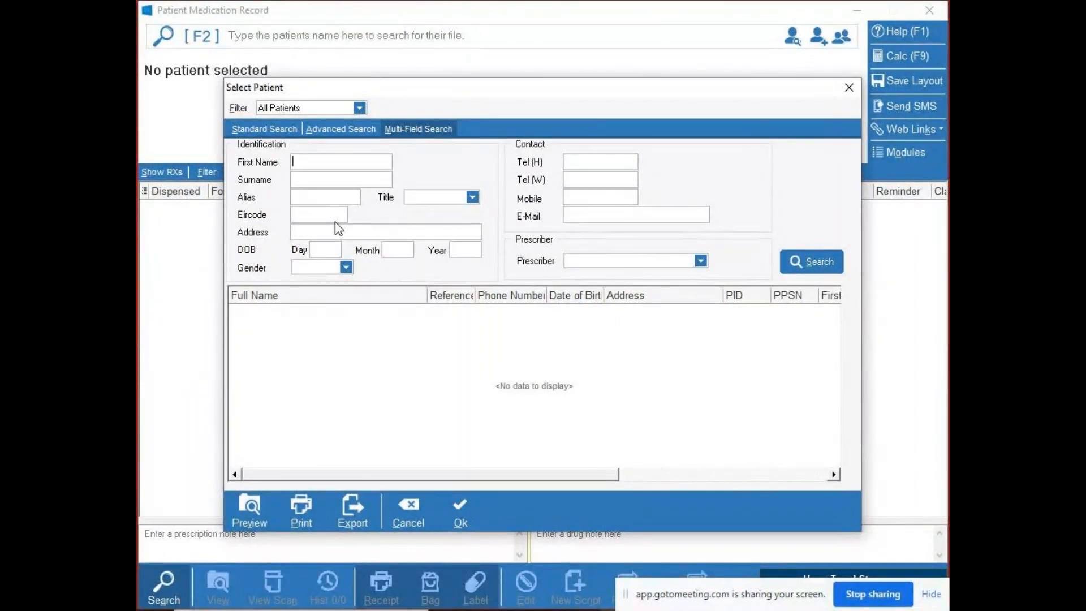
pyautogui.click(851, 87)
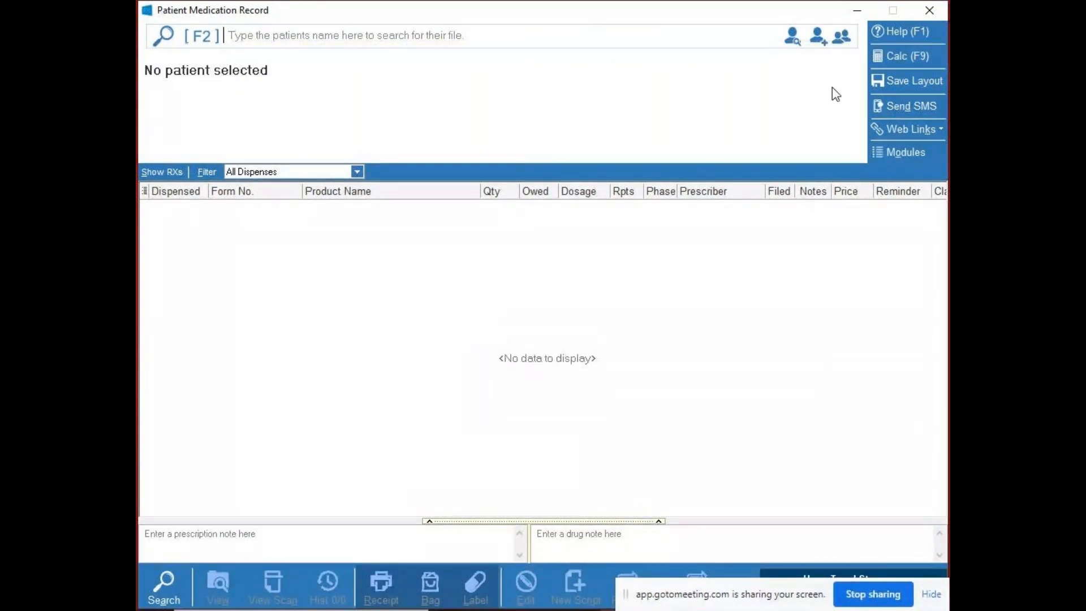
# - Start a new patient record, confirm its creation, and enter the patient's first name and surname
pyautogui.click(820, 46)
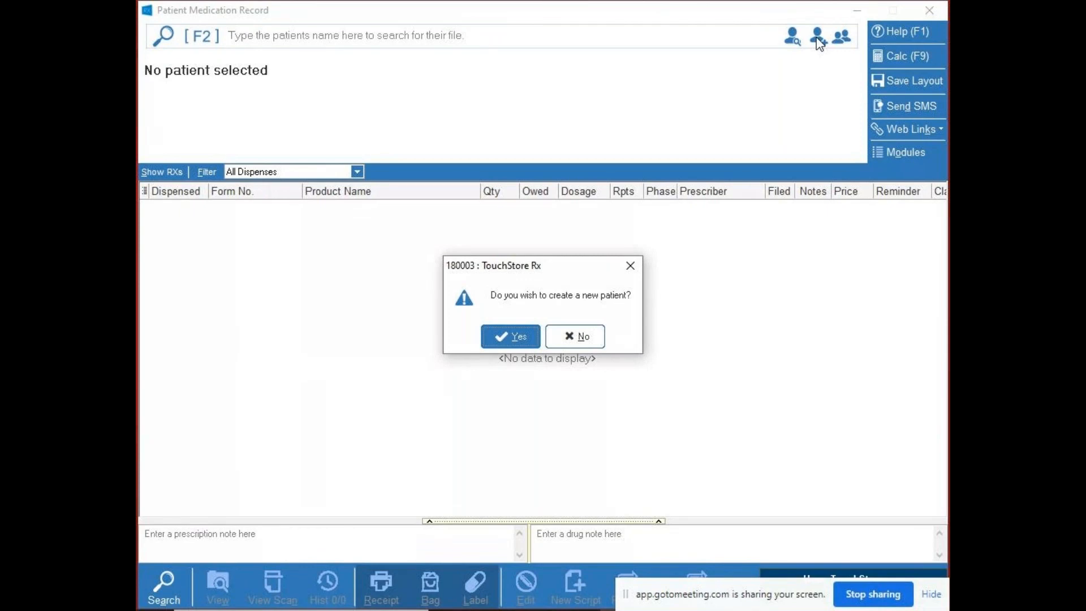
pyautogui.click(514, 334)
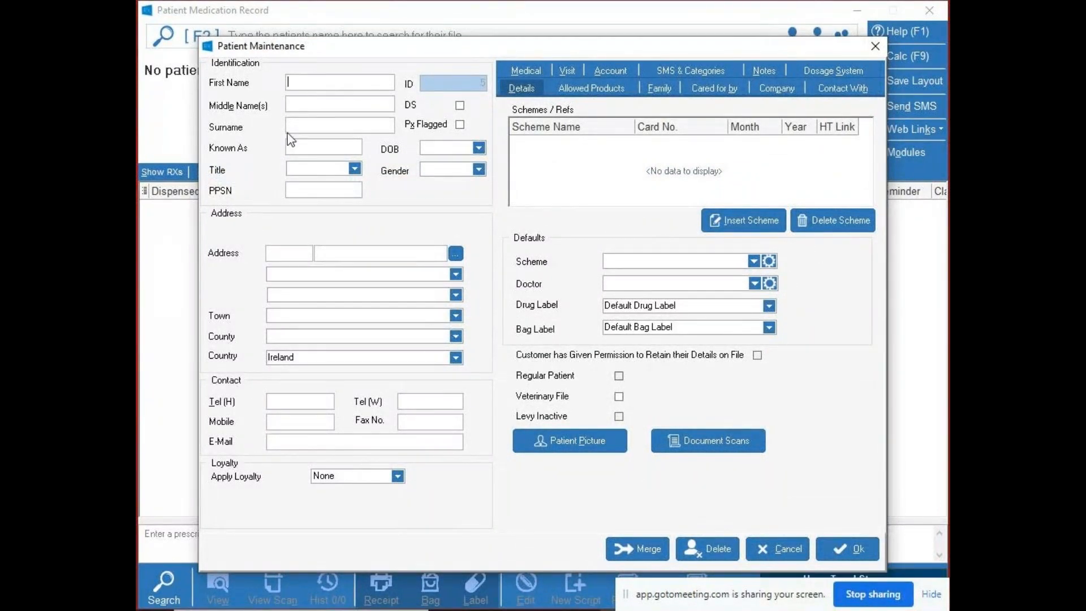
pyautogui.write('E')
pyautogui.write('WH')
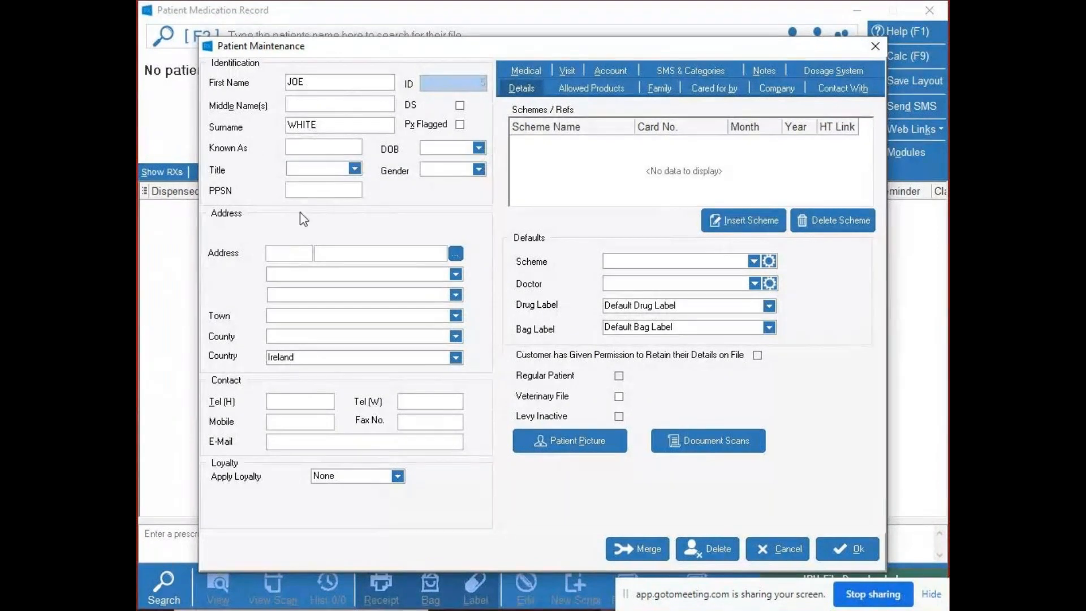
pyautogui.click(315, 103)
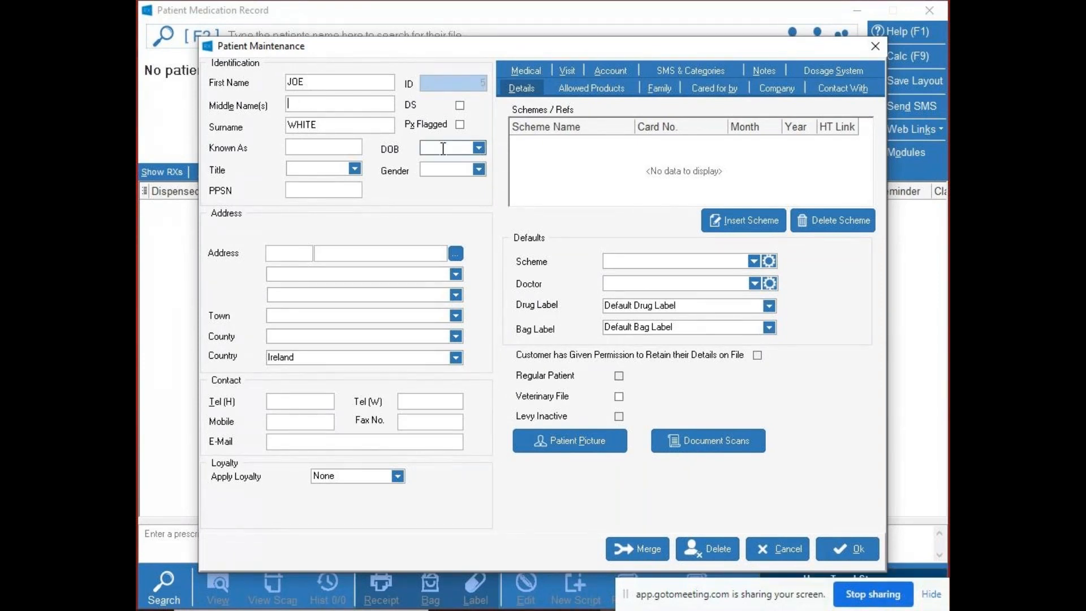
pyautogui.click(435, 170)
pyautogui.click(434, 168)
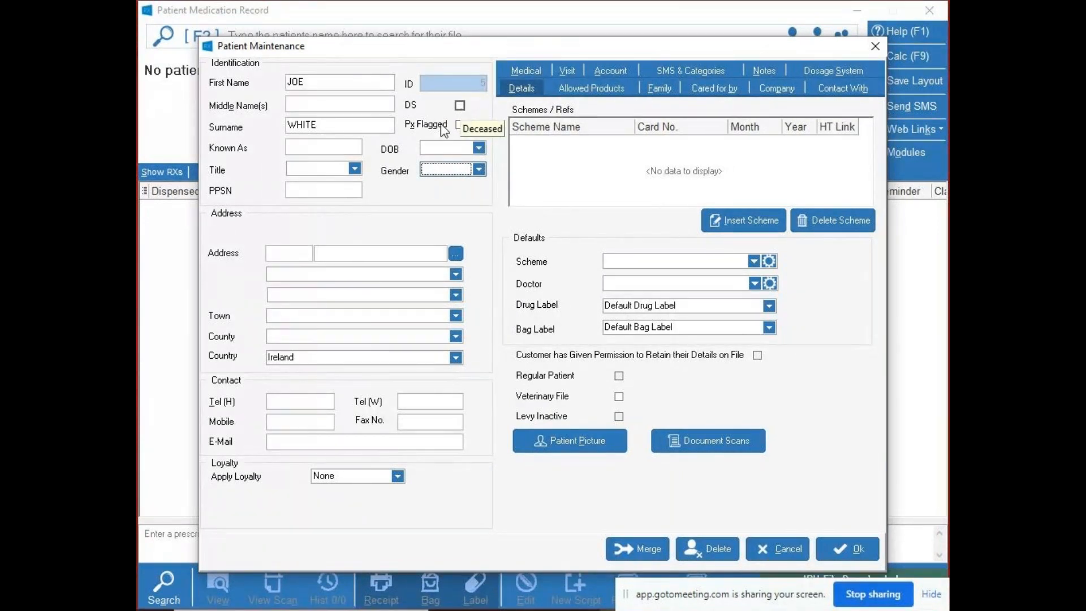
pyautogui.click(334, 255)
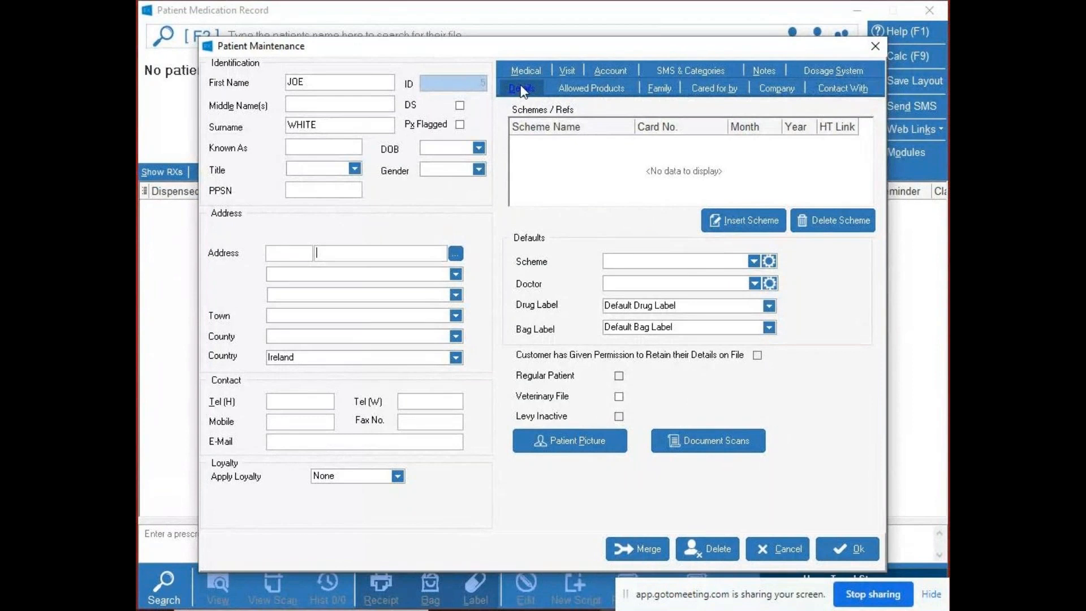
# - Add Drug Refund as the first scheme in the new patient's scheme list
pyautogui.click(540, 142)
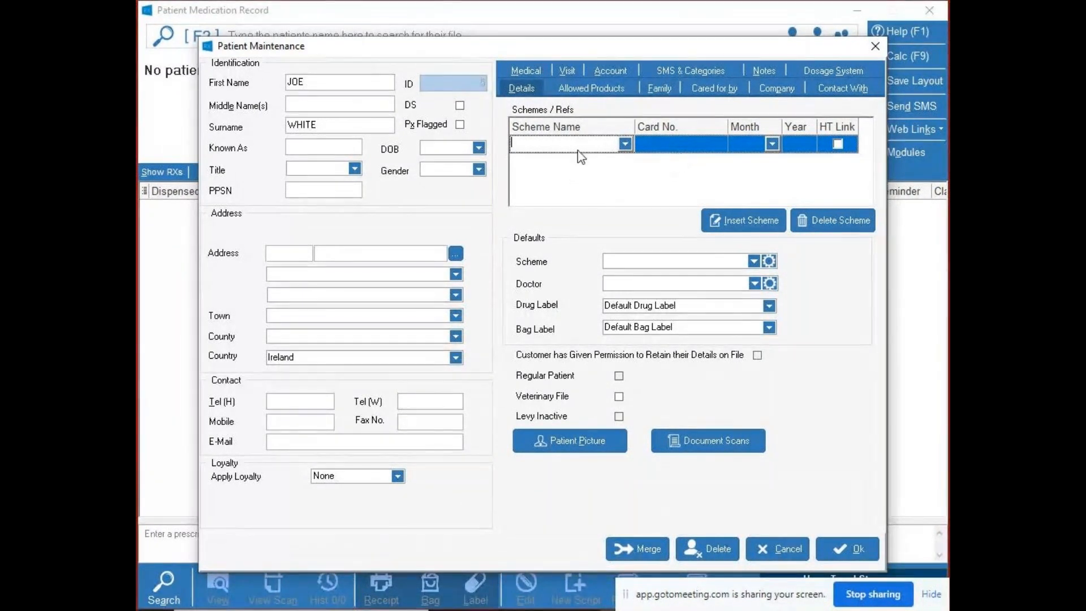
pyautogui.click(625, 144)
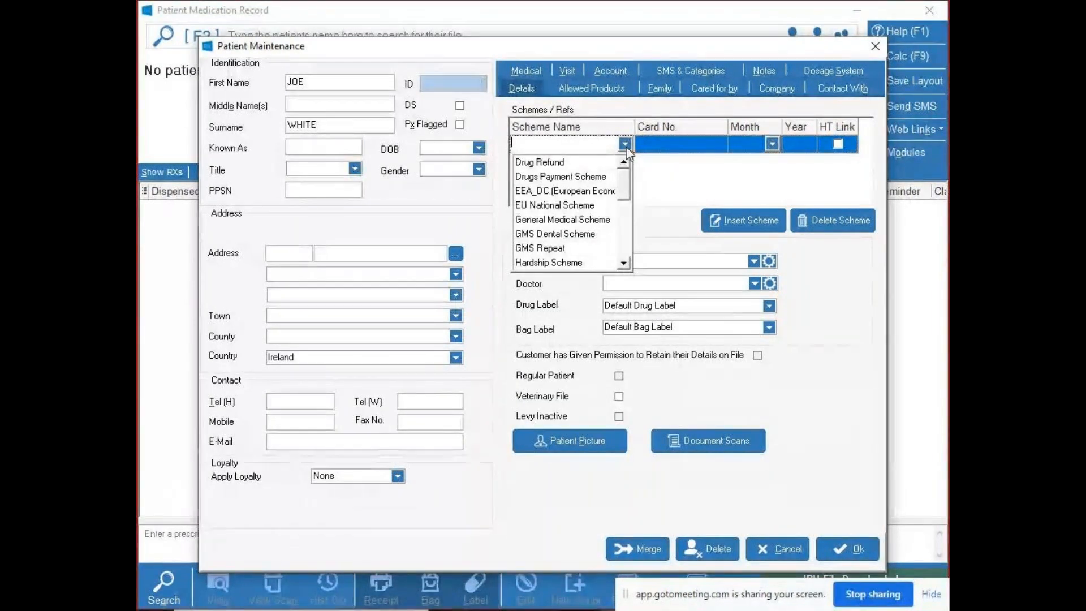
pyautogui.click(555, 162)
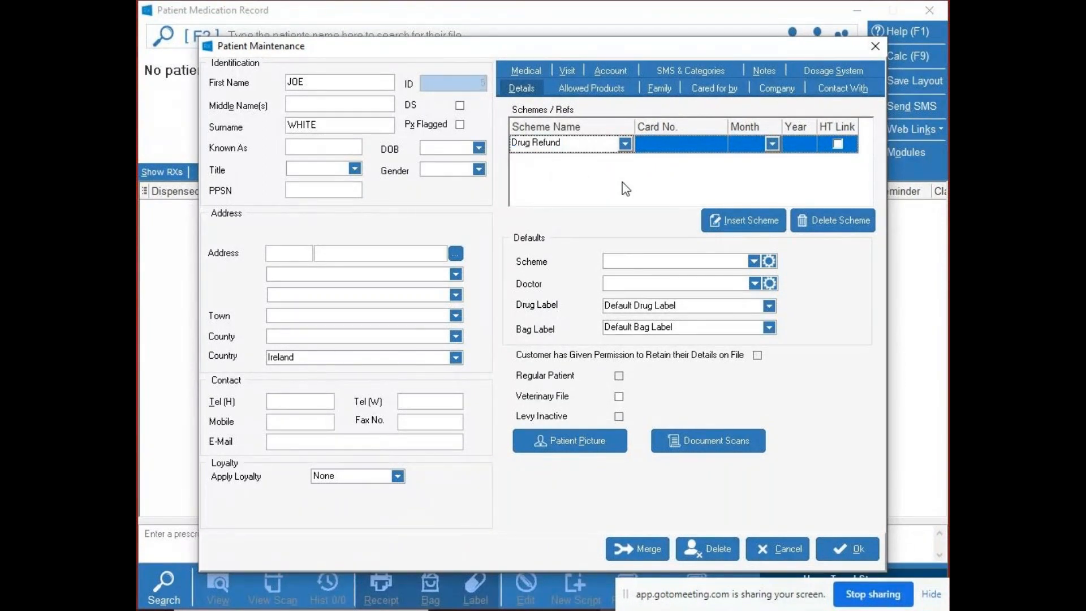
# - Insert a second scheme, General Medical Scheme, and enter the patient's card number for it
pyautogui.click(754, 223)
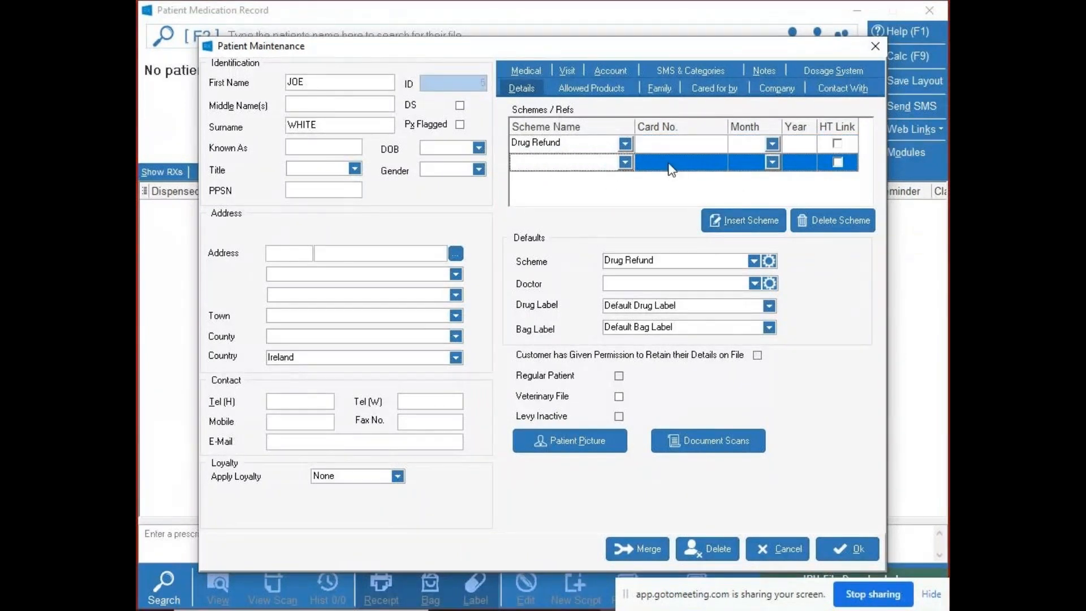
pyautogui.click(627, 163)
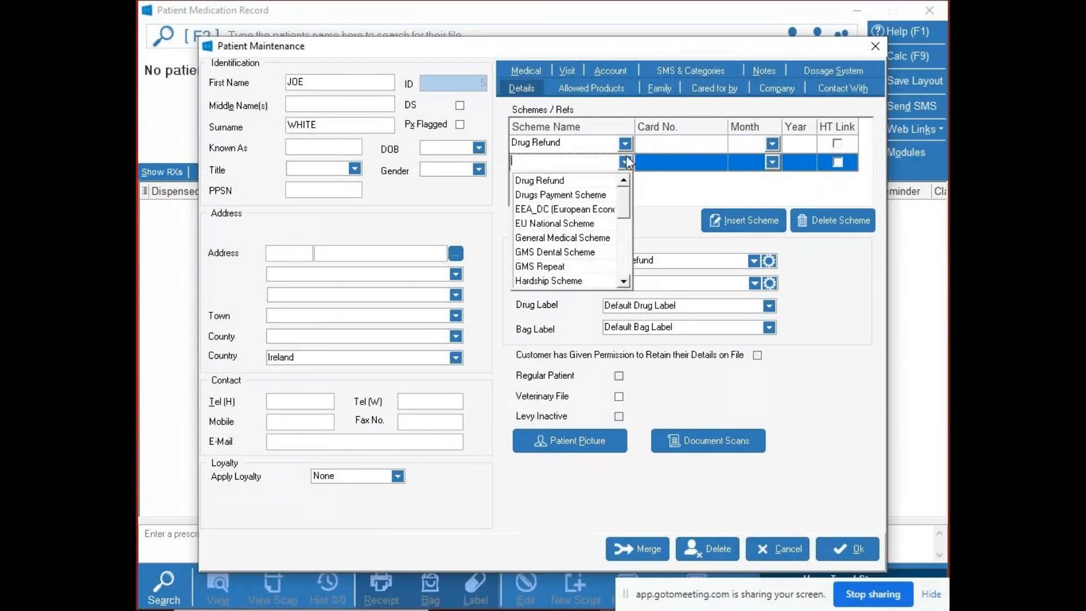
pyautogui.click(580, 238)
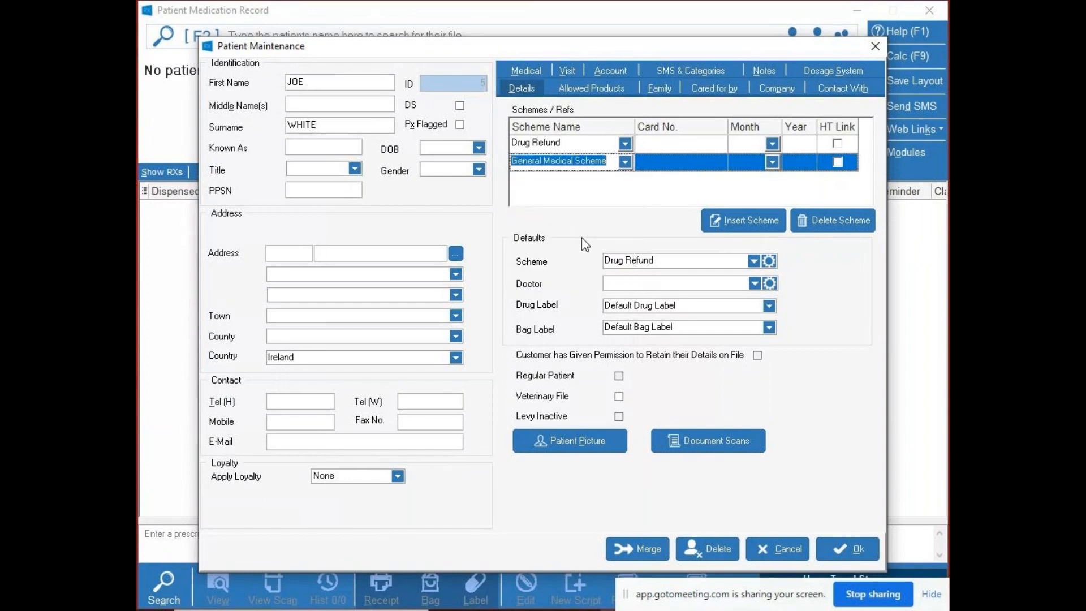
pyautogui.click(646, 165)
pyautogui.write('1234567A')
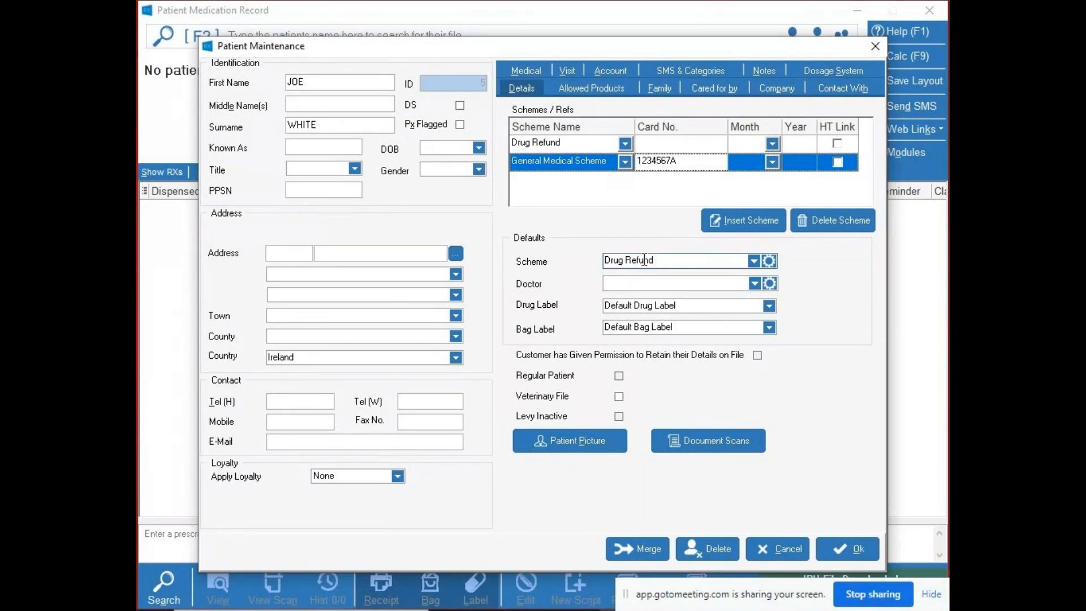
# - Try looking up the patient's default doctor by GMS number, and clear the entry
pyautogui.click(653, 282)
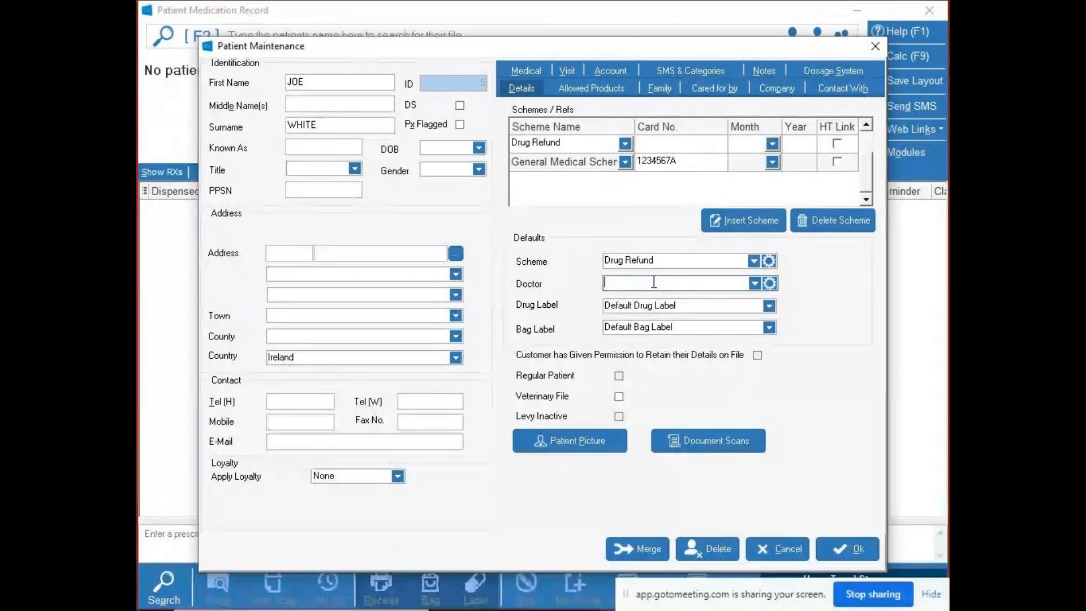
pyautogui.write('61559')
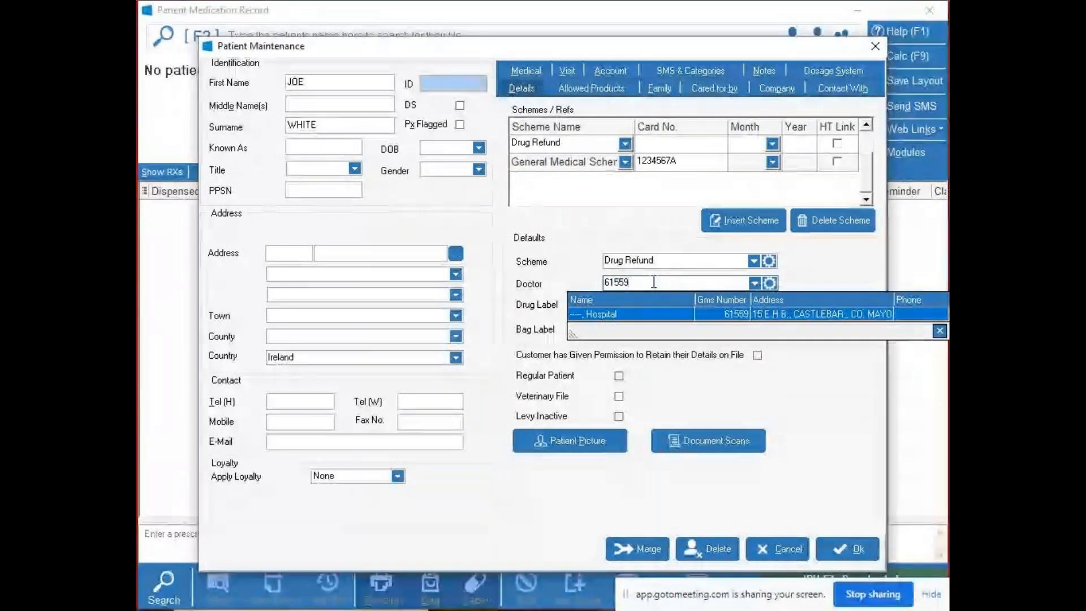
pyautogui.press('BackSpace')
pyautogui.press('BackSpace')
pyautogui.press('BackSpace')
pyautogui.press('BackSpace')
pyautogui.press('BackSpace')
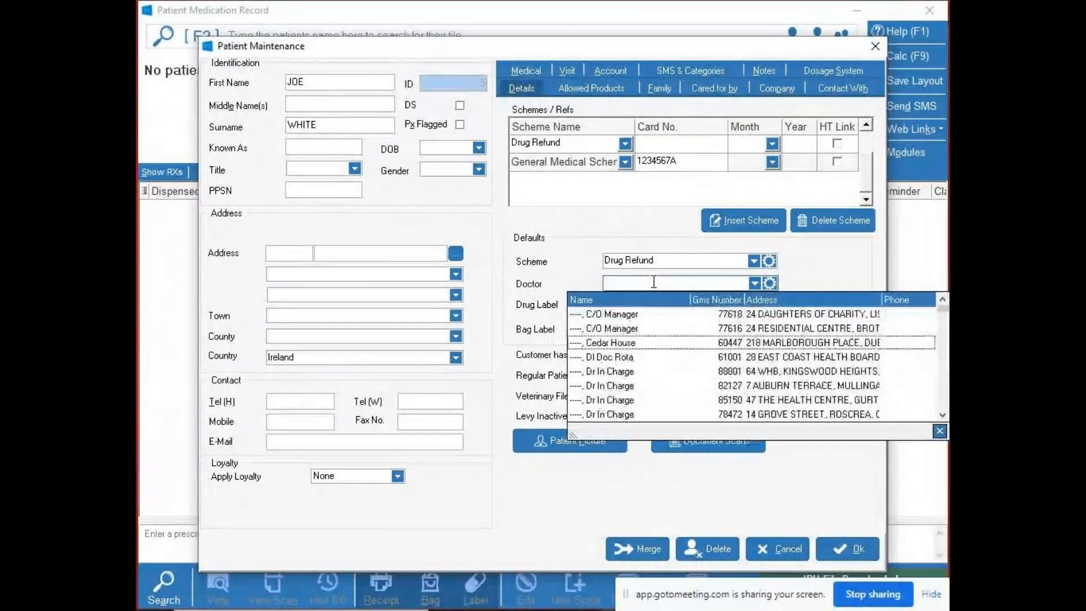
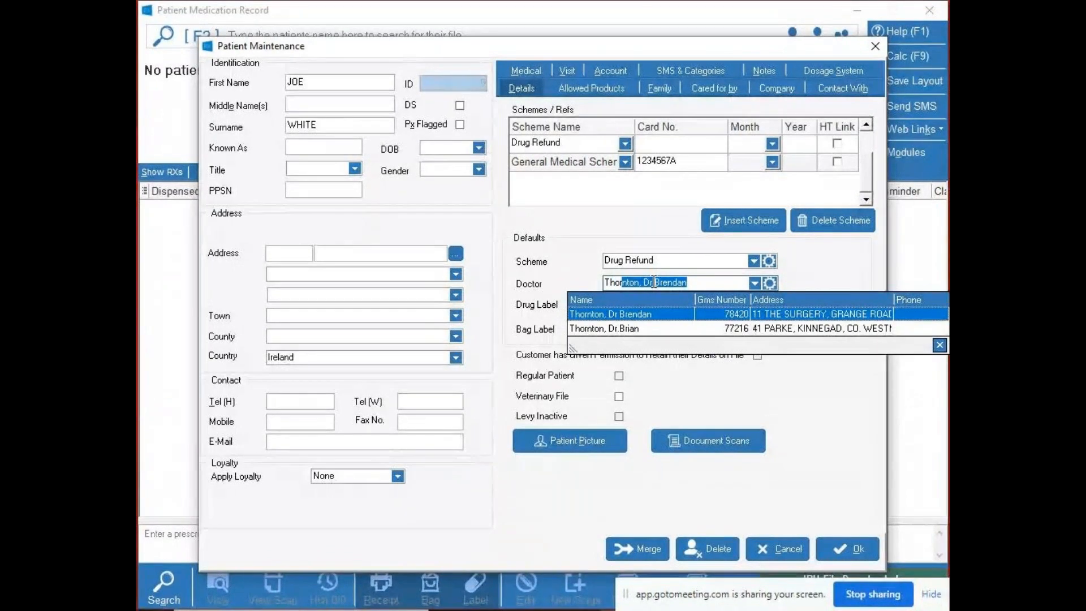
# - Set the patient's default doctor through a surname lookup, and save the new patient record
pyautogui.press('Return')
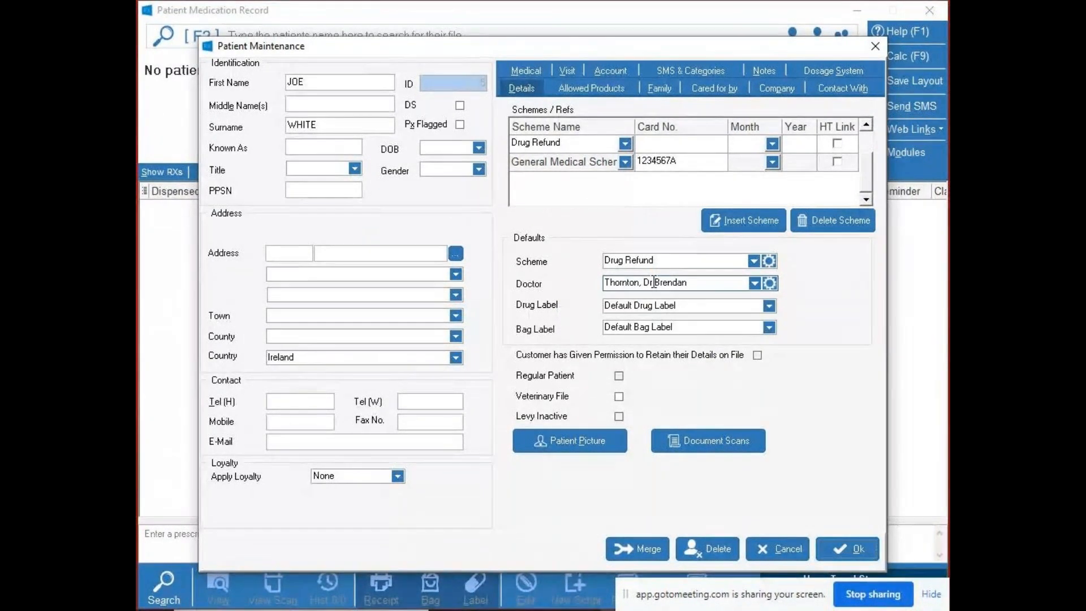
pyautogui.press('Tab')
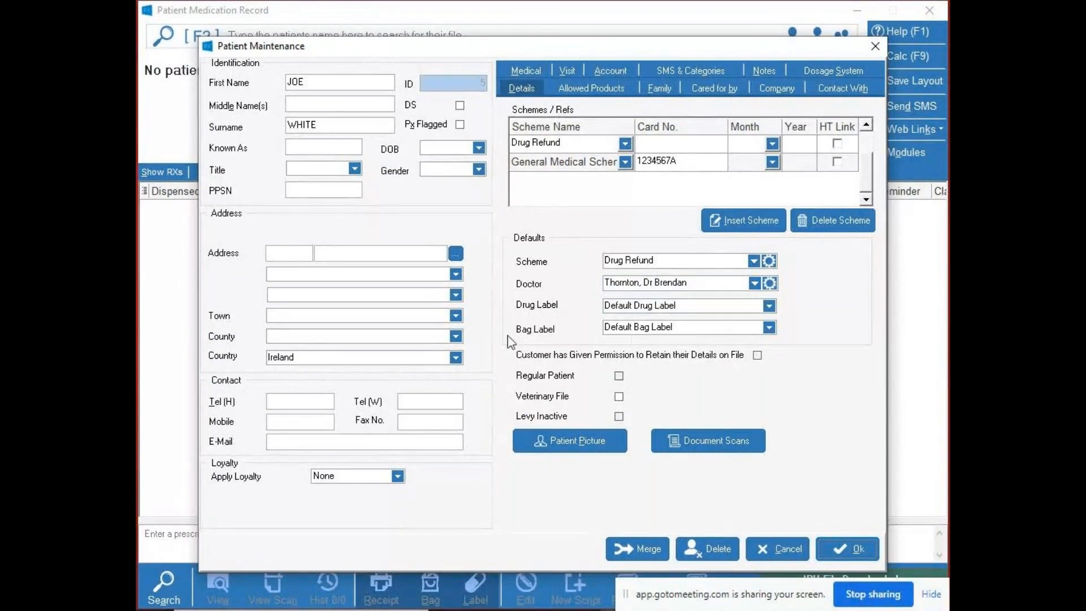
pyautogui.click(626, 326)
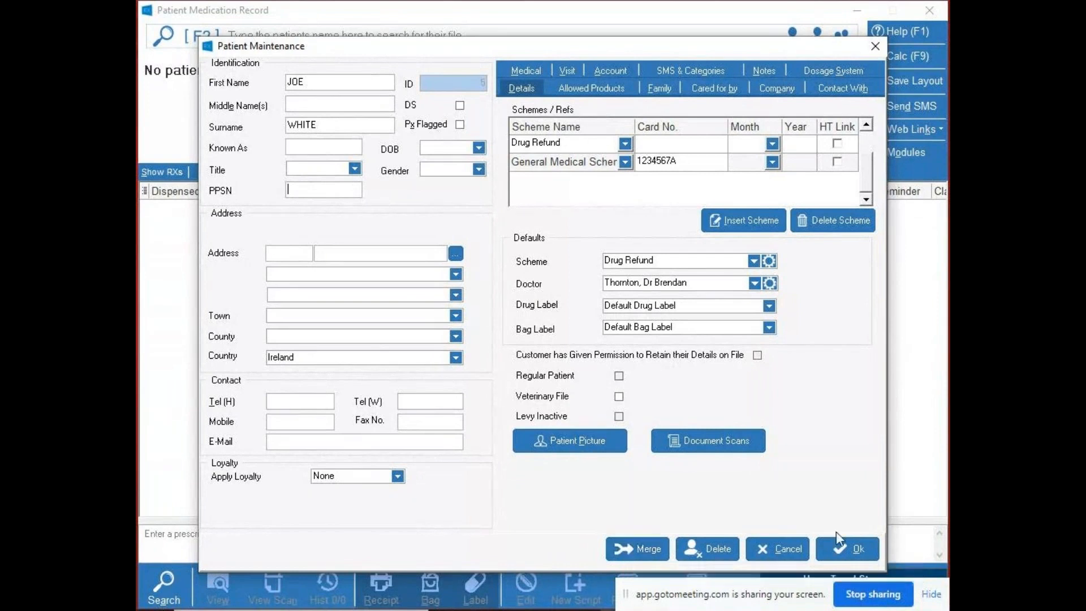
pyautogui.click(859, 548)
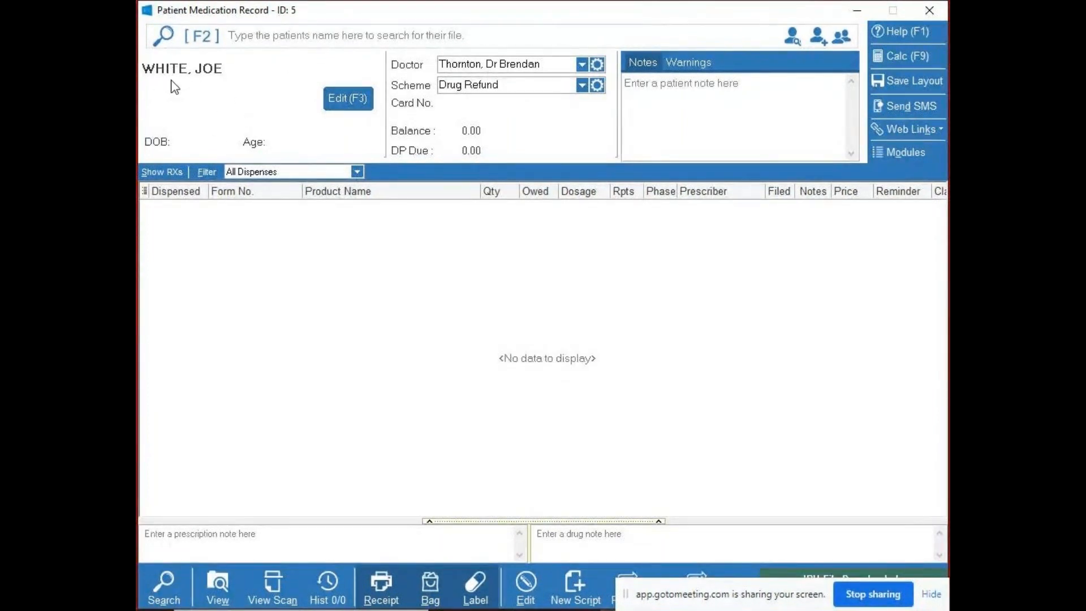
# - Reopen the saved patient's details to check them, close them, and switch the patient's scheme to General Medical Scheme
pyautogui.click(354, 103)
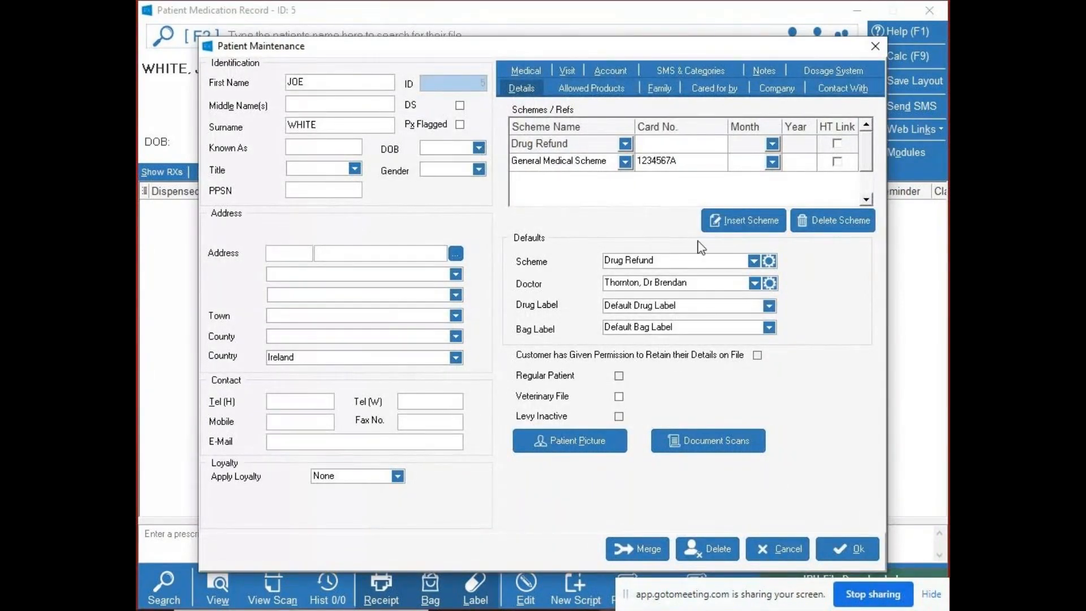
pyautogui.click(875, 46)
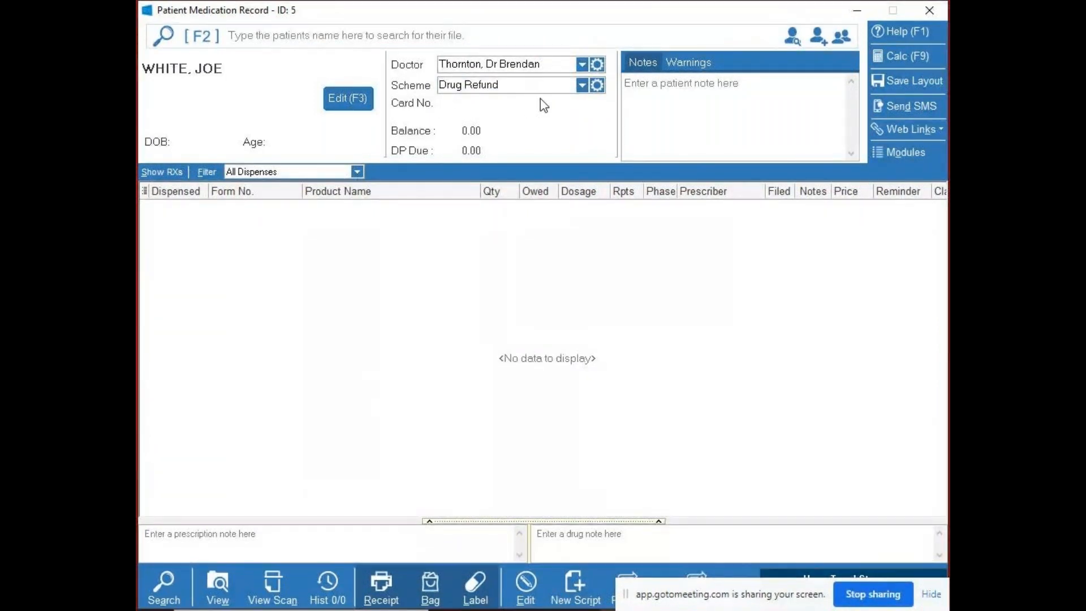
pyautogui.click(577, 88)
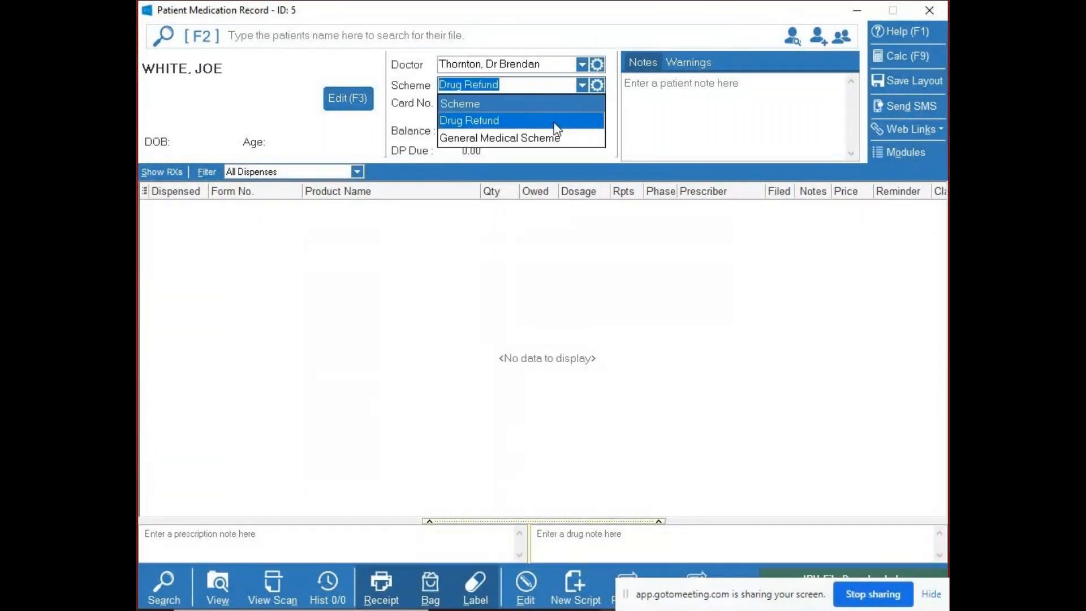
pyautogui.click(554, 138)
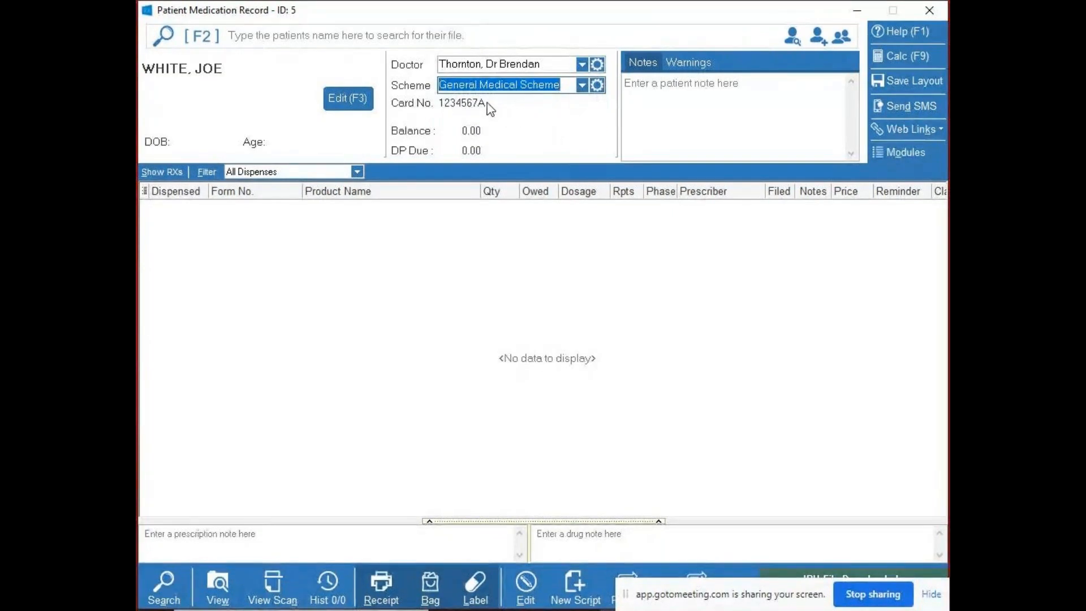
pyautogui.click(482, 85)
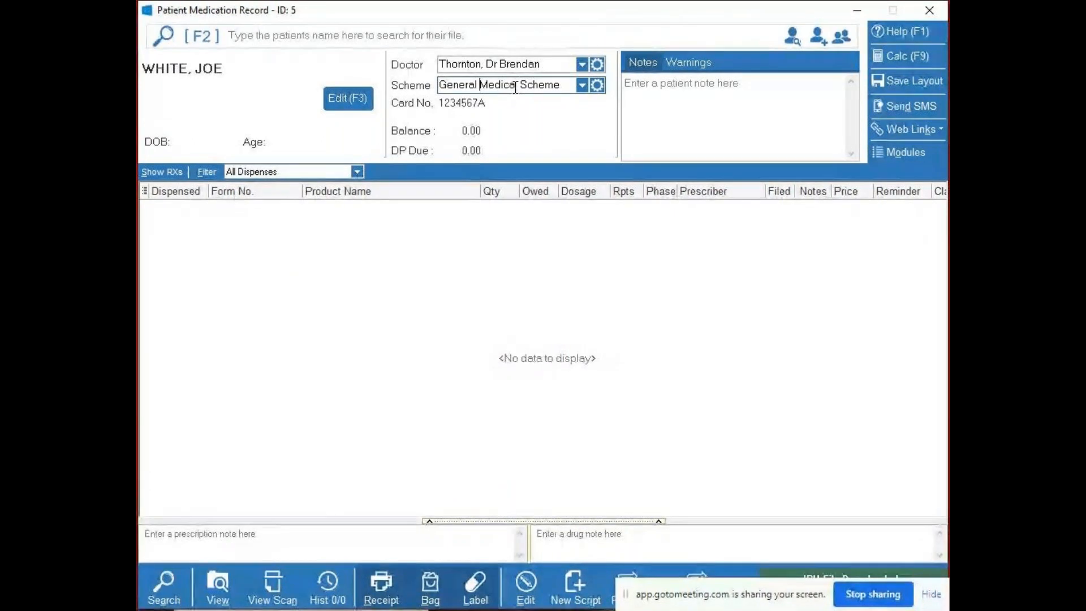
# - Try out a patient note with arbitrary text, and delete the text
pyautogui.click(656, 90)
pyautogui.write('ifhsil')
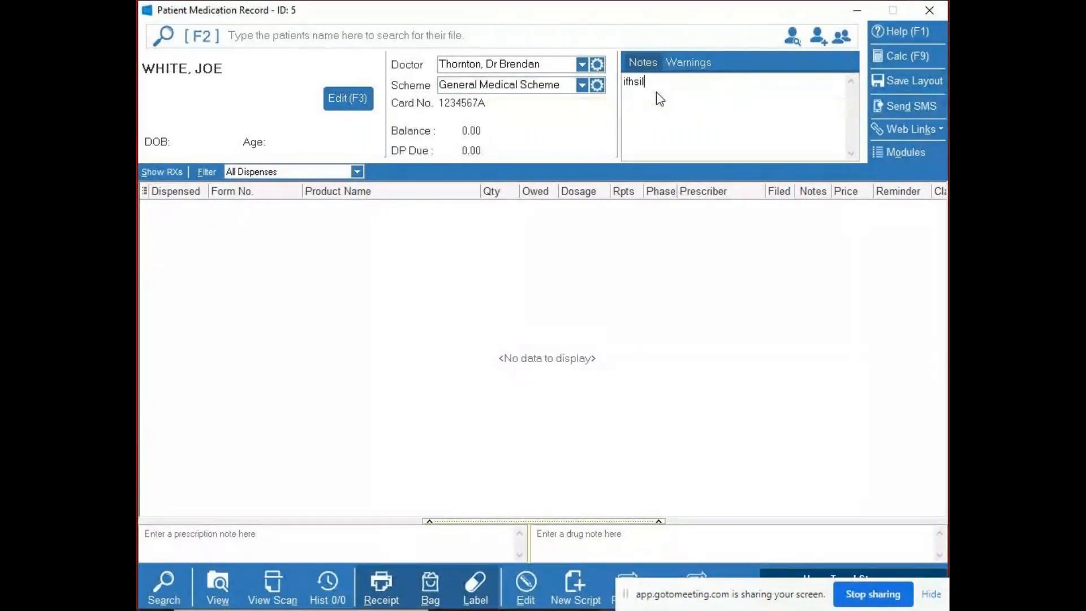
pyautogui.write('hsdf')
pyautogui.press('BackSpace')
pyautogui.press('BackSpace')
pyautogui.press('BackSpace')
pyautogui.press('BackSpace')
pyautogui.press('BackSpace')
pyautogui.press('BackSpace')
pyautogui.press('BackSpace')
pyautogui.press('BackSpace')
pyautogui.press('BackSpace')
pyautogui.press('BackSpace')
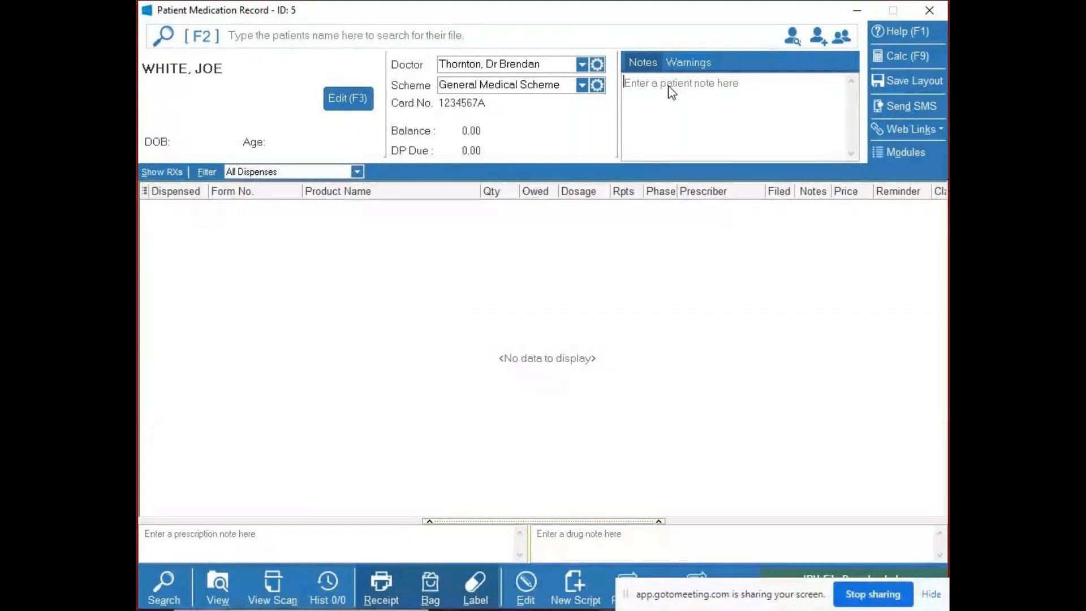
# - Try starting a new entry in the patient's warnings, leave it blank, and return to the patient notes
pyautogui.click(687, 62)
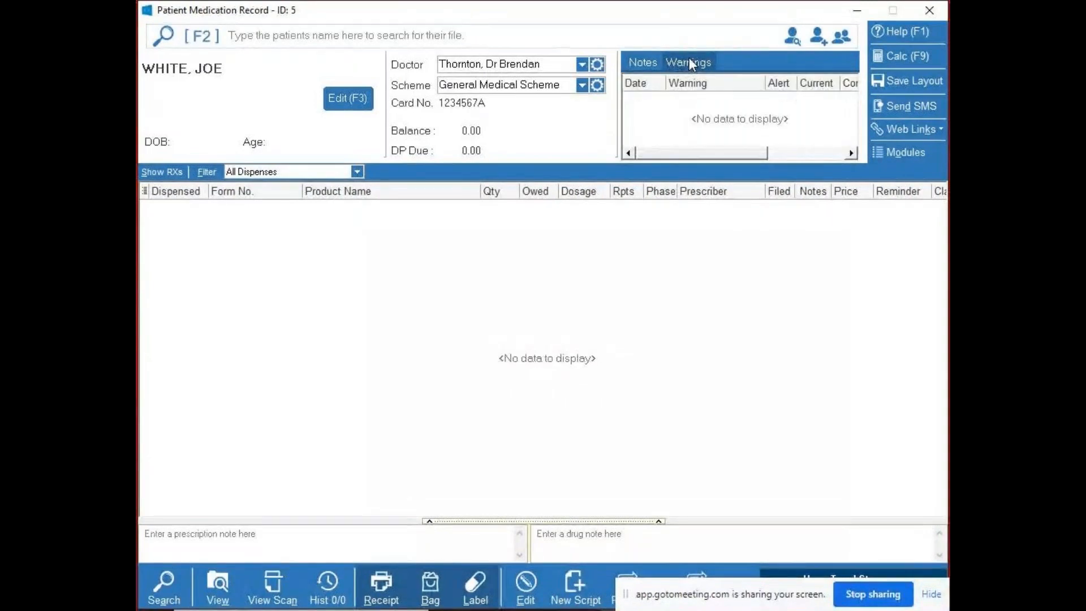
pyautogui.doubleClick(689, 98)
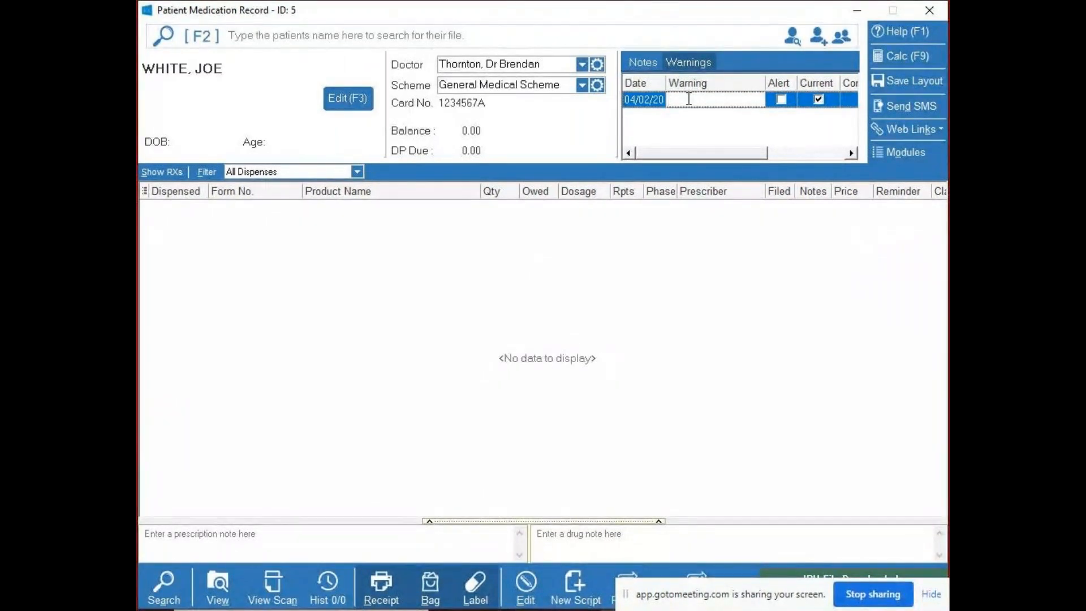
pyautogui.write('i')
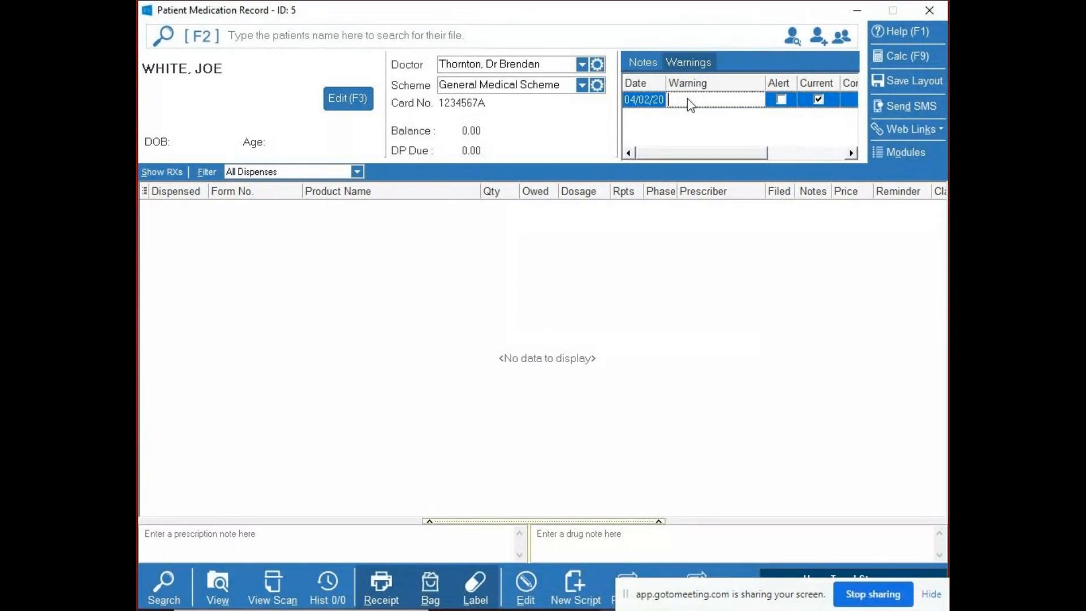
pyautogui.click(636, 63)
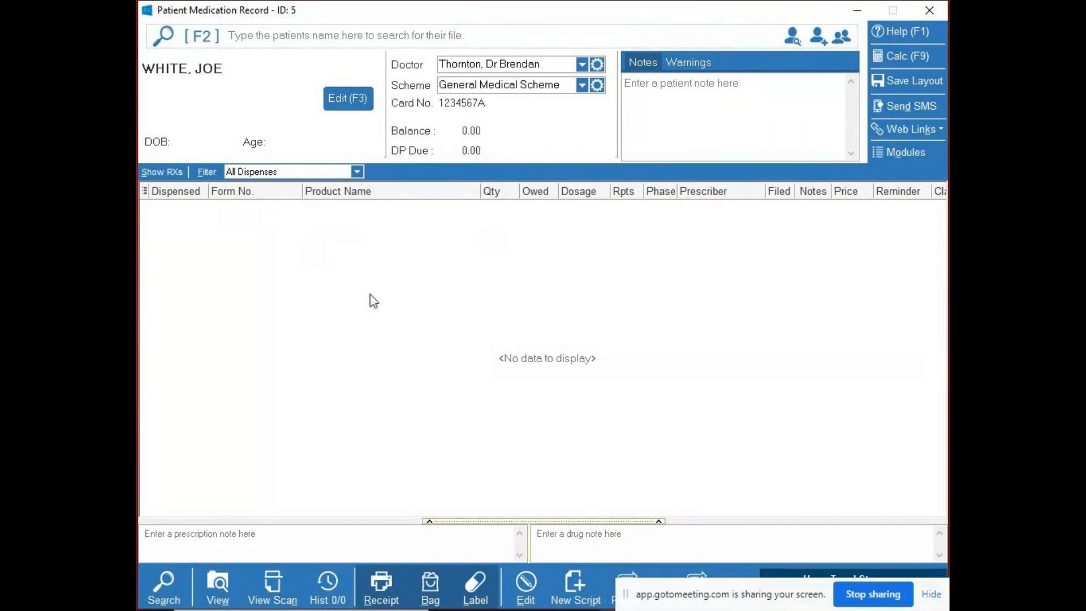
# - Uncover the record's toolbar from the screen-sharing bar, and try opening a new prescription and returning to the patient record
pyautogui.moveTo(811, 591); pyautogui.dragTo(854, 587)
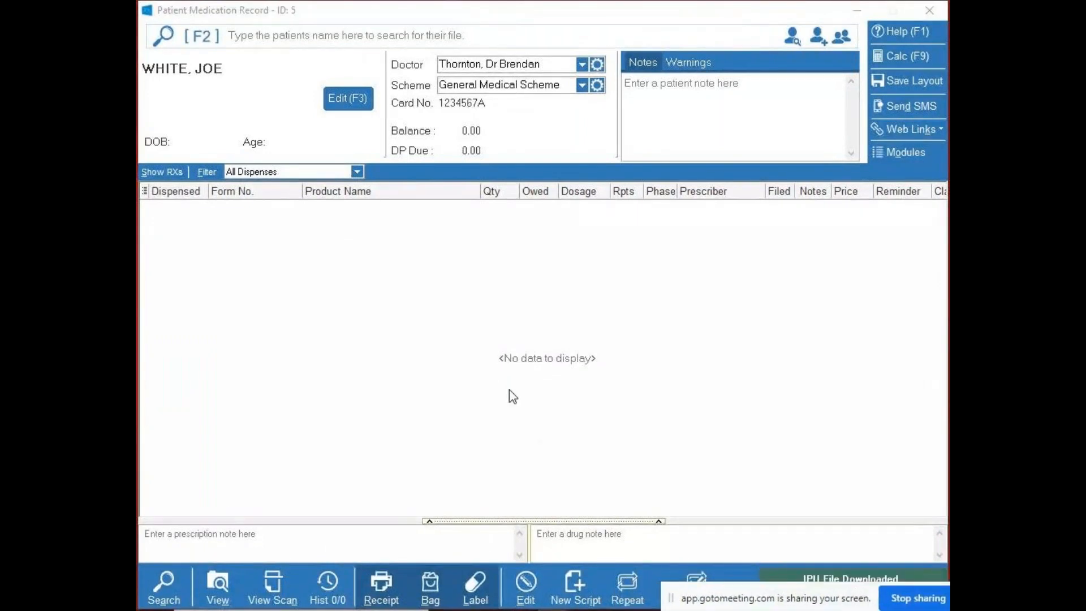
pyautogui.moveTo(812, 593); pyautogui.dragTo(765, 490)
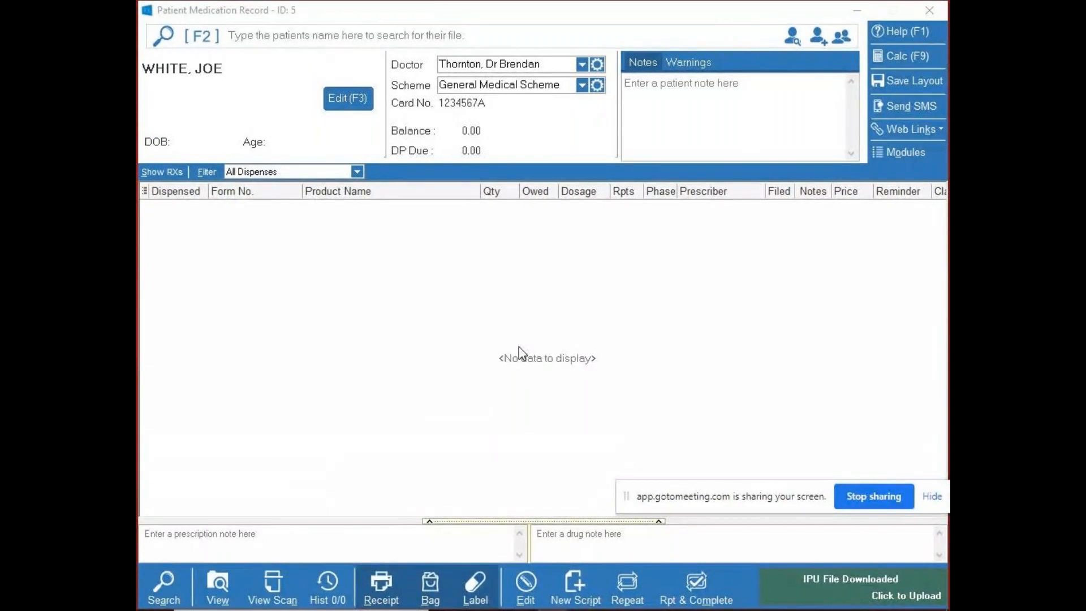
pyautogui.click(578, 573)
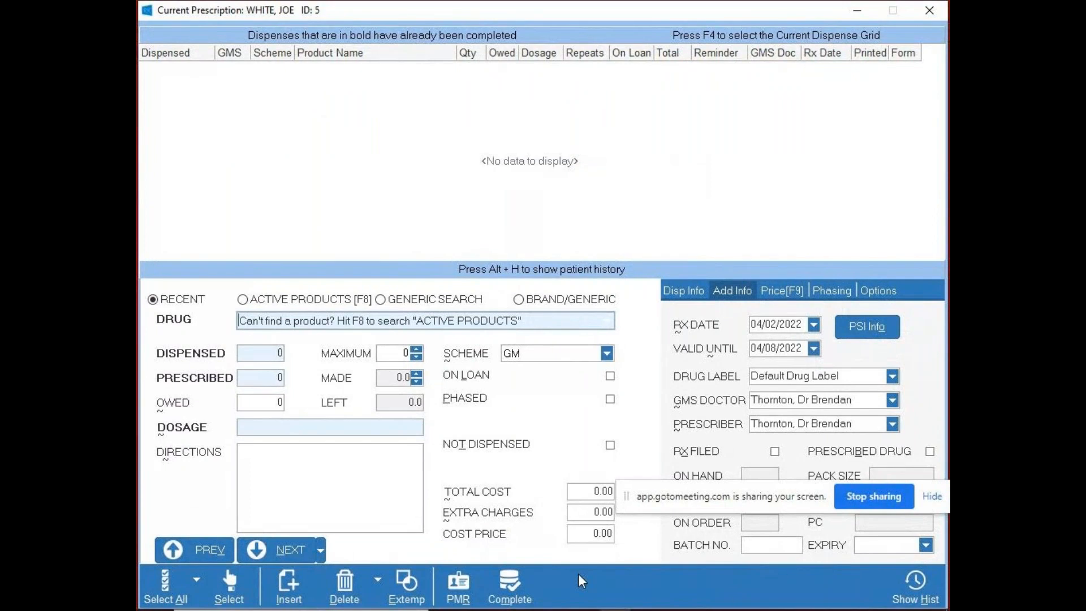
pyautogui.click(461, 582)
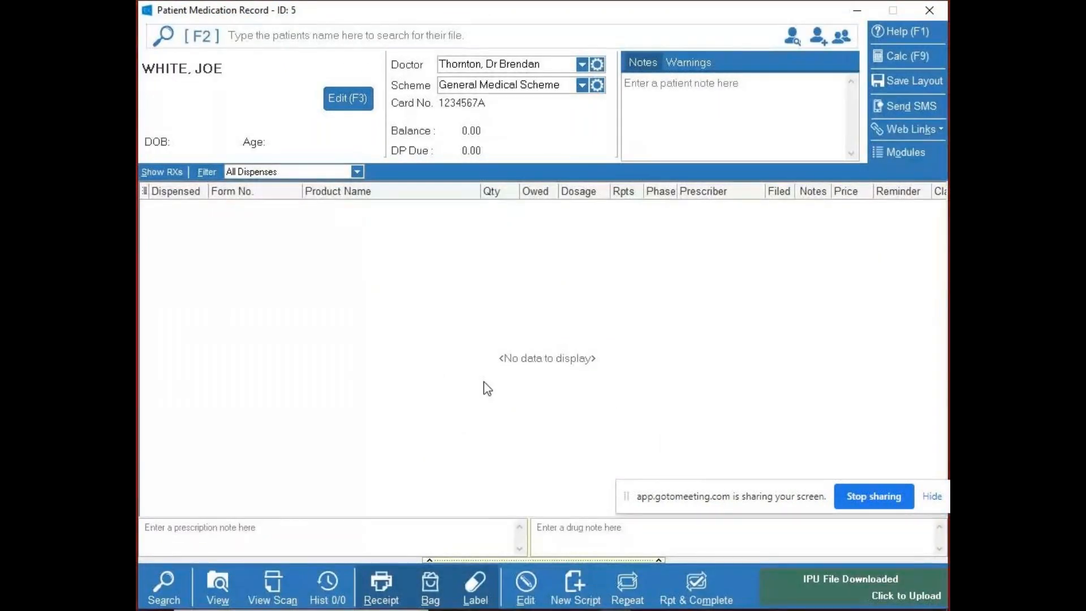
pyautogui.press('Insert')
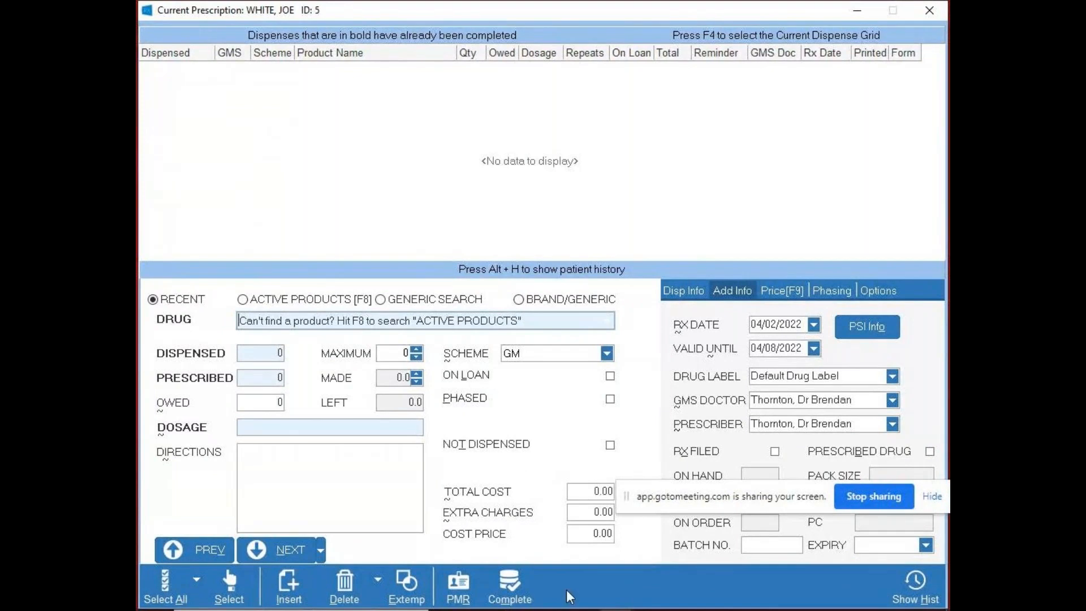
pyautogui.click(458, 588)
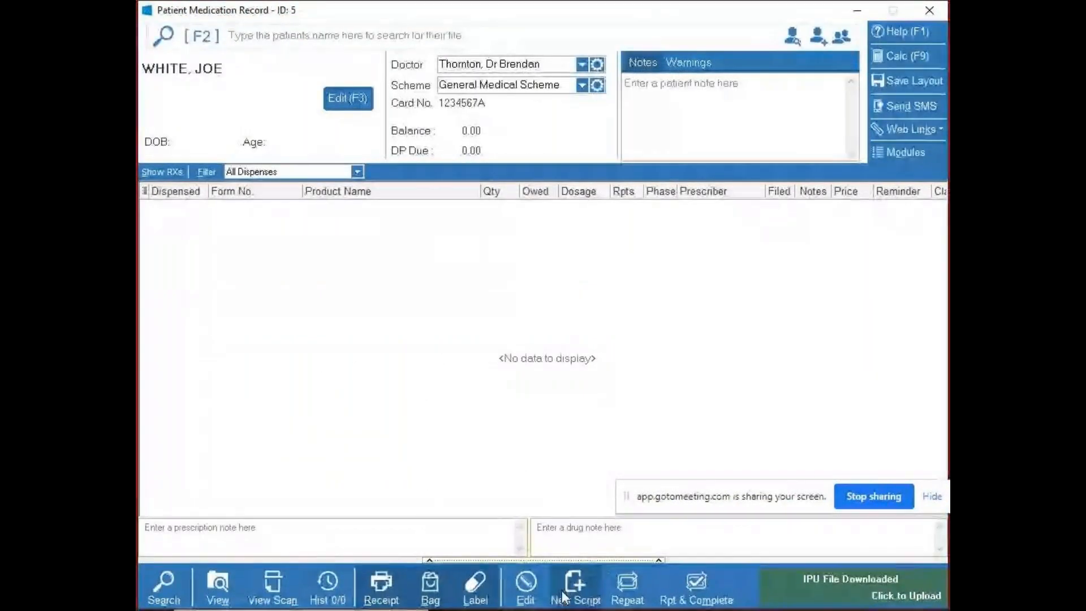
# - Open a new prescription for the patient and try a search for WARF among the recent products, clearing the search text
pyautogui.click(572, 582)
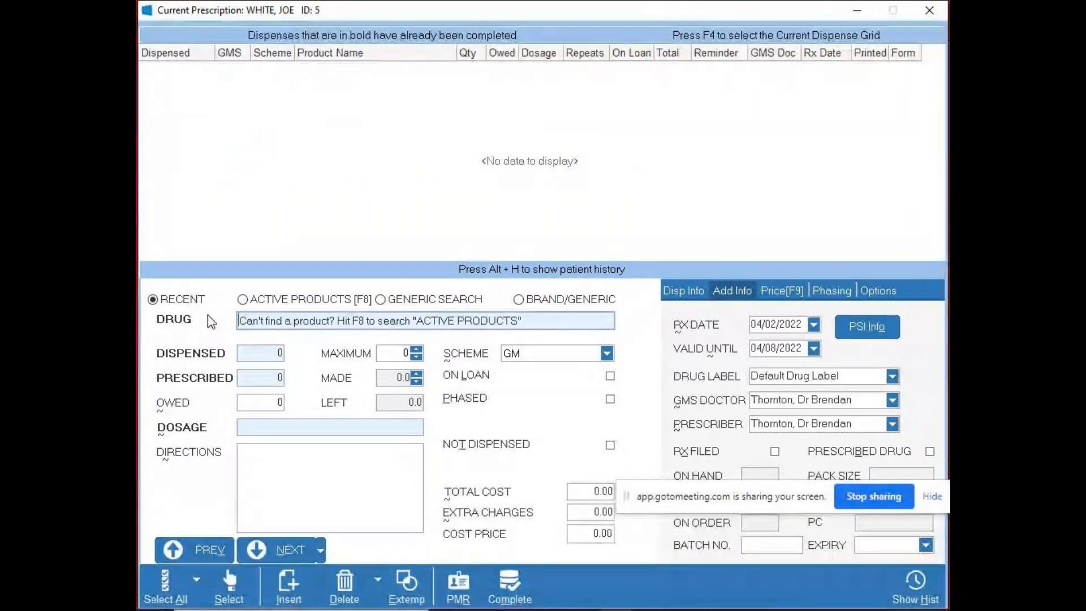
pyautogui.write('WARF')
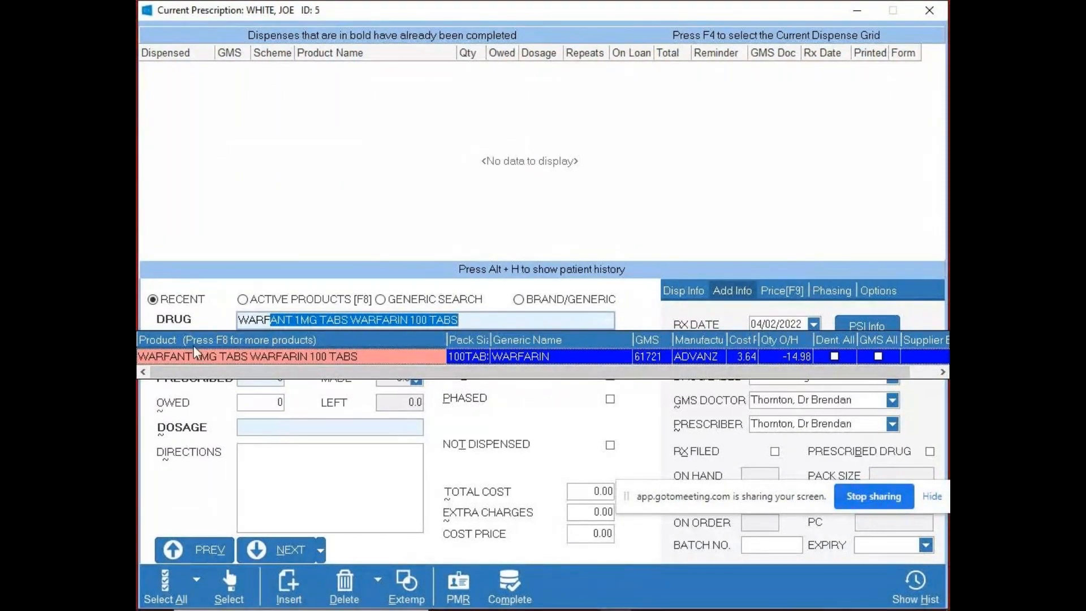
pyautogui.press('BackSpace')
pyautogui.press('BackSpace')
pyautogui.press('BackSpace')
pyautogui.press('BackSpace')
pyautogui.press('BackSpace')
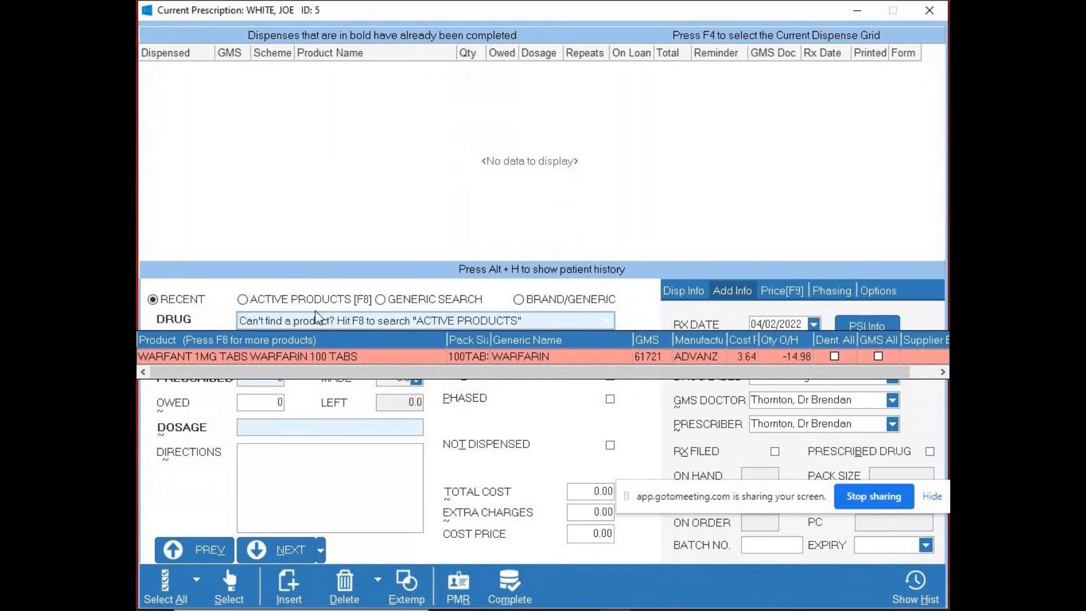
pyautogui.click(316, 320)
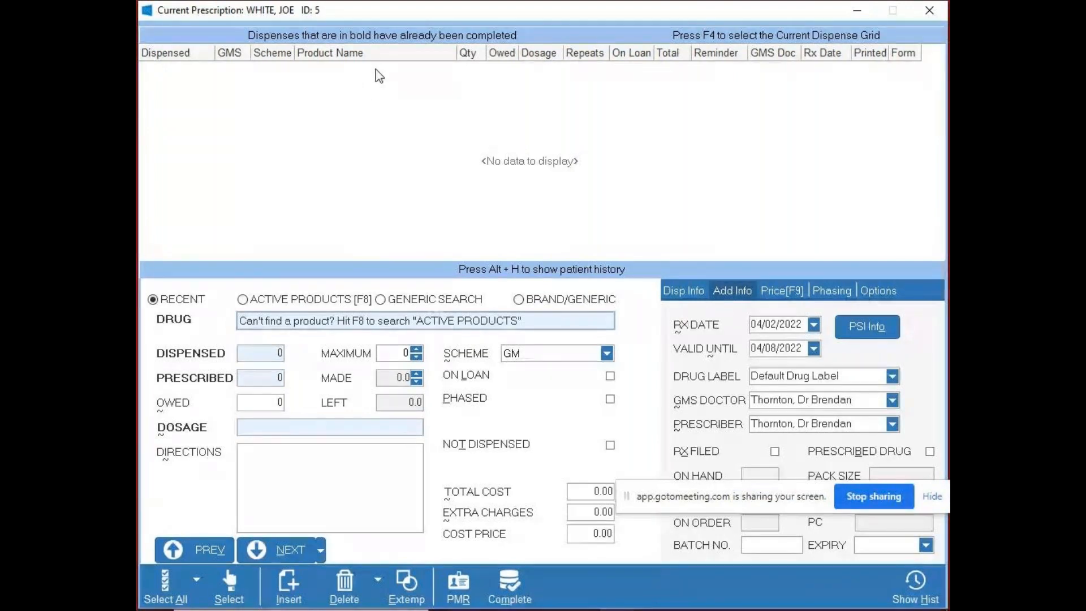
# - Try a search for WARFANT among the active products, clear the text, and switch the drug search back to recent products
pyautogui.press('F8')
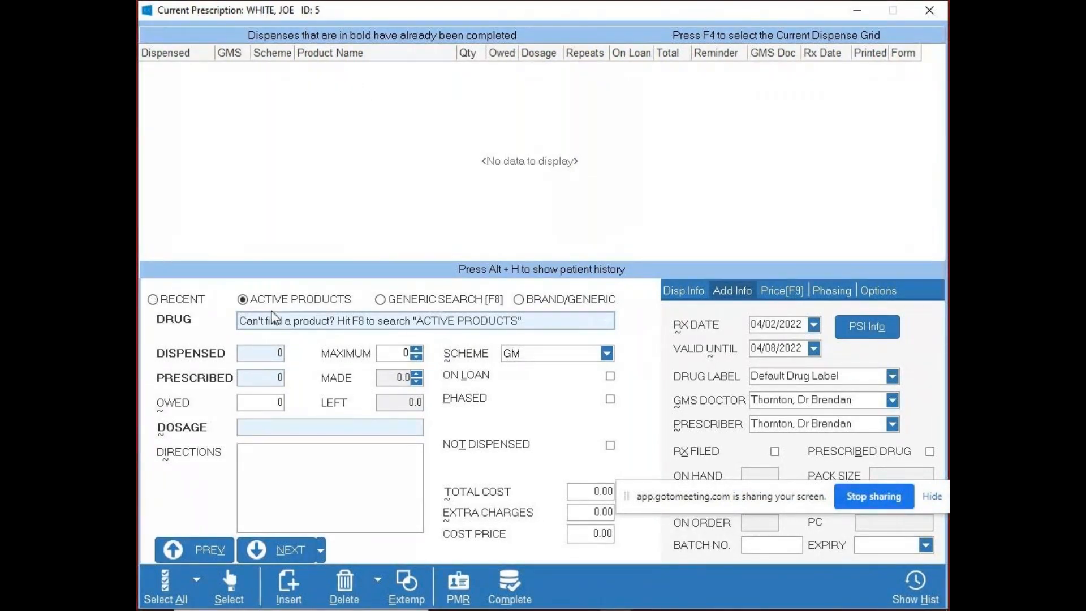
pyautogui.write('WARFANT')
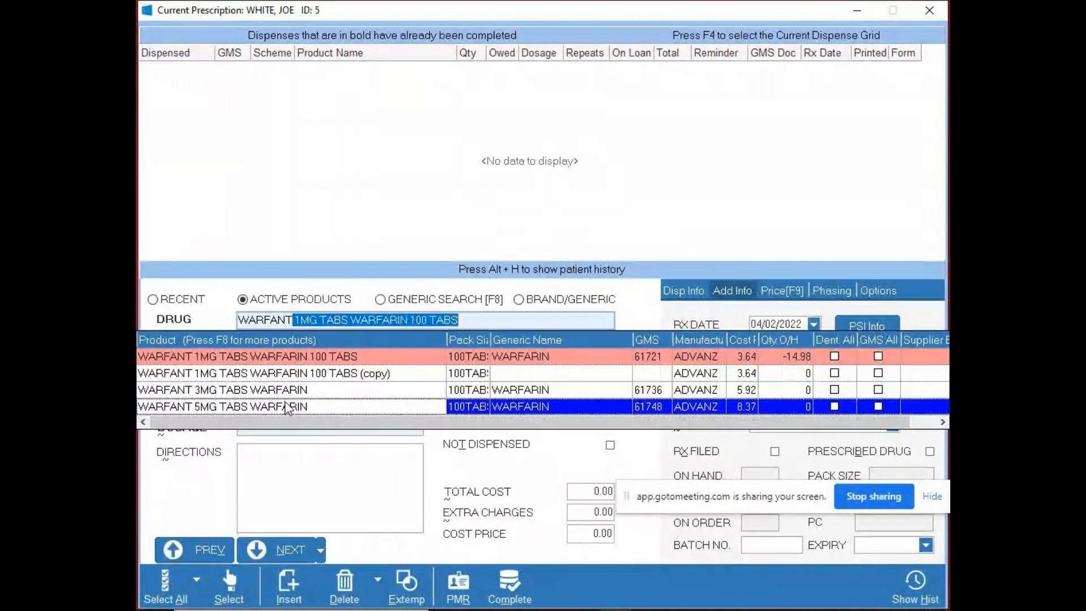
pyautogui.press('BackSpace')
pyautogui.press('BackSpace')
pyautogui.press('BackSpace')
pyautogui.press('BackSpace')
pyautogui.press('BackSpace')
pyautogui.press('BackSpace')
pyautogui.press('BackSpace')
pyautogui.press('BackSpace')
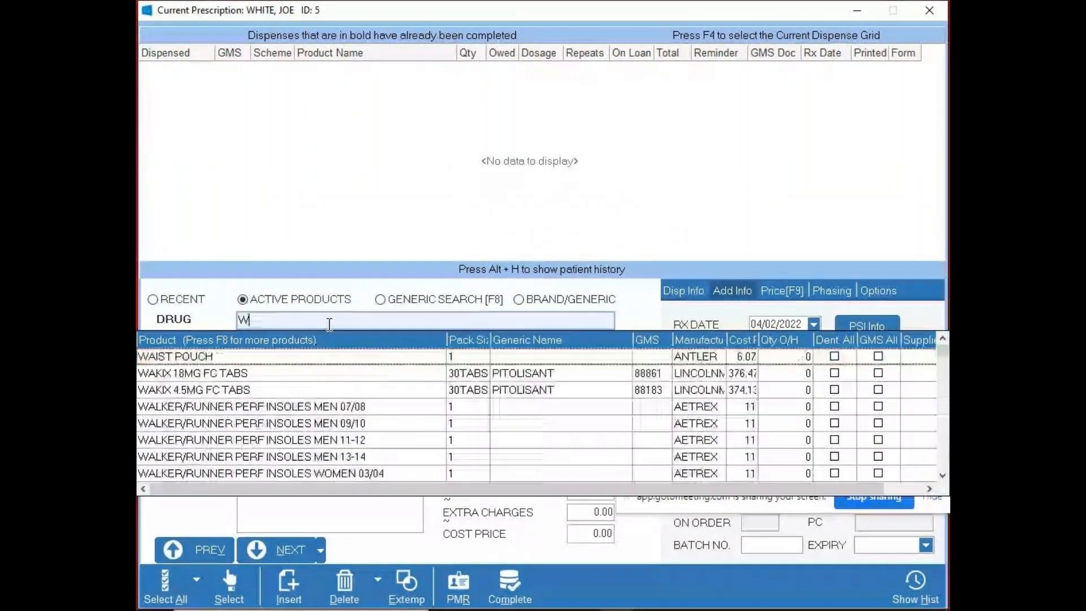
pyautogui.press('F8')
pyautogui.press('F8')
pyautogui.press('F8')
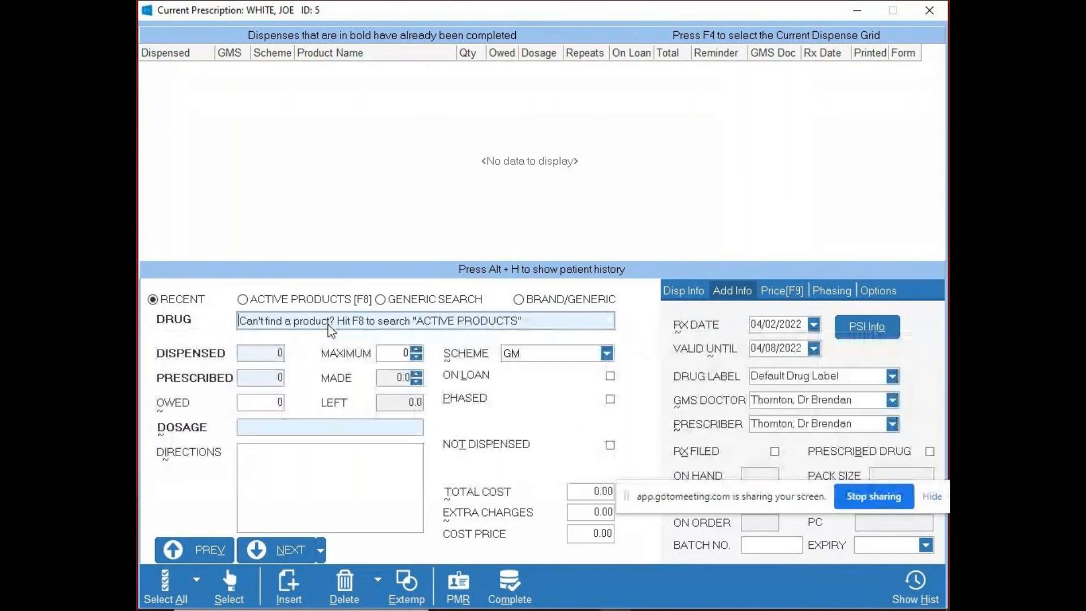
# - Select WARFANT 1MG TABS WARFARIN 100 TABS from the recent products and set its dispensed quantity to 100
pyautogui.write('WARFANT 1MG TABS WARFARIN 100 TABS')
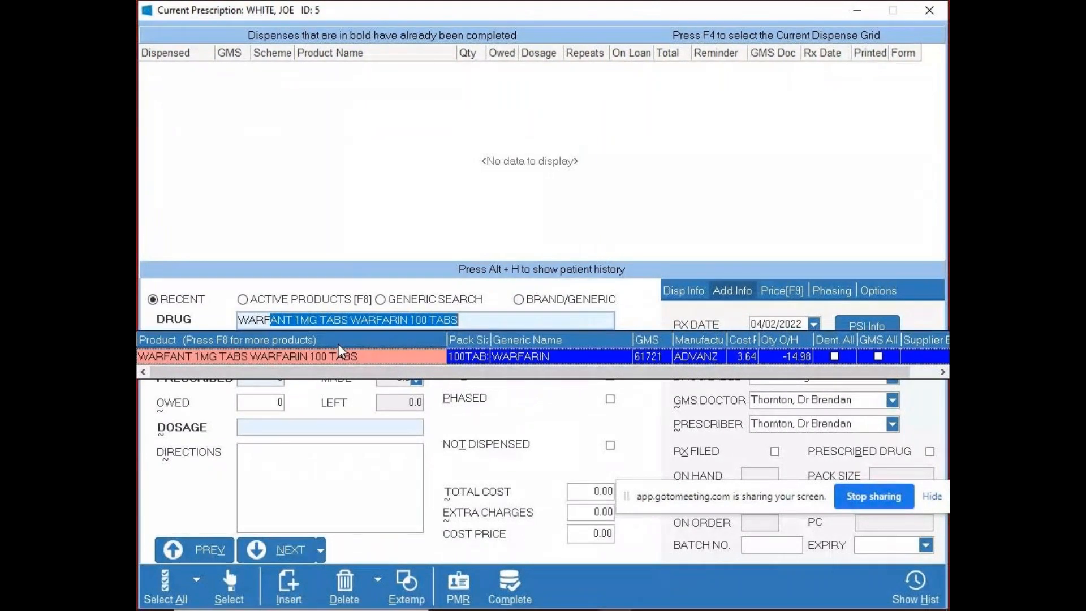
pyautogui.press('Return')
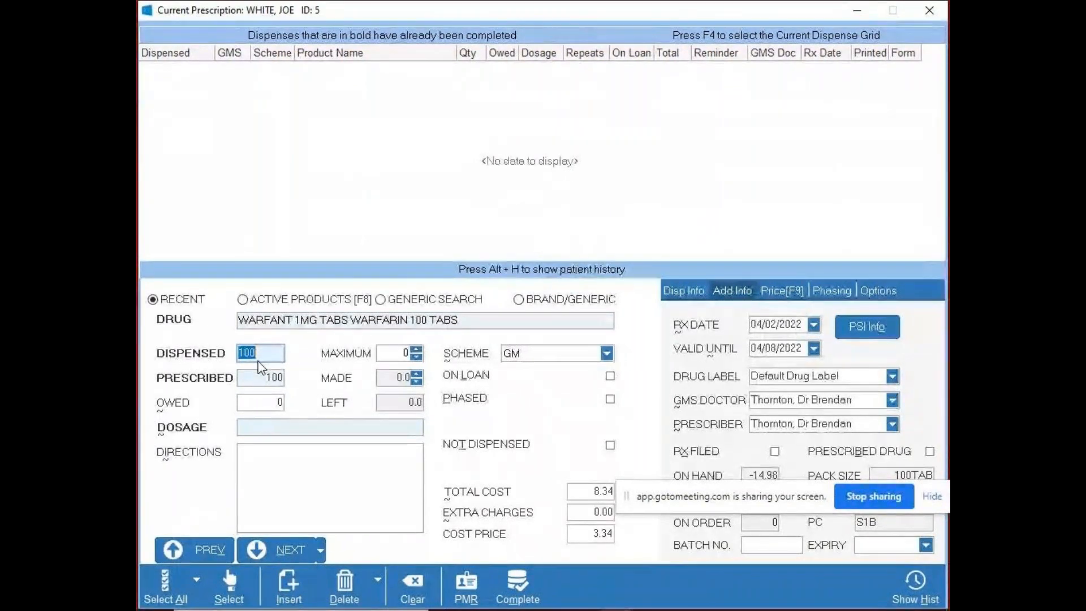
pyautogui.write('120')
pyautogui.press('BackSpace')
pyautogui.press('BackSpace')
pyautogui.press('BackSpace')
pyautogui.write('100')
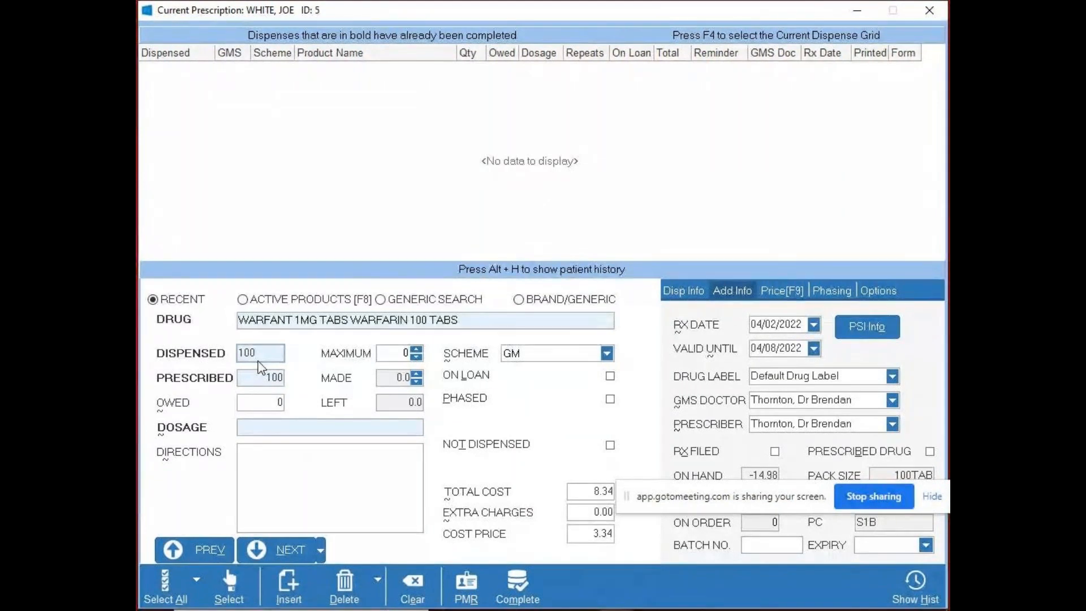
pyautogui.press('Tab')
pyautogui.press('Tab')
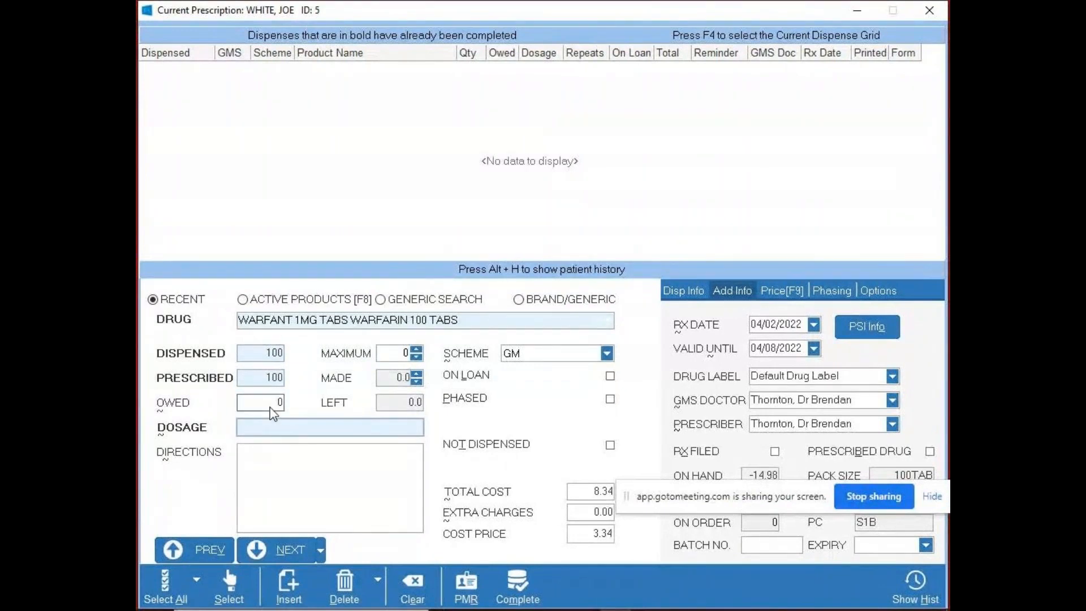
# - Try a part supply of 50 dispensed against 100 prescribed, and set the dispensed quantity back to 100
pyautogui.click(260, 355)
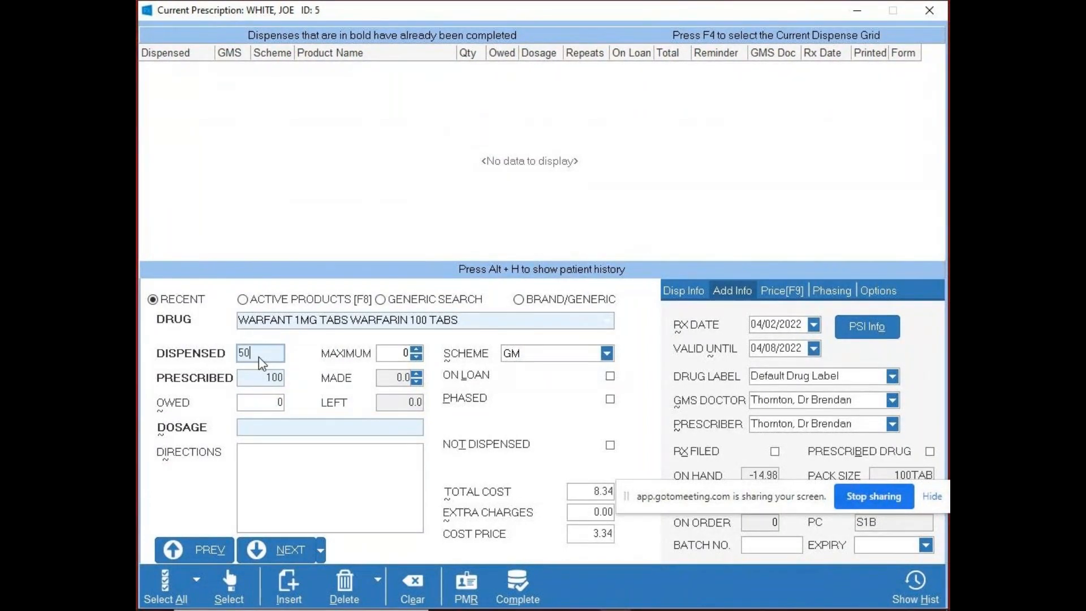
pyautogui.press('Tab')
pyautogui.write('100')
pyautogui.press('Tab')
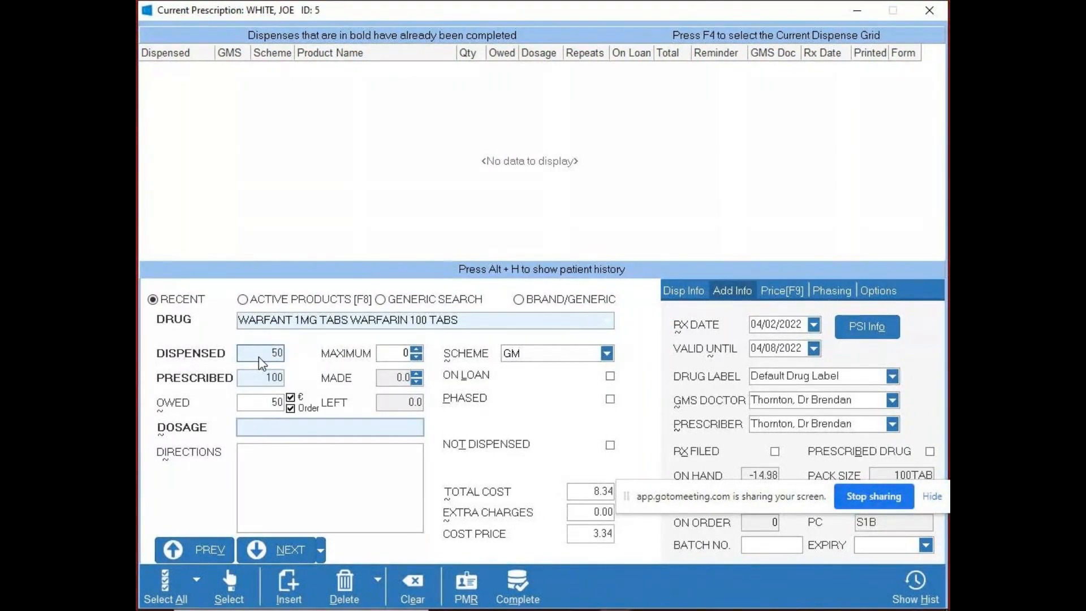
pyautogui.click(259, 356)
pyautogui.write('100')
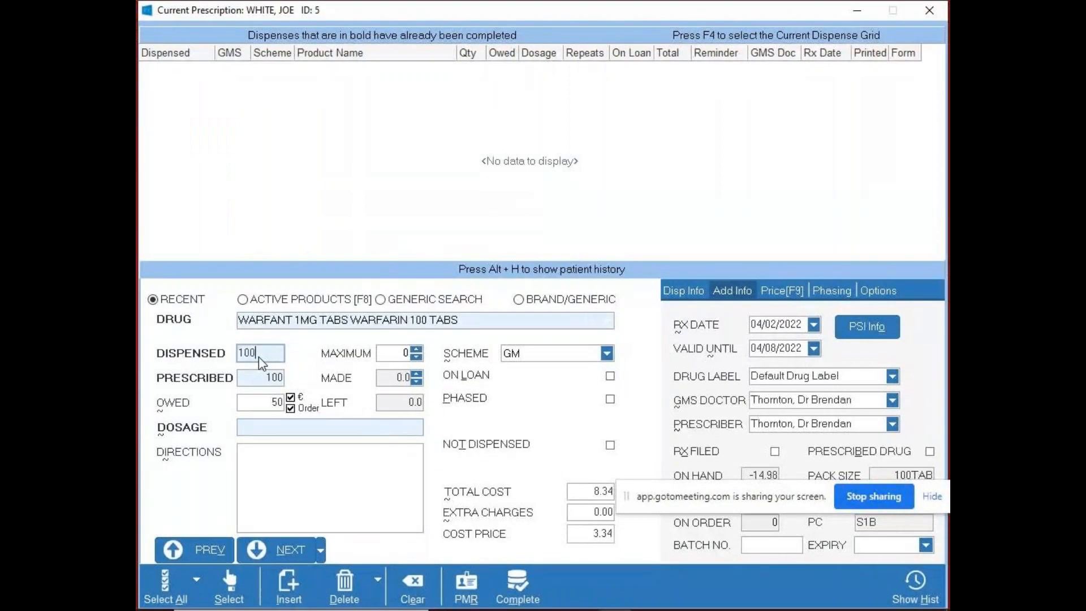
pyautogui.press('Tab')
pyautogui.press('Tab')
pyautogui.press('Tab')
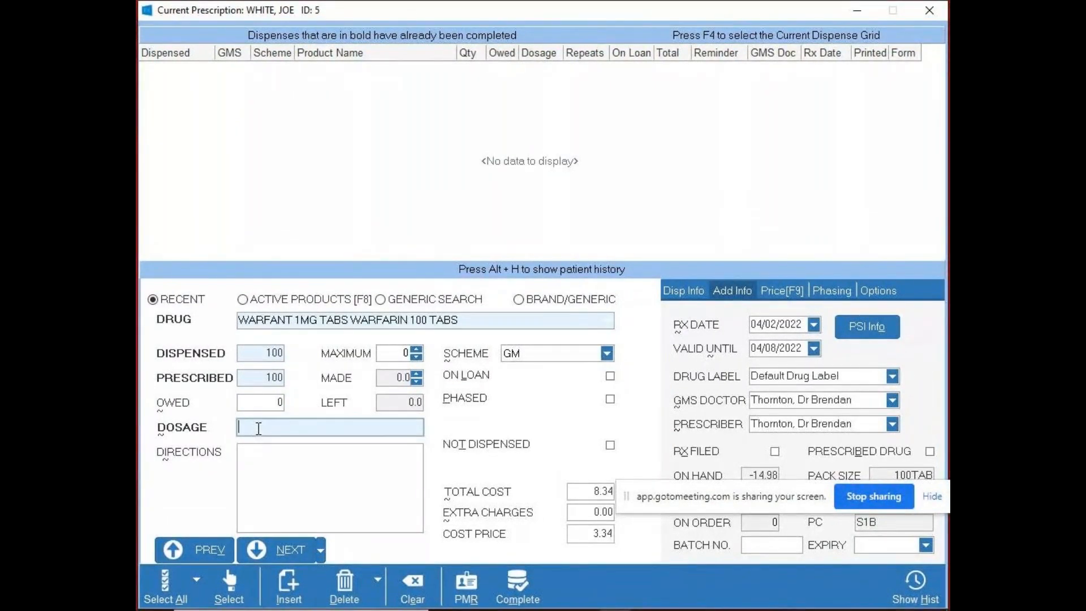
# - Try out the dosage code MD, clear it, and open and close the list of dosage codes
pyautogui.write('MD')
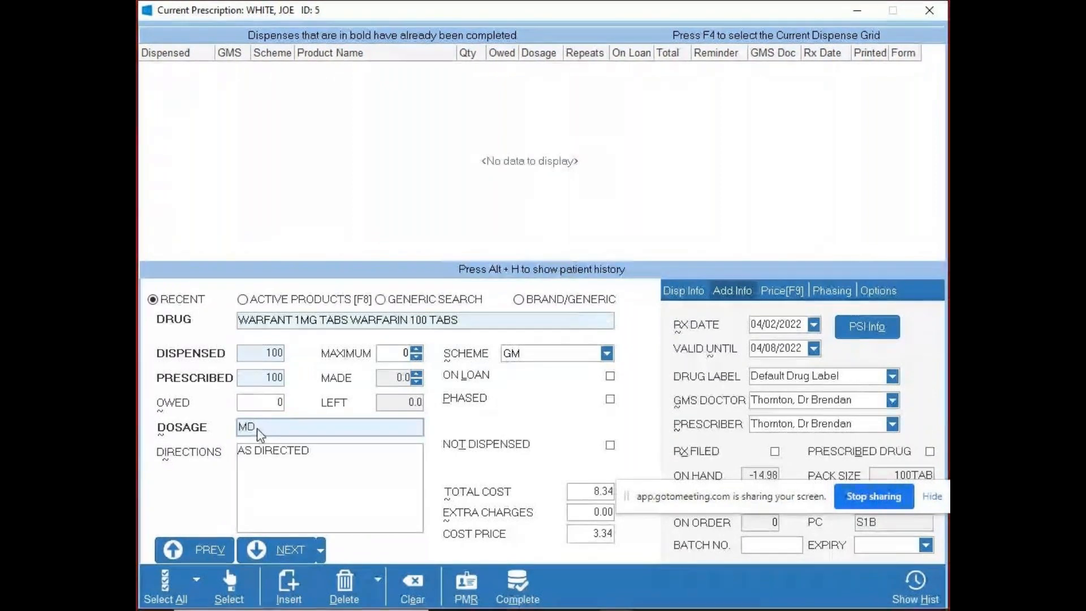
pyautogui.press('BackSpace')
pyautogui.press('BackSpace')
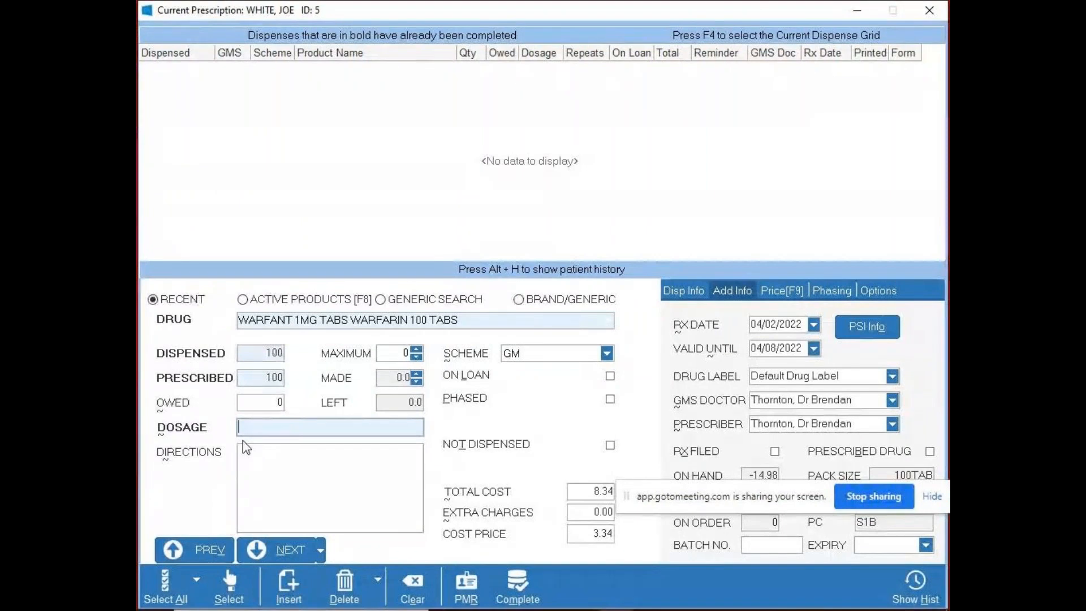
pyautogui.doubleClick(271, 429)
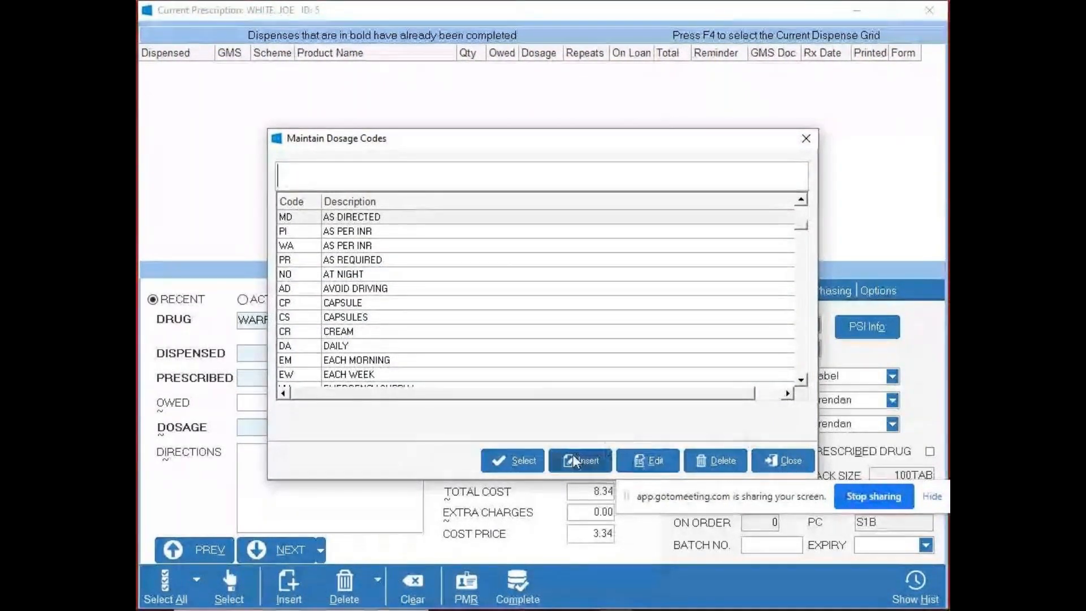
pyautogui.click(786, 459)
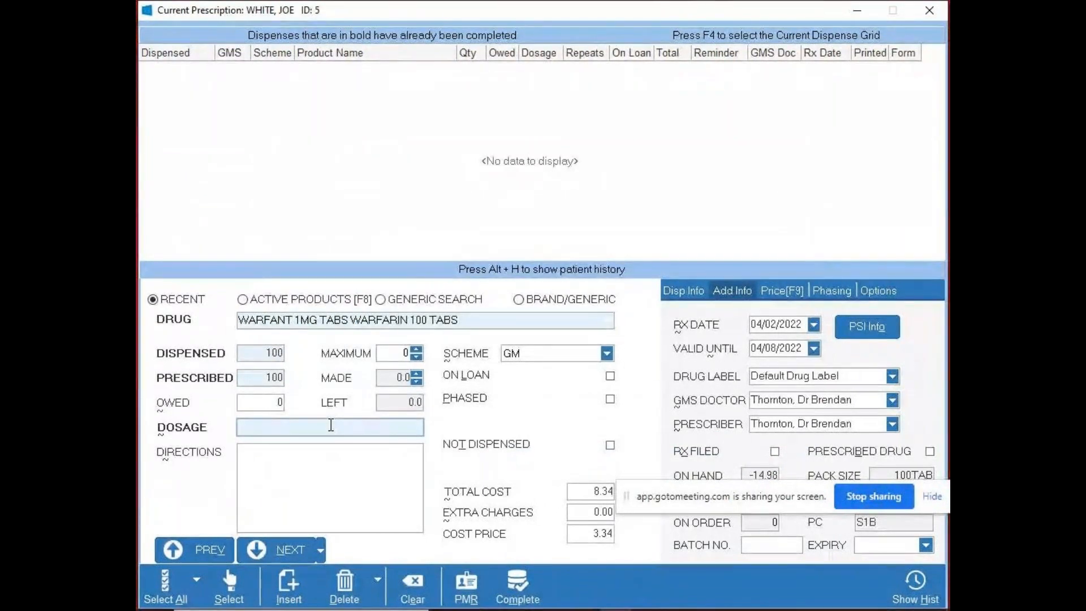
pyautogui.doubleClick(271, 424)
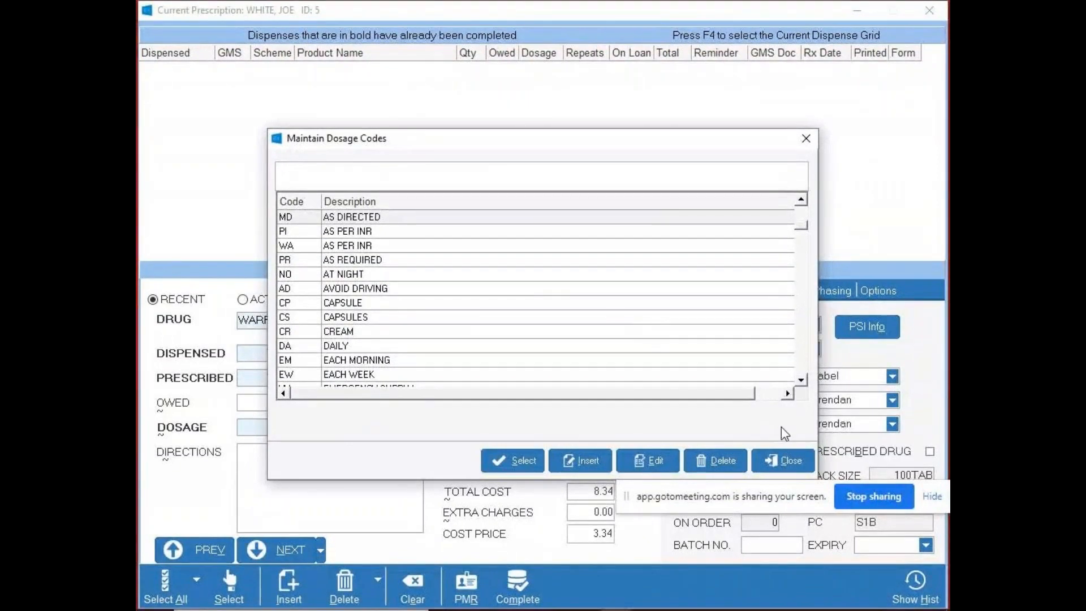
pyautogui.click(782, 455)
# - Try out arbitrary free text in the drug's directions, and delete it
pyautogui.click(298, 457)
pyautogui.write('LDGAIDL')
pyautogui.press('BackSpace')
pyautogui.press('BackSpace')
pyautogui.press('BackSpace')
pyautogui.press('BackSpace')
pyautogui.press('BackSpace')
pyautogui.press('BackSpace')
pyautogui.press('BackSpace')
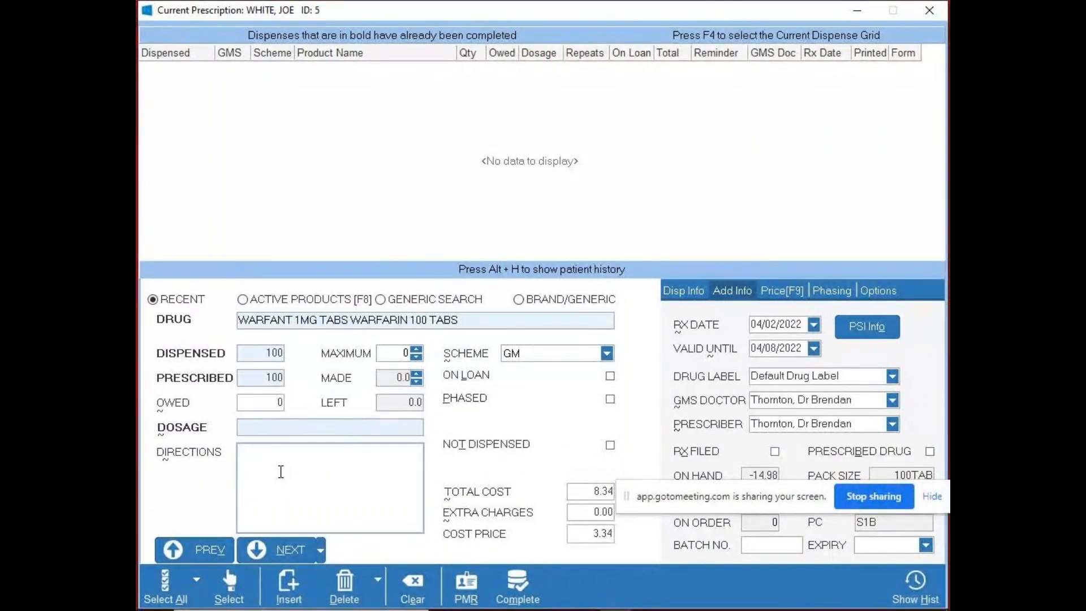
# - Enter the dosage code MD for the Warfant tablets, and add the item to the current prescription
pyautogui.click(265, 425)
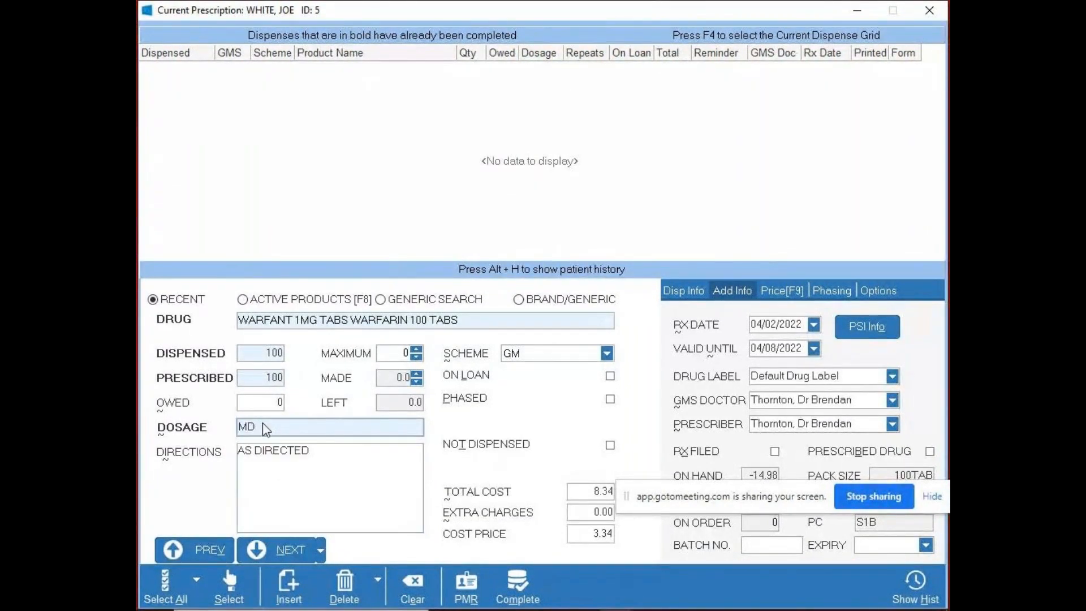
pyautogui.moveTo(673, 485); pyautogui.dragTo(713, 489)
pyautogui.click(266, 429)
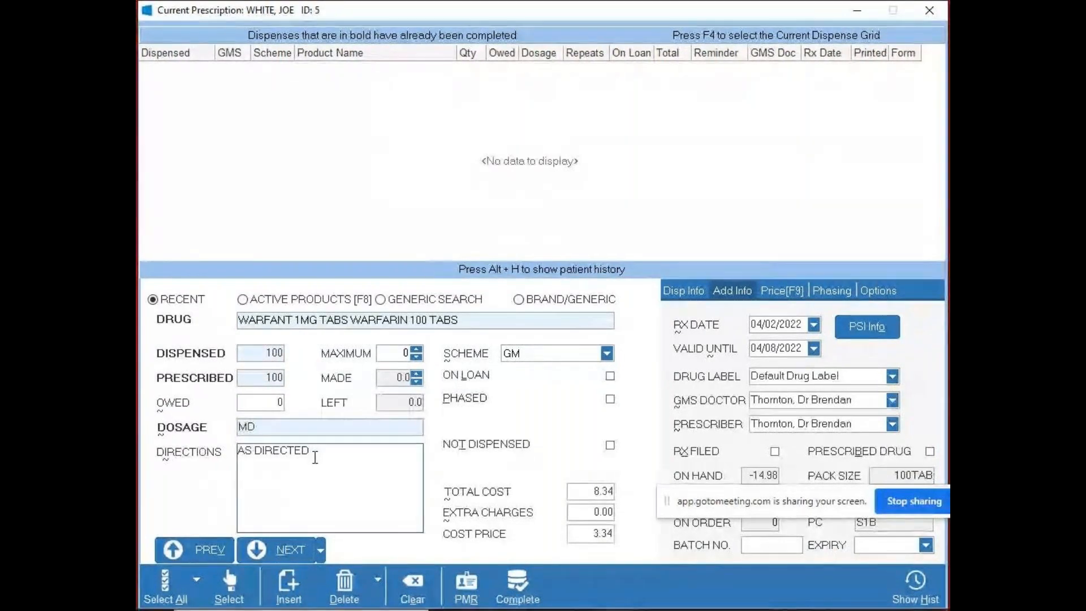
pyautogui.click(281, 549)
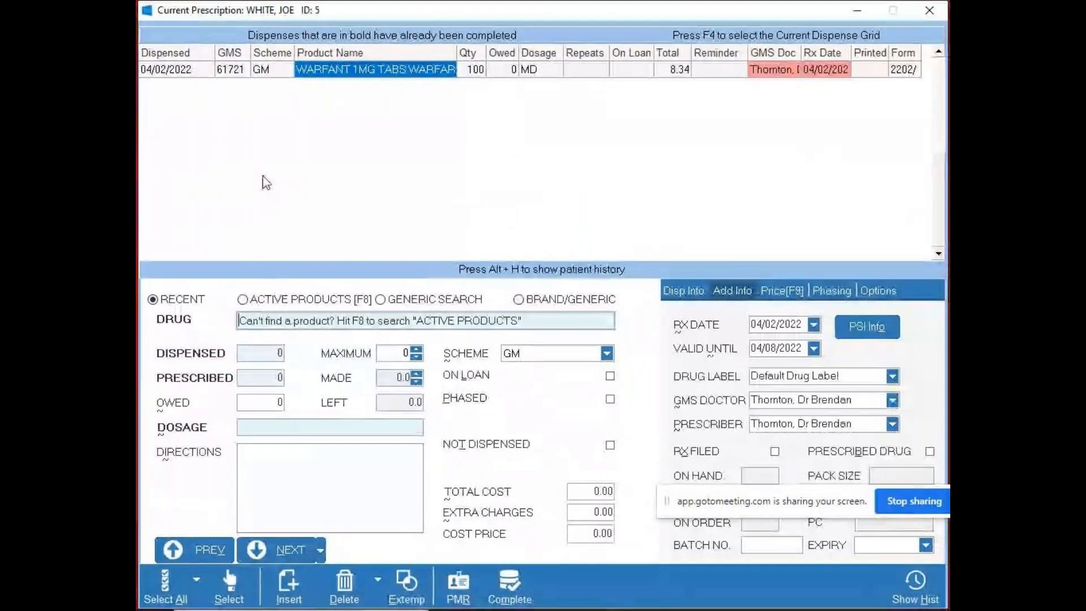
pyautogui.click(340, 79)
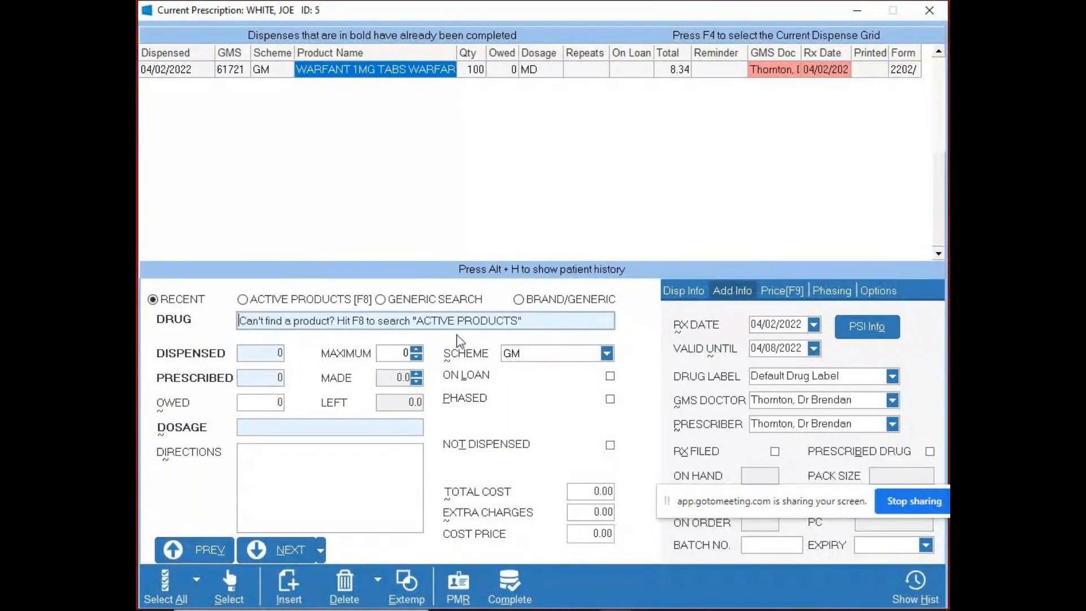
# - Select ATORVASTATIN 10MG FC TABS as the next drug, and uncover the prices in its product substitution options
pyautogui.write('A')
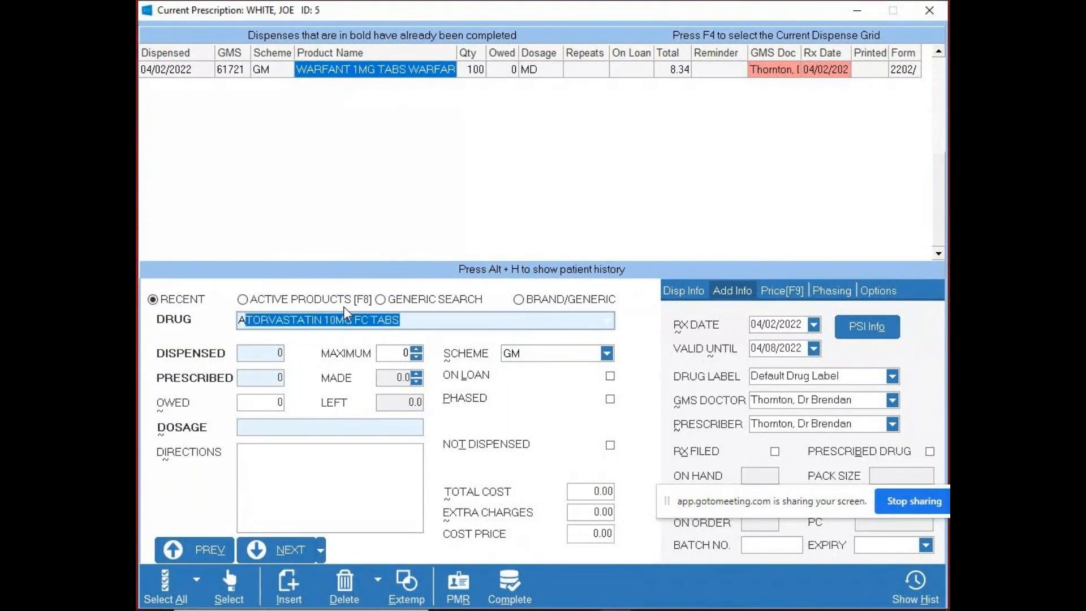
pyautogui.write('TOR')
pyautogui.press('Return')
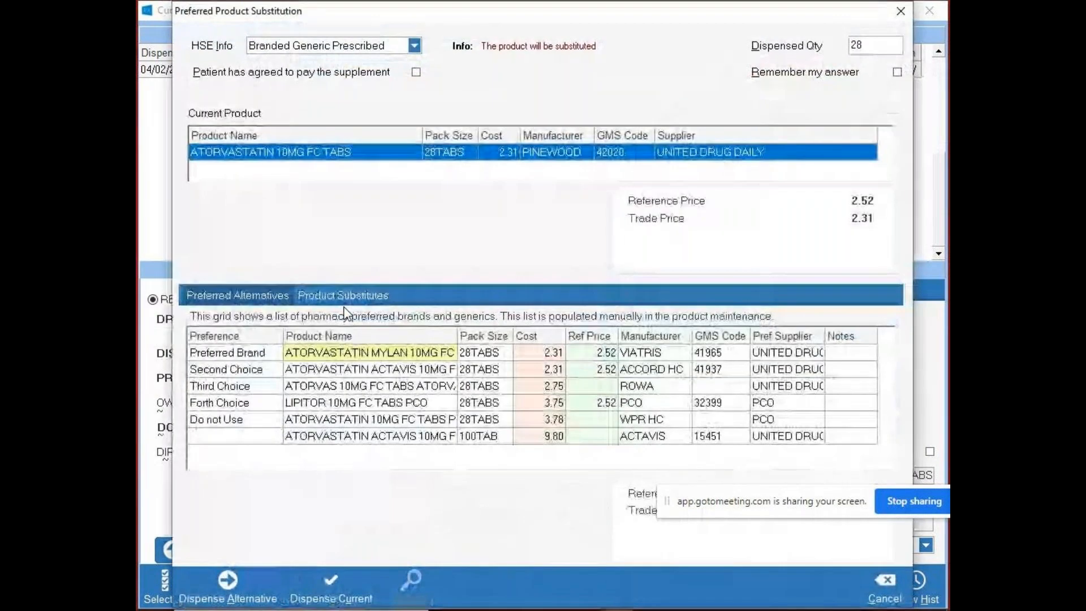
pyautogui.moveTo(794, 496); pyautogui.dragTo(648, 581)
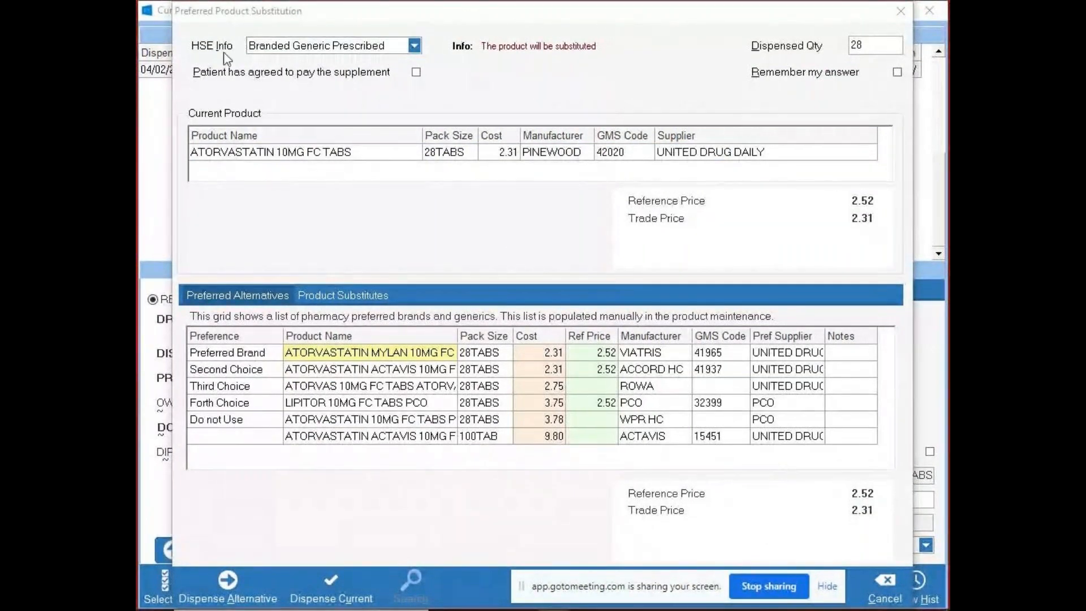
# - Try the HSE info option Do Not Sub-Written by Pres, and return it to Branded Generic Prescribed
pyautogui.click(325, 20)
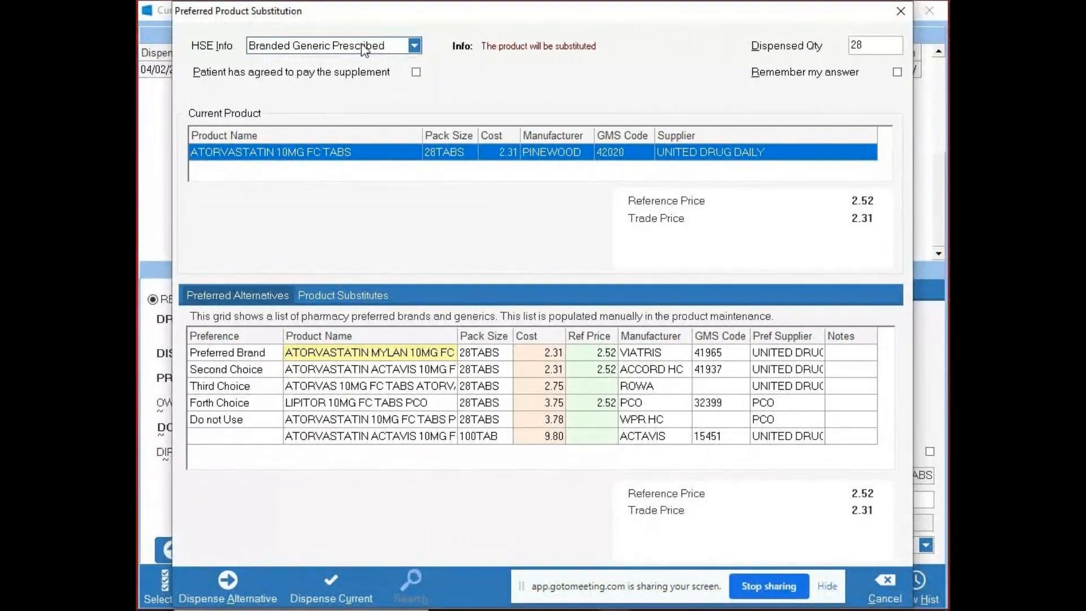
pyautogui.click(414, 45)
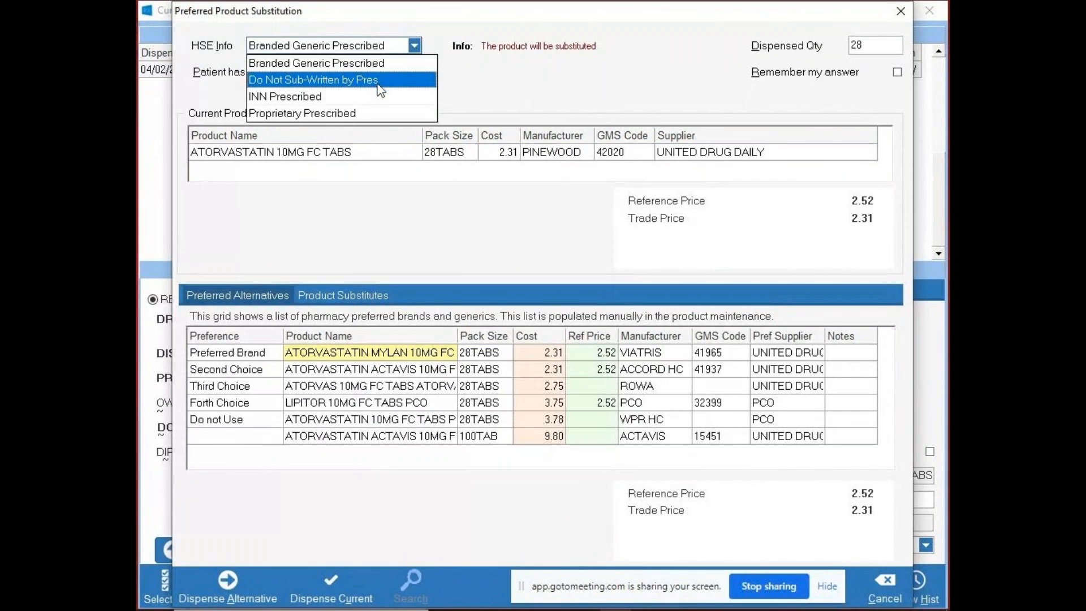
pyautogui.click(355, 81)
pyautogui.click(414, 47)
pyautogui.click(362, 63)
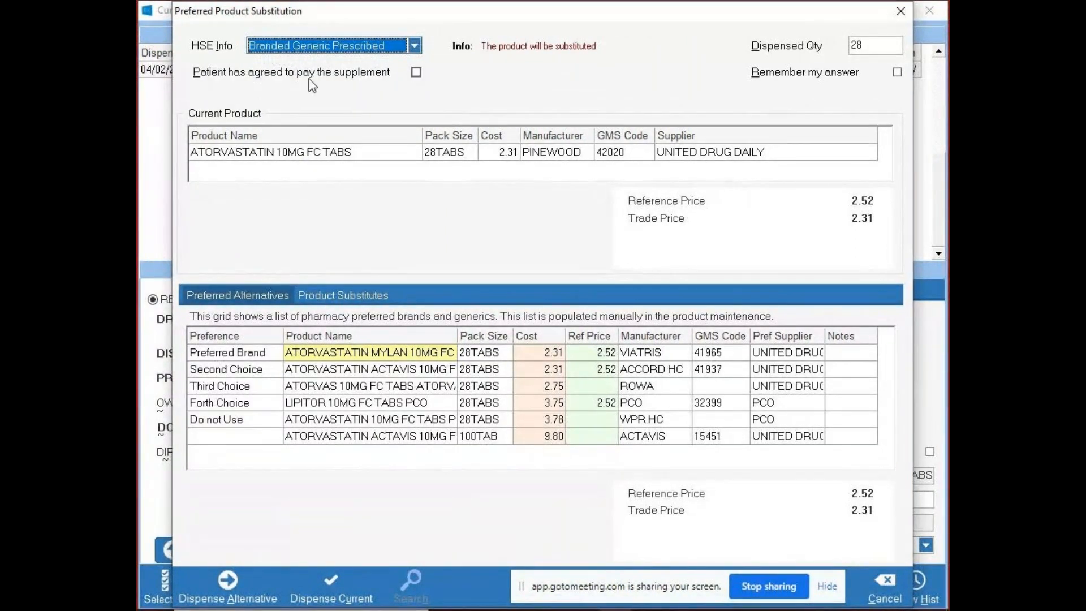
# - Try the patient's supplement agreement, clear it, and switch the HSE info to Do Not Sub-Written by Pres and back to Branded Generic Prescribed
pyautogui.click(417, 73)
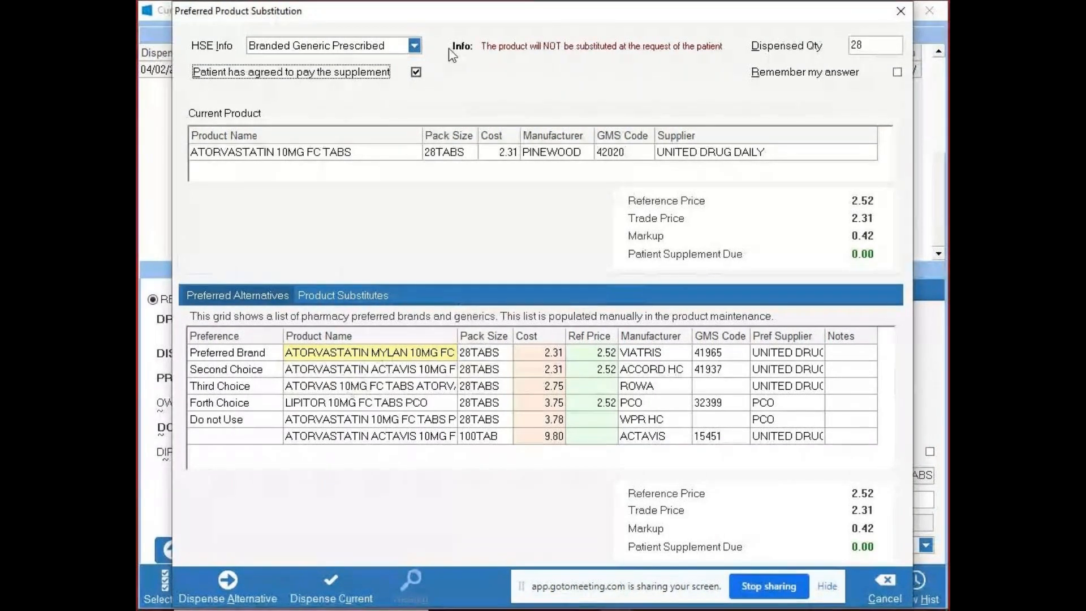
pyautogui.click(417, 72)
pyautogui.click(418, 48)
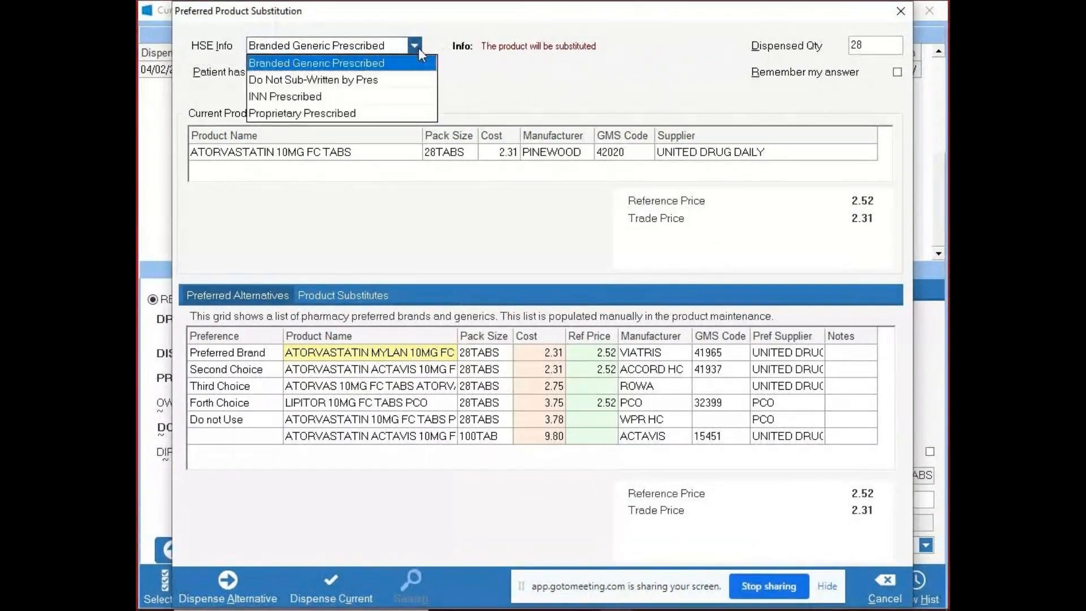
pyautogui.click(369, 81)
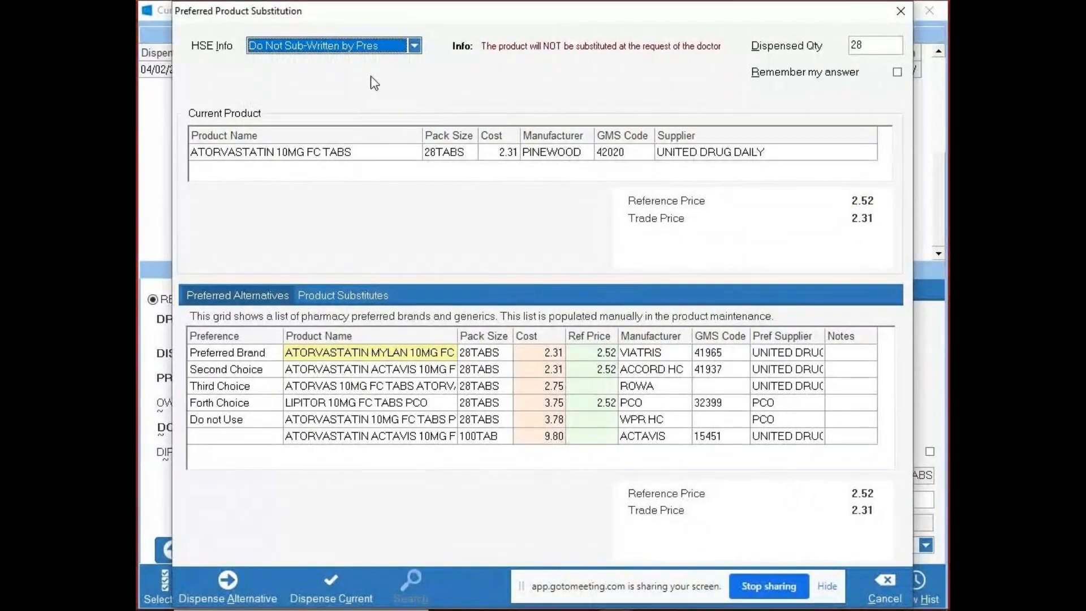
pyautogui.click(414, 48)
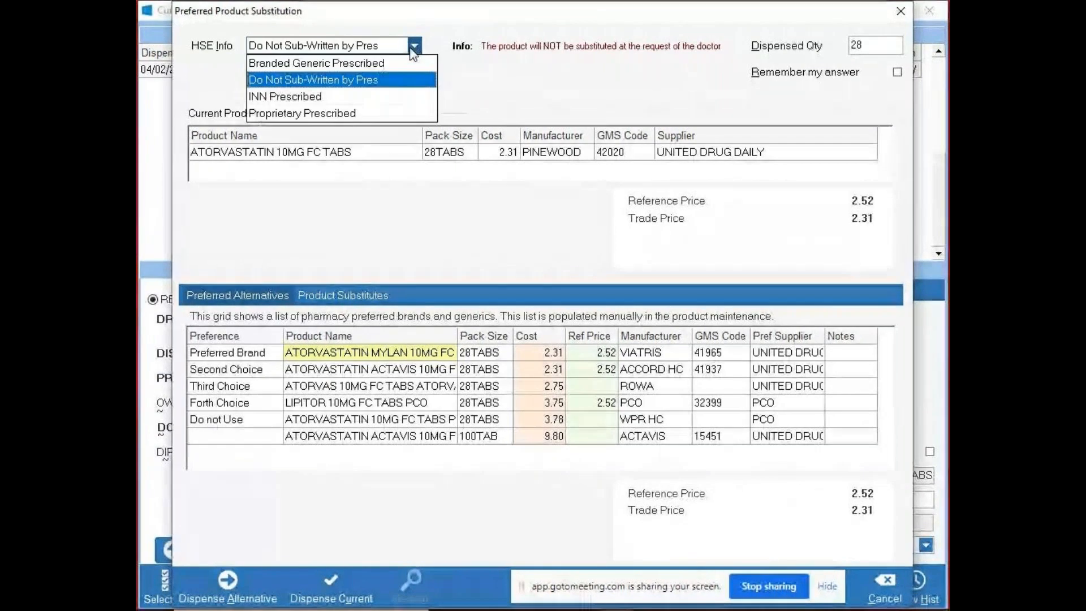
pyautogui.click(385, 68)
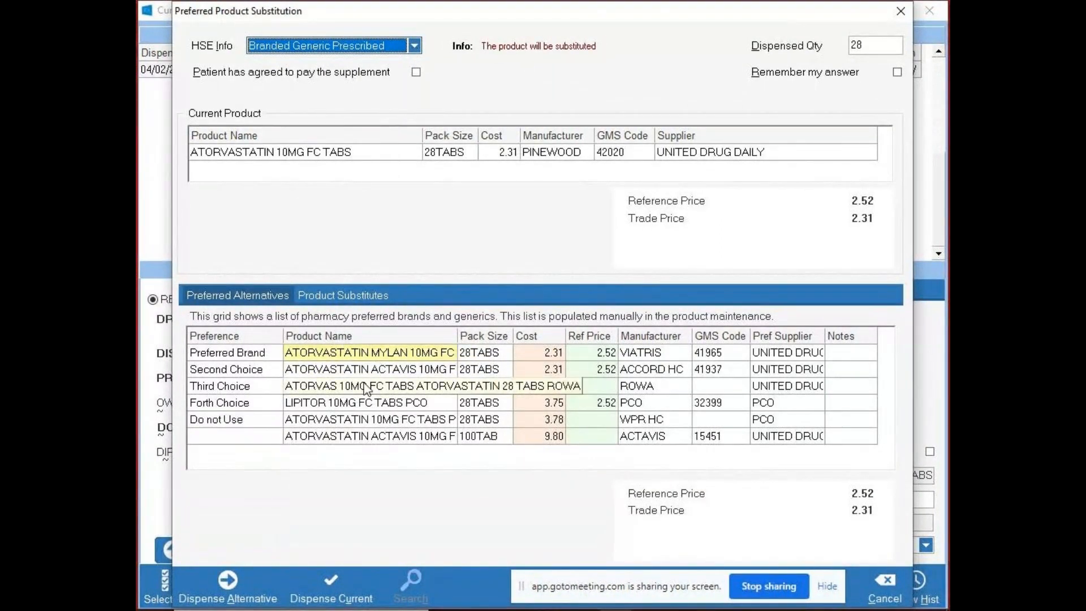
# - Remember the substitution answer, dispense the current ATORVASTATIN 10MG FC TABS instead of an alternative, and dismiss the interaction warning and product alert
pyautogui.click(363, 405)
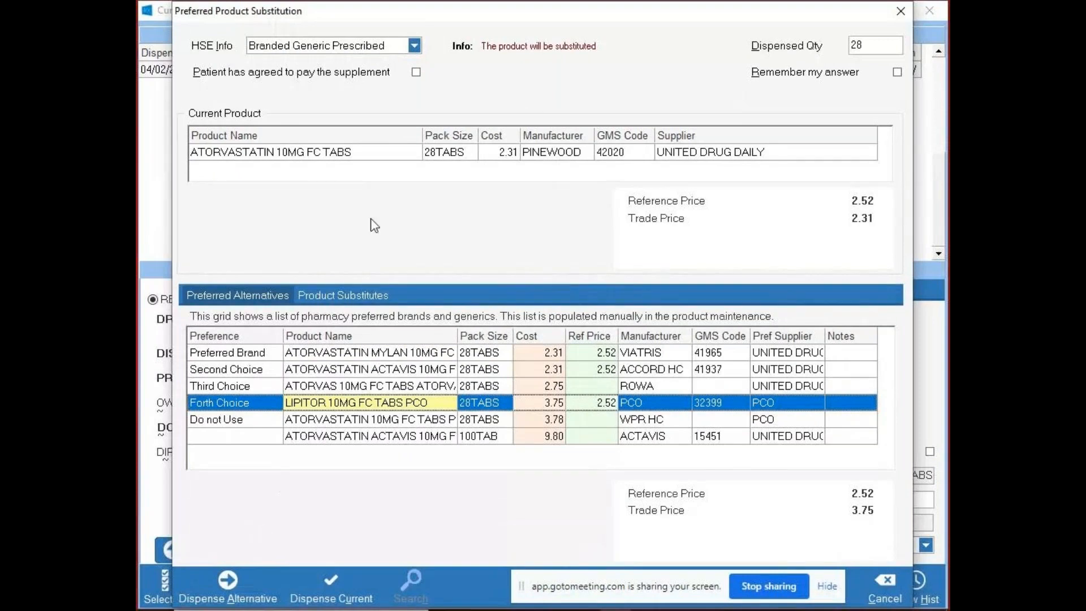
pyautogui.click(365, 154)
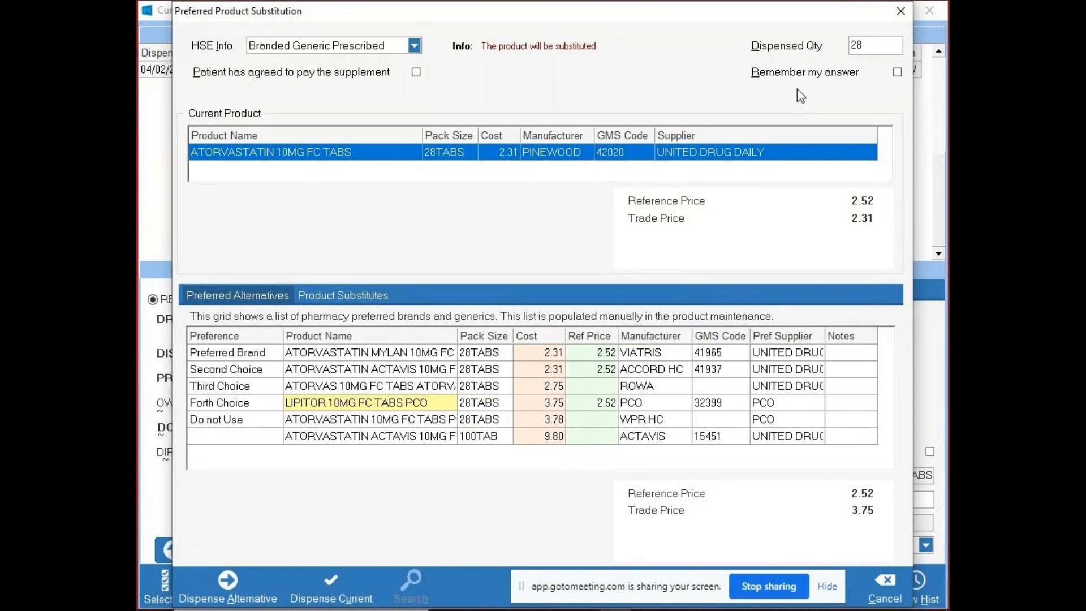
pyautogui.click(897, 72)
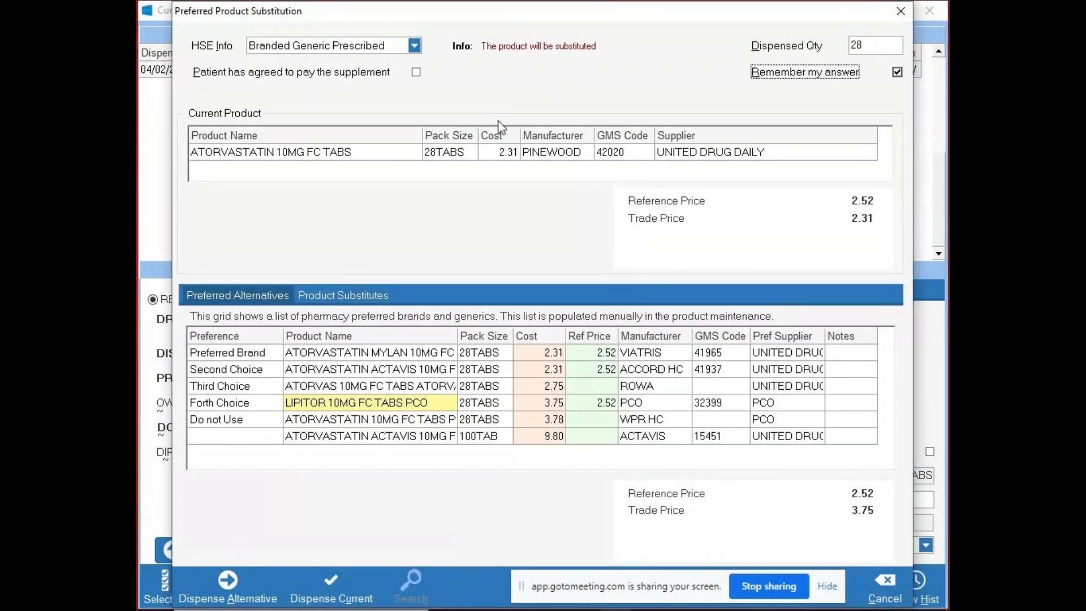
pyautogui.click(324, 574)
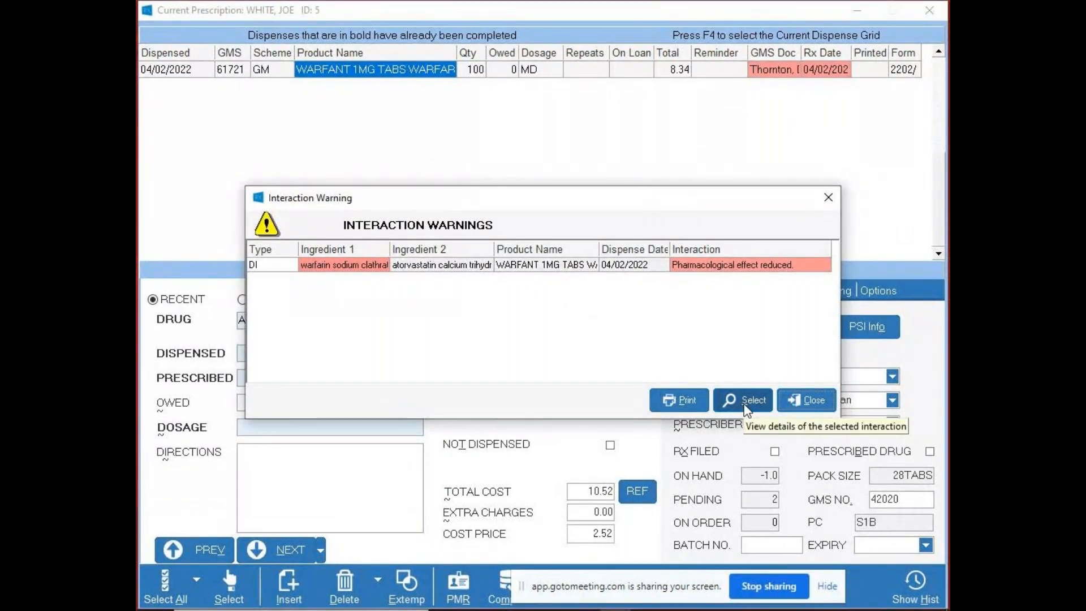
pyautogui.click(805, 402)
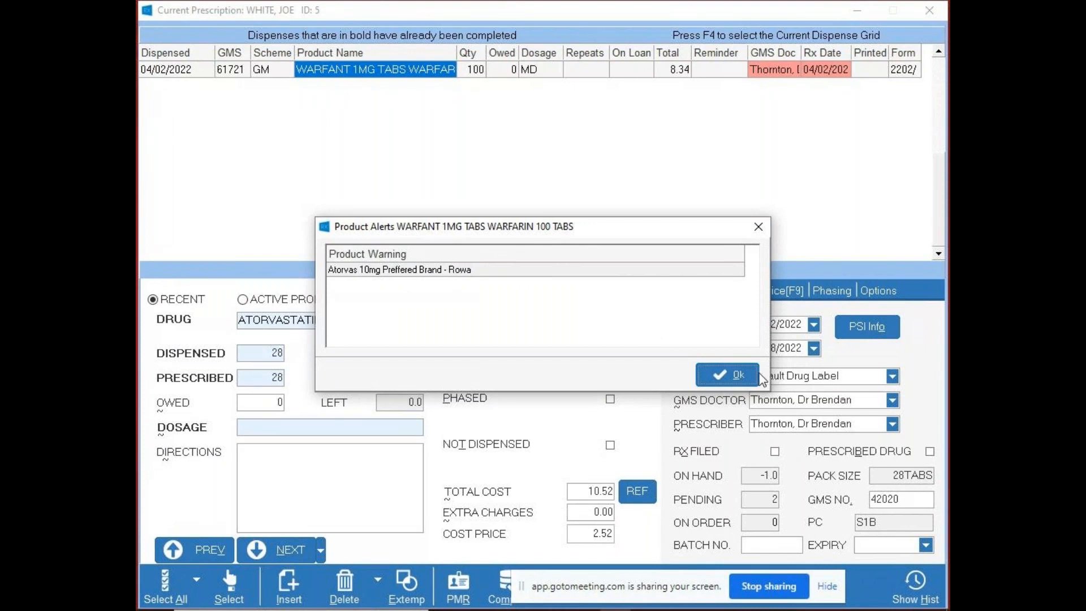
pyautogui.click(735, 376)
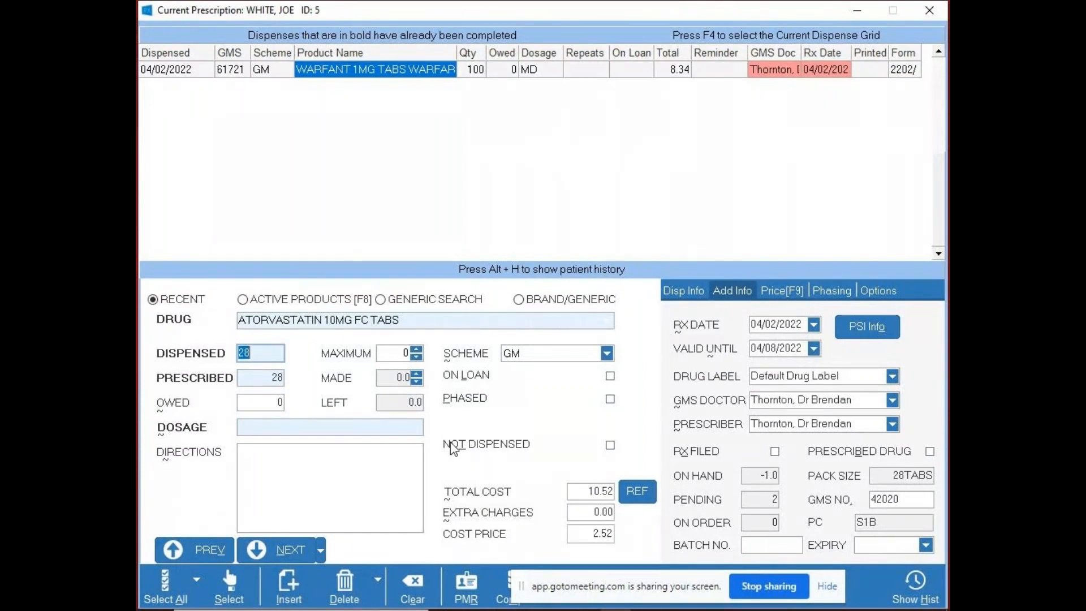
# - Revisit the reference-price substitution details, keep the current product, and enter the dosage code MD for the atorvastatin tablets
pyautogui.click(639, 491)
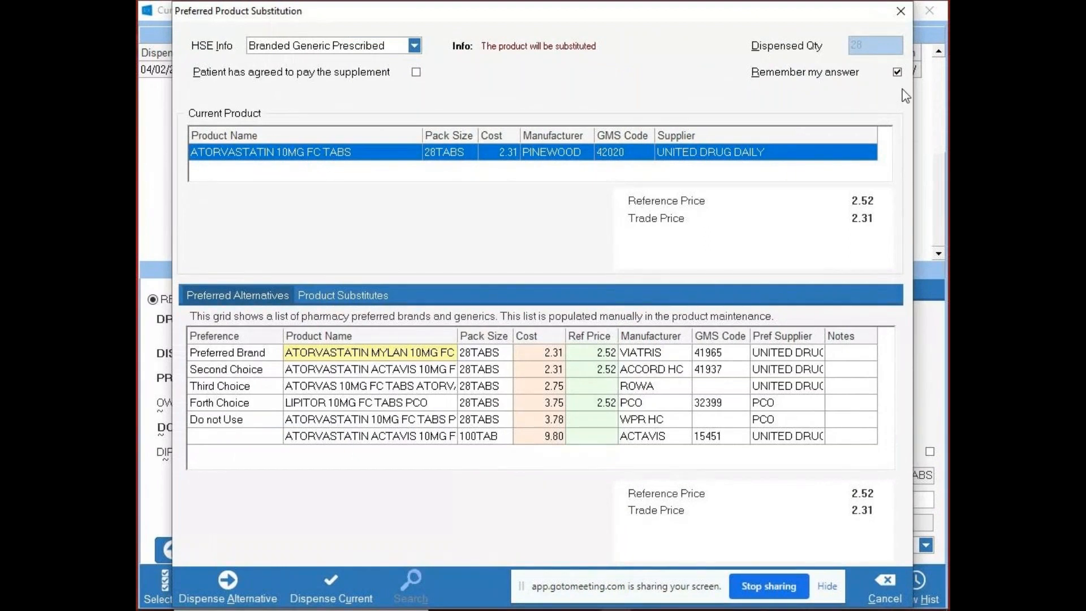
pyautogui.click(332, 585)
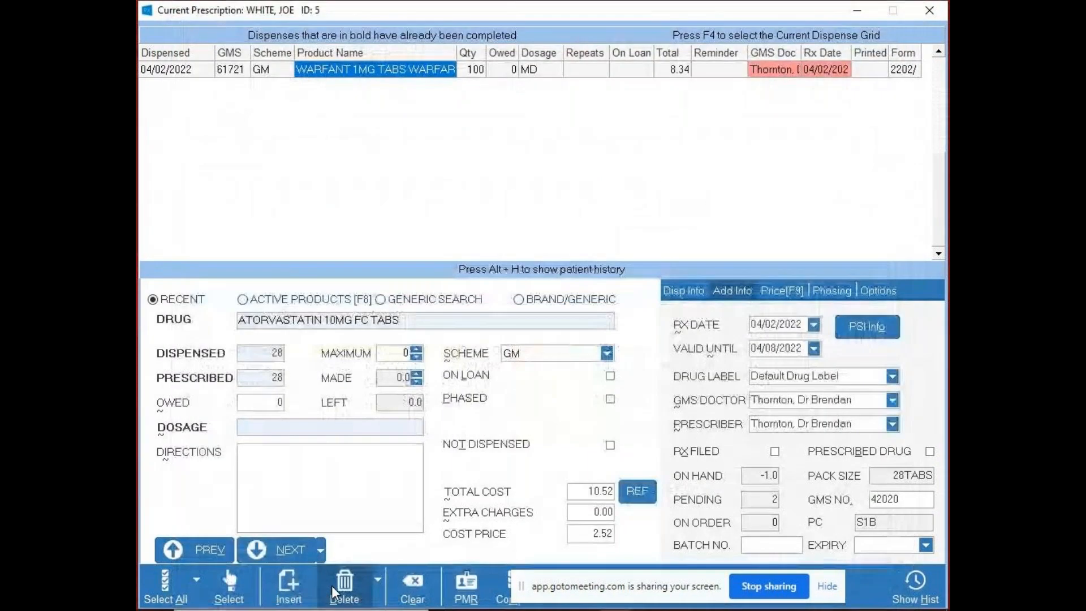
pyautogui.click(304, 429)
pyautogui.write('MD')
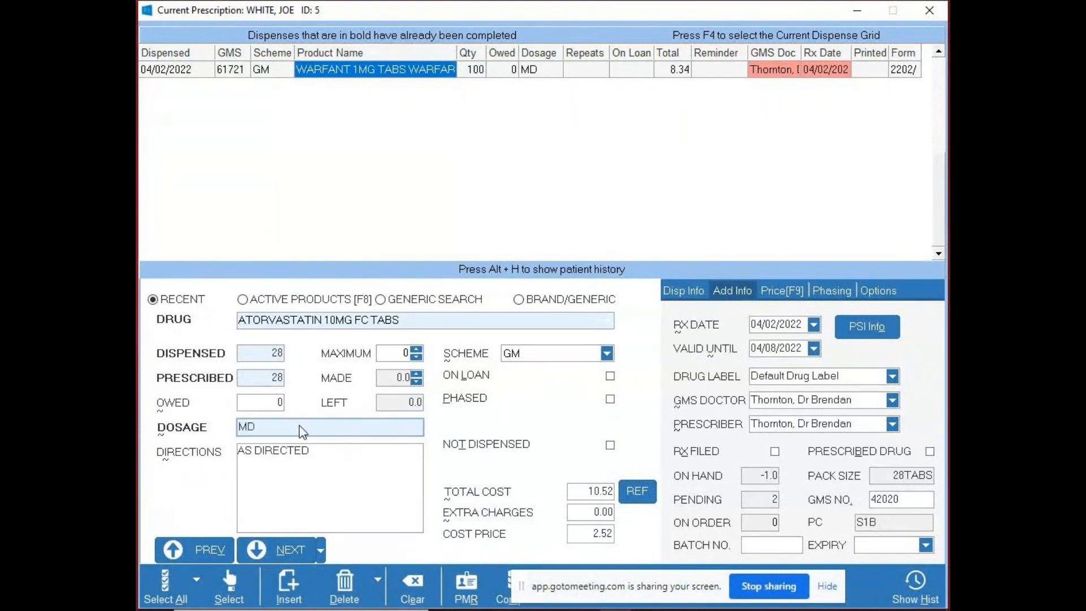
# - Set the atorvastatin repeats to a maximum of 6 with 1 made, and complete the prescription
pyautogui.moveTo(669, 585); pyautogui.dragTo(793, 536)
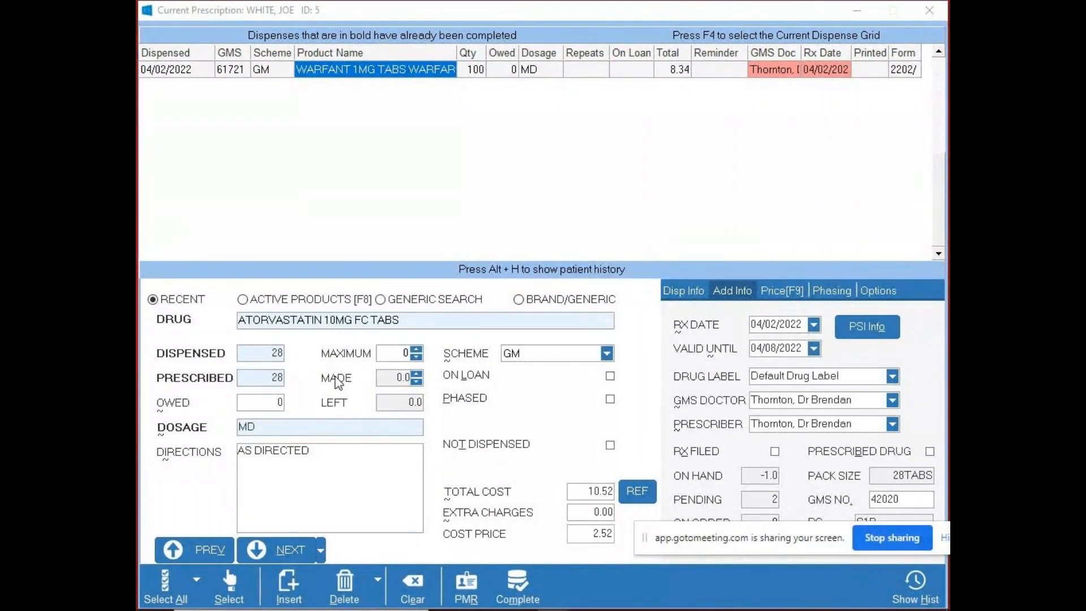
pyautogui.click(396, 353)
pyautogui.write('2')
pyautogui.click(419, 349)
pyautogui.click(419, 348)
pyautogui.click(419, 349)
pyautogui.click(419, 348)
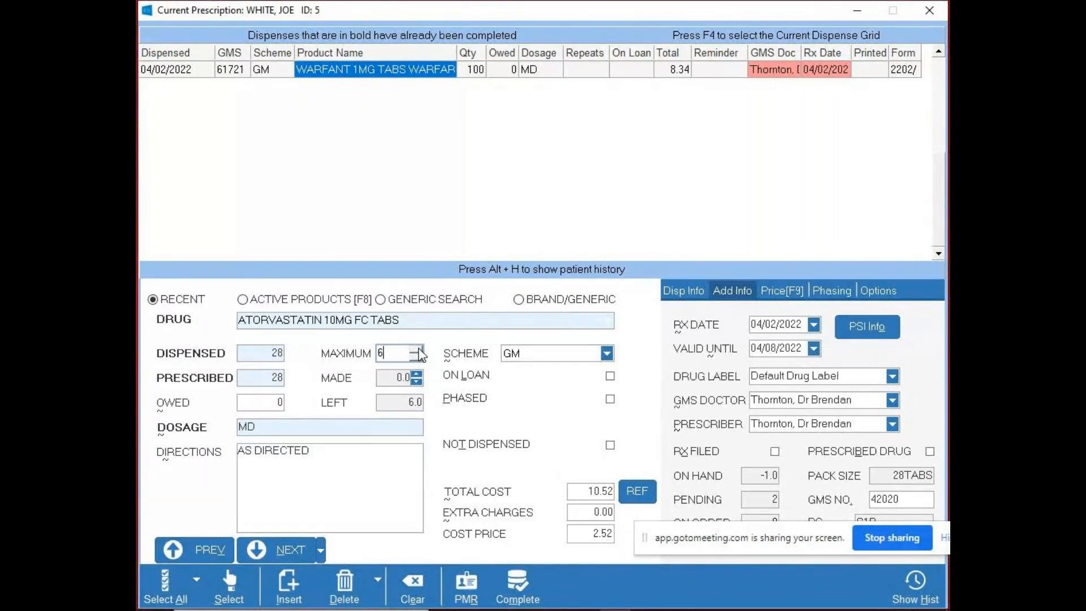
pyautogui.click(418, 373)
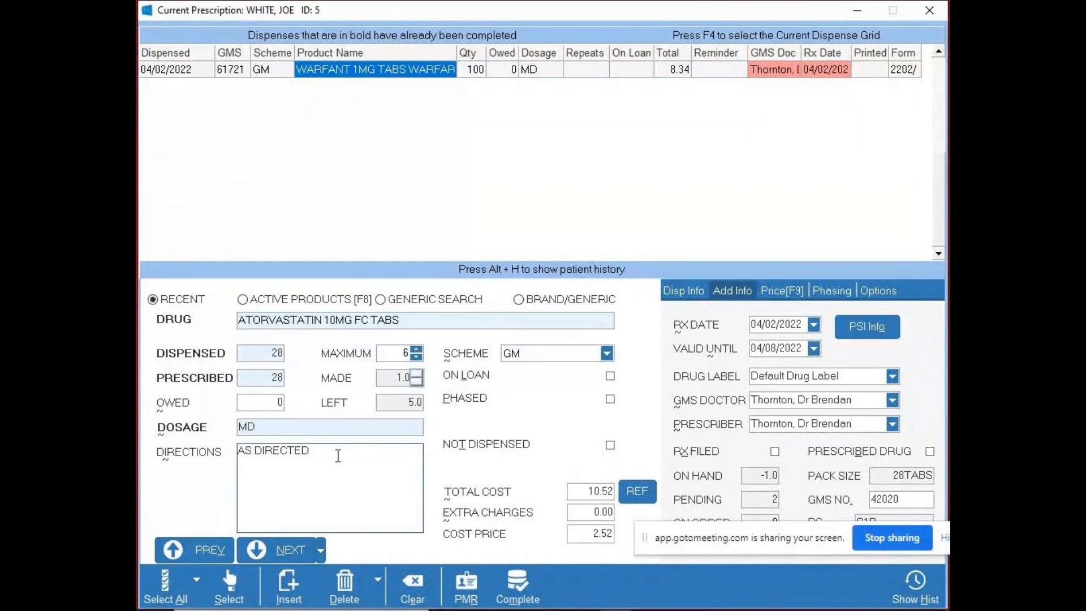
pyautogui.click(515, 583)
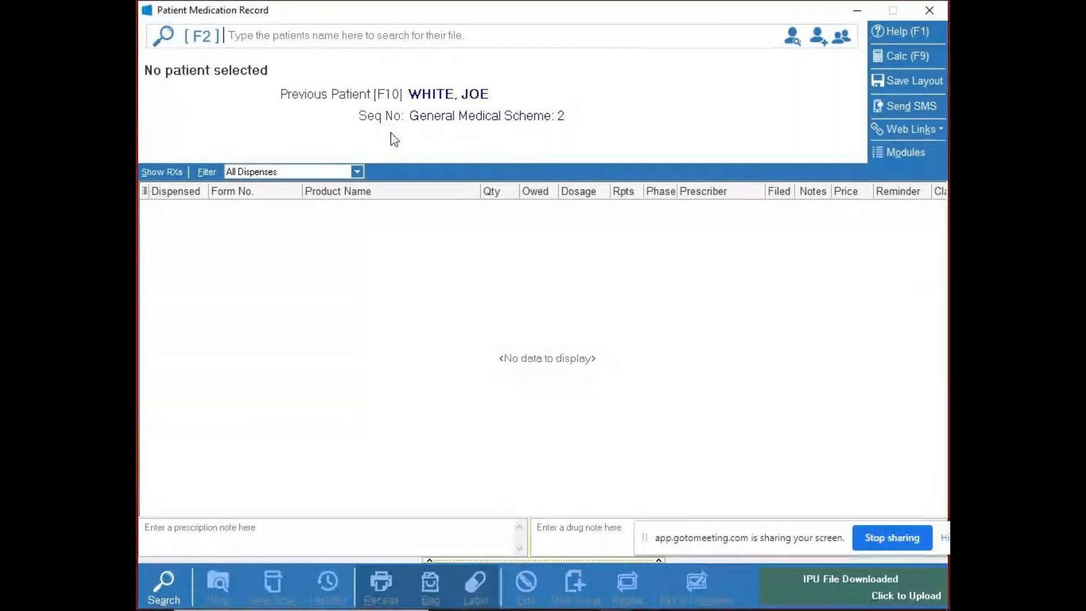
# - Reopen the previous patient's medication record and look over the dispensed Warfant and atorvastatin items
pyautogui.press('F10')
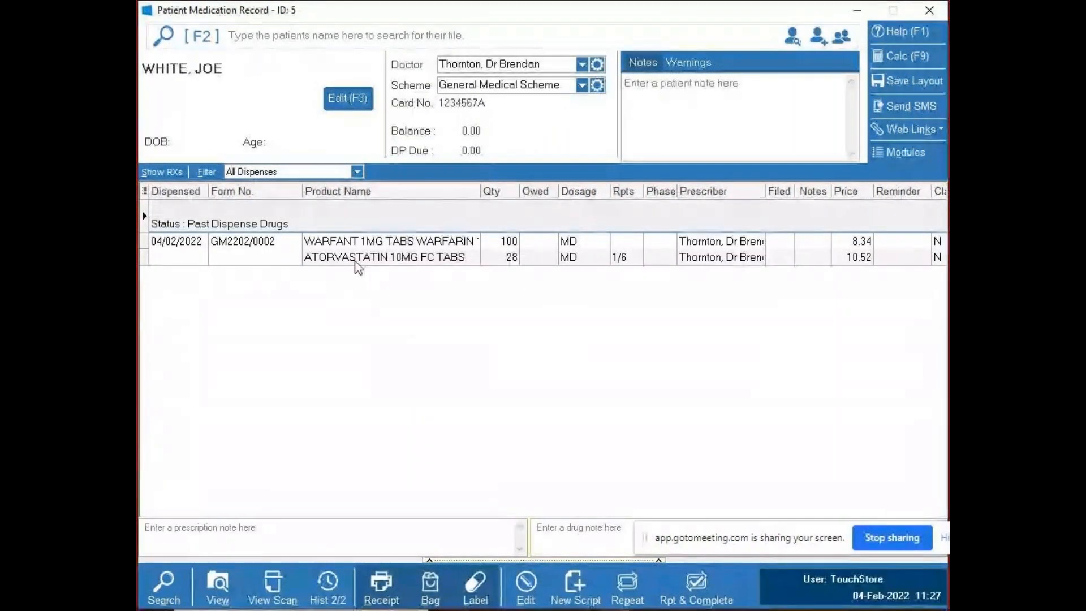
pyautogui.click(350, 244)
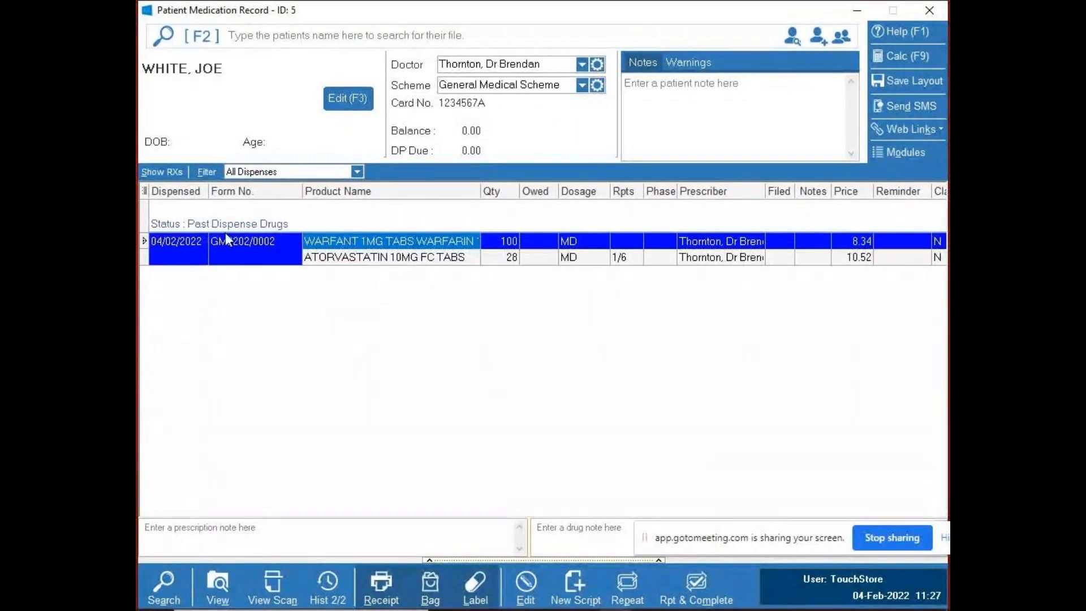
pyautogui.click(375, 258)
pyautogui.click(363, 244)
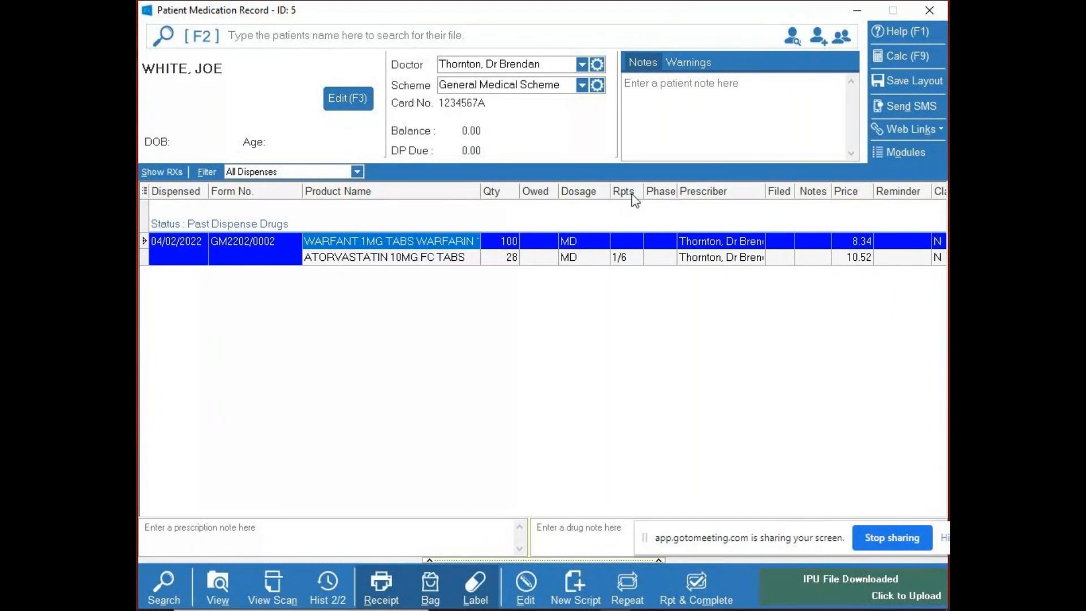
# - Repeat and complete the ATORVASTATIN 10MG FC TABS item, acknowledging its product alert
pyautogui.click(622, 263)
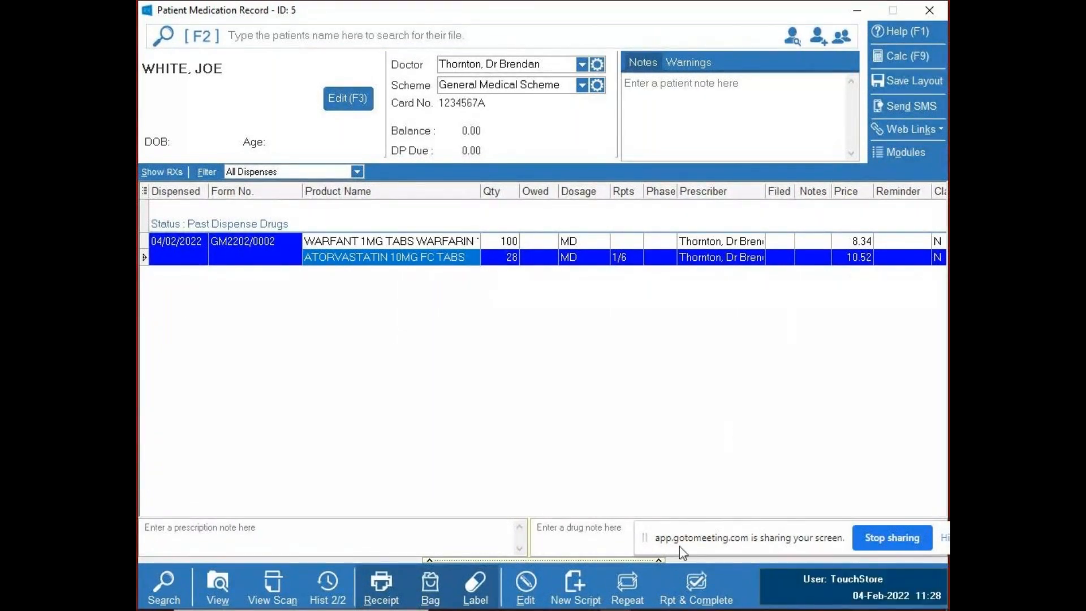
pyautogui.click(702, 595)
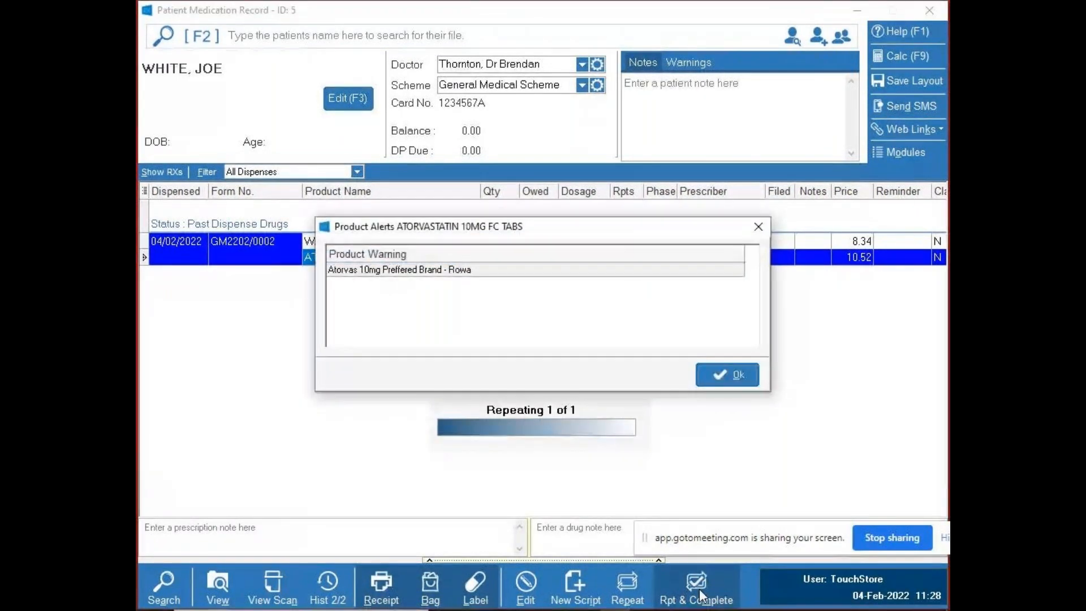
pyautogui.click(715, 370)
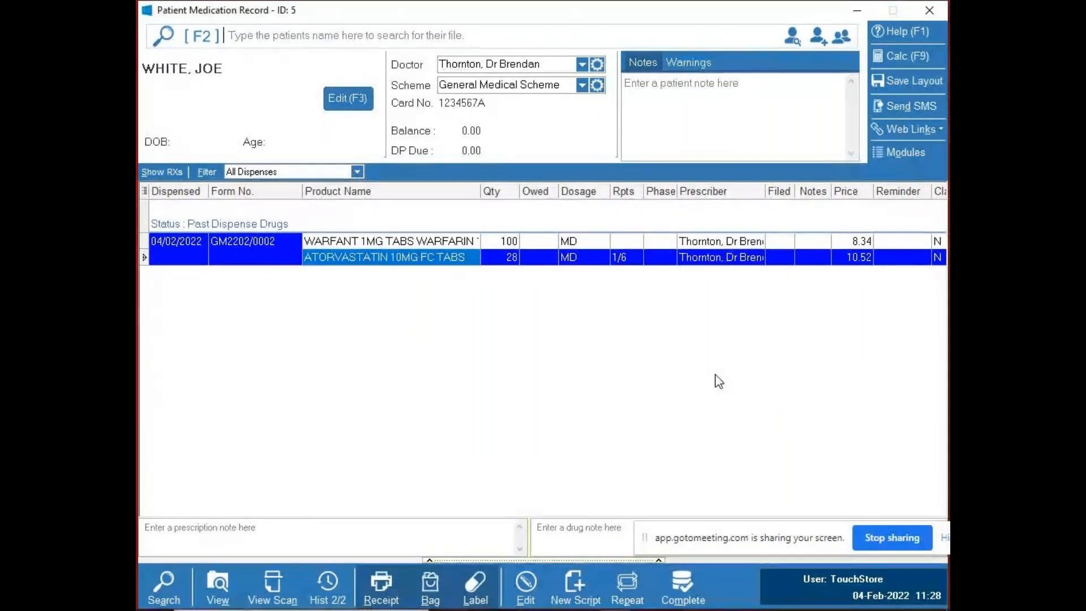
pyautogui.press('End')
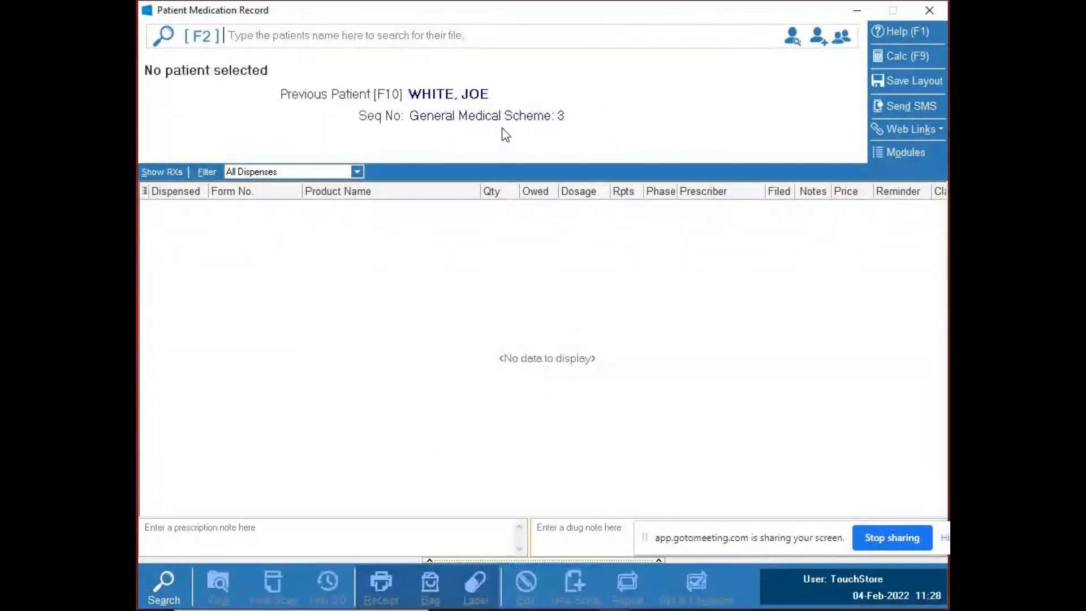
# - Reopen the previous patient's record and open the 2/6 atorvastatin repeat for editing
pyautogui.click(569, 118)
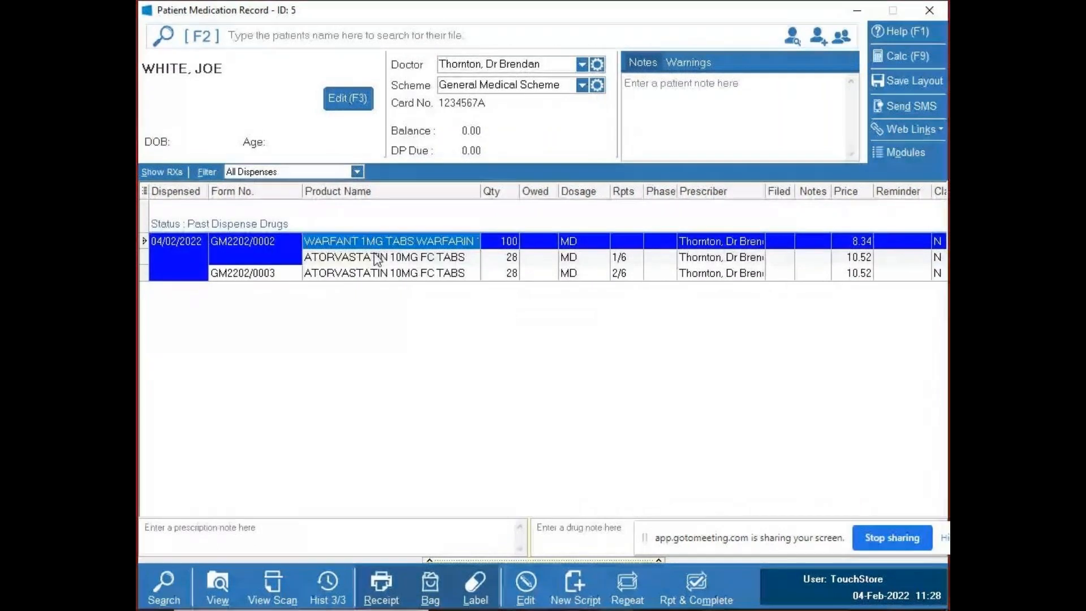
pyautogui.click(355, 273)
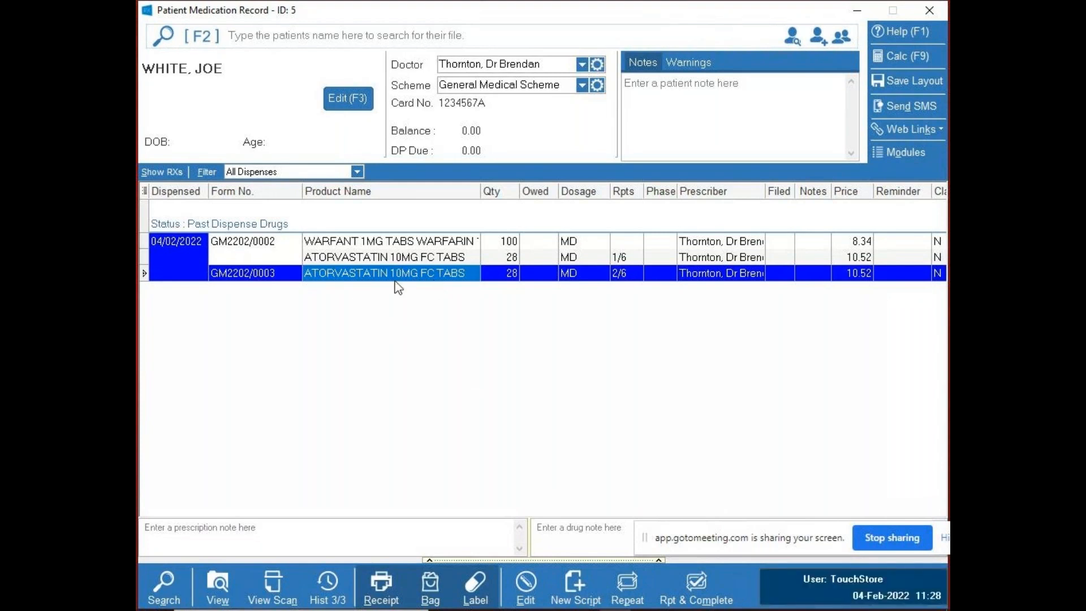
pyautogui.click(527, 580)
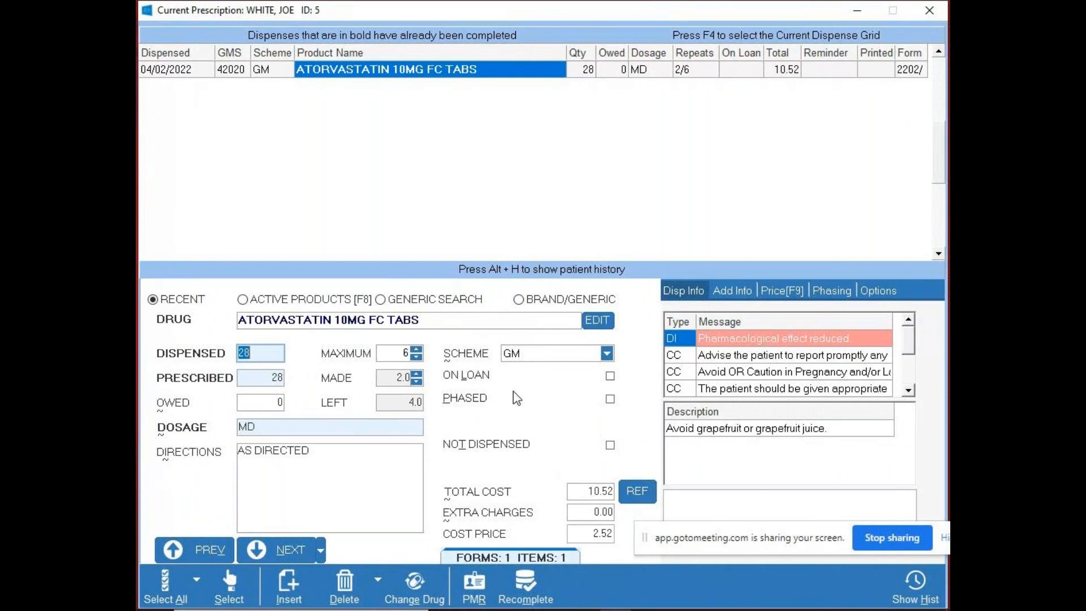
# - Switch On Loan on and off for the atorvastatin repeat, and set its dispensed quantity to 0 with 28 prescribed
pyautogui.click(609, 375)
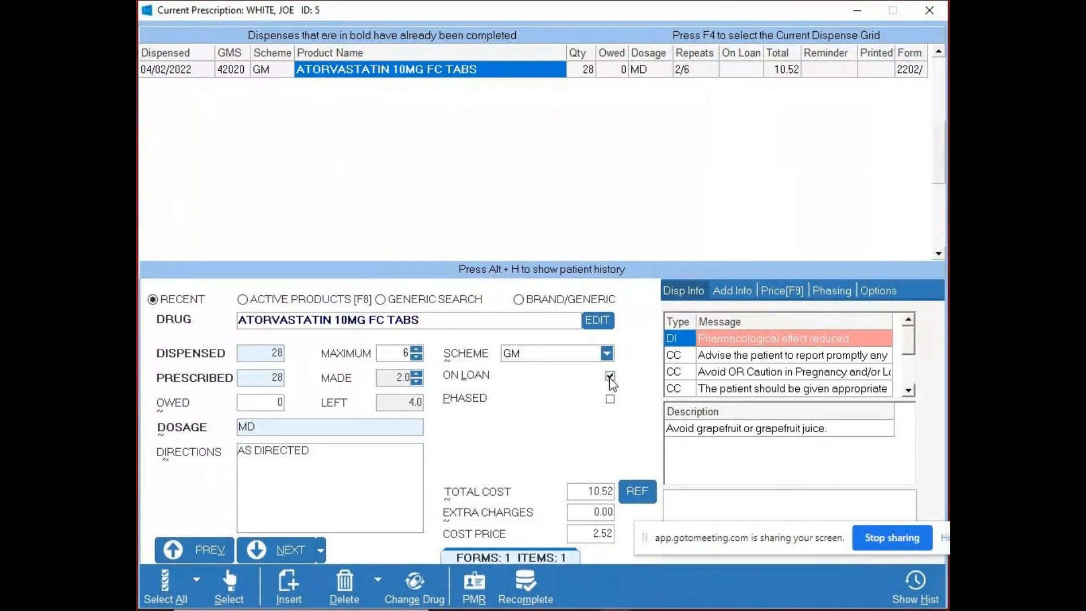
pyautogui.click(610, 376)
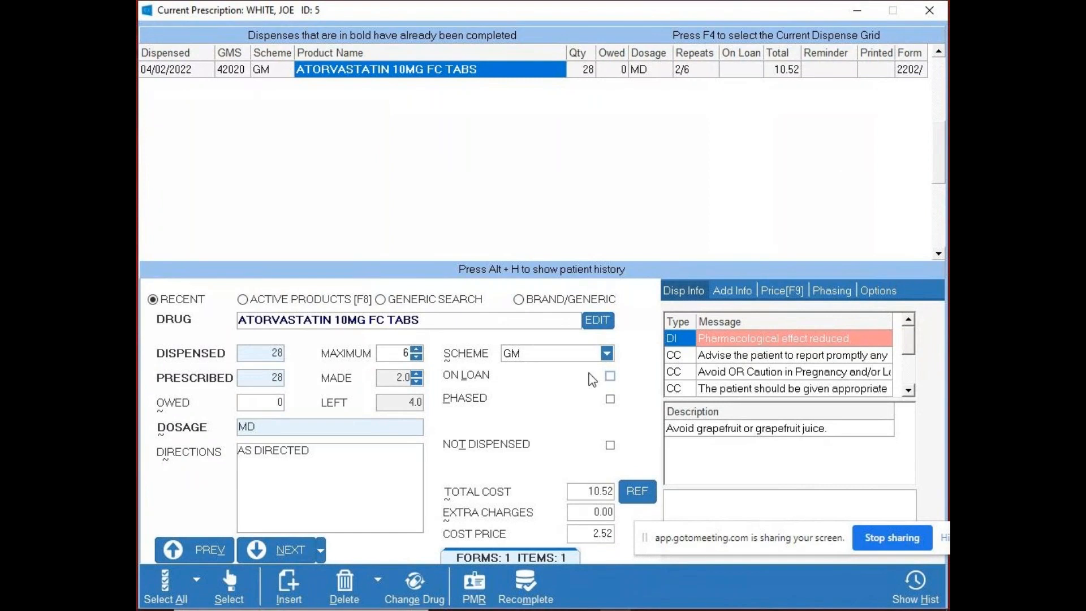
pyautogui.click(263, 354)
pyautogui.write('0')
pyautogui.press('Tab')
pyautogui.write('2')
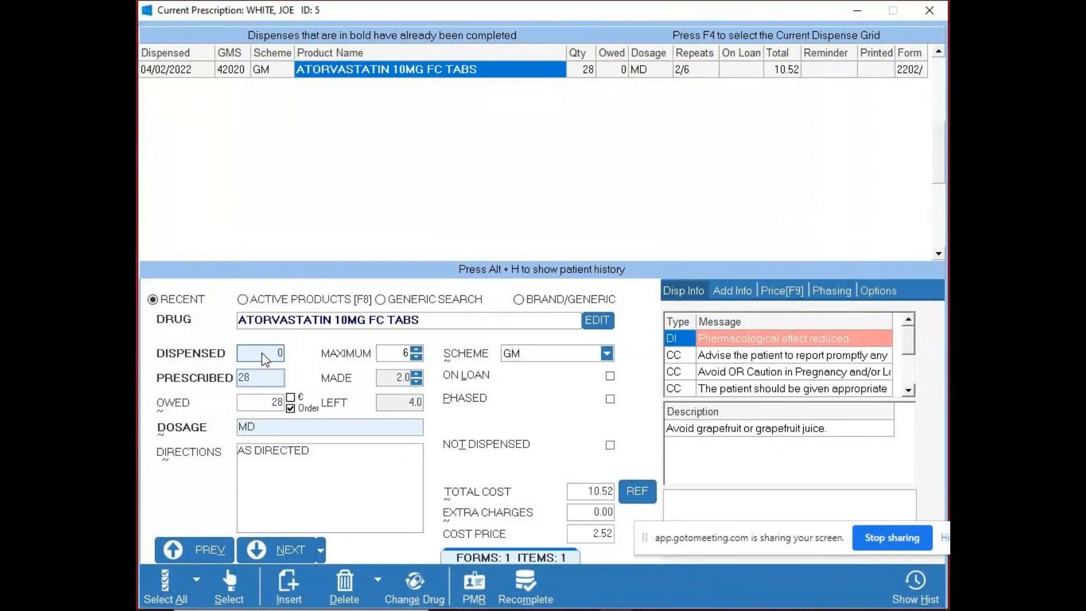
pyautogui.write('8')
# - Enter 28 as the atorvastatin repeat's prescribed quantity and try a dispensed quantity of 1
pyautogui.press('Tab')
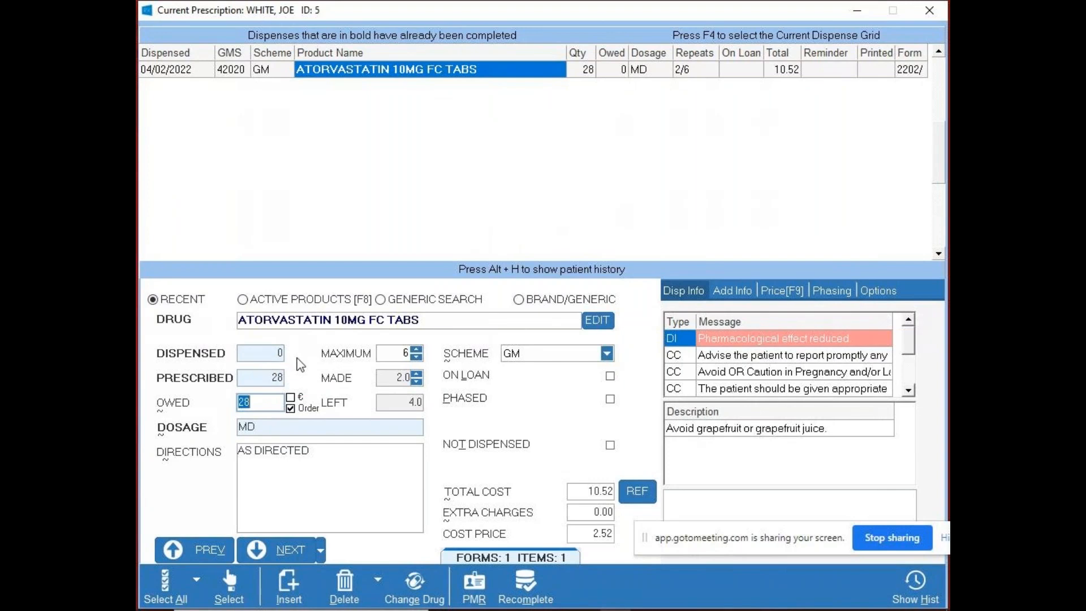
pyautogui.click(243, 357)
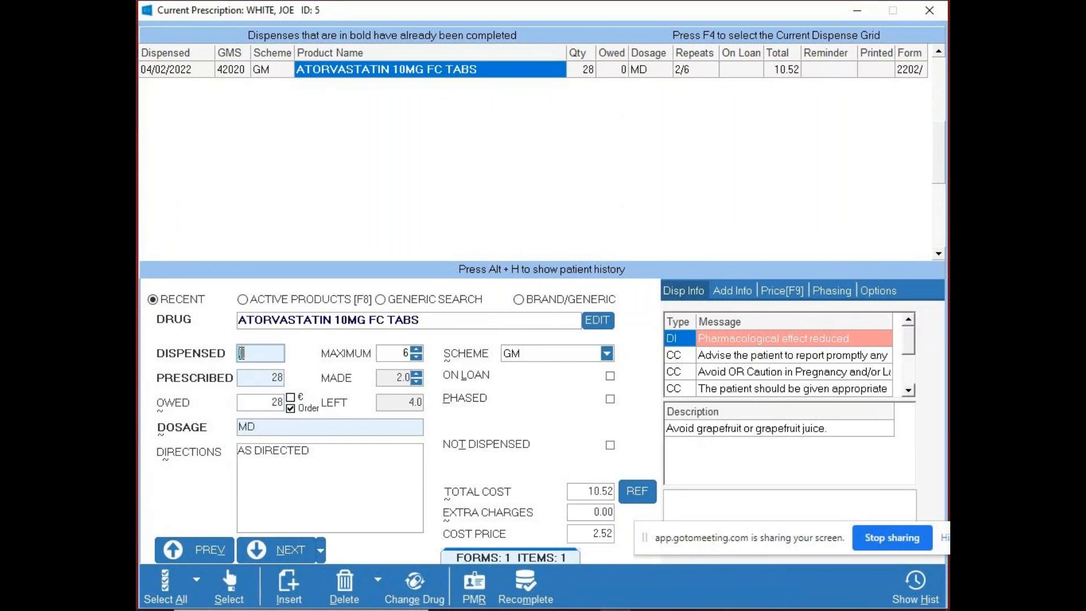
pyautogui.write('1')
pyautogui.press('Tab')
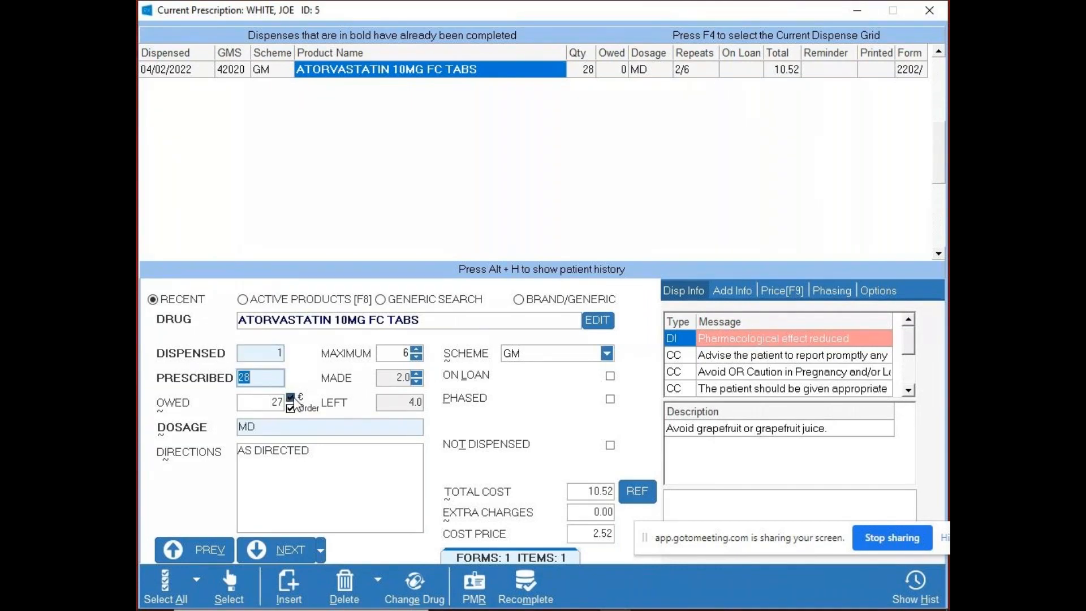
# - Set the dispensed quantity back to 0, recomplete the atorvastatin repeat, and reopen the previous patient's record
pyautogui.doubleClick(271, 357)
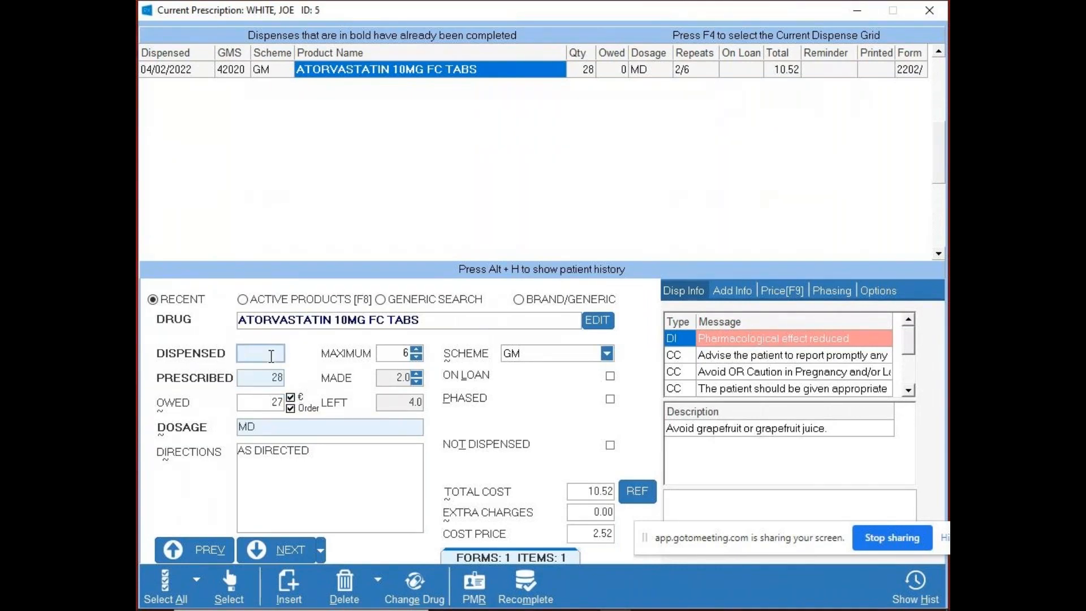
pyautogui.press('Tab')
pyautogui.click(524, 596)
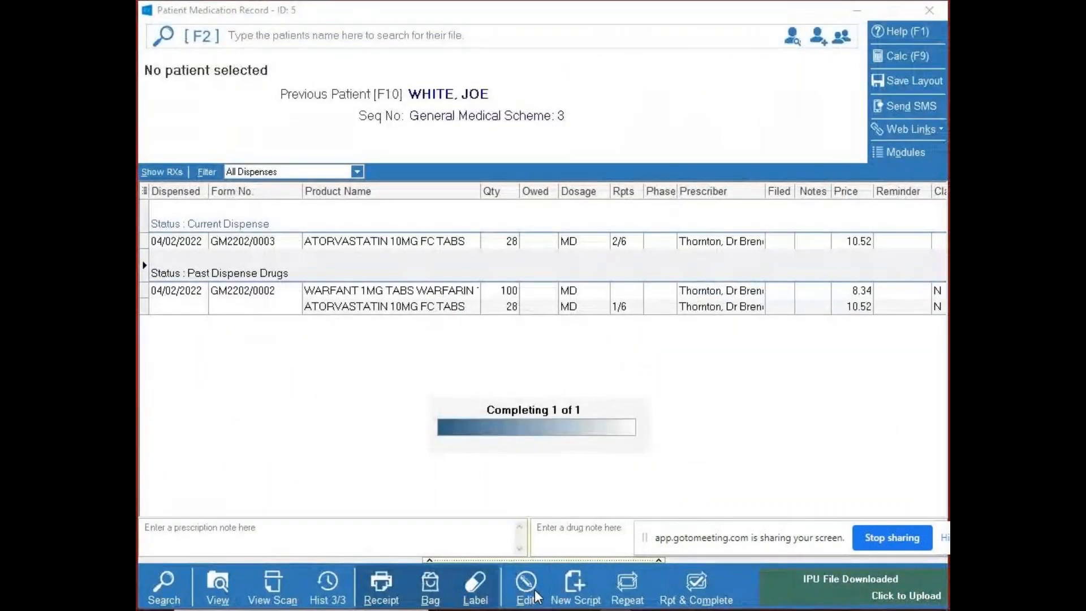
pyautogui.press('F10')
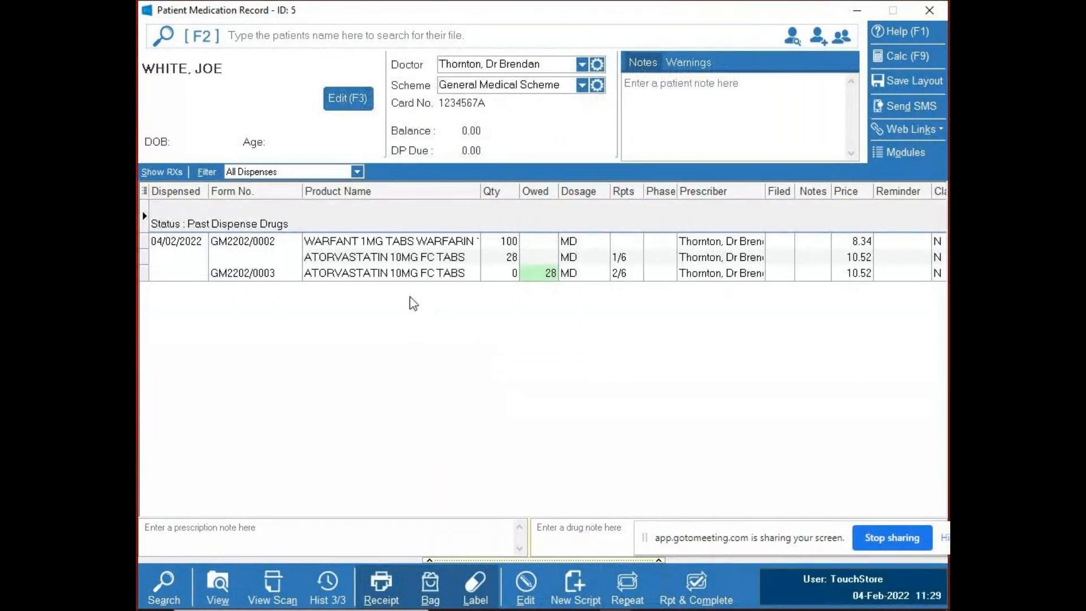
# - Search the patient files for "TO", open the first matching test patient's record, and acknowledge its alert warning
pyautogui.click(337, 38)
pyautogui.write('TOUCHSTORE, TEST')
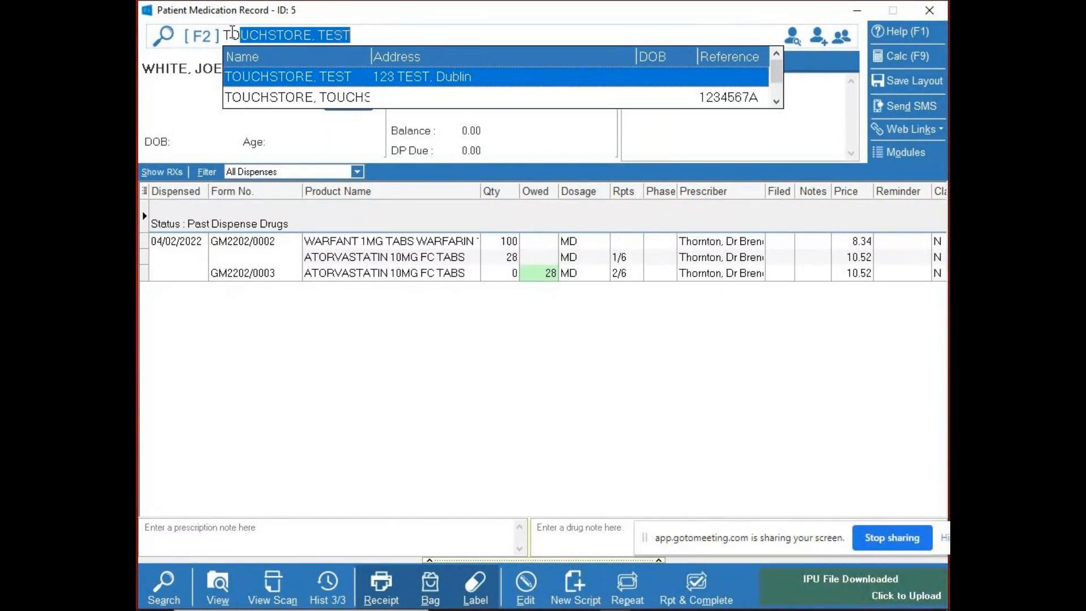
pyautogui.click(306, 81)
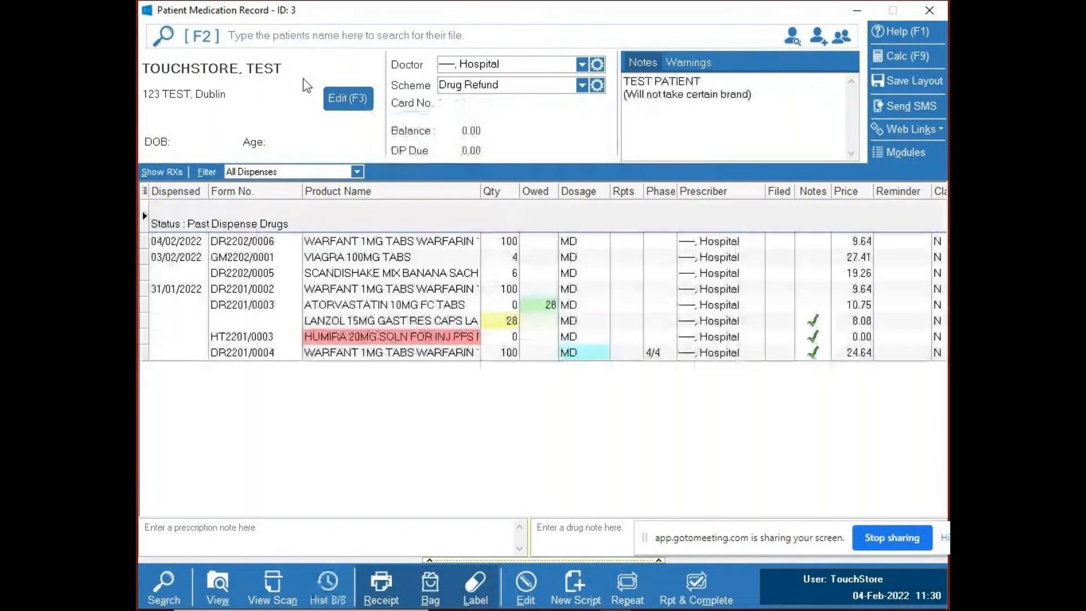
pyautogui.moveTo(511, 38); pyautogui.dragTo(447, 173)
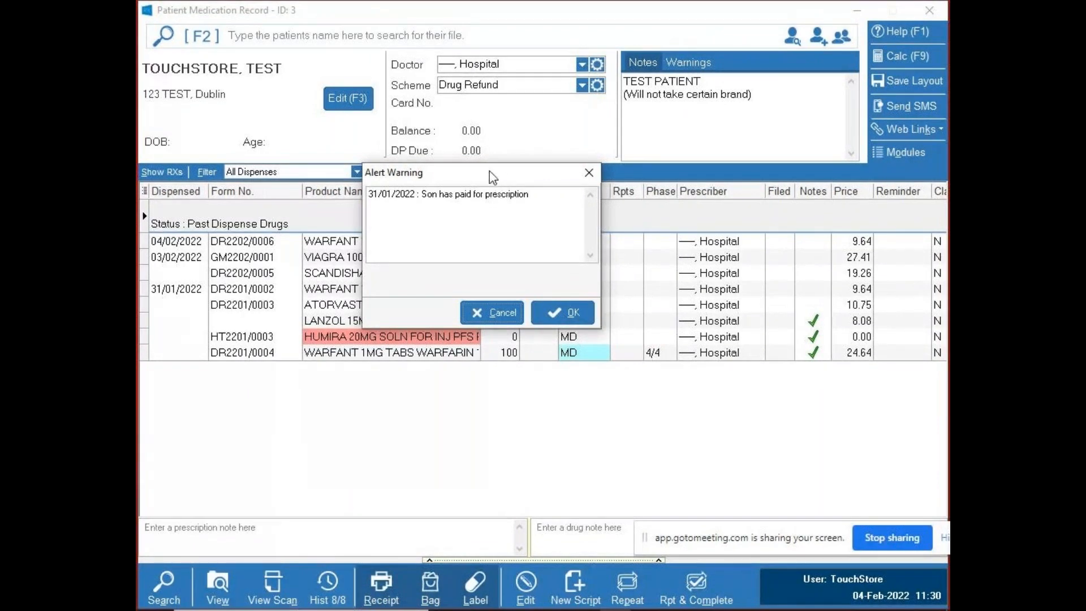
pyautogui.moveTo(492, 173); pyautogui.dragTo(526, 62)
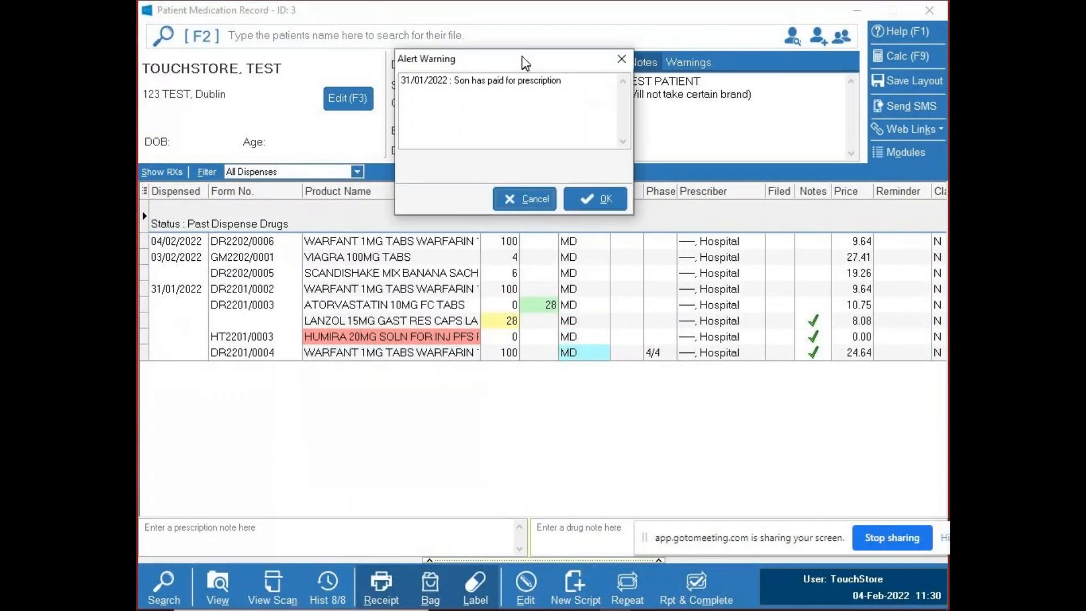
pyautogui.click(597, 199)
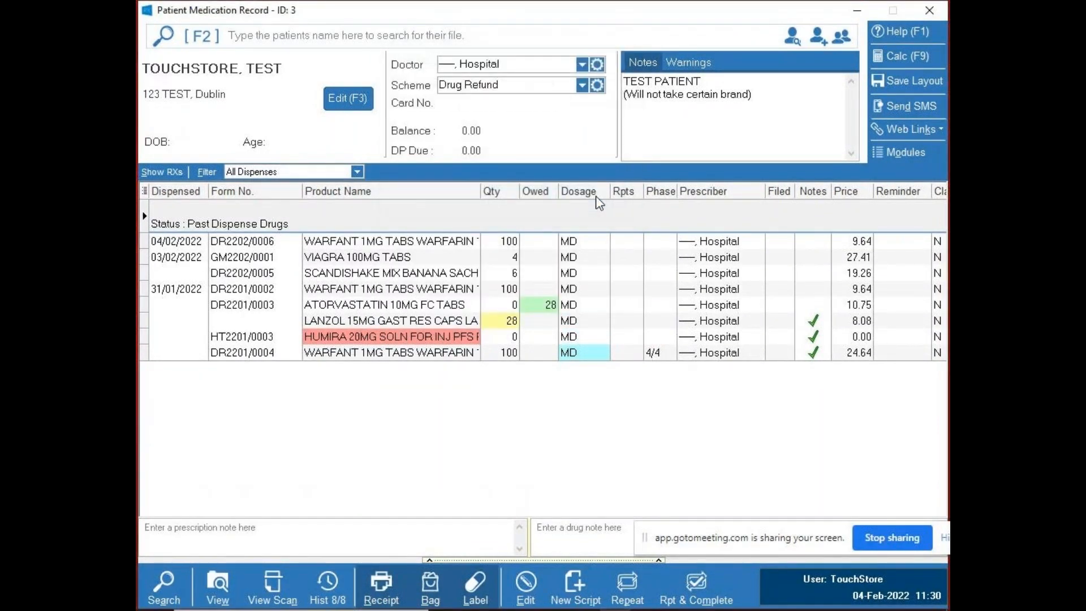
# - Check the test patient's warnings and notes, and look over the owed atorvastatin and SCANDISHAKE MIX items
pyautogui.click(689, 61)
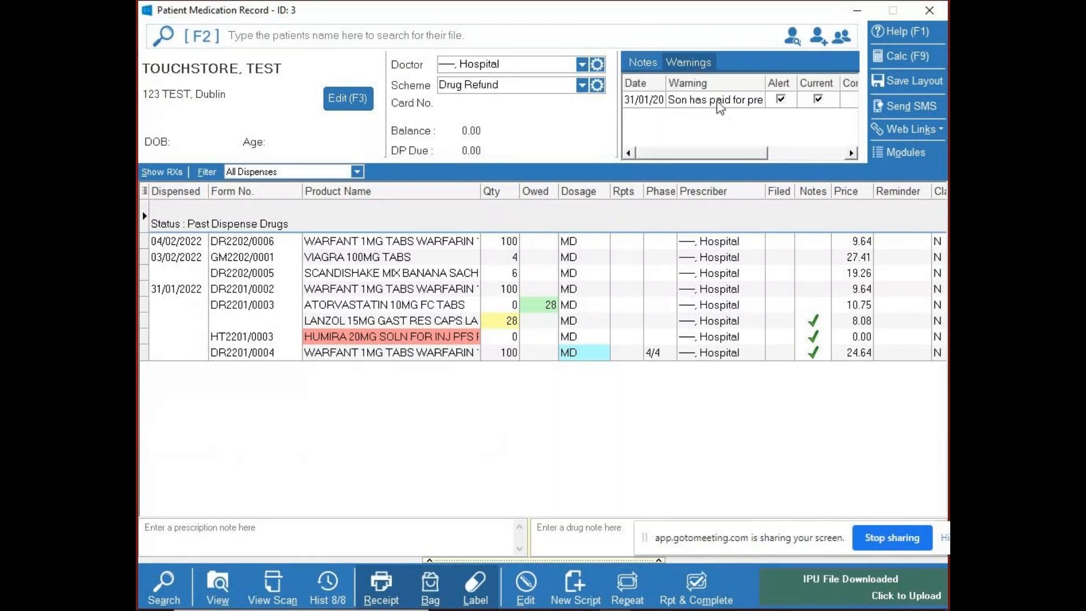
pyautogui.click(643, 63)
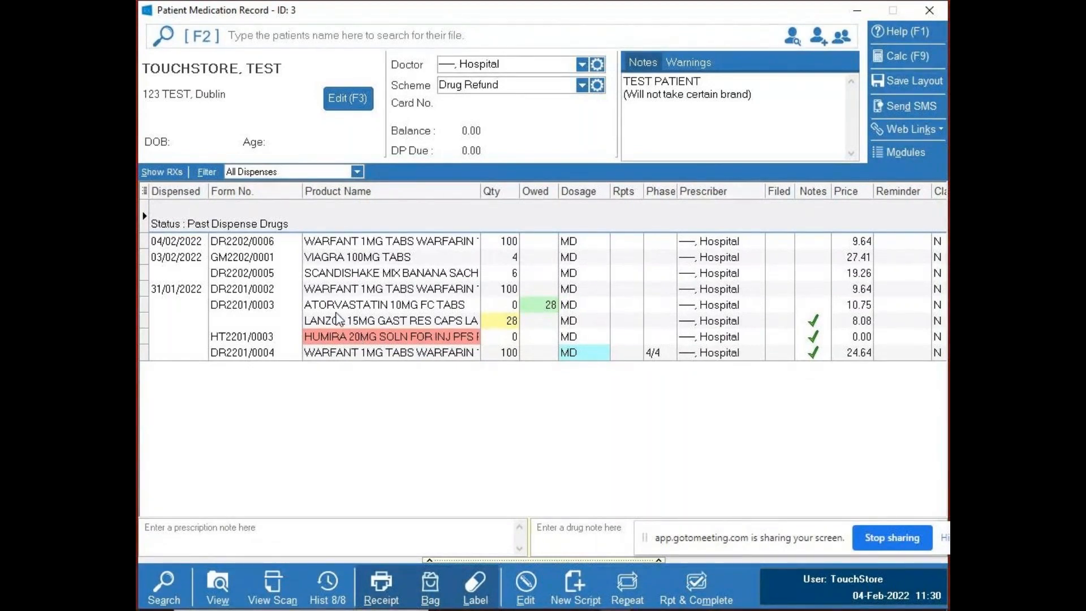
pyautogui.click(373, 306)
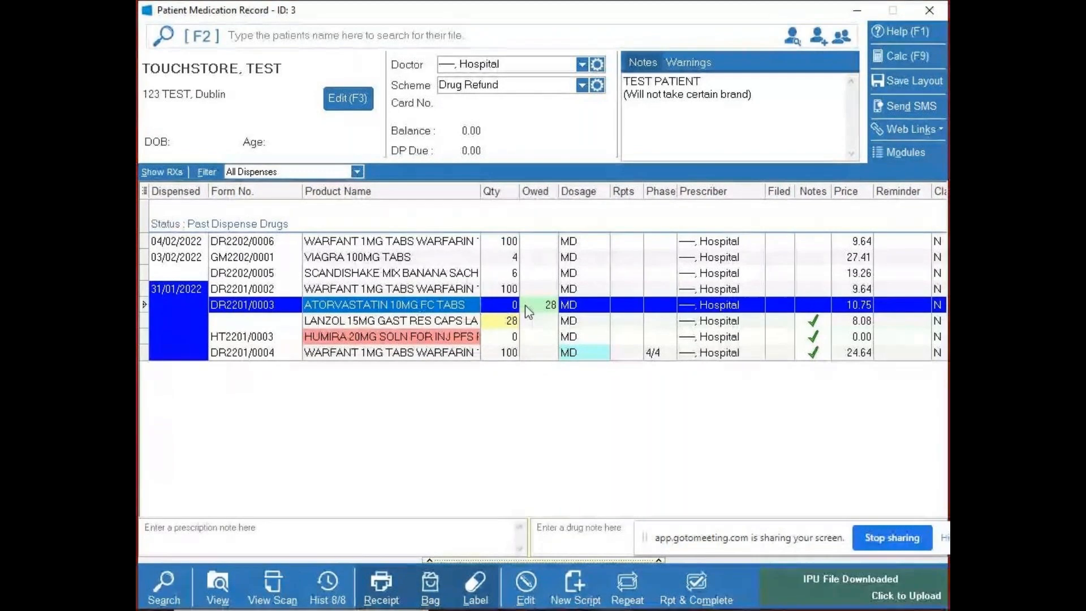
pyautogui.click(448, 278)
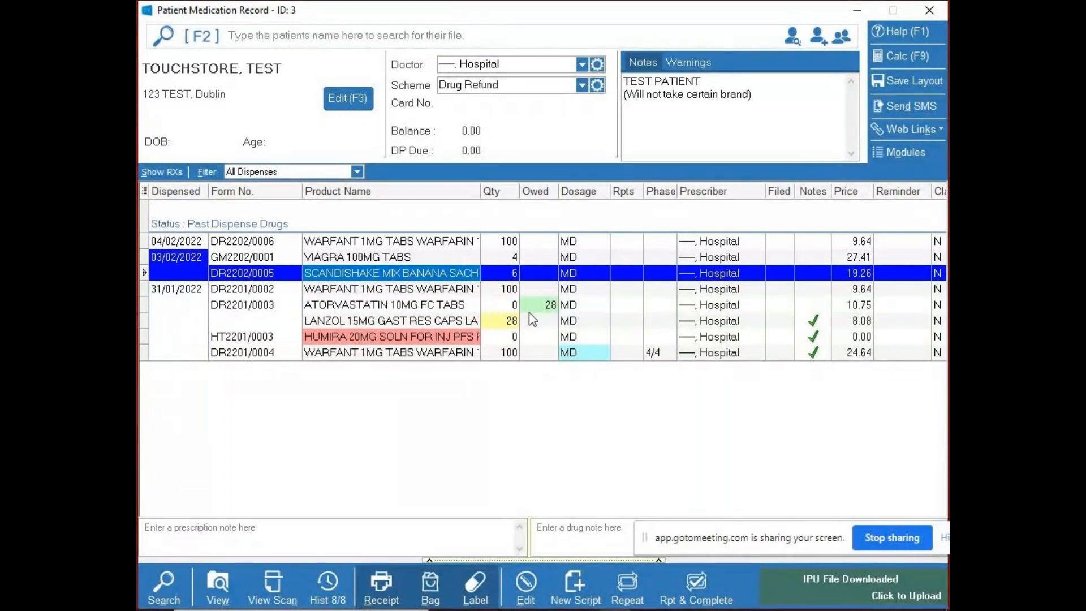
# - Dispense and complete the owings for the 31/01/2022 ATORVASTATIN 10MG FC TABS item, acknowledging its product alert
pyautogui.click(416, 307)
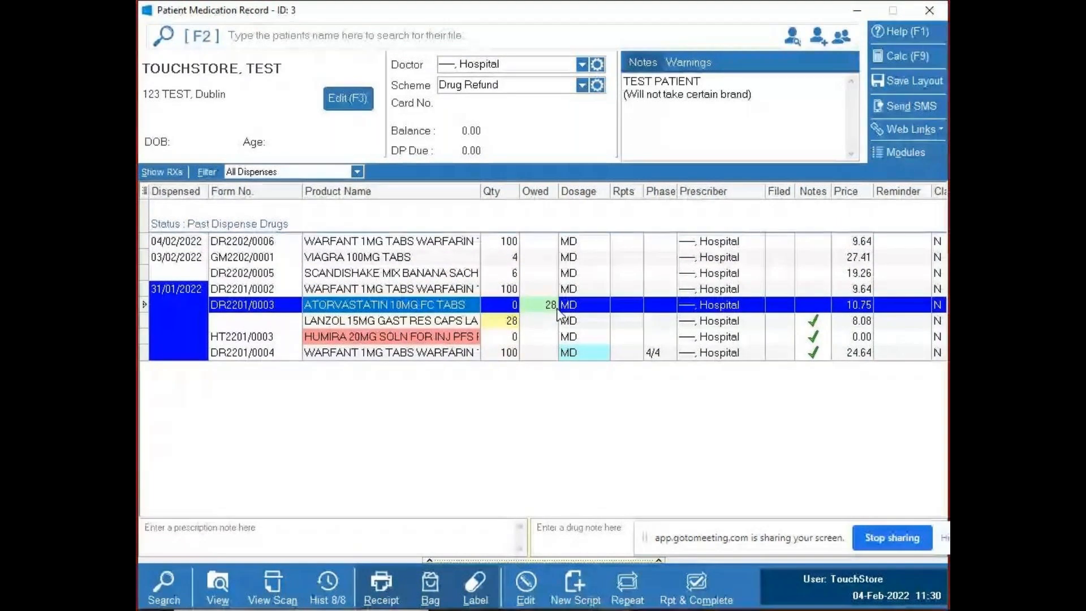
pyautogui.moveTo(767, 534); pyautogui.dragTo(738, 470)
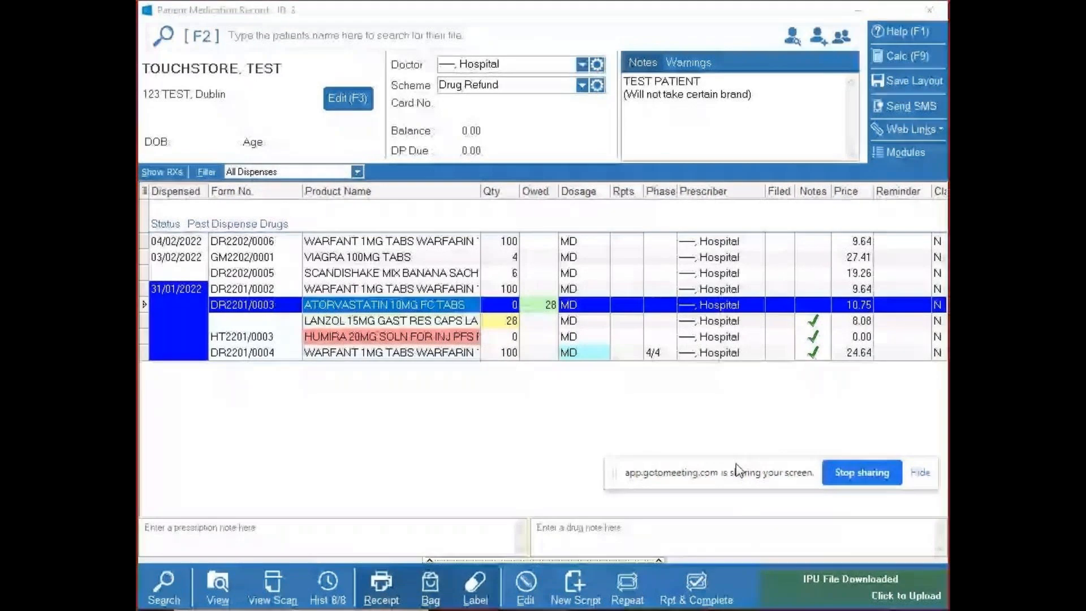
pyautogui.click(625, 585)
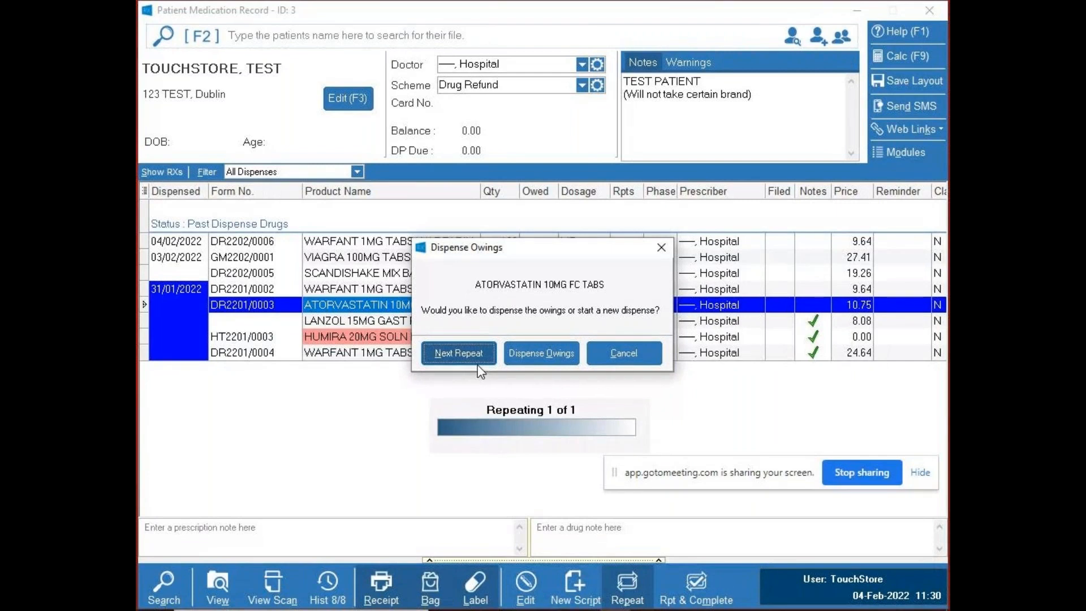
pyautogui.click(557, 354)
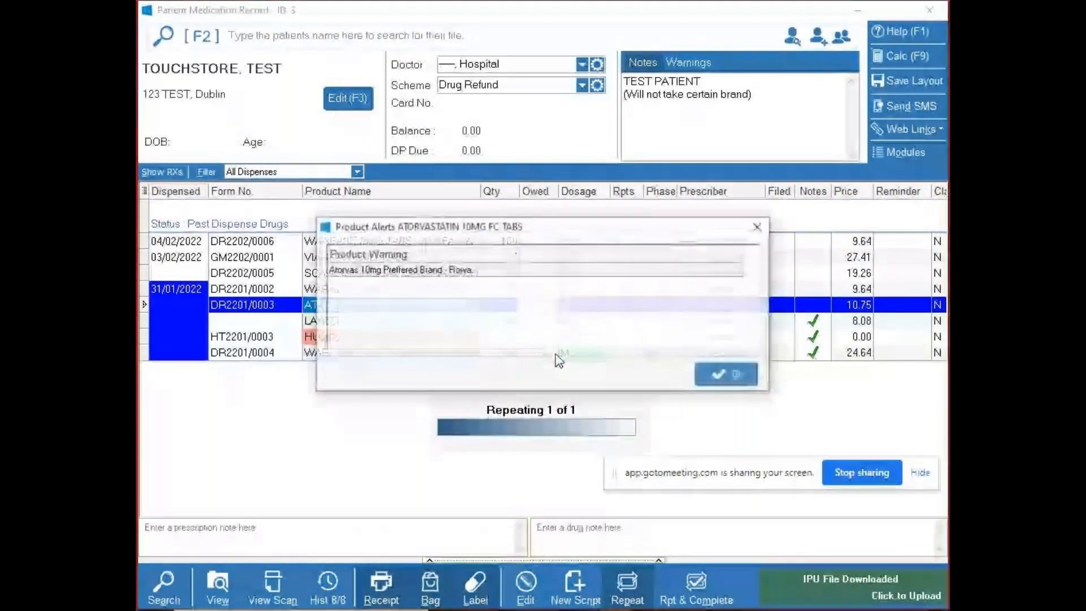
pyautogui.click(721, 375)
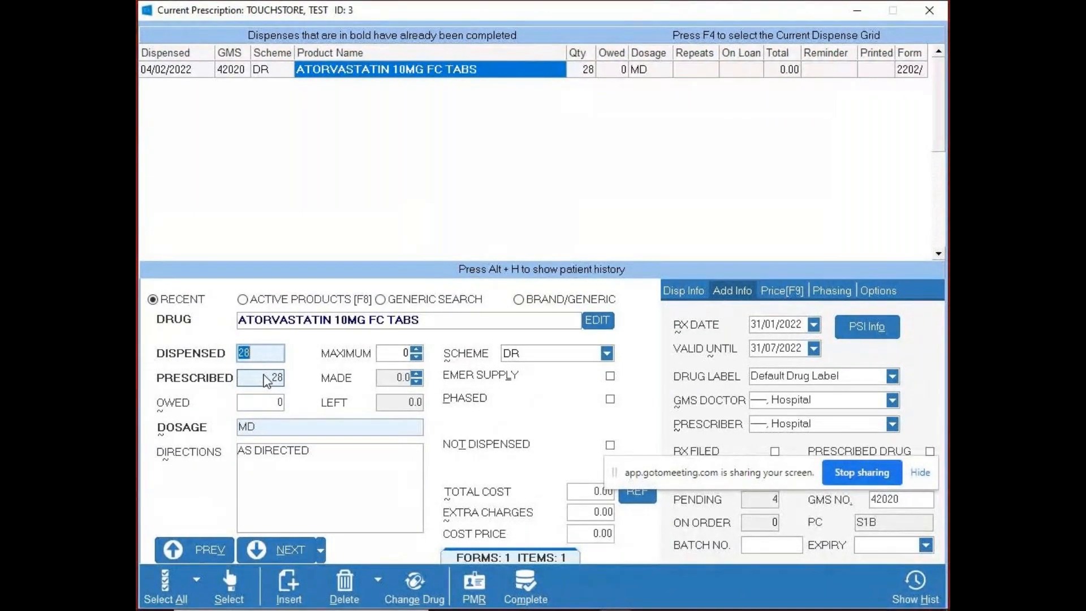
pyautogui.click(528, 584)
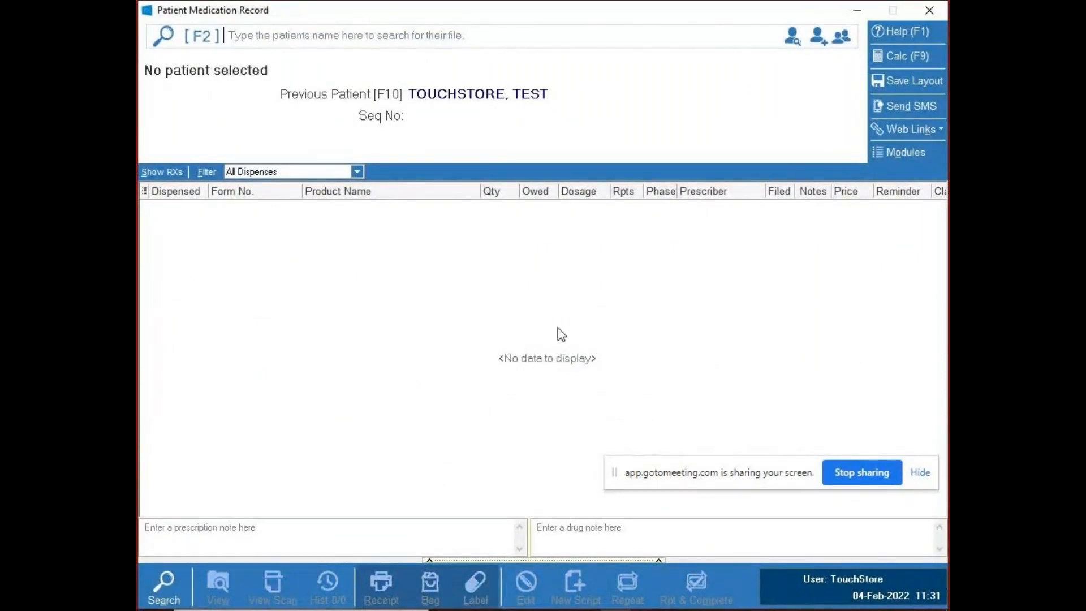
# - Reopen the test patient's record and read the drug notes of the 31/01/2022 atorvastatin and LANZOL items
pyautogui.click(435, 294)
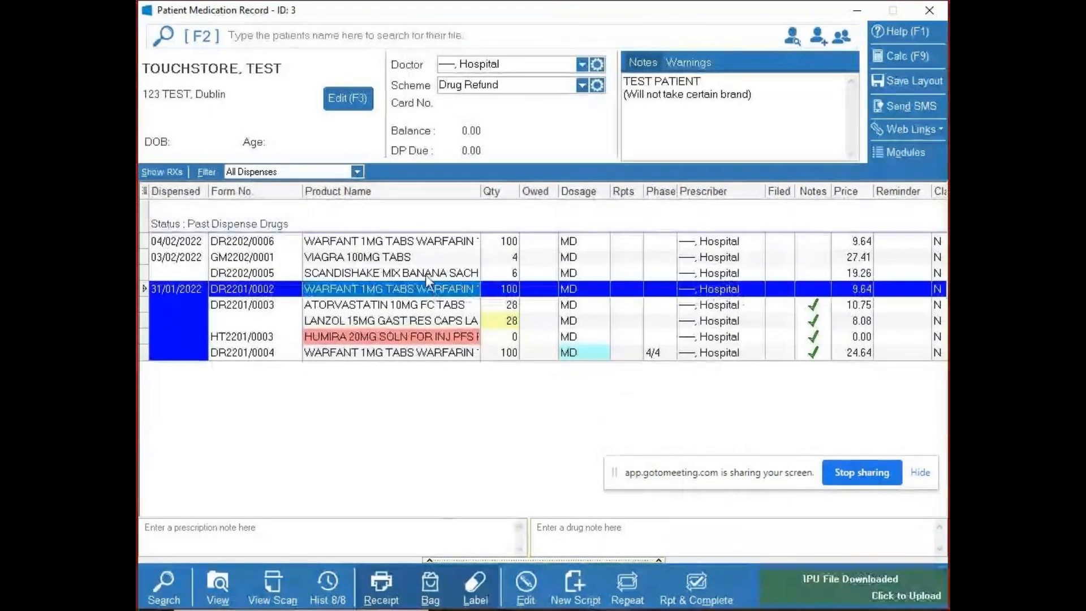
pyautogui.click(425, 273)
pyautogui.click(422, 304)
pyautogui.click(421, 322)
pyautogui.click(424, 307)
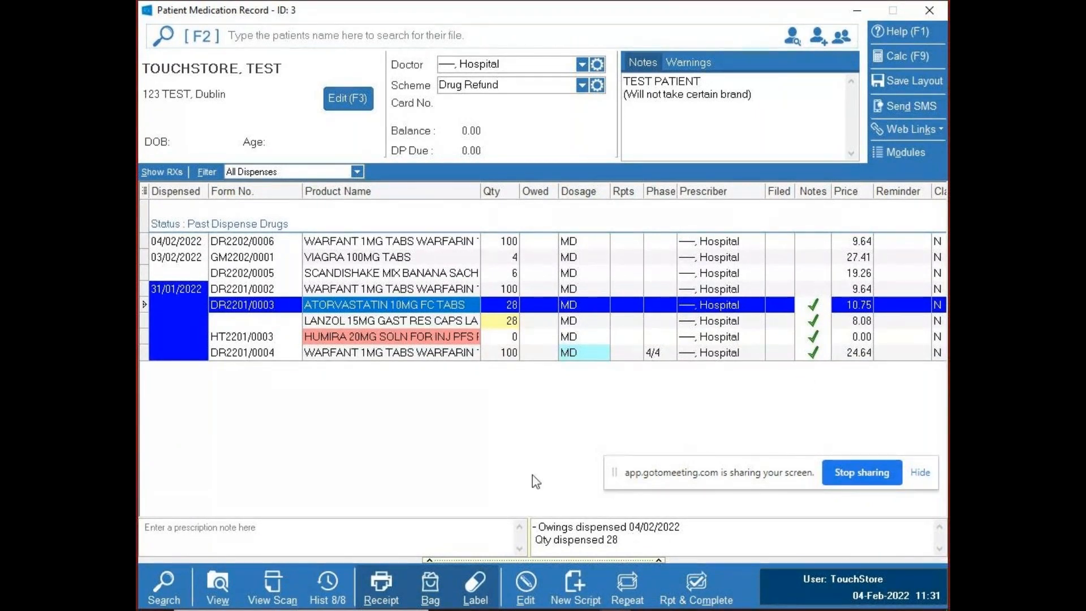
pyautogui.click(419, 320)
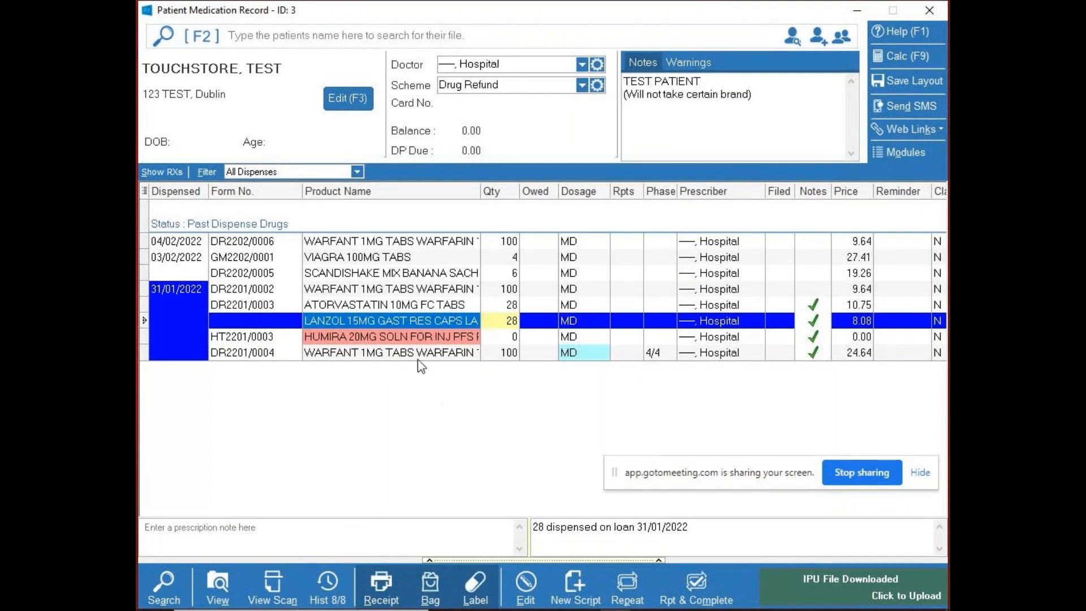
# - Repeat the not-dispensed HUMIRA 20MG item, decline dispensing it this month, and delete the resulting script
pyautogui.click(336, 339)
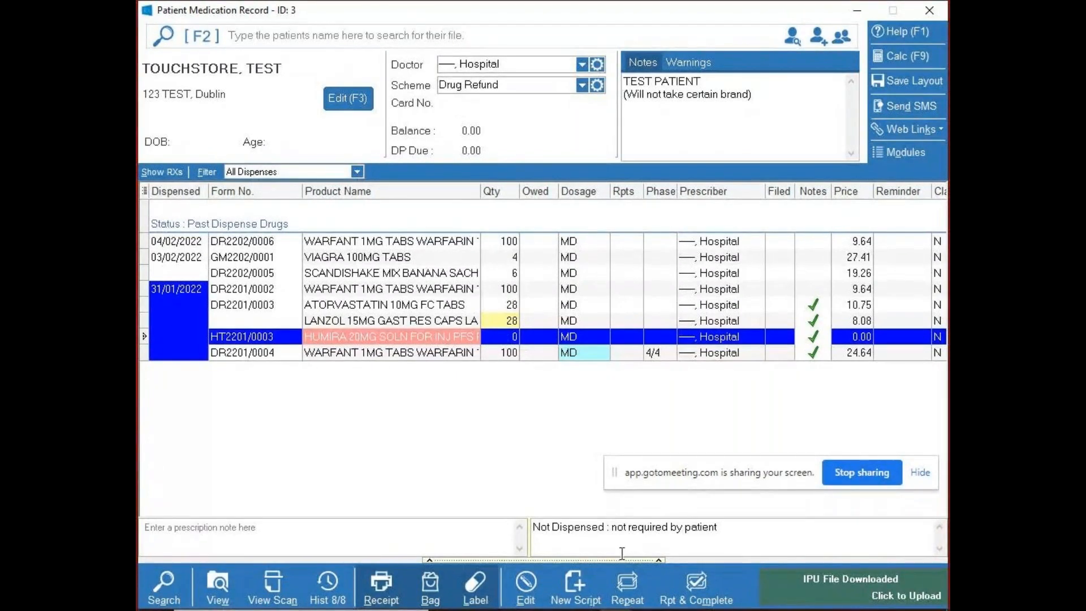
pyautogui.click(628, 595)
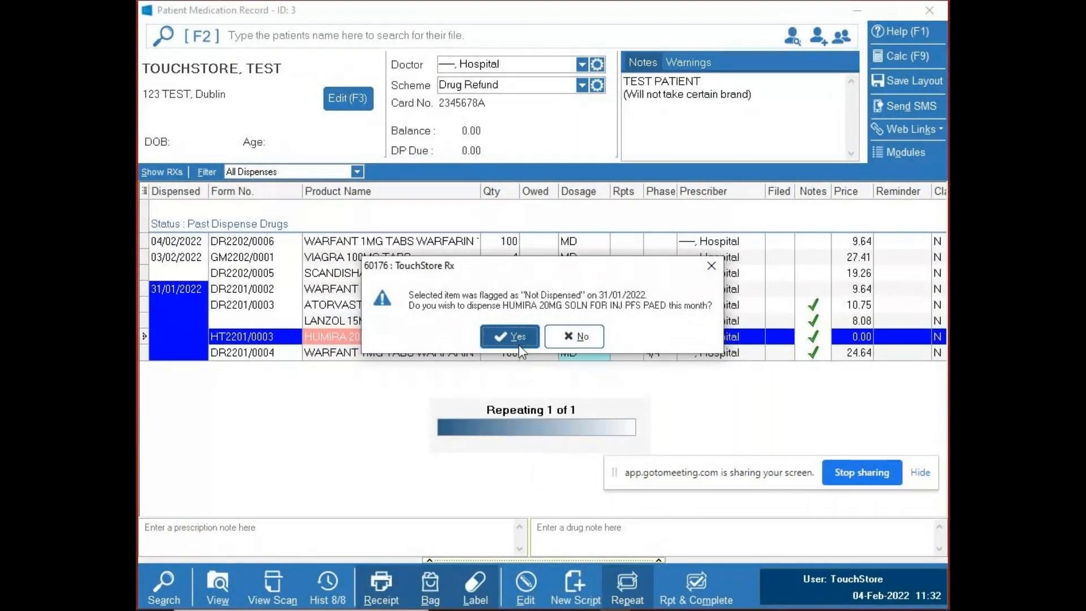
pyautogui.click(574, 338)
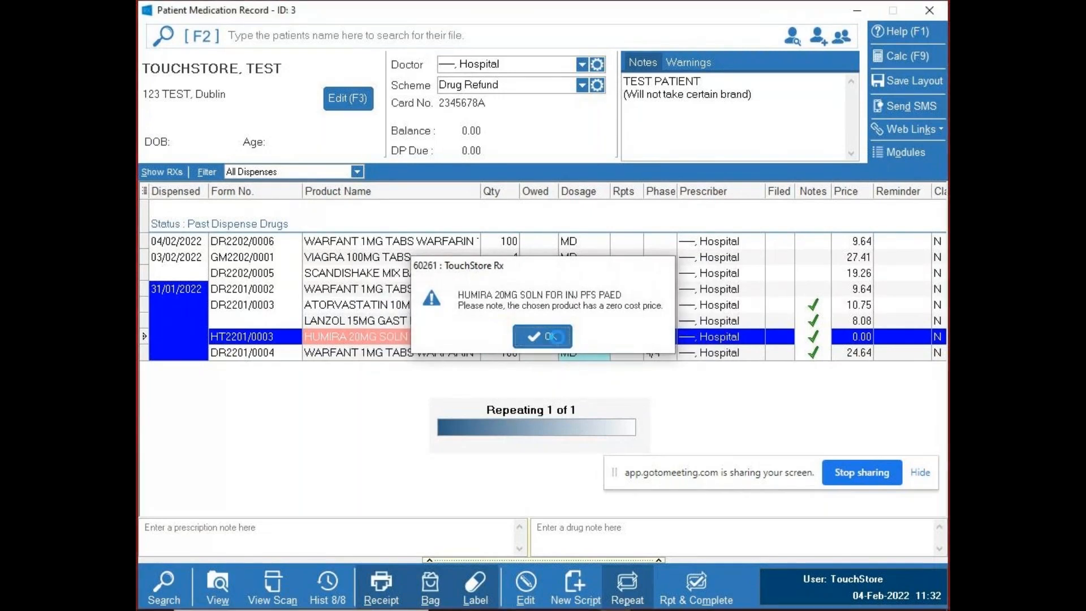
pyautogui.click(558, 337)
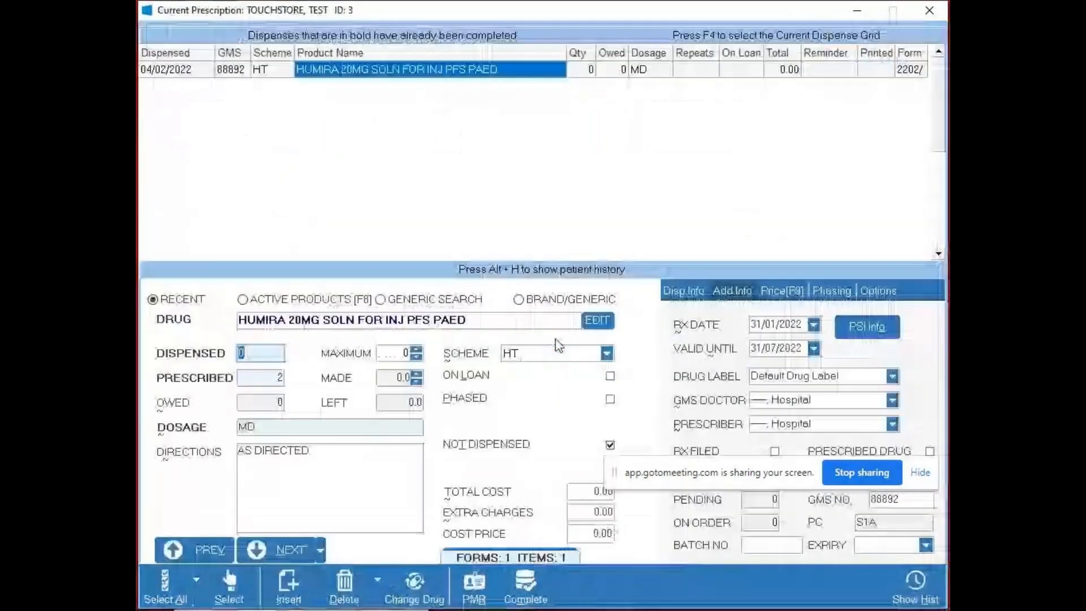
pyautogui.click(379, 578)
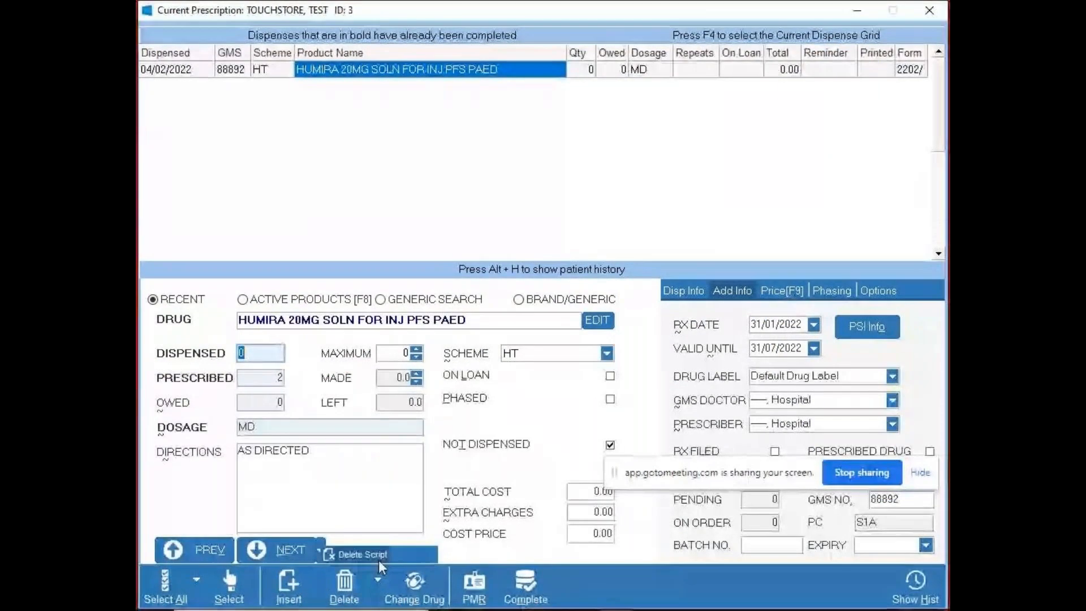
pyautogui.click(378, 559)
pyautogui.click(535, 339)
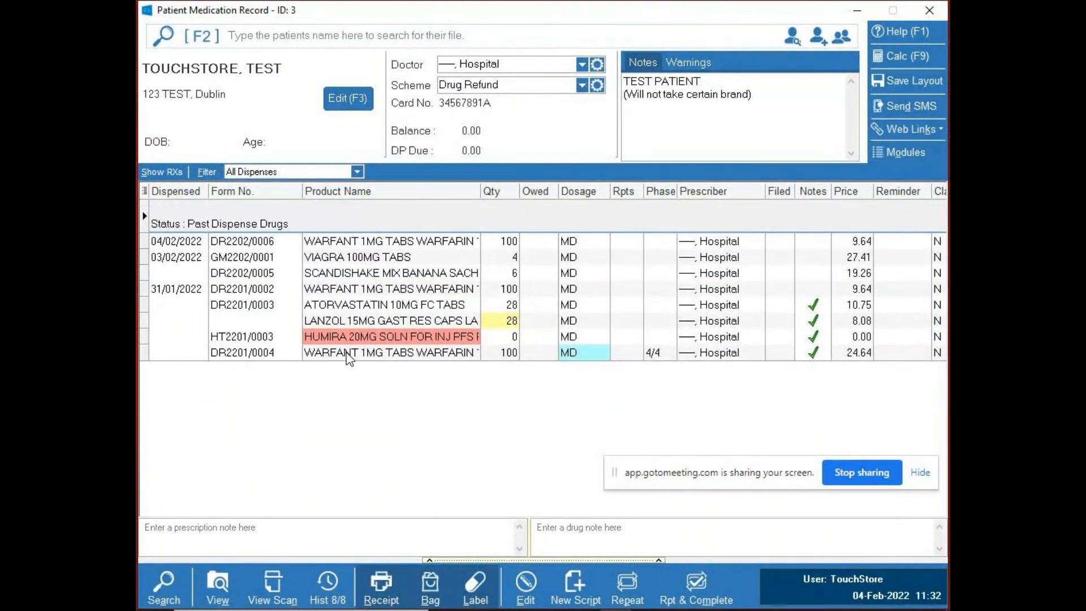
# - Examine the phased WARFANT 1MG TABS item and its drug note, then look at the WARFANT and VIAGRA items dispensed in February
pyautogui.click(476, 356)
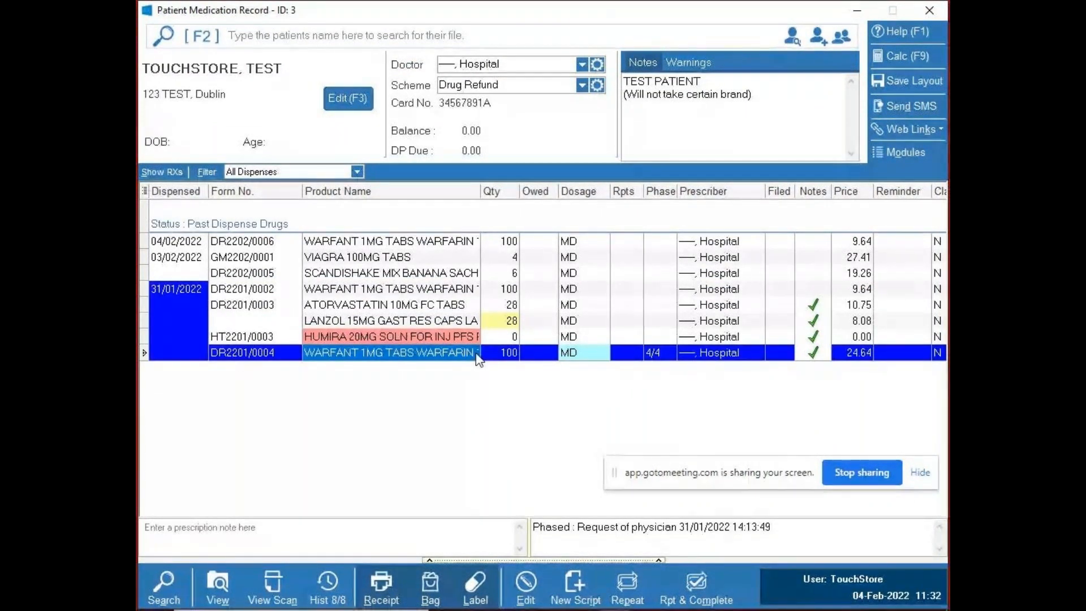
pyautogui.click(559, 337)
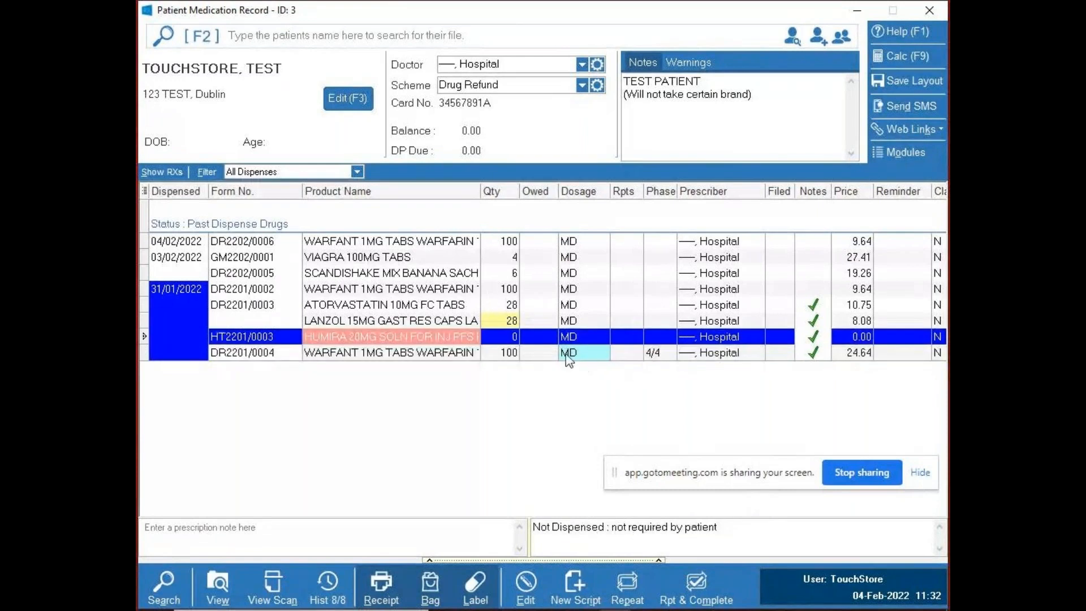
pyautogui.click(657, 355)
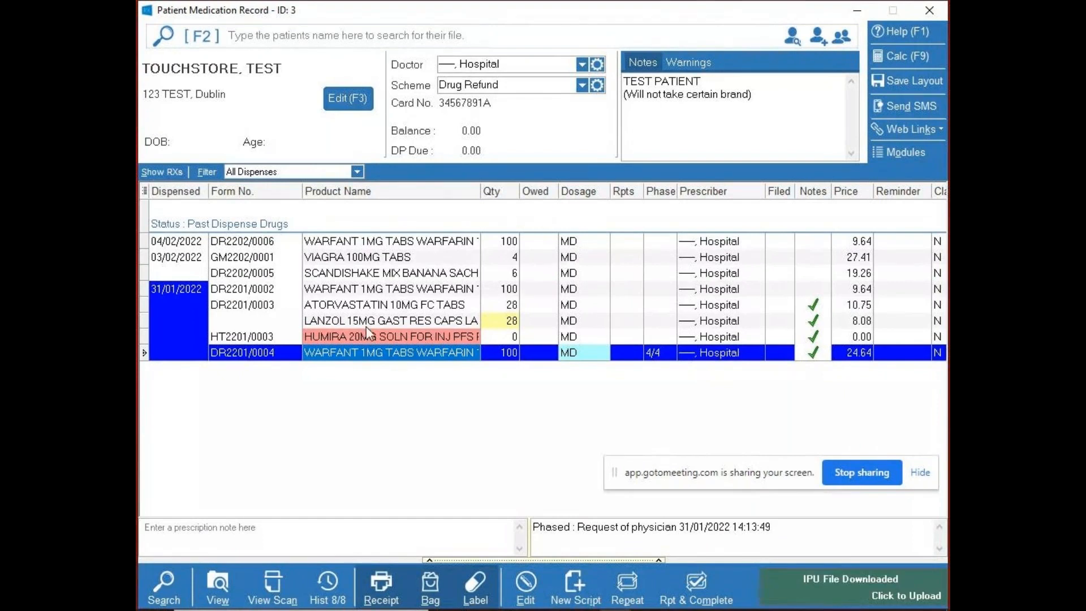
pyautogui.click(320, 242)
pyautogui.click(319, 257)
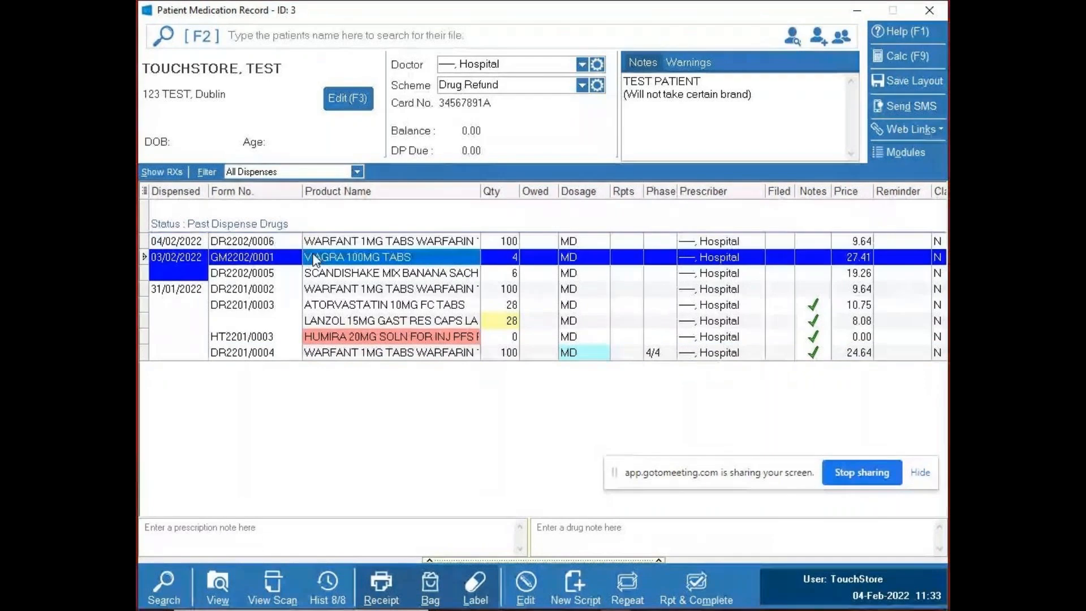
# - Look through the past dispensed items and read the drug notes of the 31/01/2022 ATORVASTATIN and LANZOL items
pyautogui.click(318, 274)
pyautogui.click(326, 289)
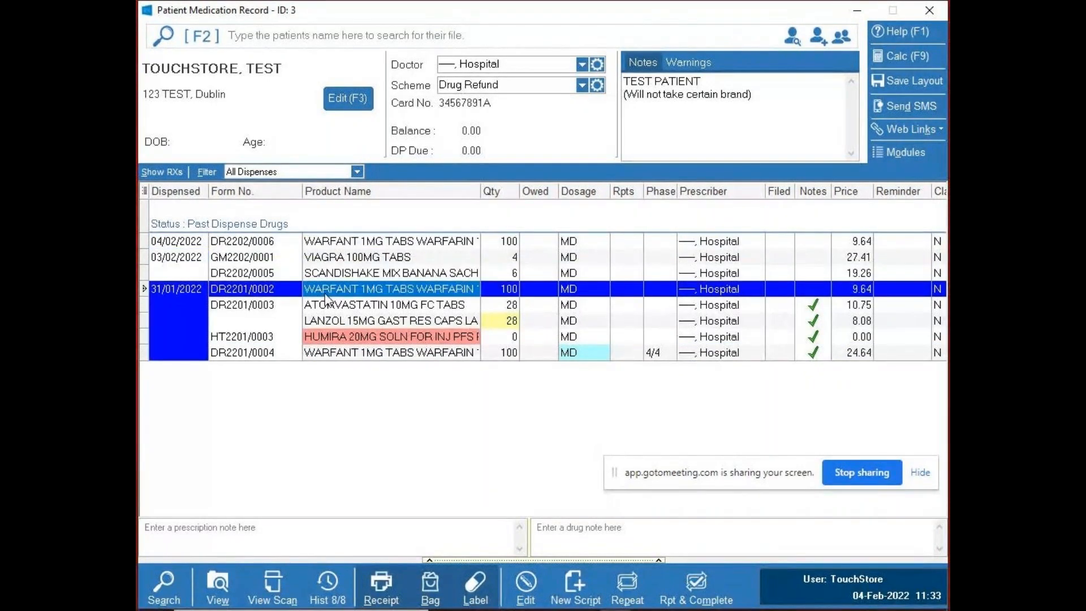
pyautogui.click(334, 240)
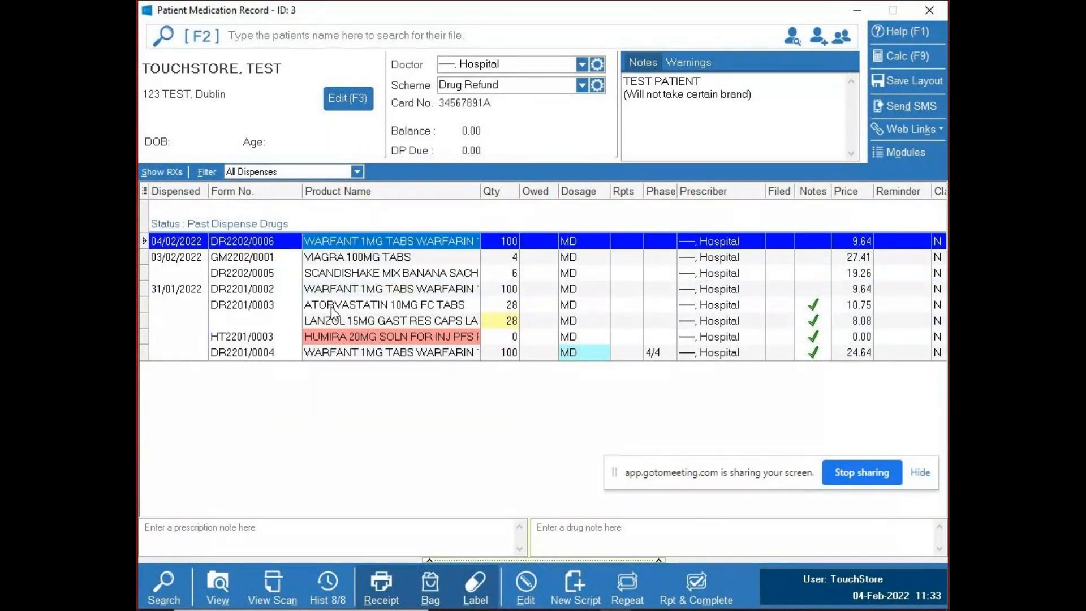
pyautogui.click(331, 219)
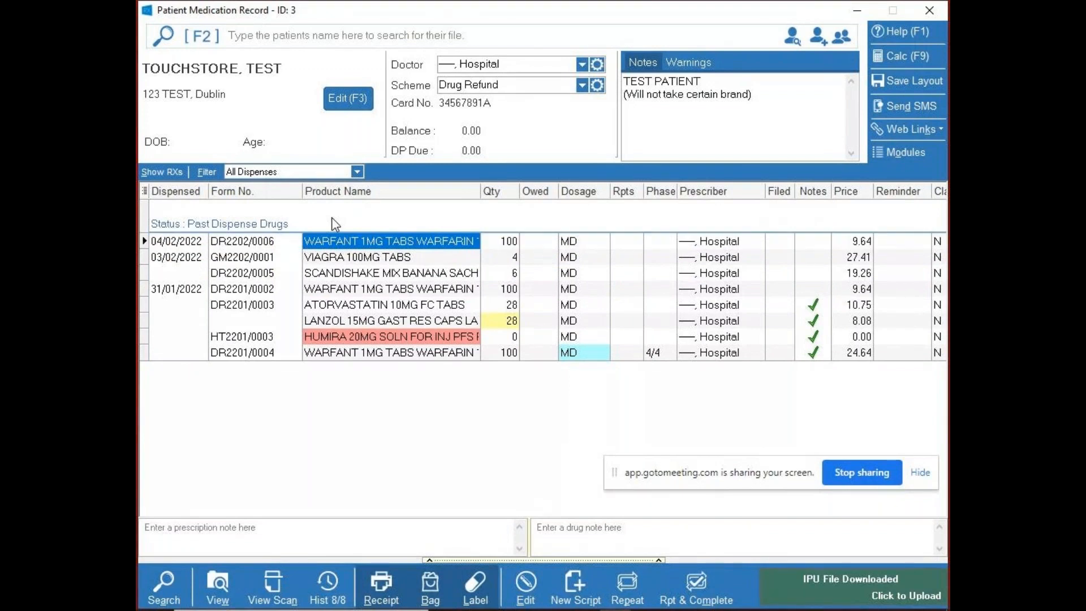
pyautogui.press('Down')
pyautogui.press('Down')
pyautogui.press('Down')
pyautogui.press('Down')
pyautogui.press('Down')
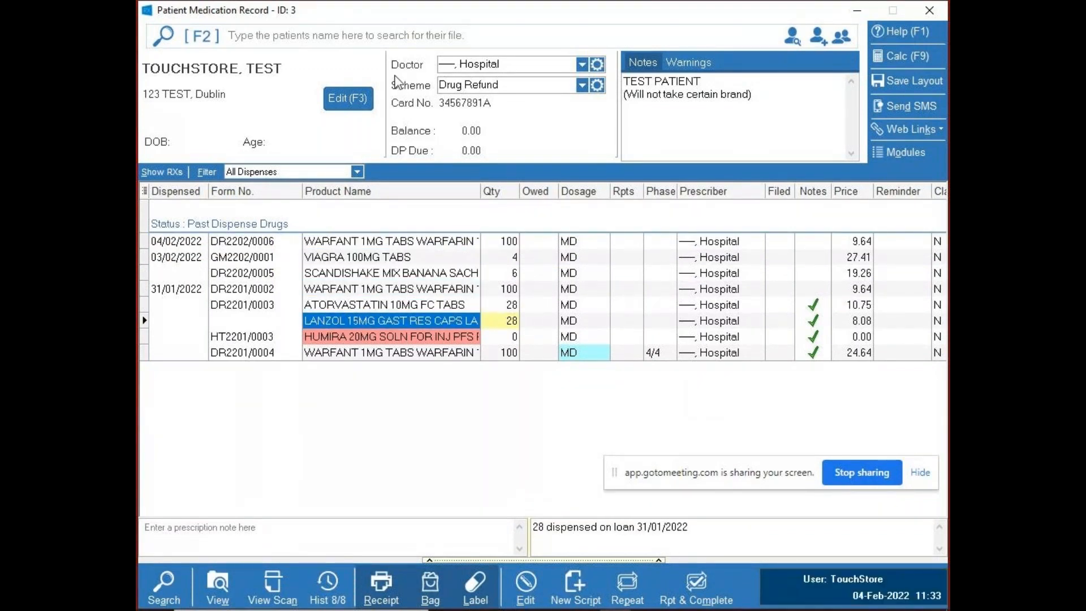
pyautogui.press('Down')
pyautogui.press('Up')
pyautogui.press('Up')
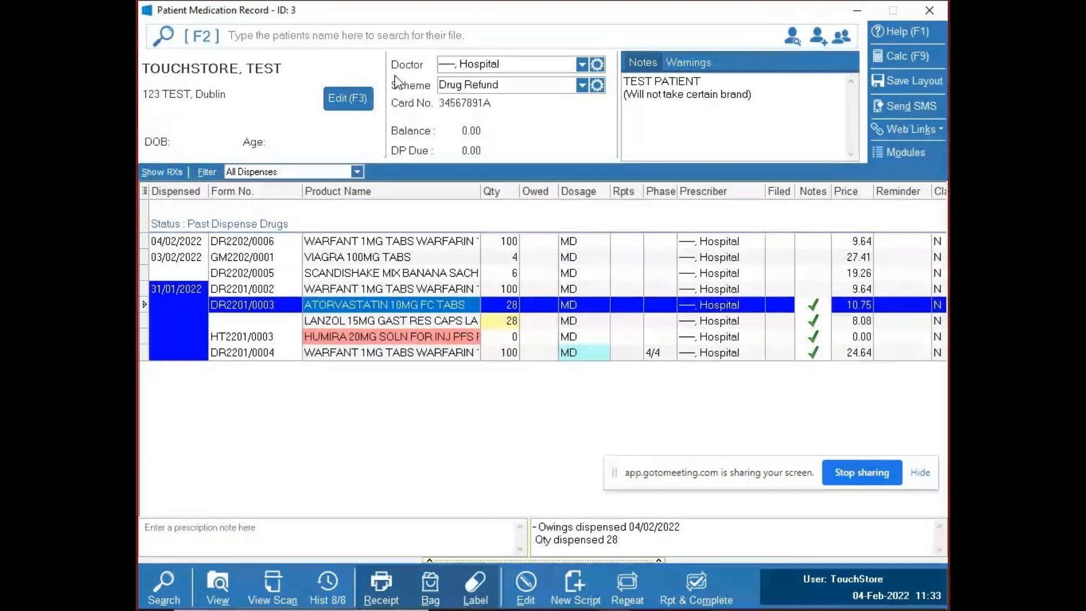
# - Select the ATORVASTATIN and LANZOL items together, then add the SCANDISHAKE MIX BANANA item to the selection and remove it again
pyautogui.hotkey('shift', 'Down')
pyautogui.hotkey('shift', 'Down')
pyautogui.hotkey('shift', 'Up')
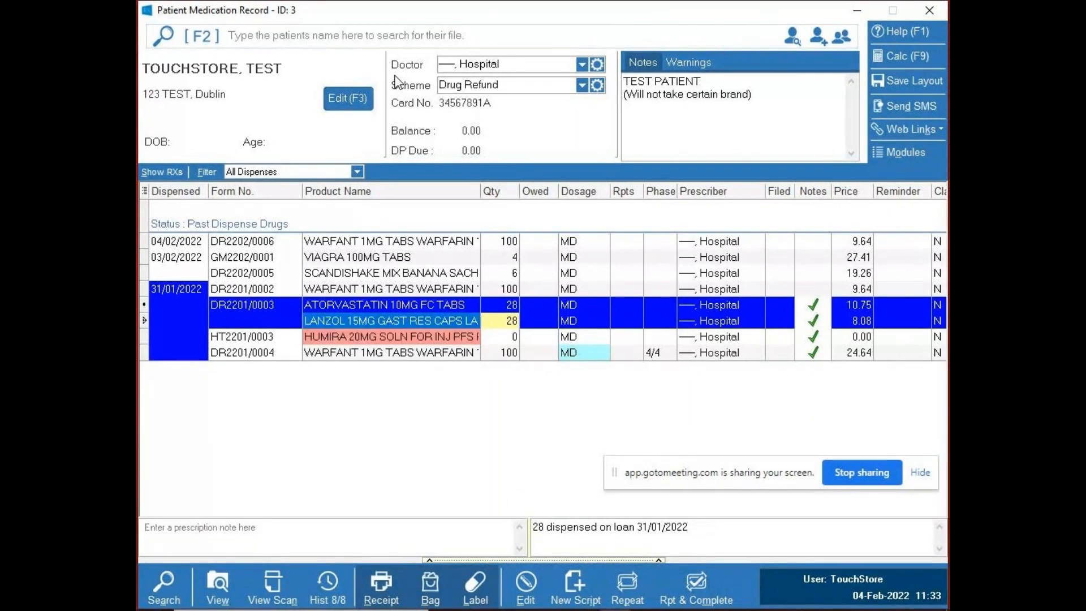
pyautogui.hotkey('ctrl', 'Up')
pyautogui.hotkey('ctrl', 'Up')
pyautogui.hotkey('ctrl', 'space')
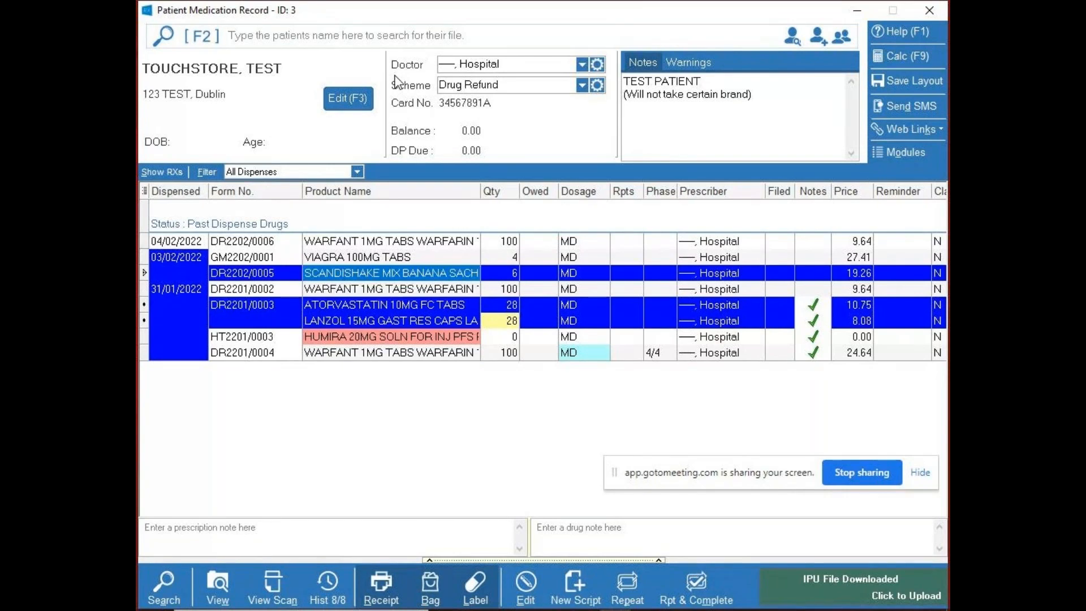
pyautogui.hotkey('ctrl', 'space')
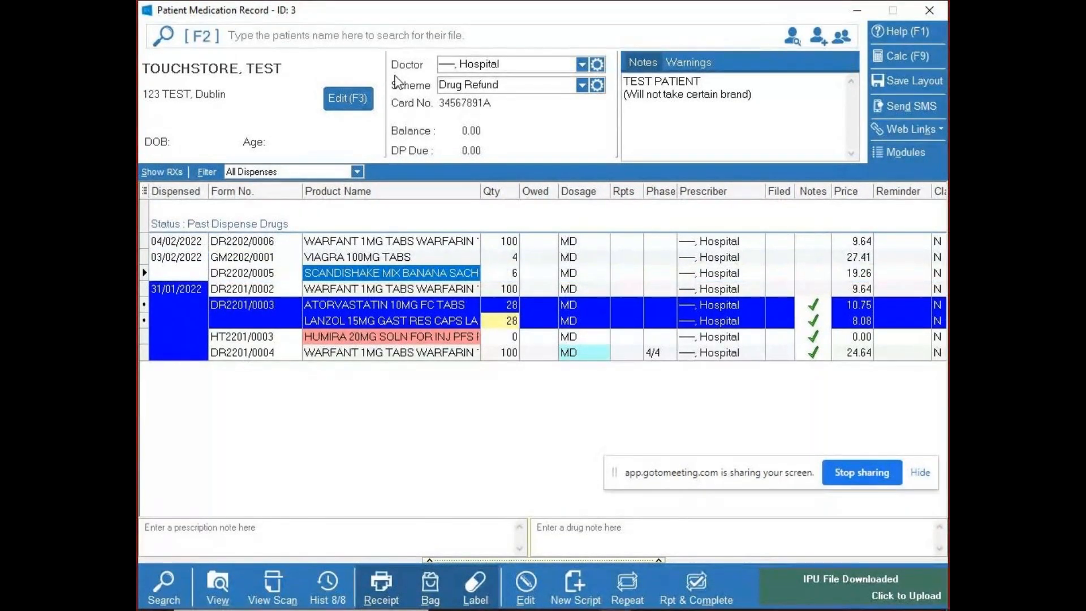
# - Deselect the ATORVASTATIN and LANZOL items one by one, and reselect both as a multiple selection
pyautogui.hotkey('ctrl', 'Down')
pyautogui.hotkey('ctrl', 'Down')
pyautogui.hotkey('ctrl', 'space')
pyautogui.hotkey('ctrl', 'Down')
pyautogui.hotkey('ctrl', 'space')
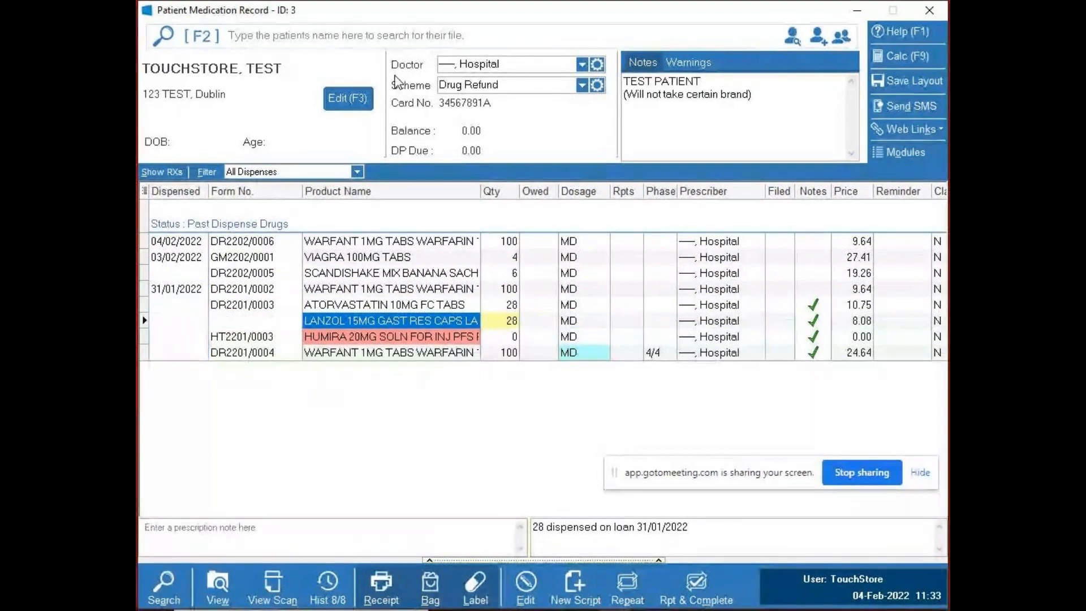
pyautogui.hotkey('ctrl', 'space')
pyautogui.hotkey('ctrl', 'Up')
pyautogui.hotkey('ctrl', 'space')
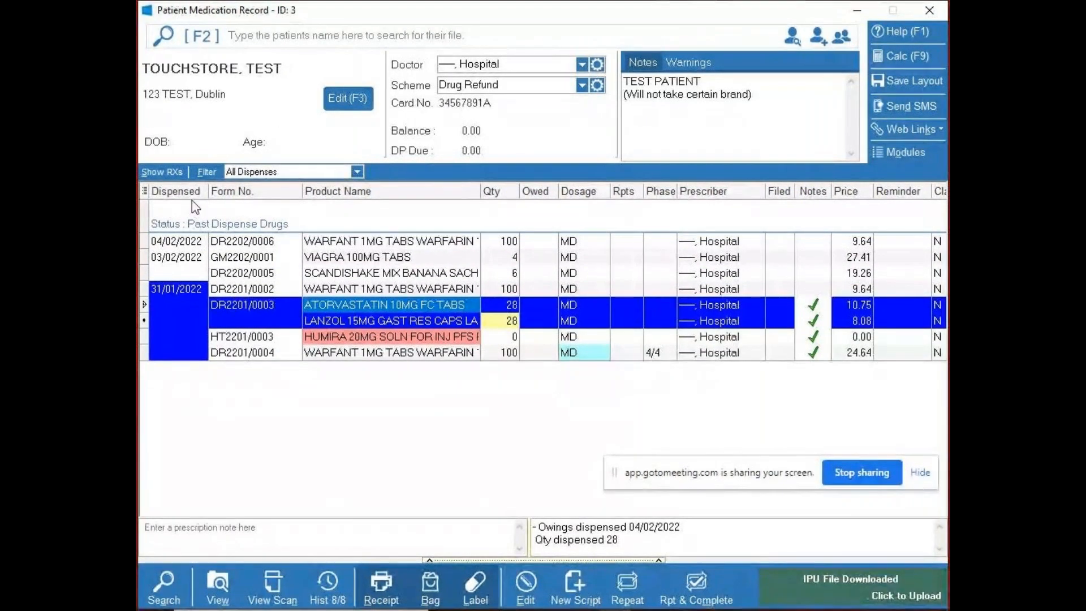
# - Group the dispense history by prescription and select the whole 31/01/2022 HUMIRA 20MG prescription
pyautogui.click(169, 173)
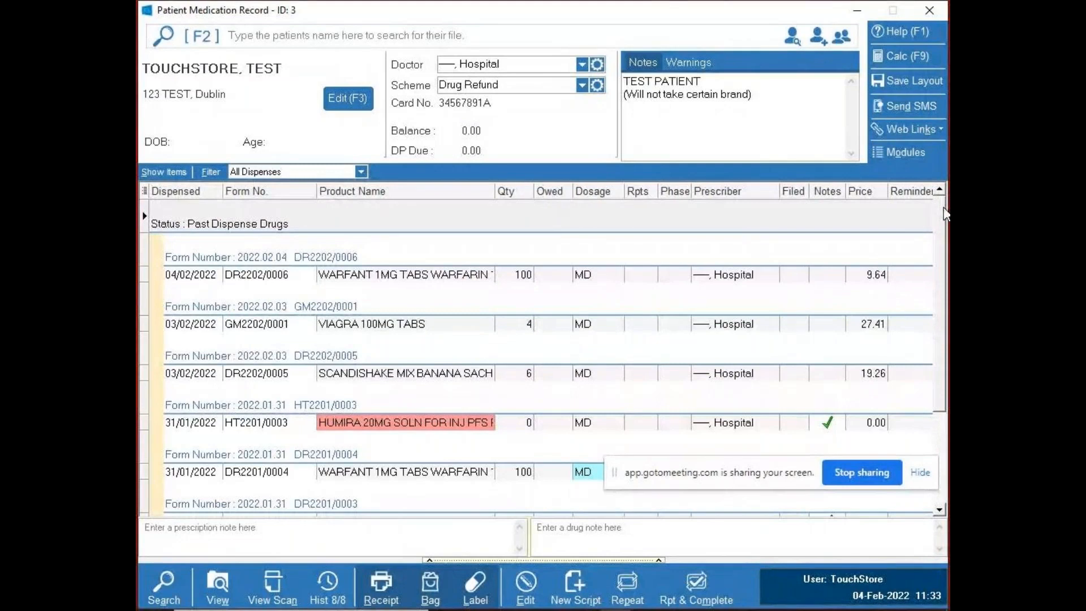
pyautogui.moveTo(943, 215)
pyautogui.mouseDown()
pyautogui.moveTo(936, 305)
pyautogui.moveTo(944, 225)
pyautogui.mouseUp()
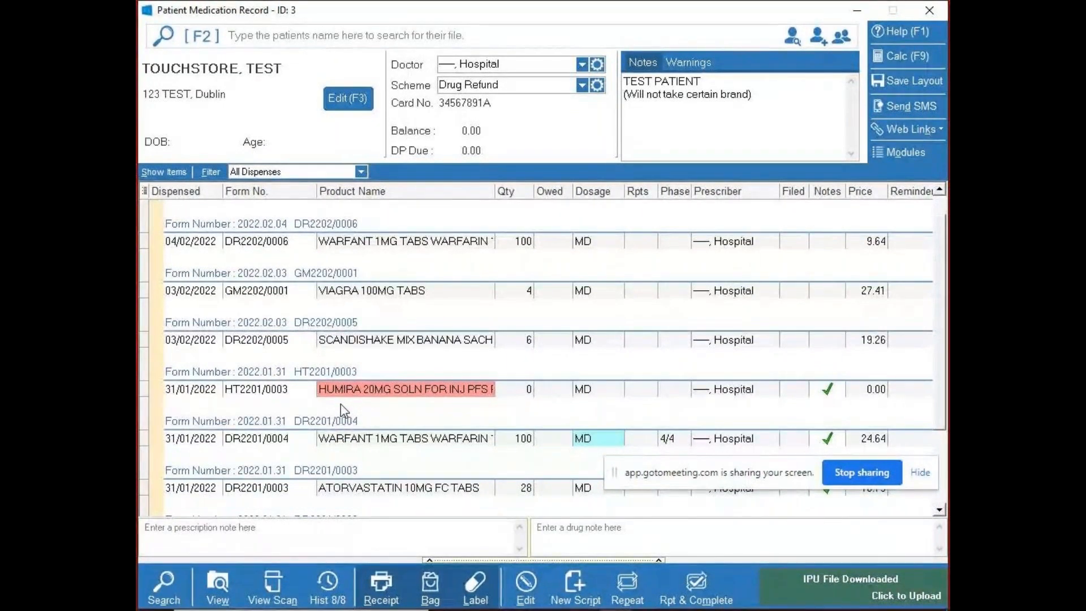
pyautogui.click(305, 374)
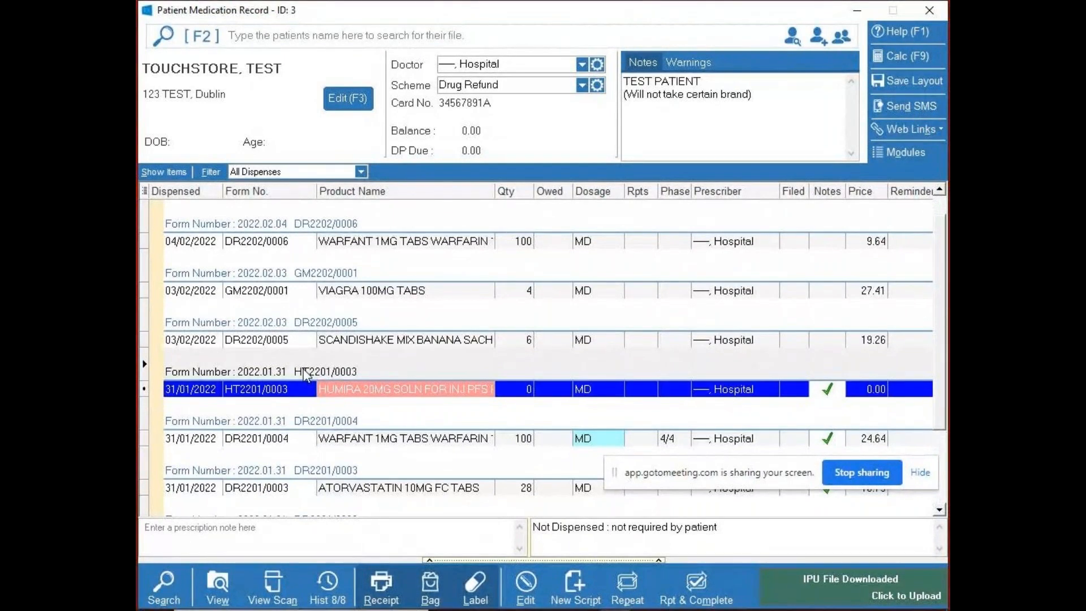
# - Alternate between the item and prescription views, select the 04/02/2022 WARFANT prescription, and return to the item list
pyautogui.click(167, 172)
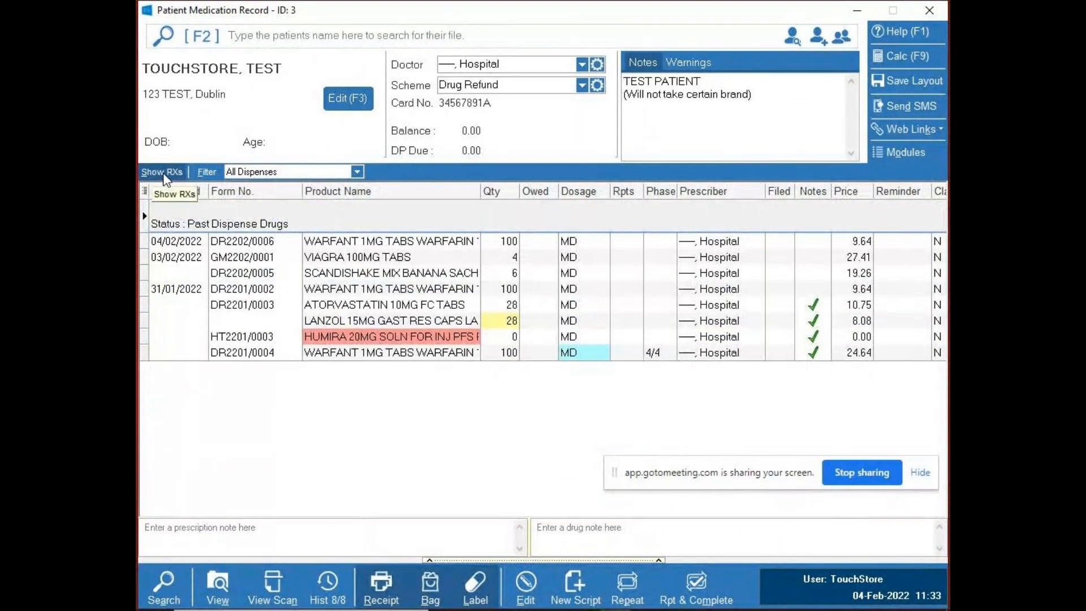
pyautogui.click(164, 173)
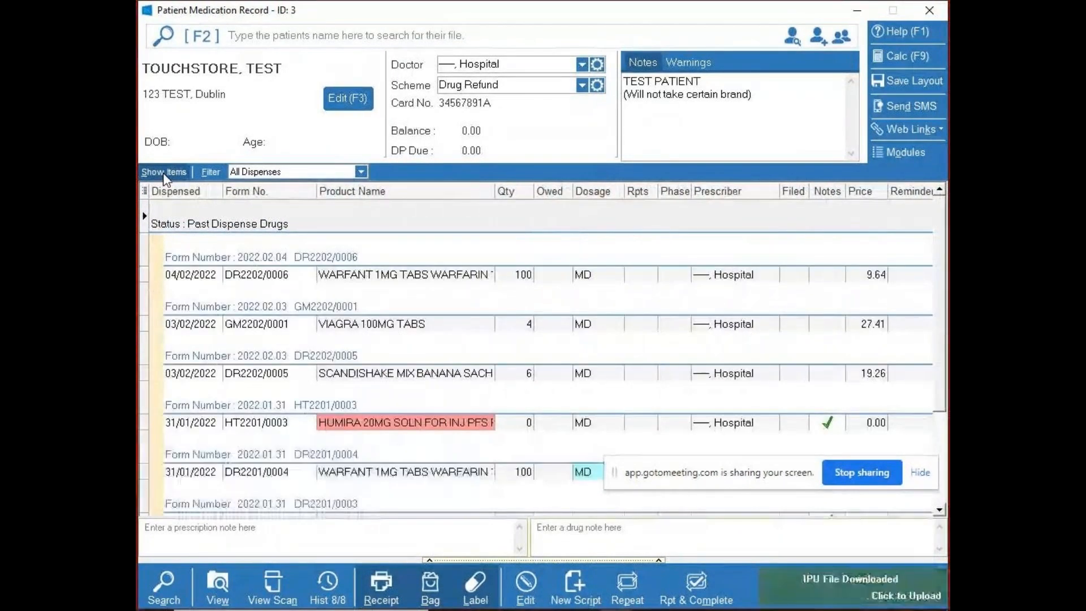
pyautogui.click(164, 173)
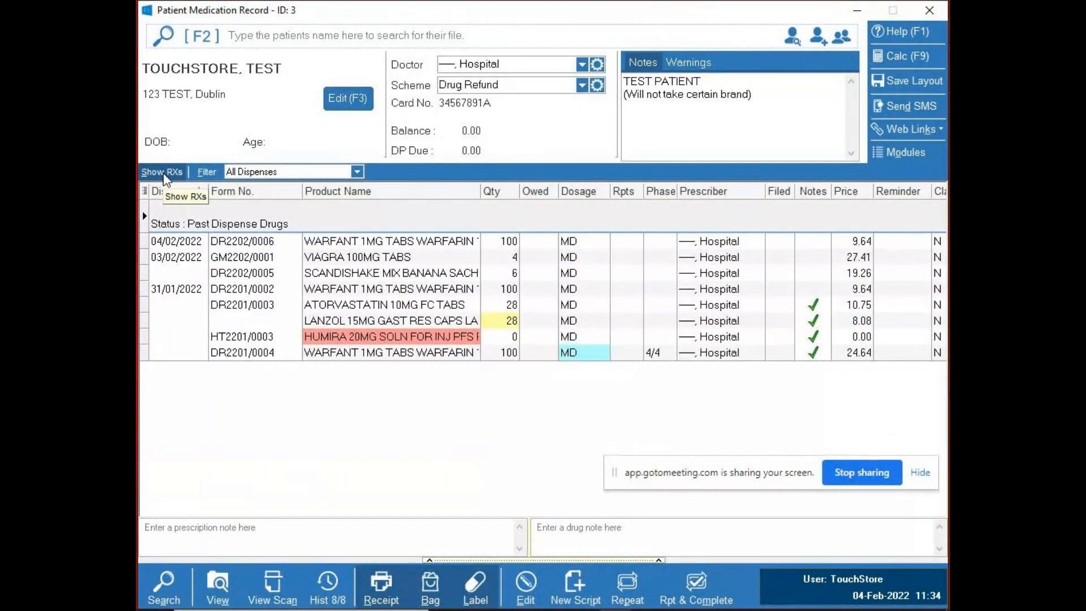
pyautogui.click(164, 173)
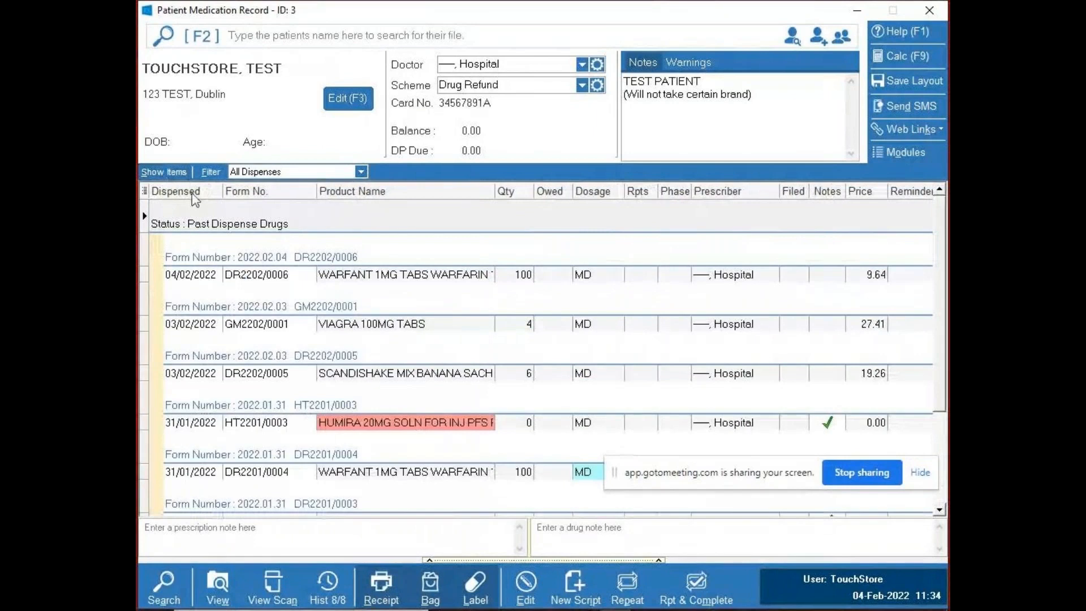
pyautogui.click(293, 267)
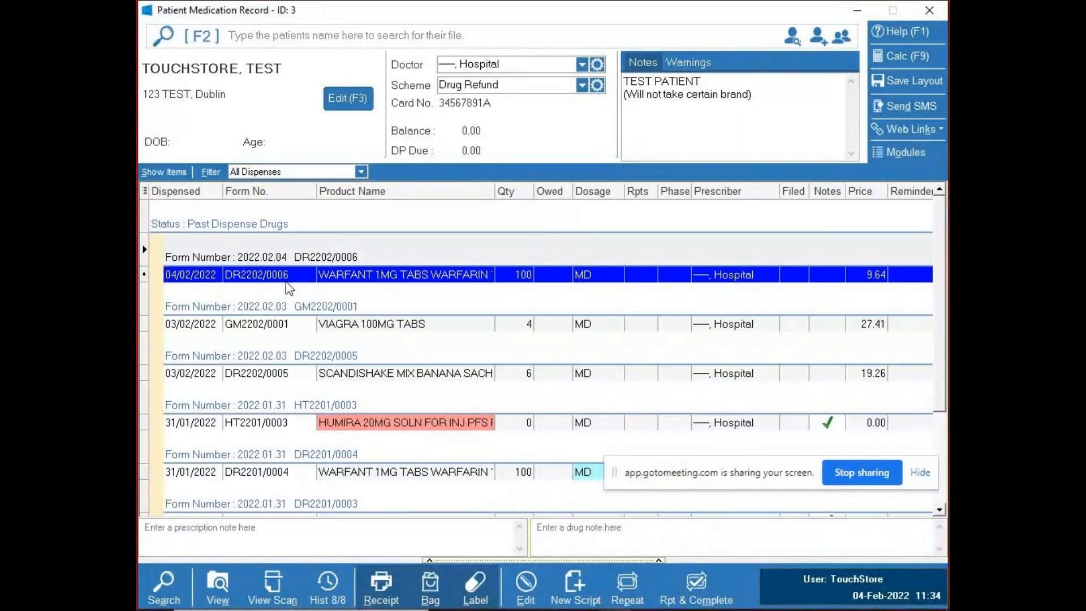
pyautogui.click(163, 172)
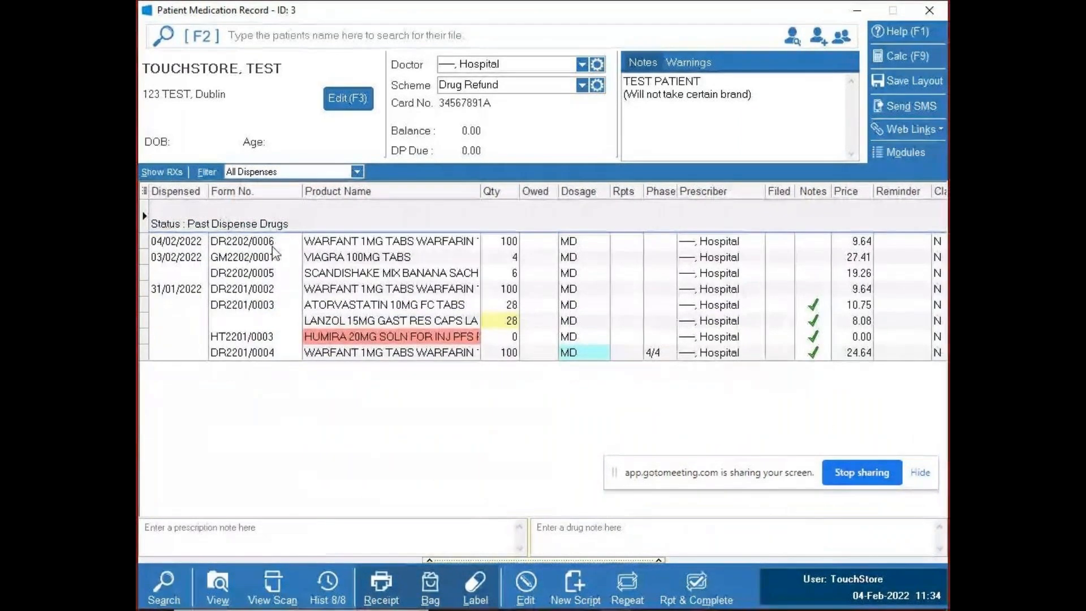
# - Select the non-adjacent VIAGRA 100MG, unphased 31/01/2022 WARFANT 1MG and ATORVASTATIN 10MG items together
pyautogui.press('Down')
pyautogui.press('Down')
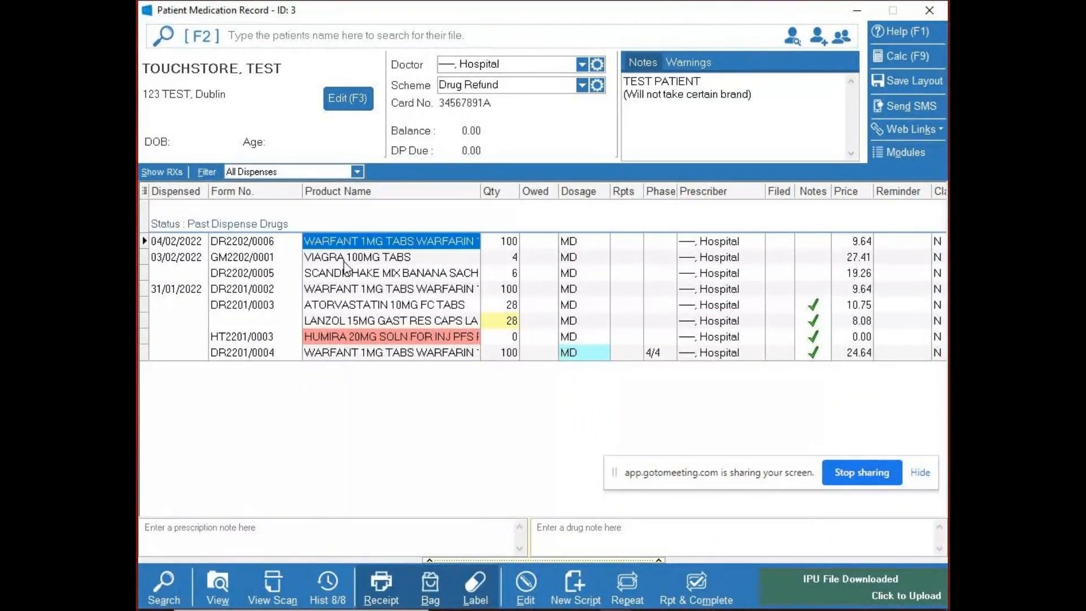
pyautogui.press('space')
pyautogui.press('Down')
pyautogui.press('Down')
pyautogui.press('space')
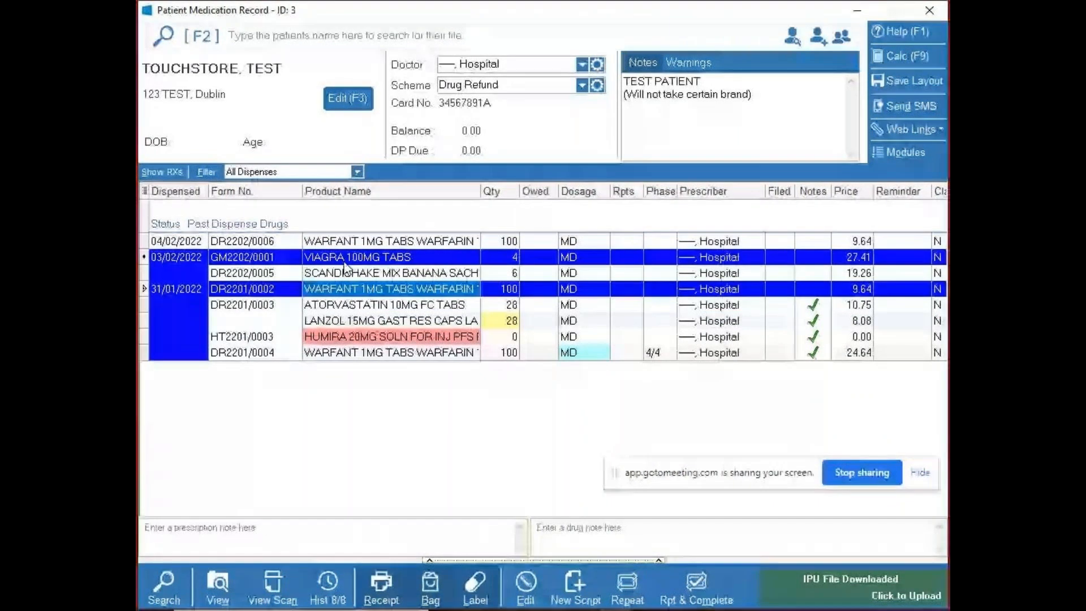
pyautogui.press('Down')
pyautogui.press('space')
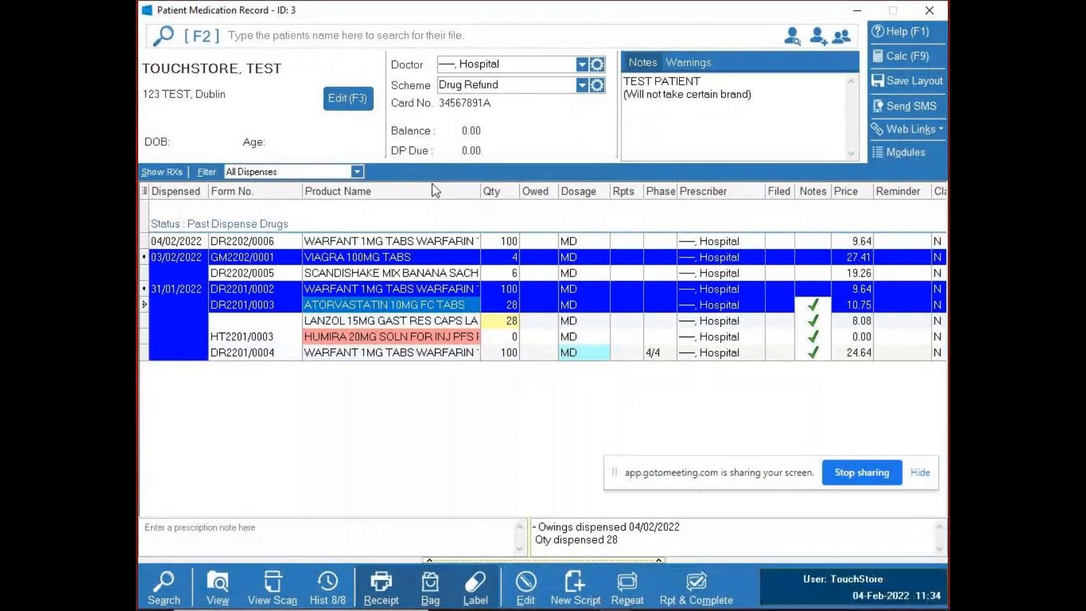
# - Sort the history by product name with only ATORVASTATIN 10MG FC TABS selected, and re-sort it by dispensed date
pyautogui.click(432, 187)
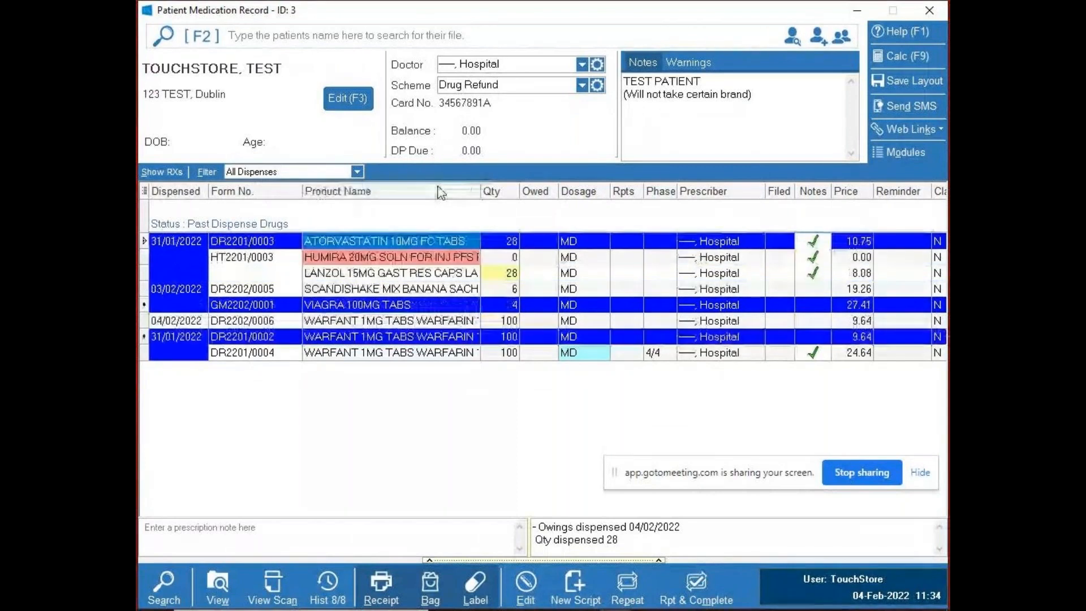
pyautogui.click(366, 244)
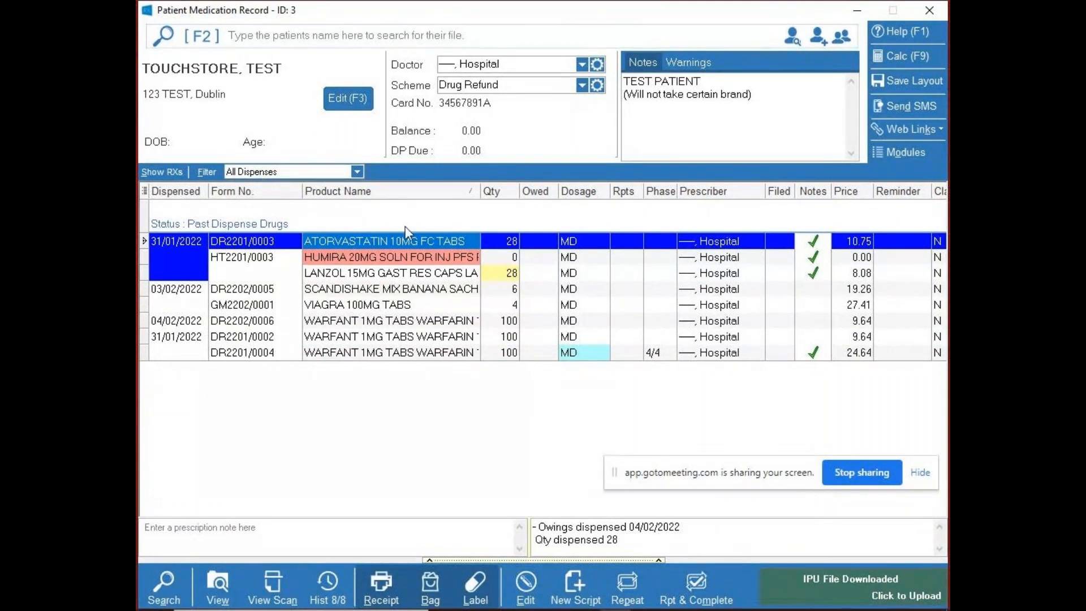
pyautogui.click(187, 193)
# - Filter the history to the selected drug, WARFANT 1MG TABS, and restore the All Dispenses view
pyautogui.click(358, 172)
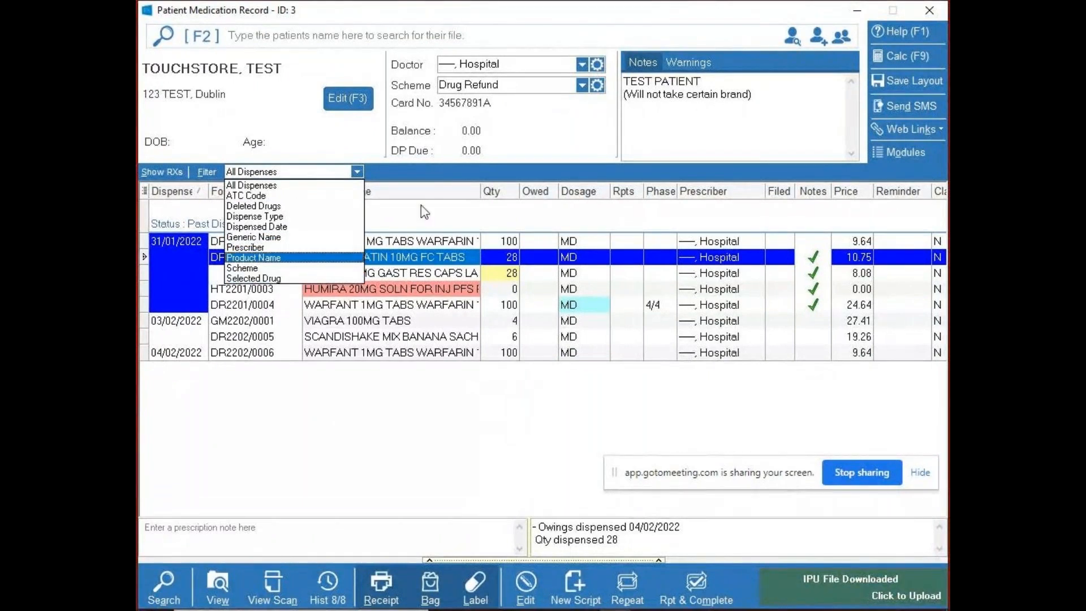
pyautogui.click(433, 176)
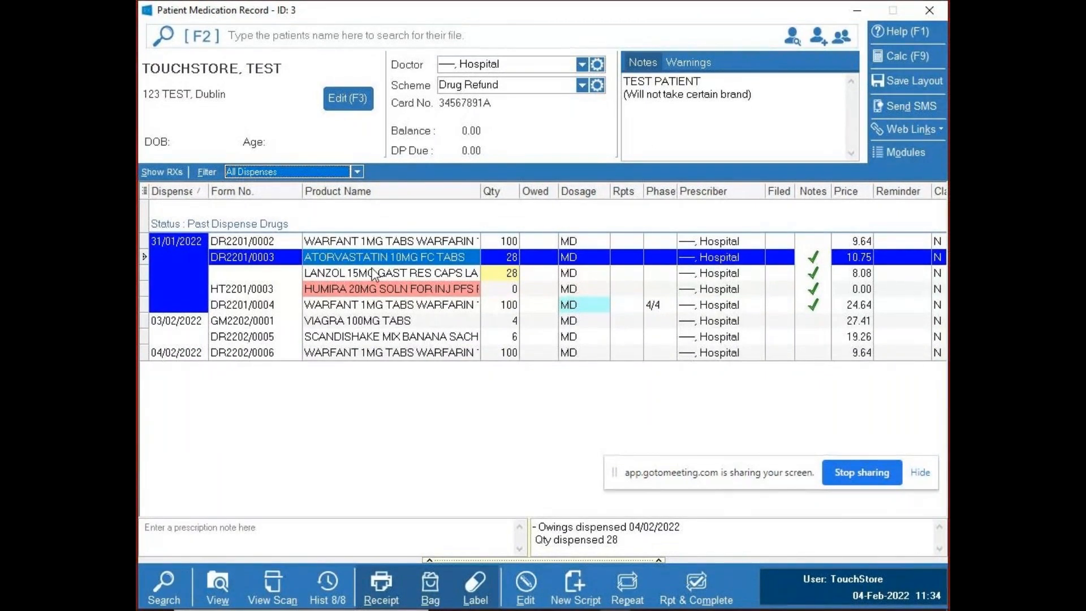
pyautogui.click(350, 243)
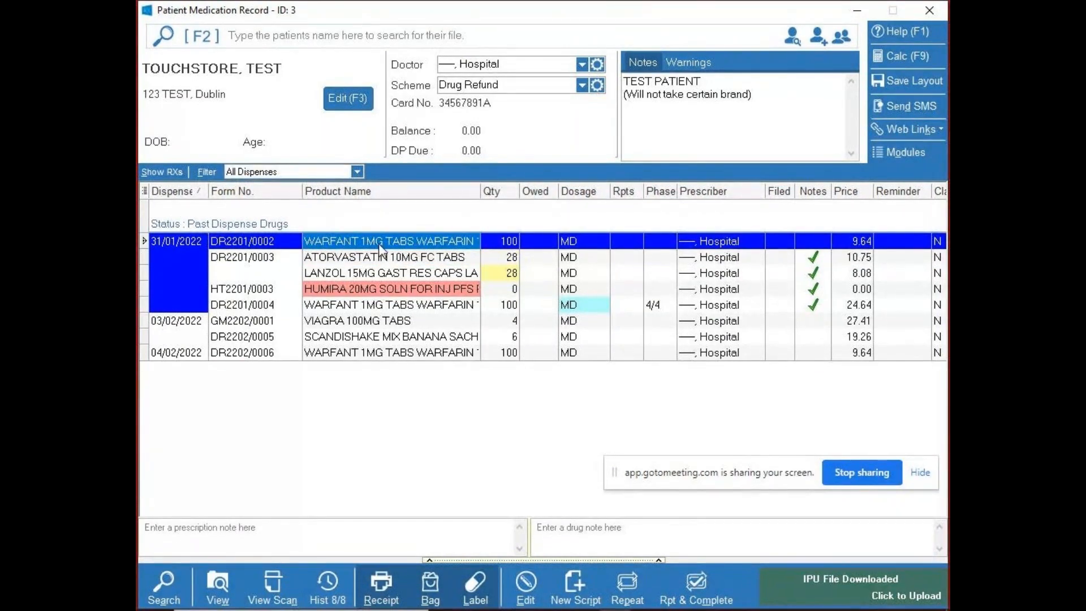
pyautogui.click(356, 171)
pyautogui.click(294, 278)
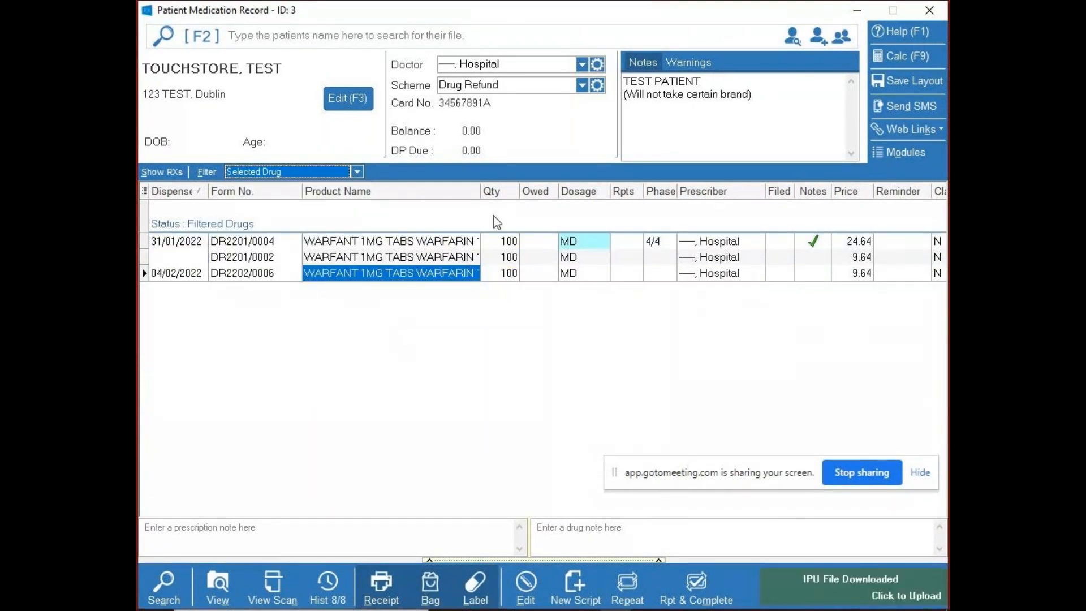
pyautogui.click(357, 171)
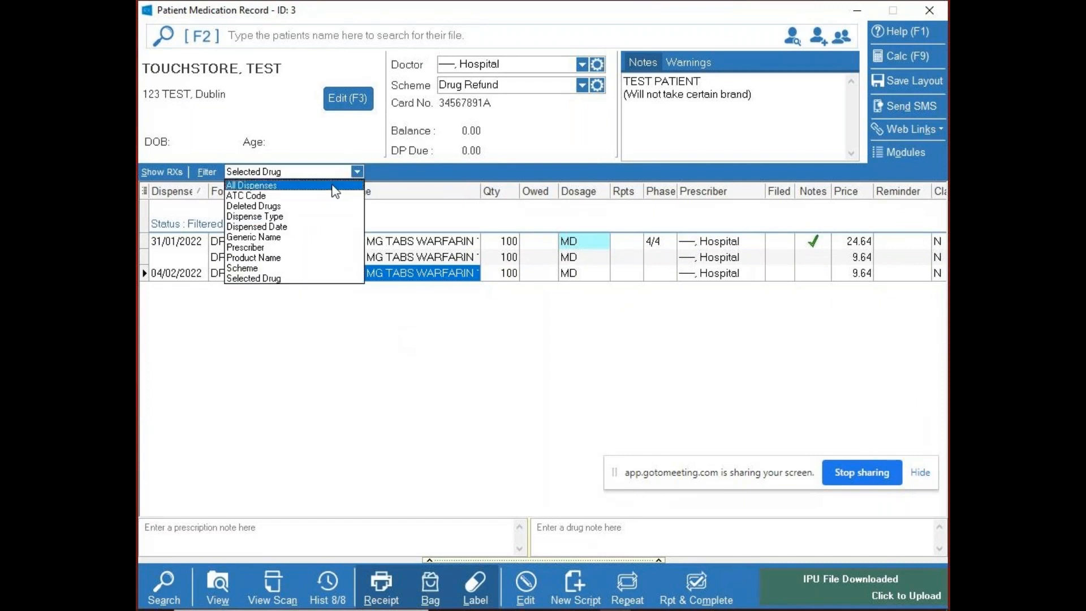
pyautogui.click(335, 186)
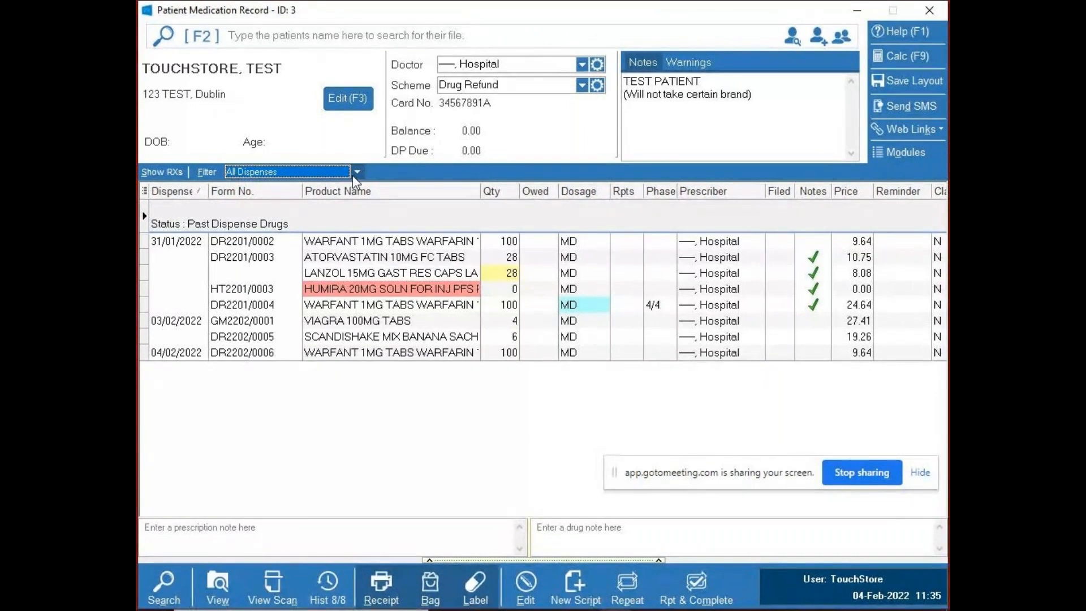
# - Set the history filter to Product Name and get its search text ready for entry
pyautogui.click(353, 175)
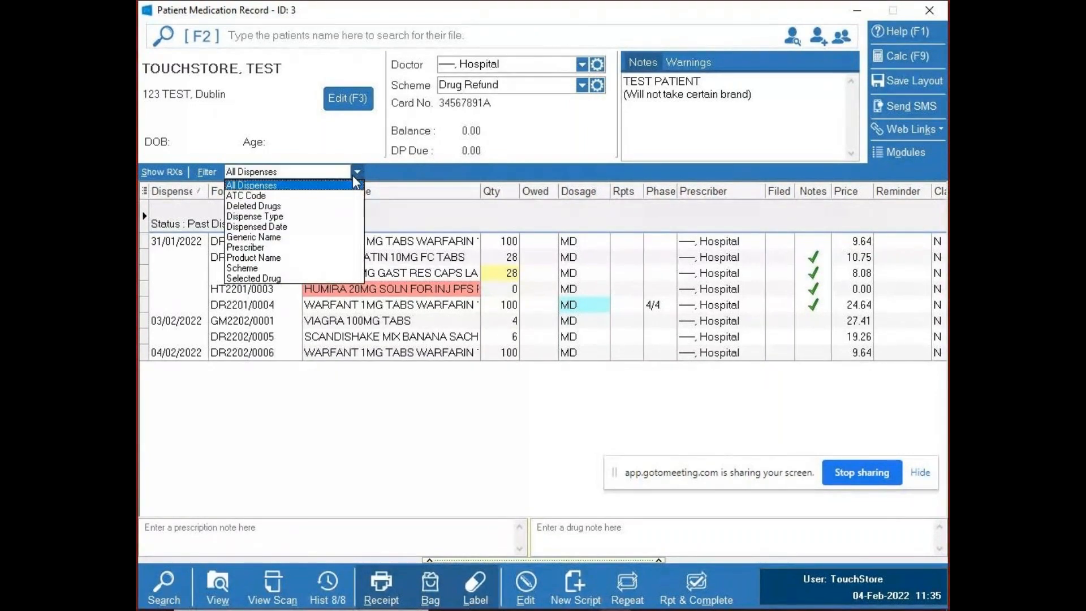
pyautogui.click(294, 258)
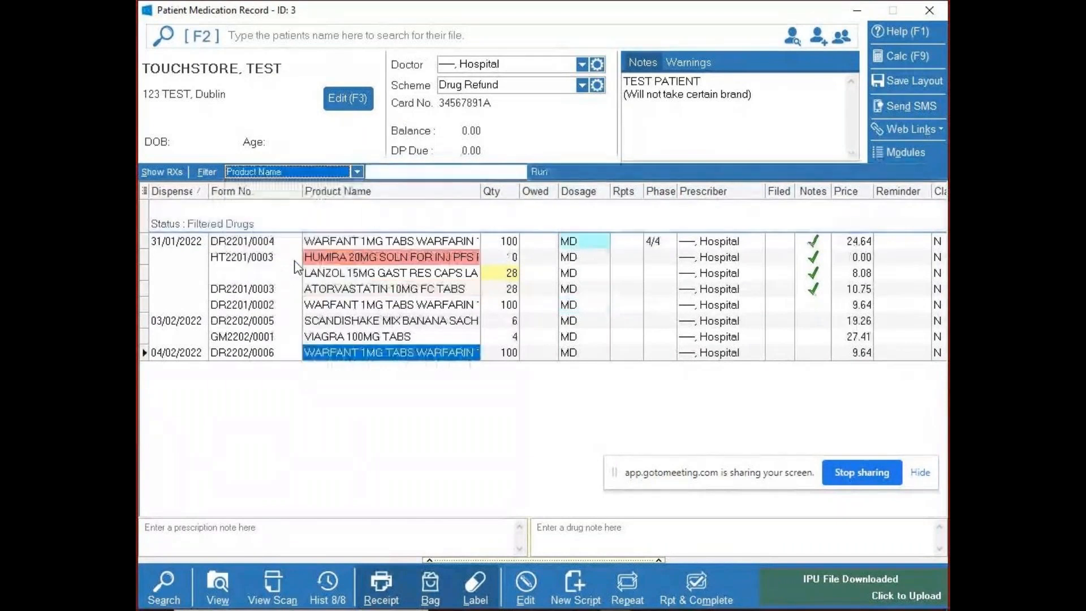
pyautogui.click(415, 173)
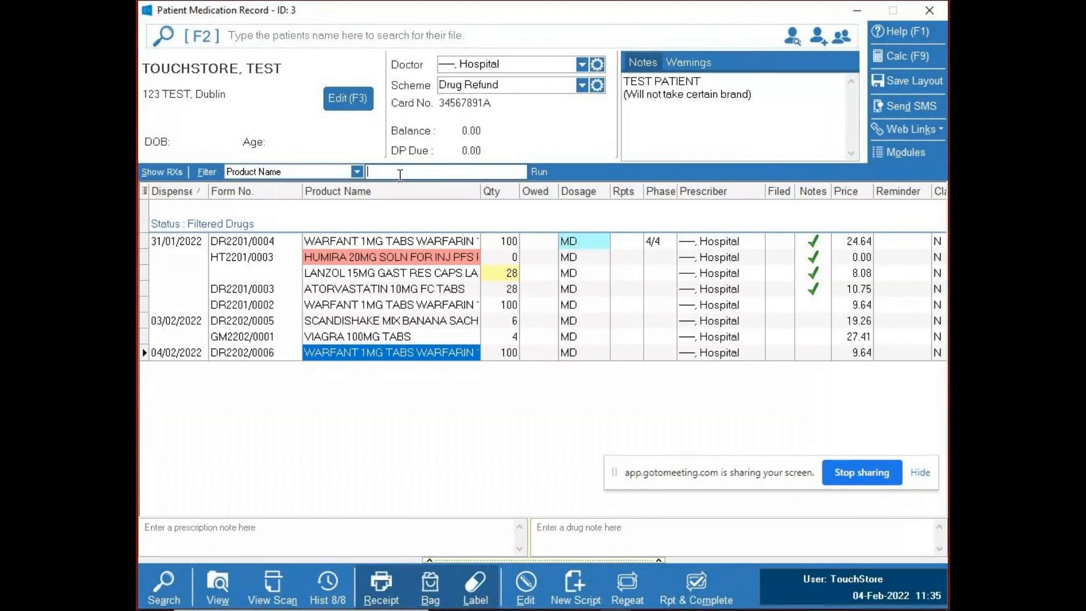
# - Restore the All Dispenses view and select the 04/02/2022 WARFANT 1MG TABS item in the history
pyautogui.click(357, 171)
pyautogui.click(316, 182)
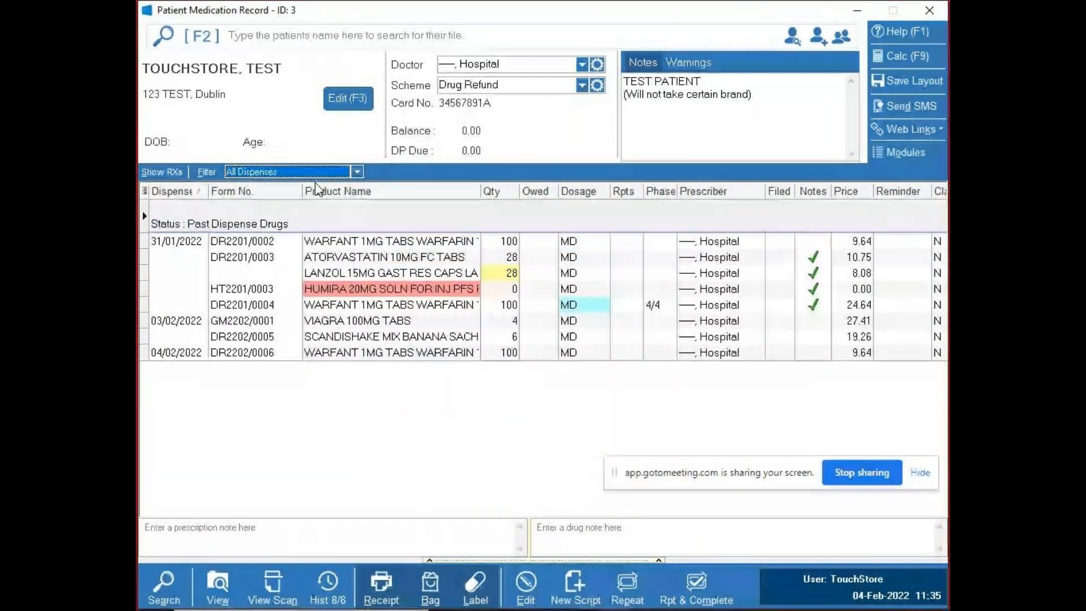
pyautogui.click(430, 359)
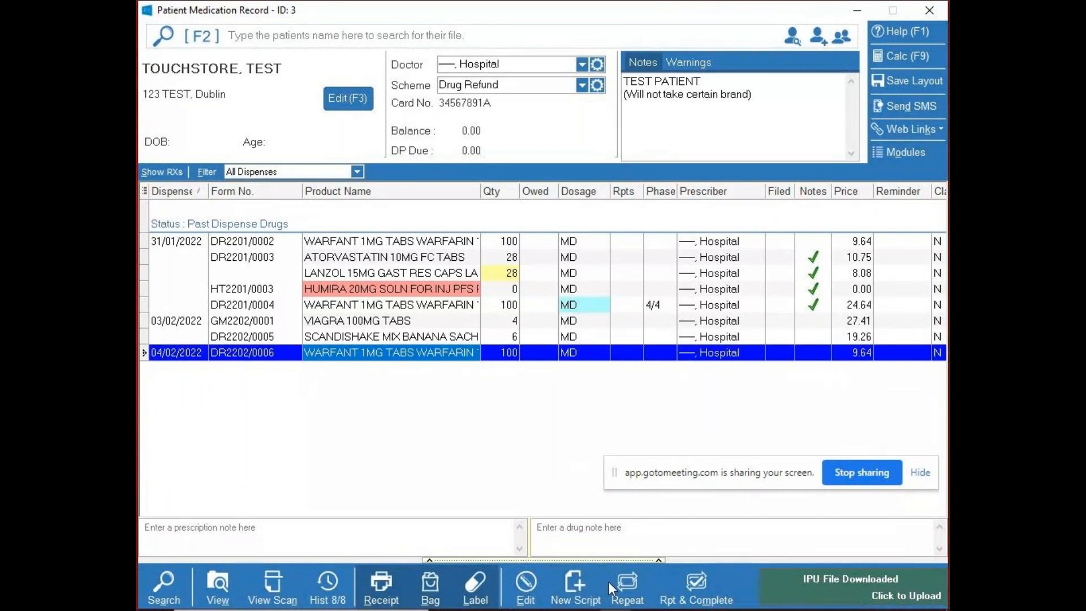
# - Start a new script for WARFANT 1MG TABS WARFARIN 100 TABS, accepting the default quantity and entering the dosage MD
pyautogui.click(590, 597)
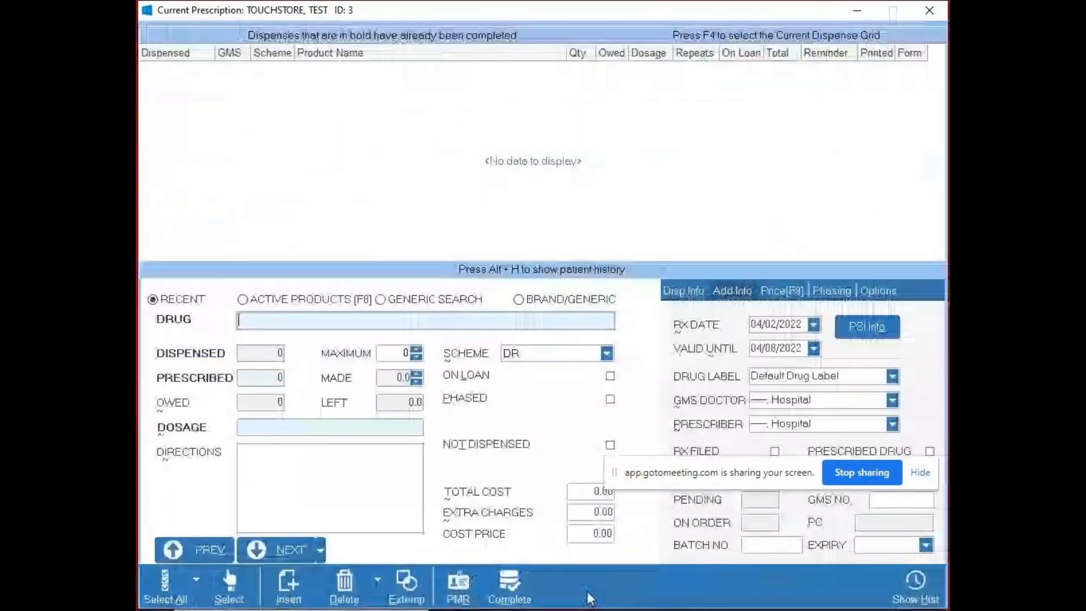
pyautogui.write('wa')
pyautogui.press('Return')
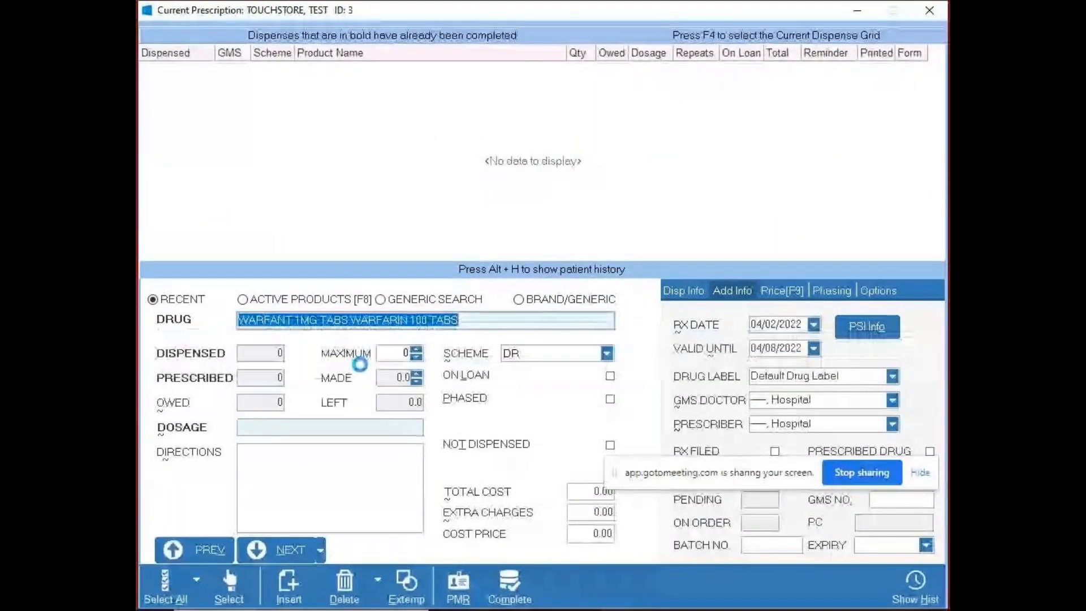
pyautogui.click(819, 399)
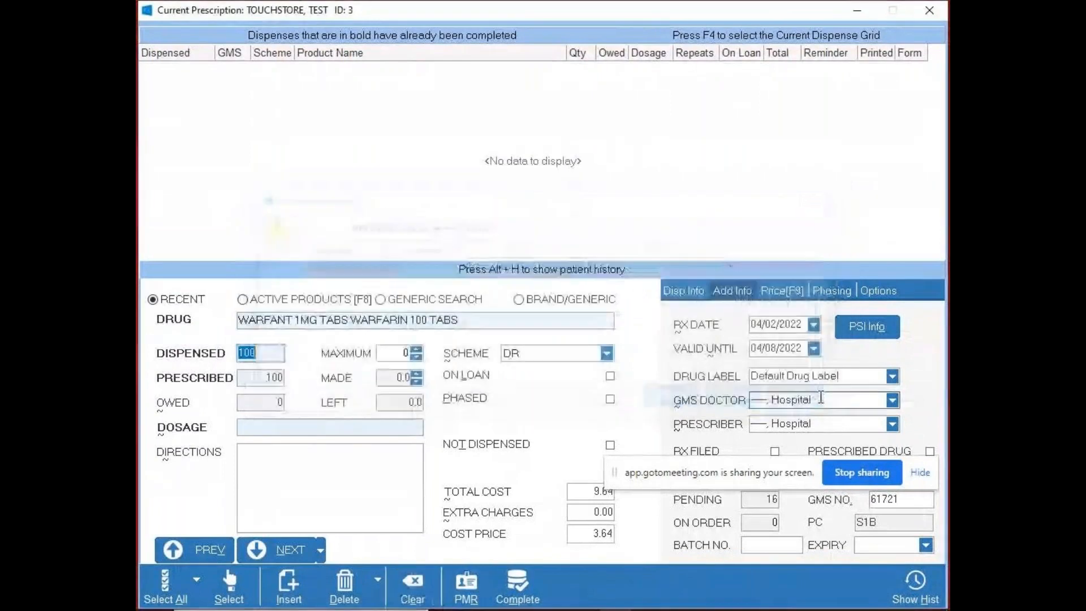
pyautogui.press('Tab')
pyautogui.press('Tab')
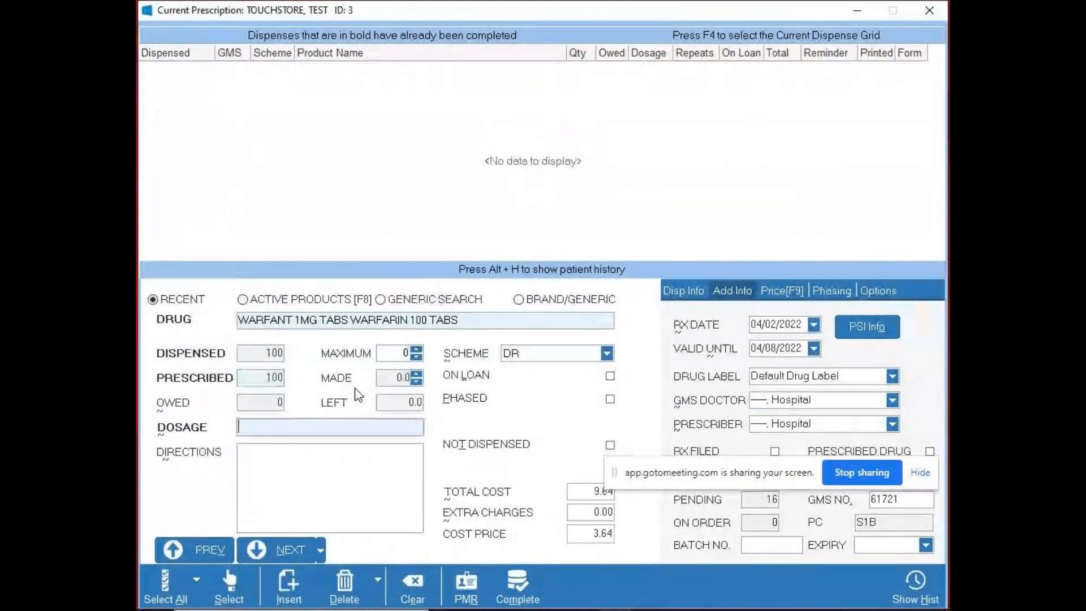
pyautogui.write('MD')
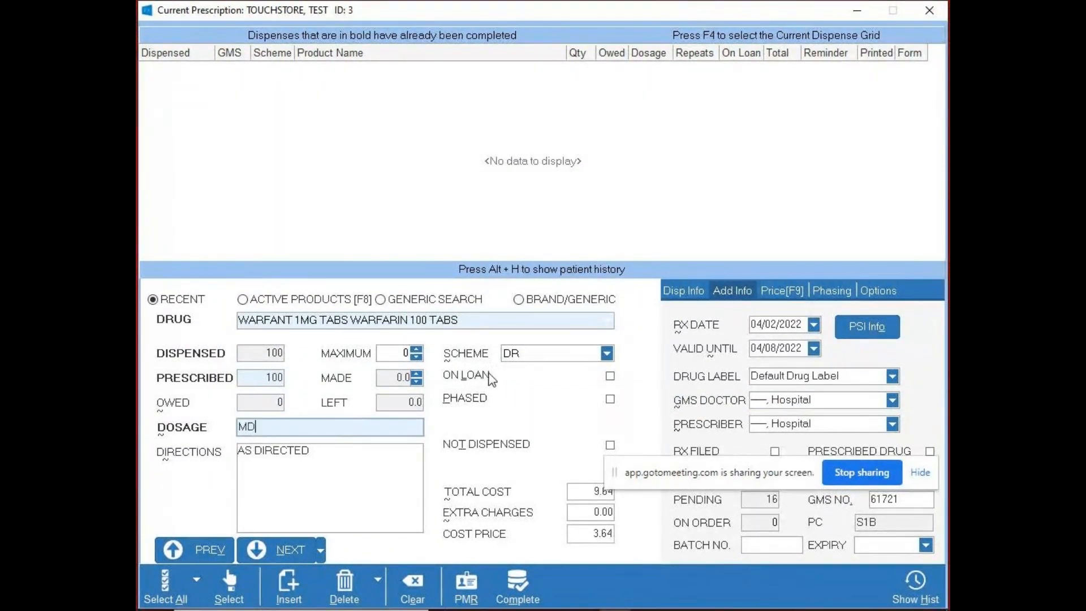
# - Set the item's scheme to GM, trying the On Loan option before and after the change and leaving it off
pyautogui.click(610, 376)
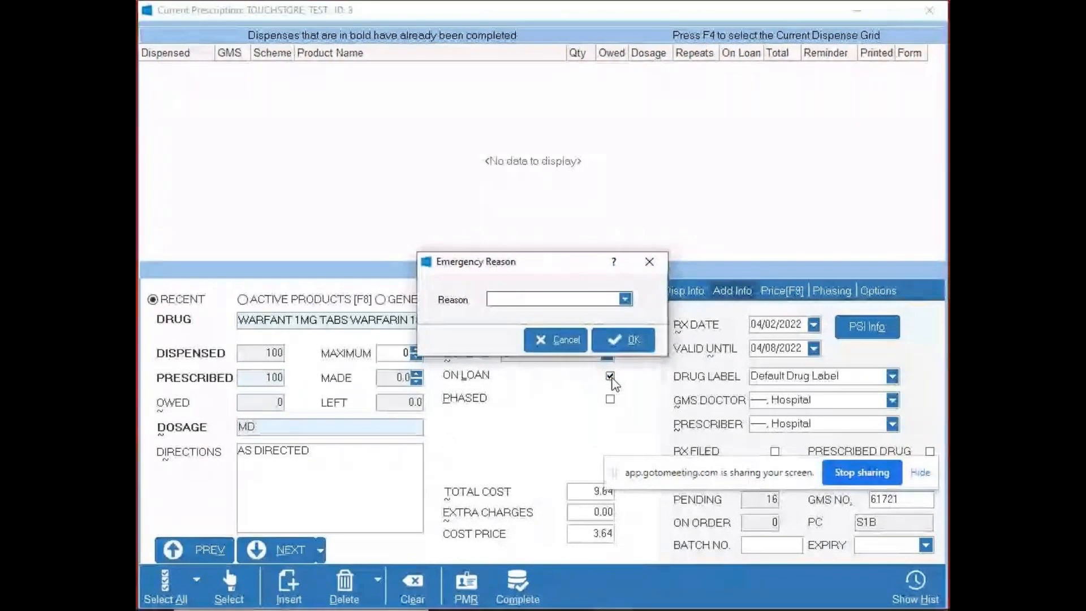
pyautogui.click(556, 339)
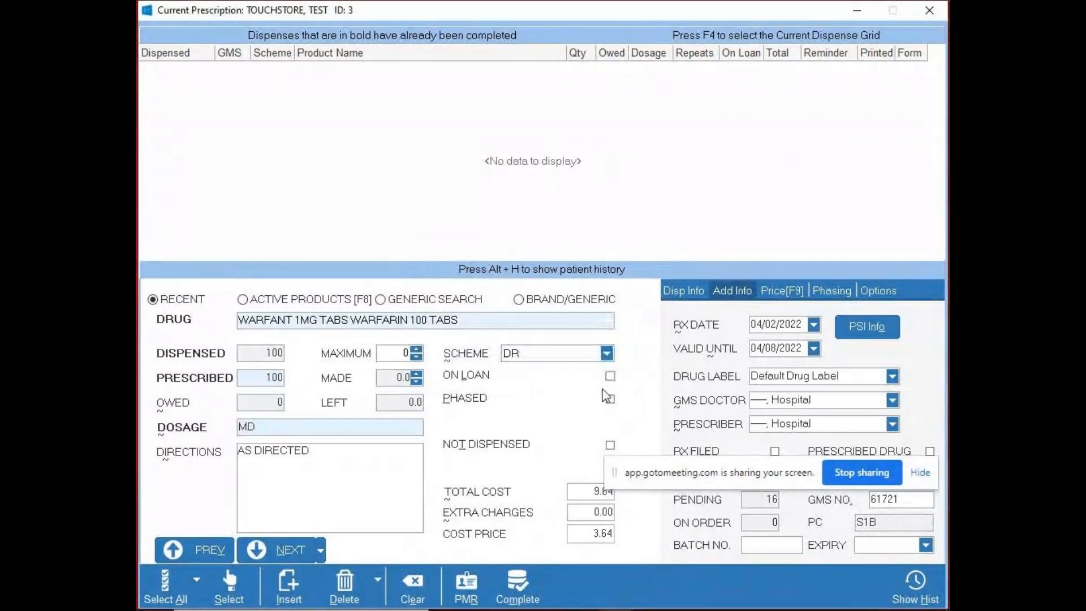
pyautogui.click(609, 354)
pyautogui.click(574, 455)
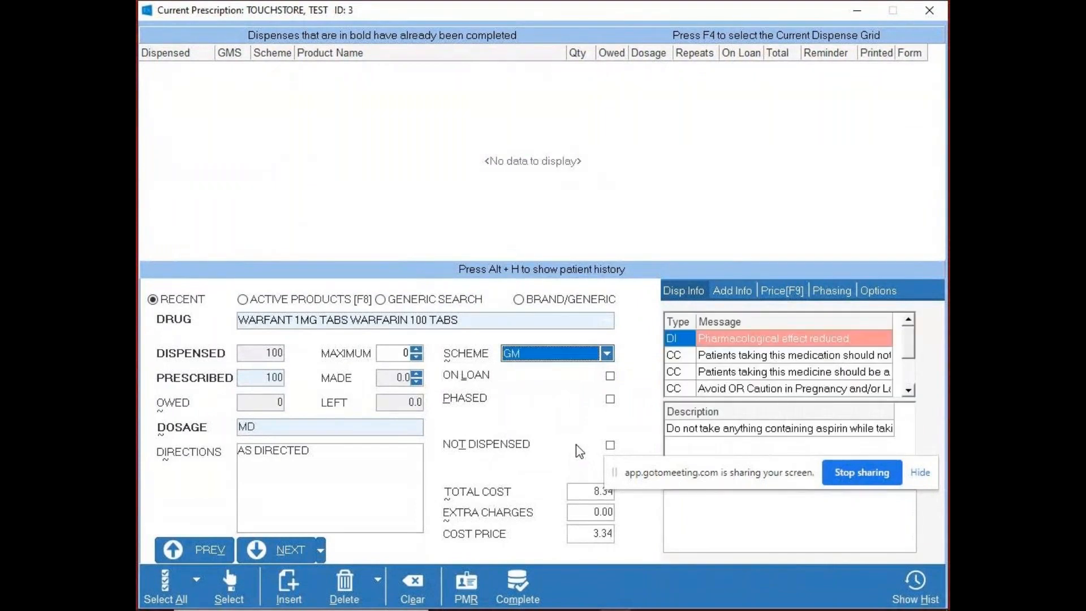
pyautogui.click(605, 377)
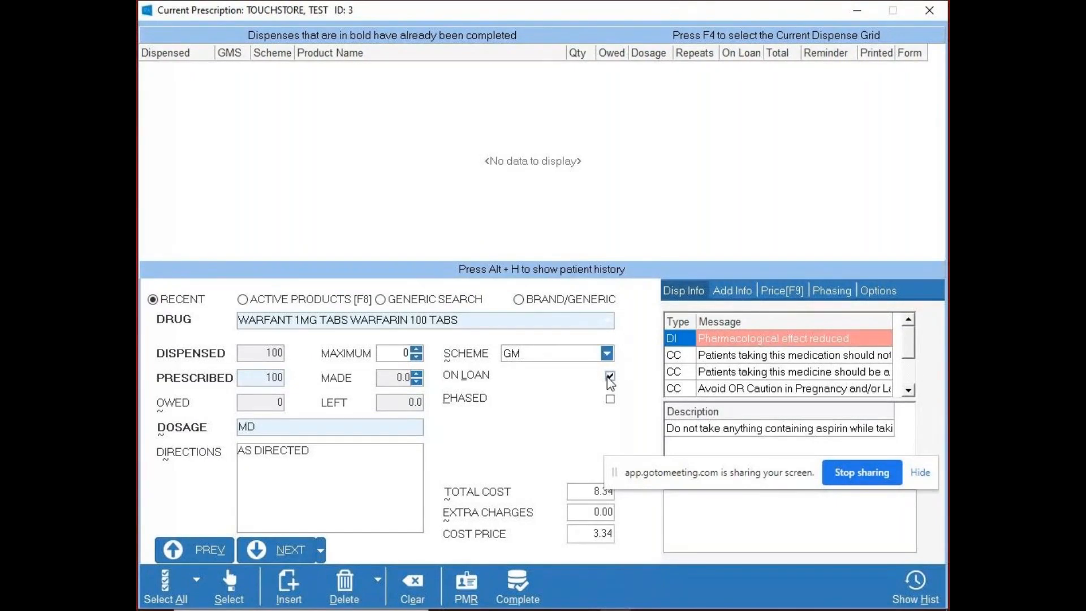
pyautogui.click(609, 377)
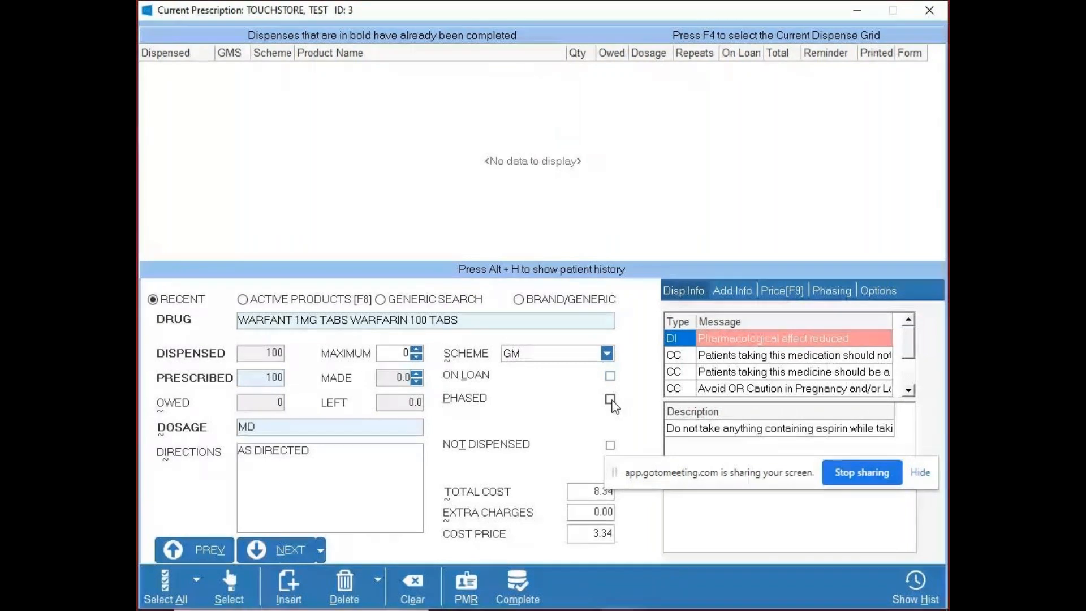
# - Mark the WARFANT item as phased and try 27 additional phases with a Daily split
pyautogui.click(610, 400)
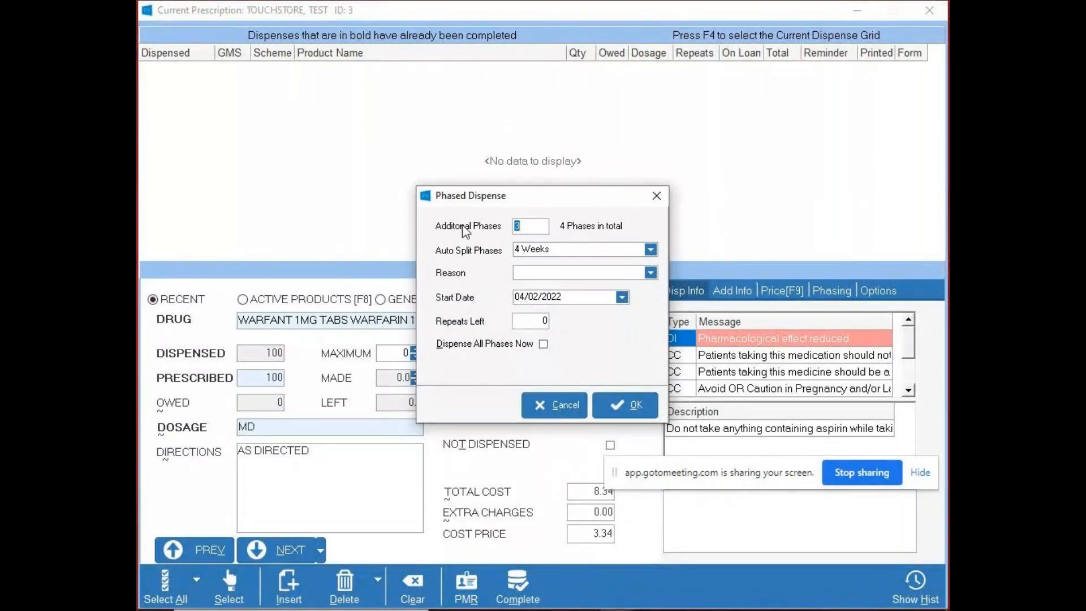
pyautogui.click(536, 227)
pyautogui.press('BackSpace')
pyautogui.press('Tab')
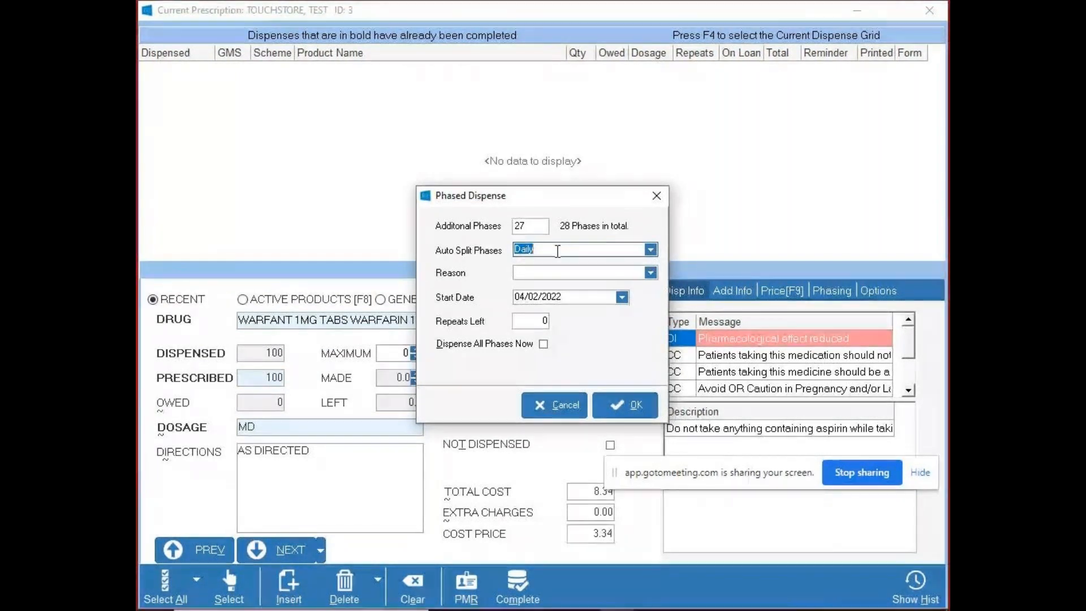
# - Set up phasing with 3 additional phases, a 4 Weeks split and the reason Request of physician
pyautogui.click(536, 227)
pyautogui.write('3')
pyautogui.press('Tab')
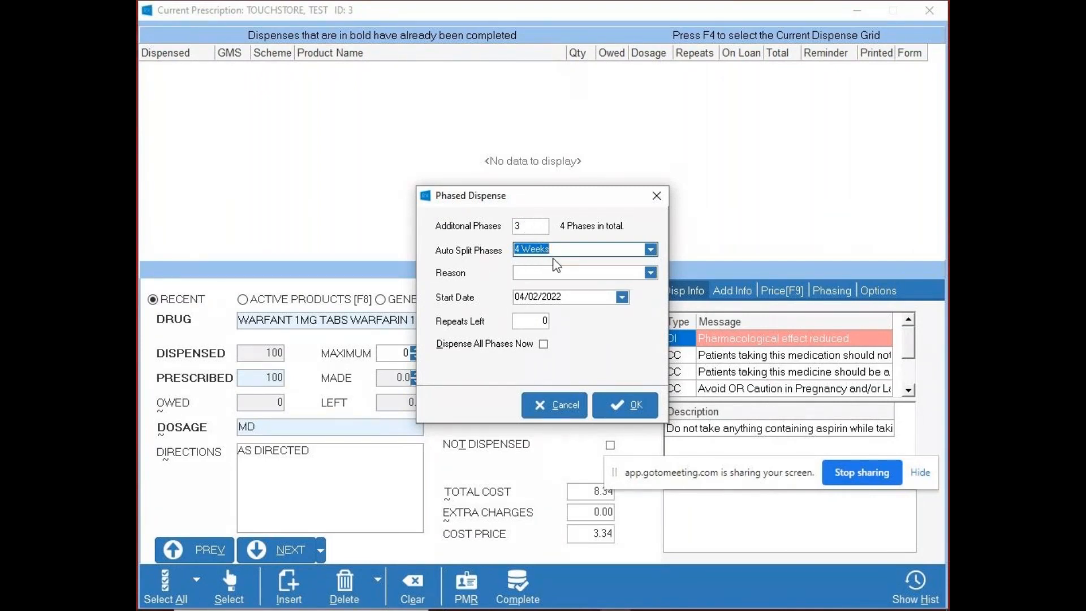
pyautogui.click(653, 273)
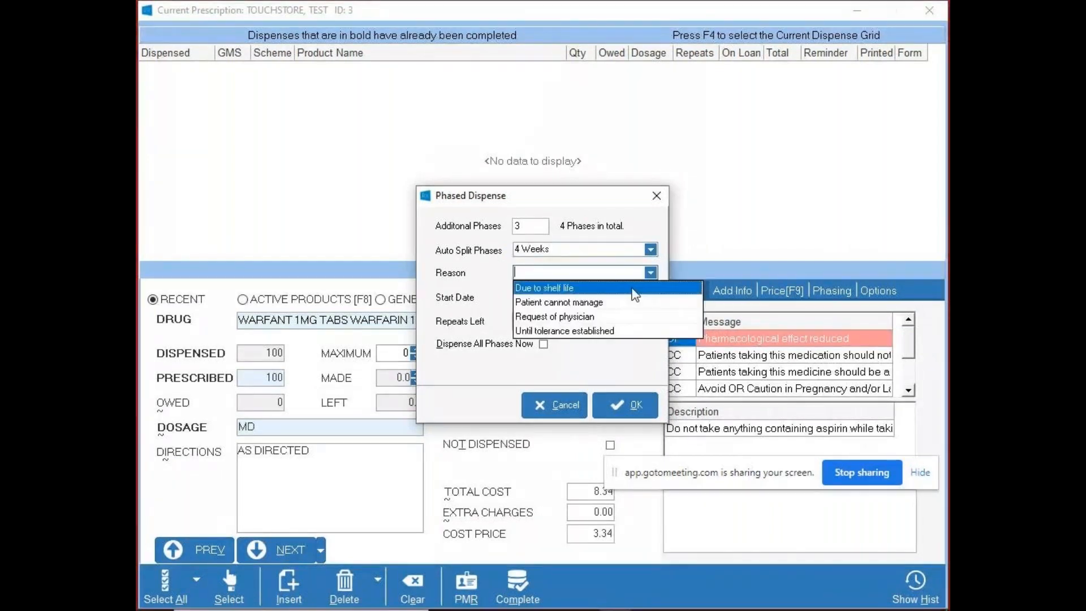
pyautogui.click(603, 316)
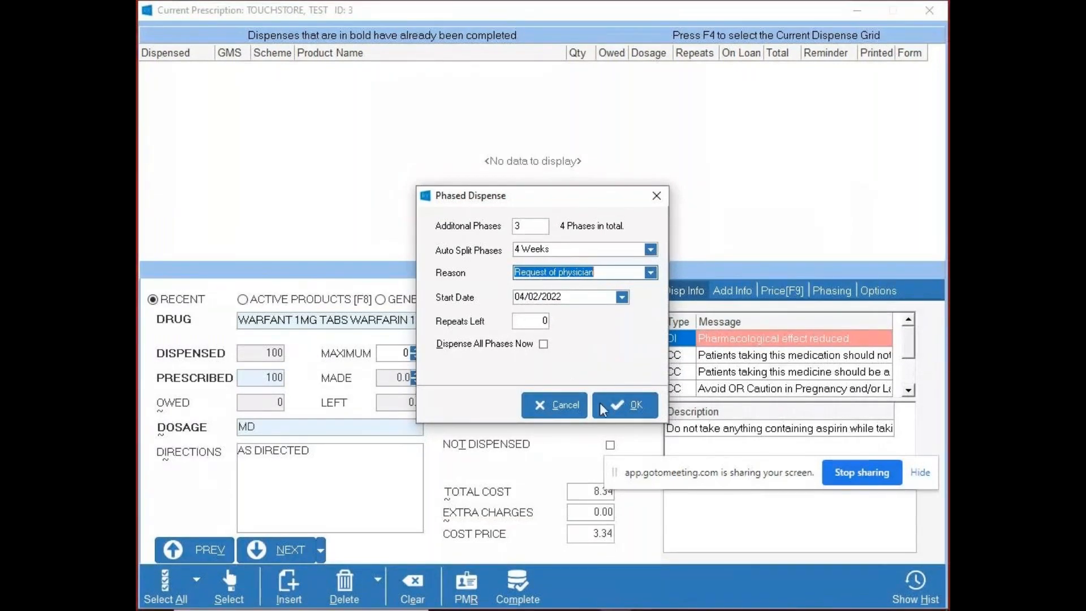
pyautogui.click(619, 404)
pyautogui.moveTo(712, 461); pyautogui.dragTo(394, 442)
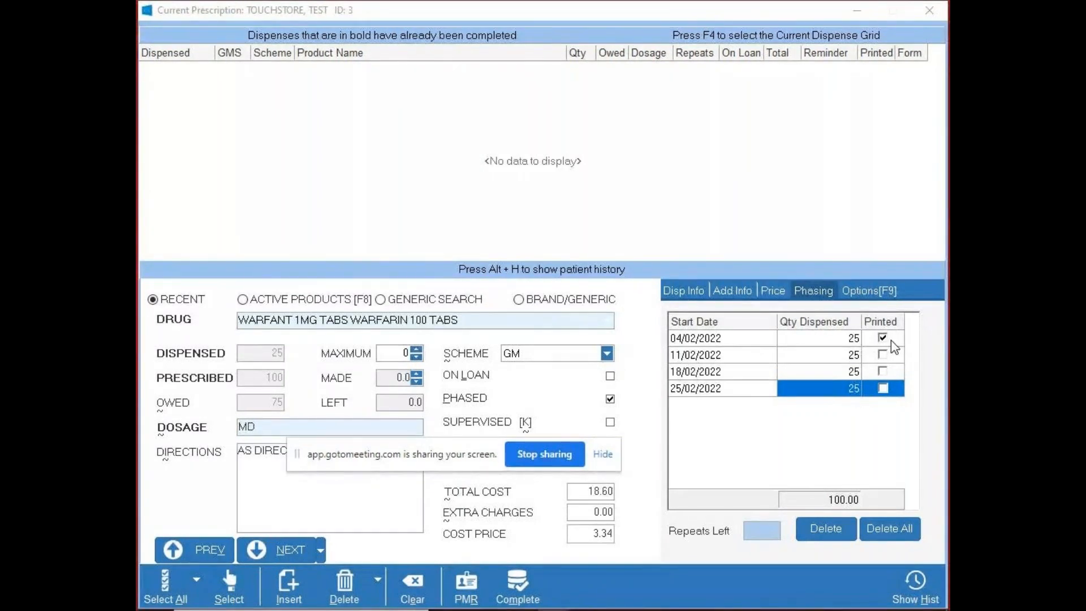
# - Mark the 11/02, 18/02 and 25/02/2022 phases as printed, and clear those three marks again
pyautogui.click(883, 354)
pyautogui.click(882, 371)
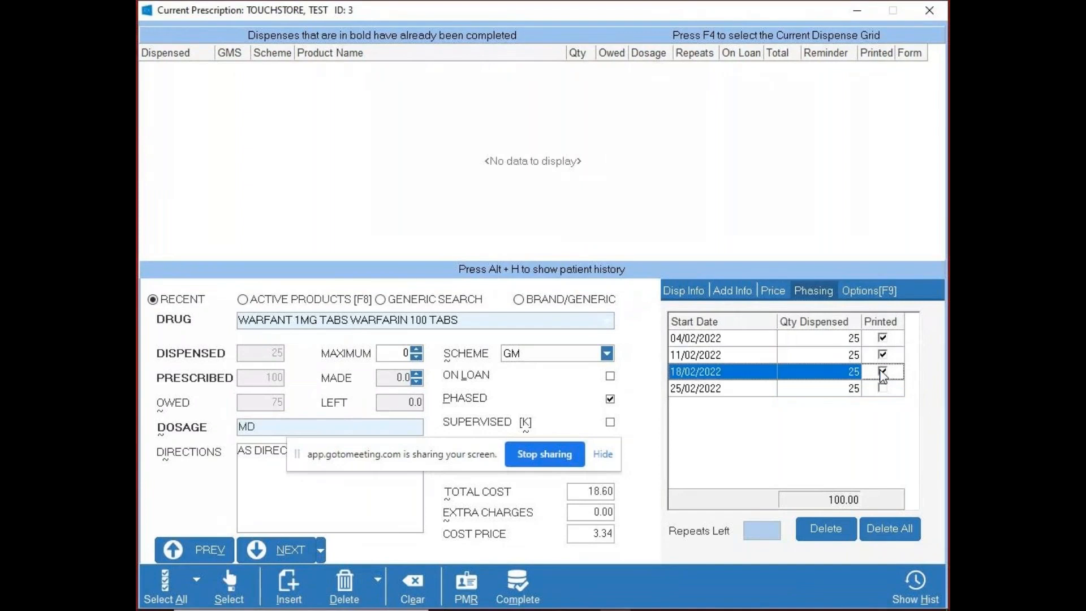
pyautogui.click(882, 388)
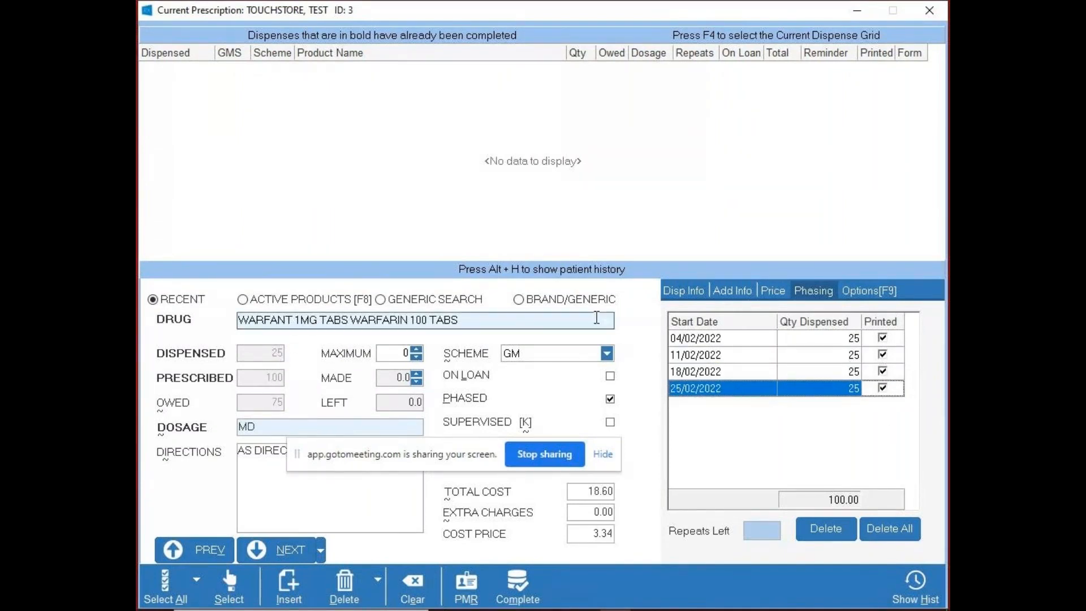
pyautogui.click(883, 388)
pyautogui.click(882, 371)
pyautogui.click(883, 354)
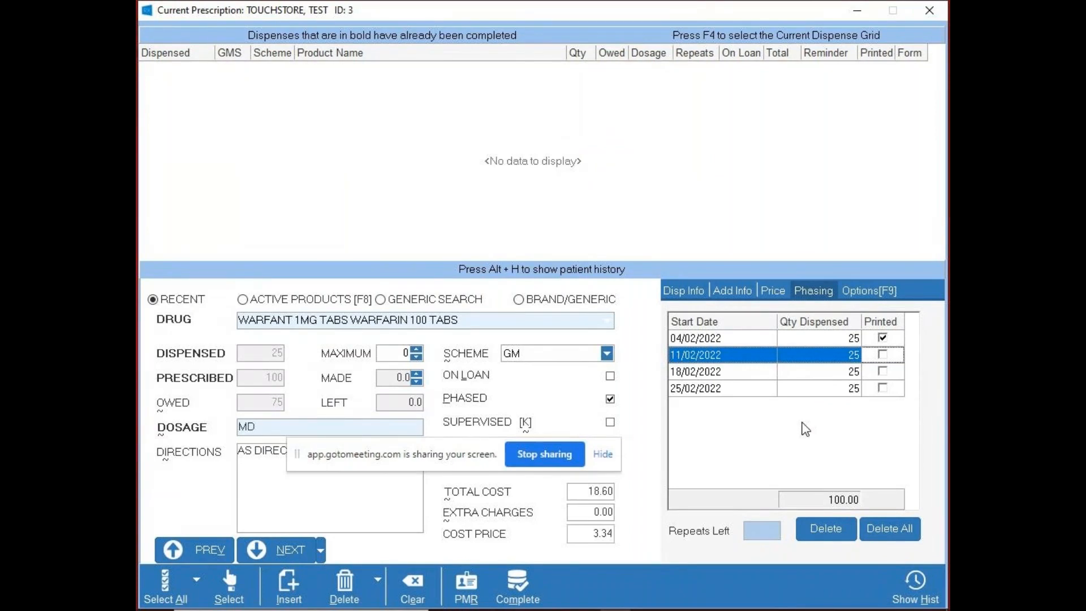
# - Try quantities of 25.5 and 27 for the first phase and 24 for the second, and return both to 25
pyautogui.click(835, 339)
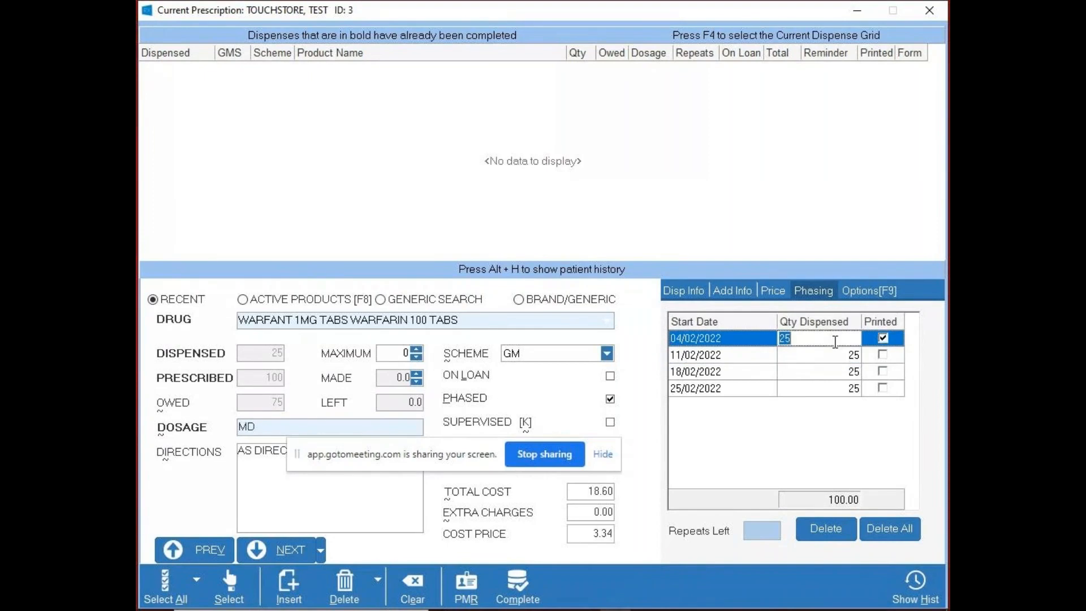
pyautogui.write('25.5')
pyautogui.click(826, 394)
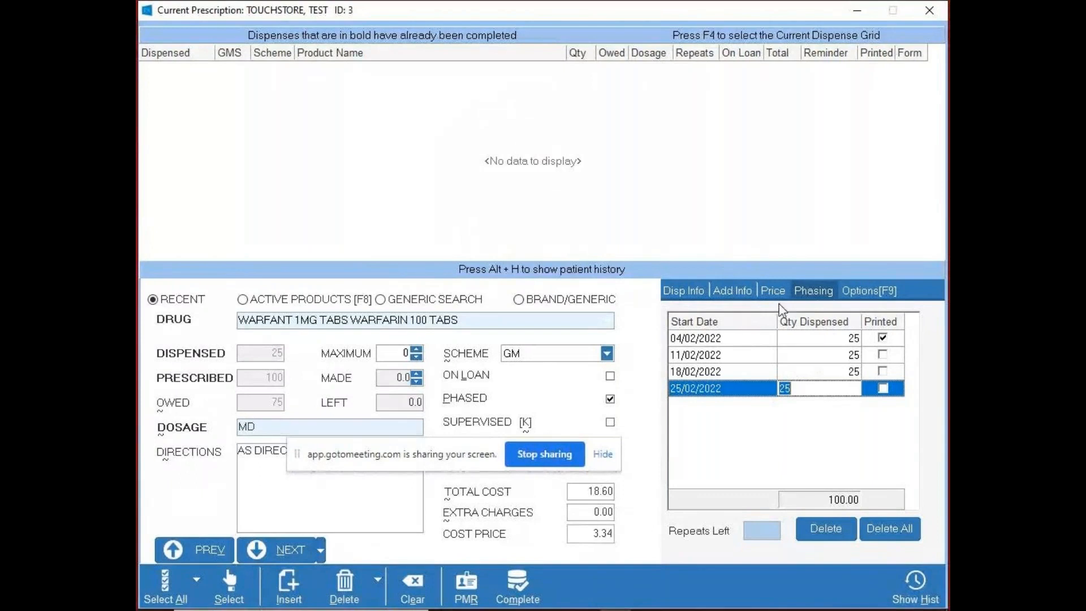
pyautogui.click(808, 342)
pyautogui.write('27')
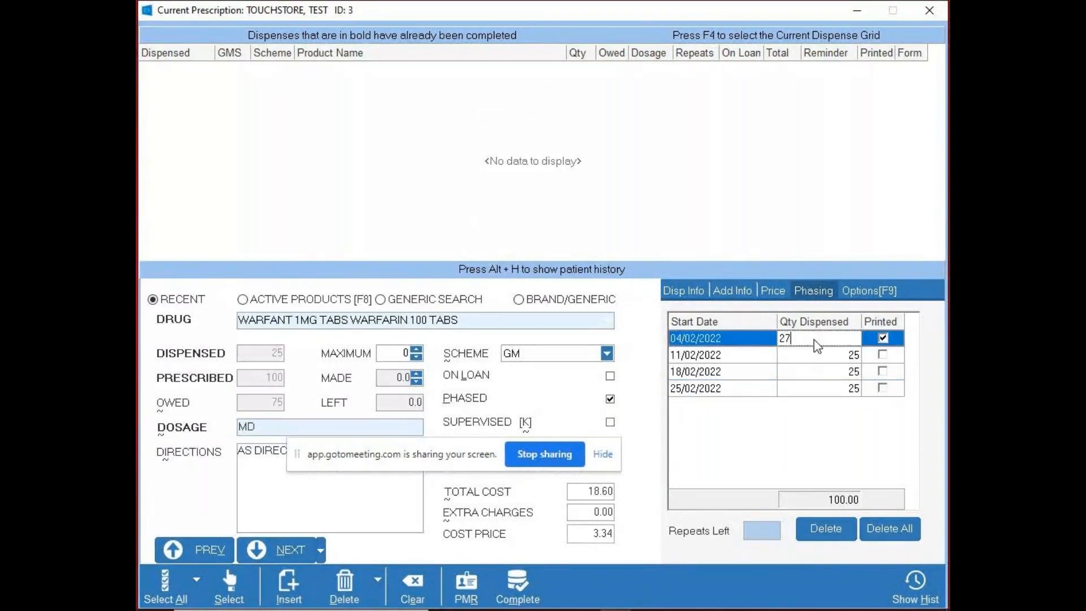
pyautogui.click(823, 357)
pyautogui.write('24')
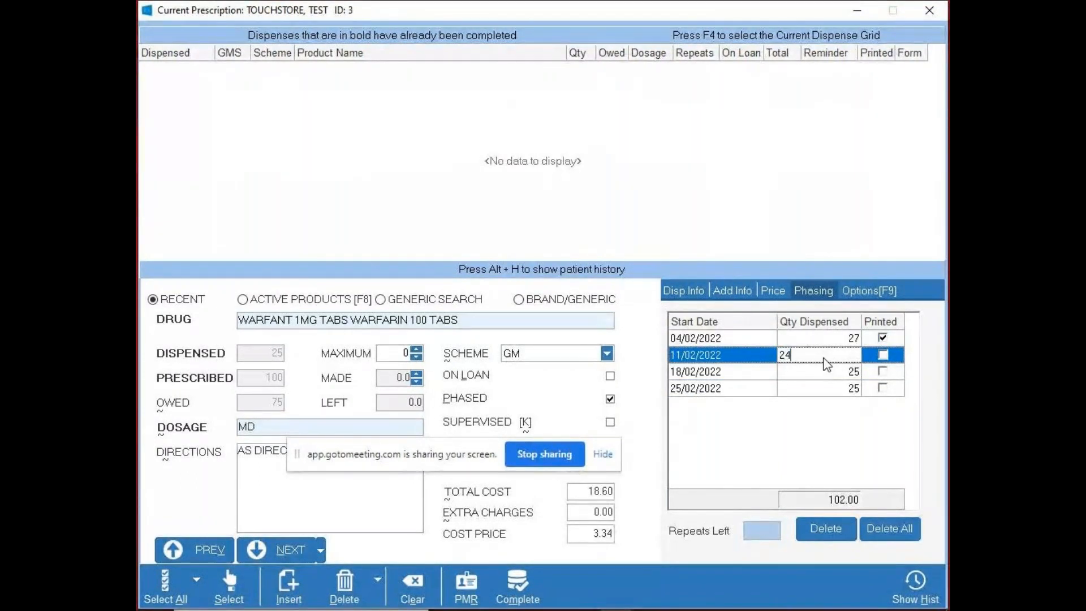
pyautogui.press('BackSpace')
pyautogui.write('5')
pyautogui.click(839, 338)
pyautogui.press('BackSpace')
pyautogui.write('25')
# - Complete the phased WARFANT prescription and reopen the previous patient's record
pyautogui.click(509, 586)
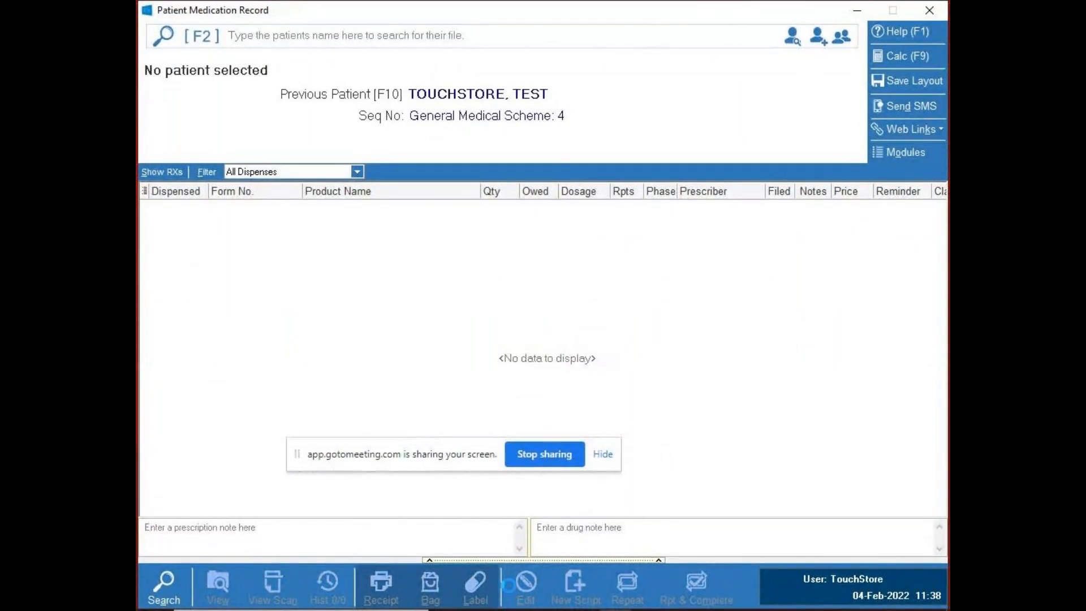
pyautogui.press('F10')
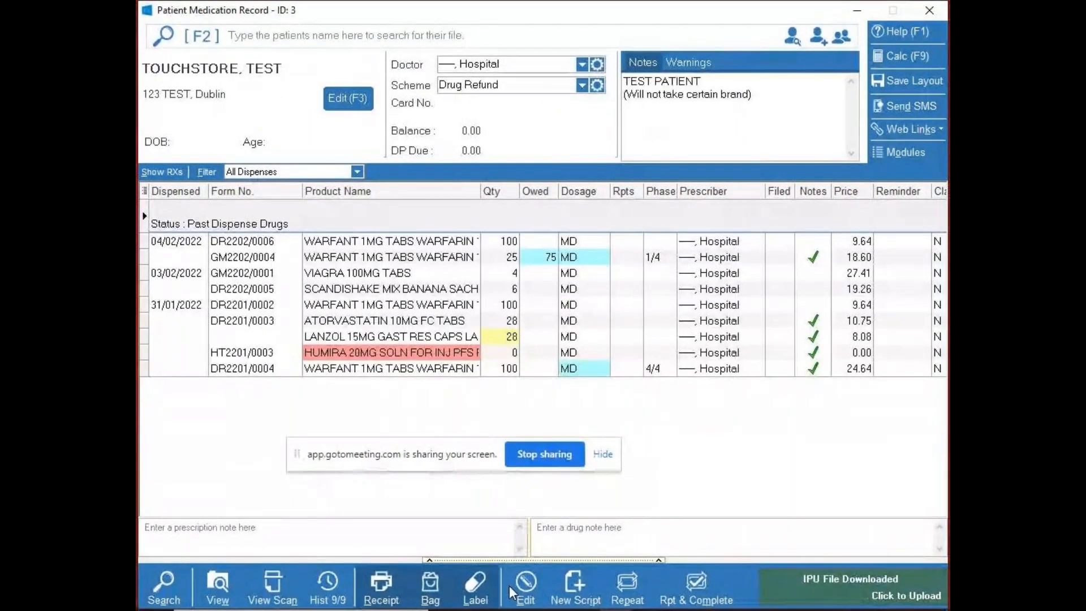
# - Repeat and complete the next phase of the 04/02/2022 phased WARFANT 1MG item, and reopen the patient's record
pyautogui.click(498, 257)
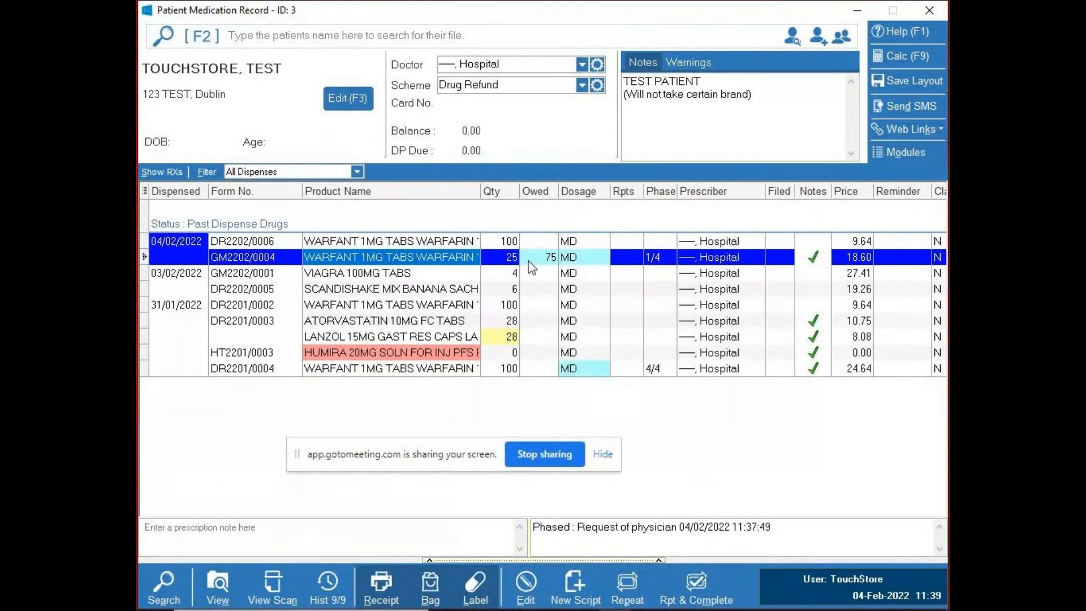
pyautogui.click(693, 586)
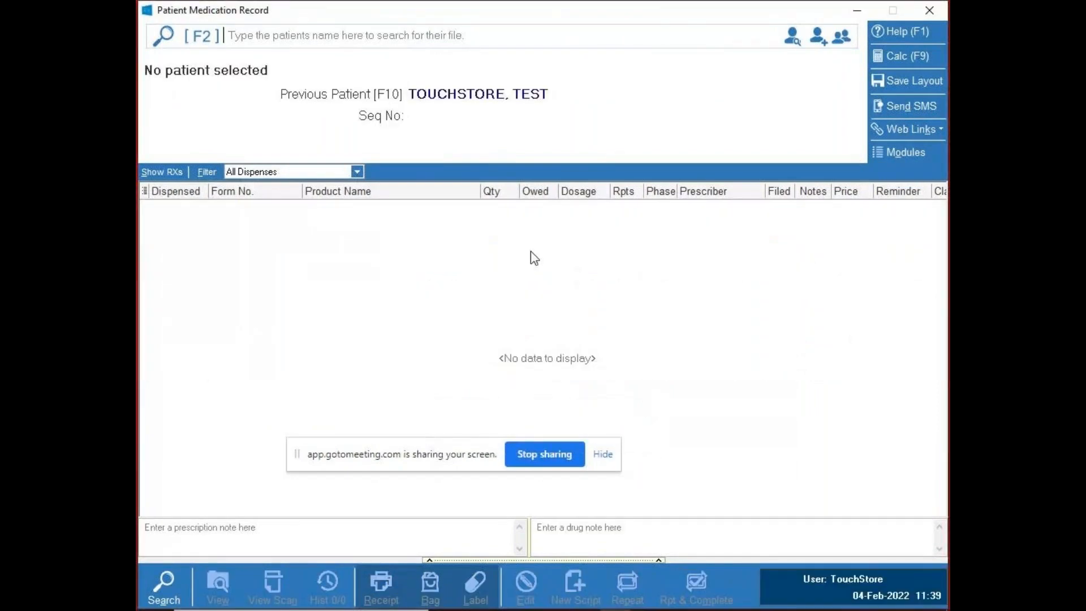
pyautogui.press('F10')
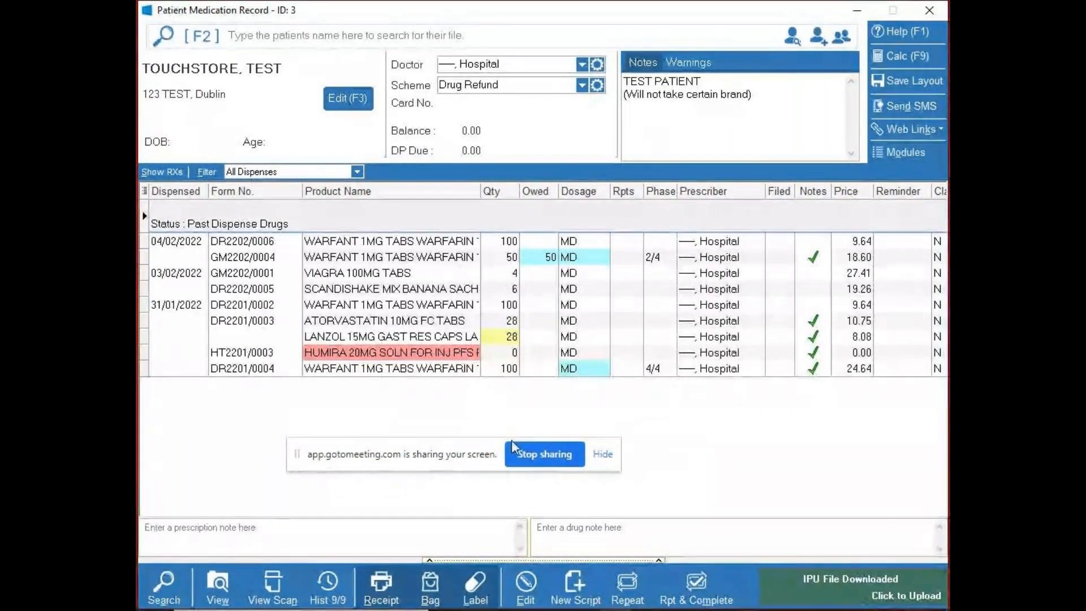
pyautogui.moveTo(492, 444); pyautogui.dragTo(578, 541)
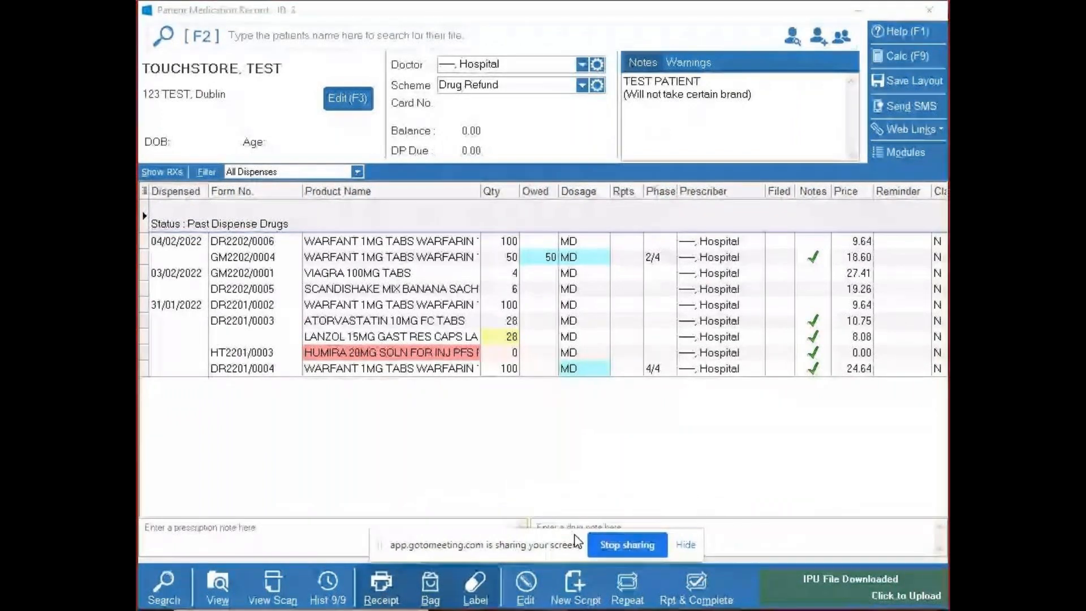
pyautogui.click(536, 433)
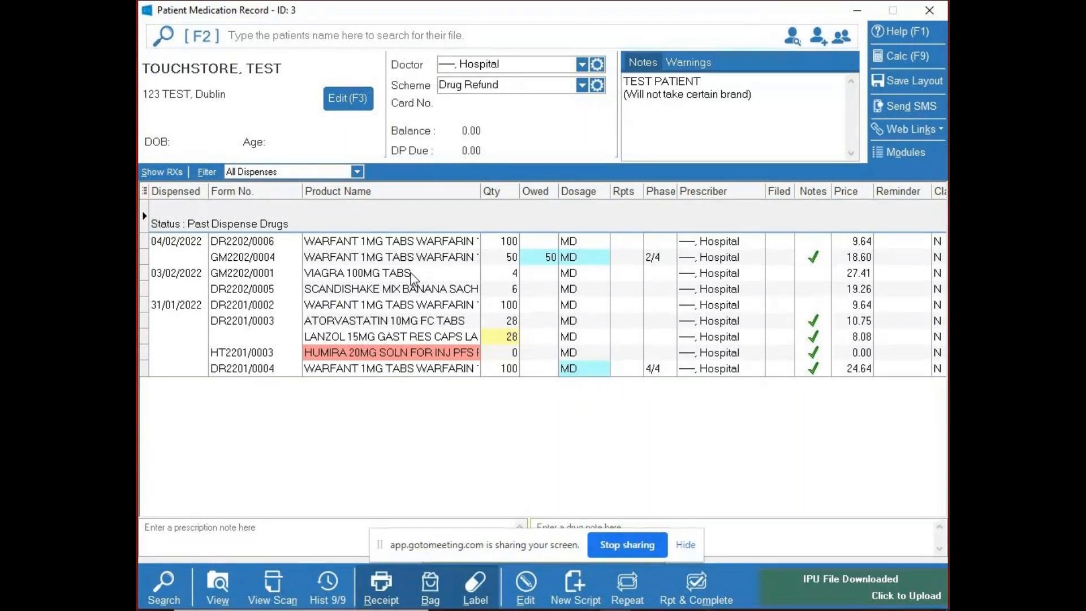
# - Create a new GM scheme prescription for VIAGRA 100MG TABS, dispensing the current product with dosage MD, and try to complete it
pyautogui.press('Insert')
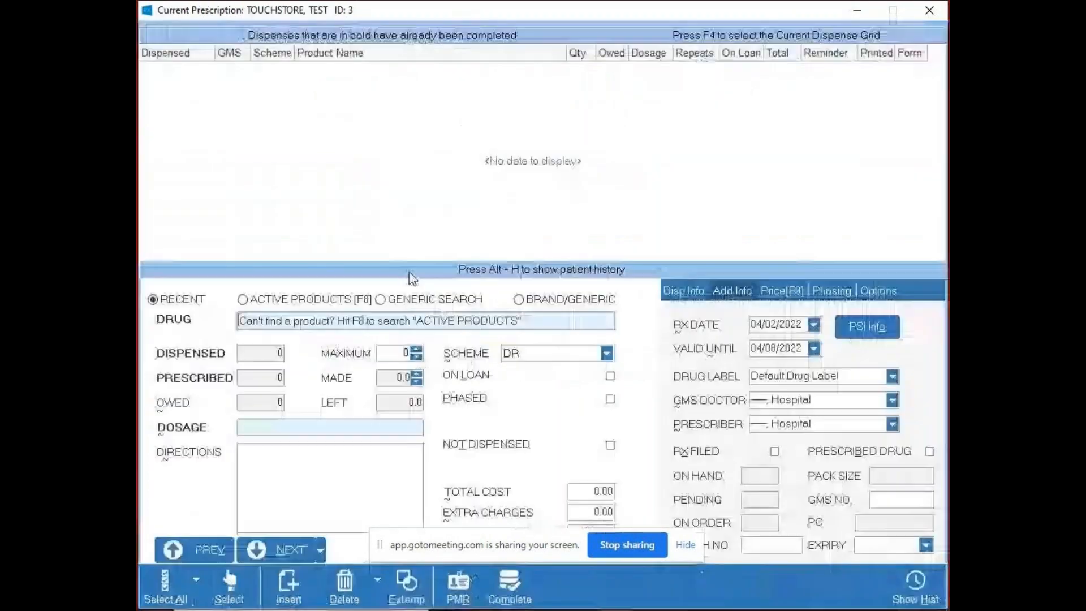
pyautogui.click(563, 352)
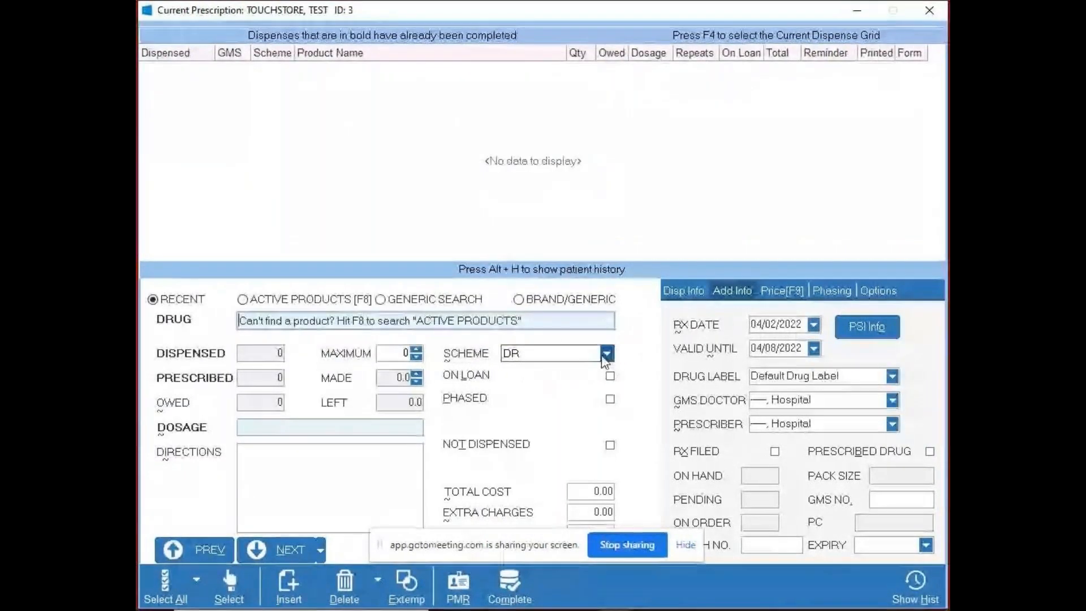
pyautogui.click(586, 460)
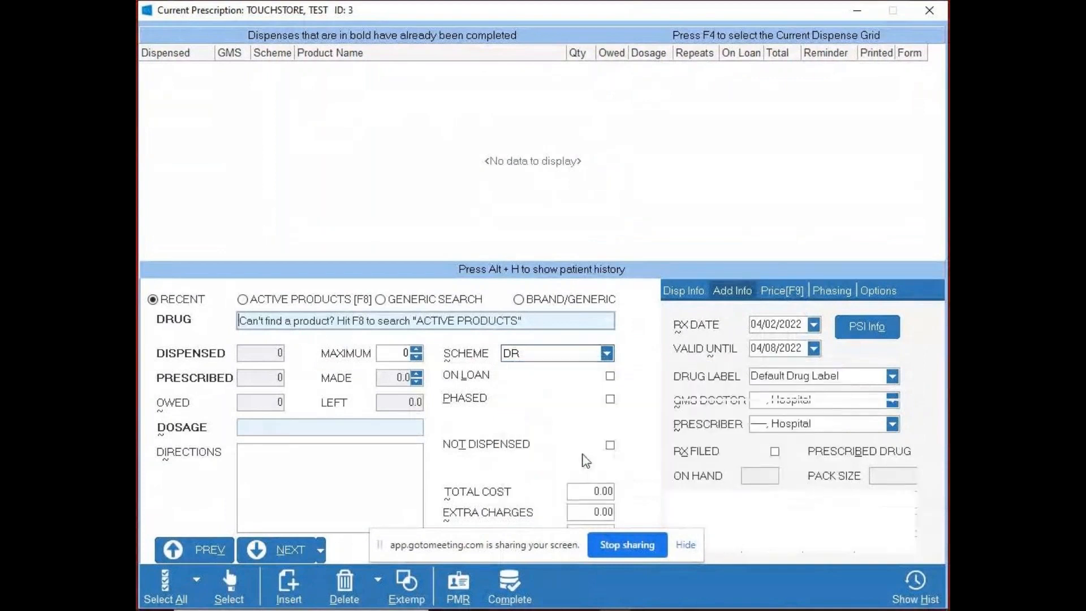
pyautogui.click(349, 321)
pyautogui.write('Via')
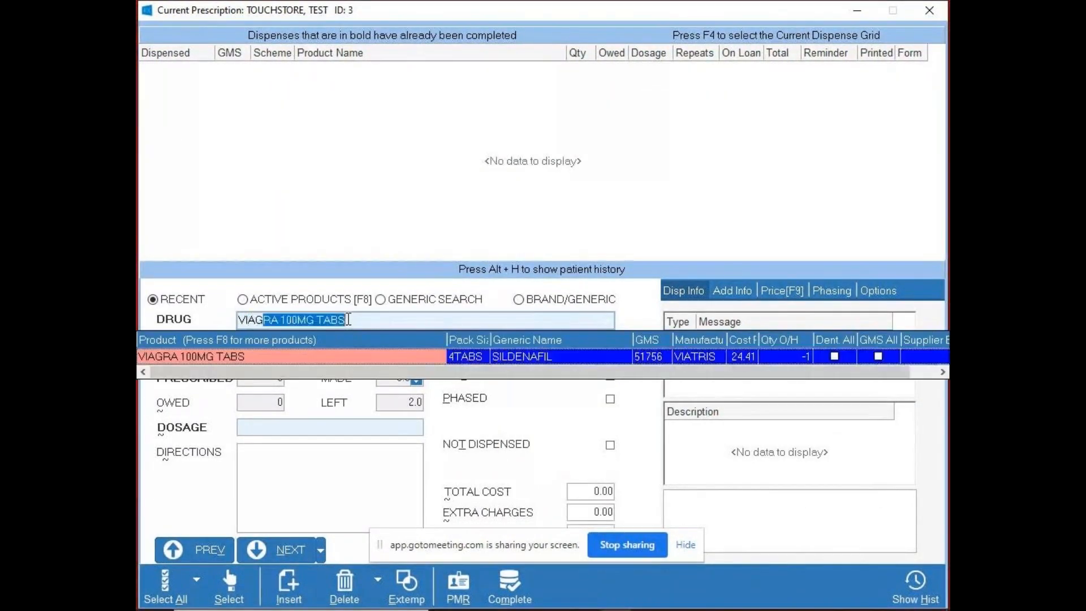
pyautogui.press('Return')
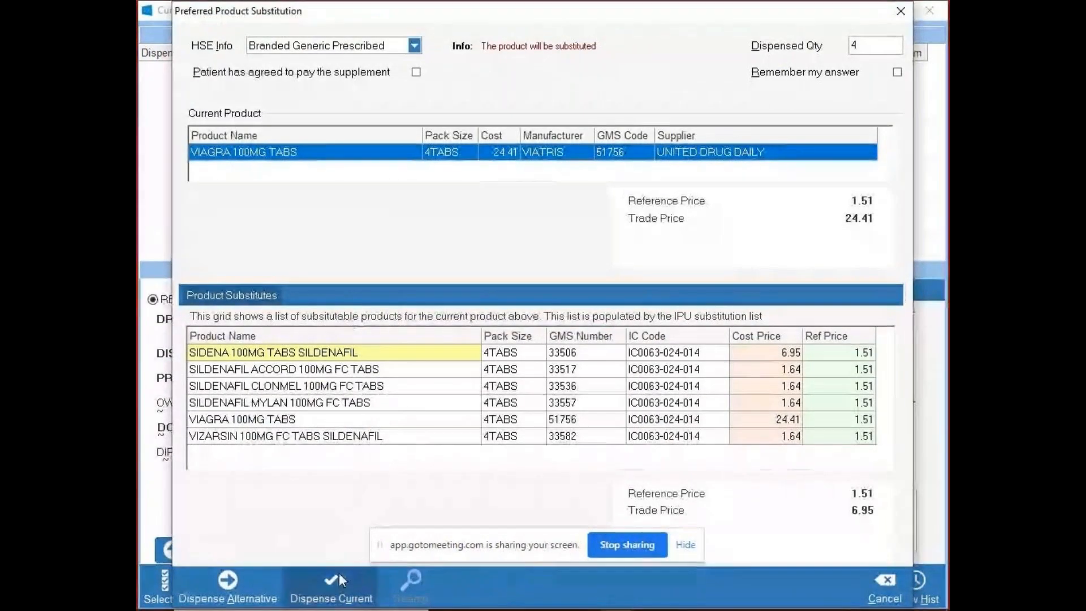
pyautogui.click(333, 586)
pyautogui.press('Return')
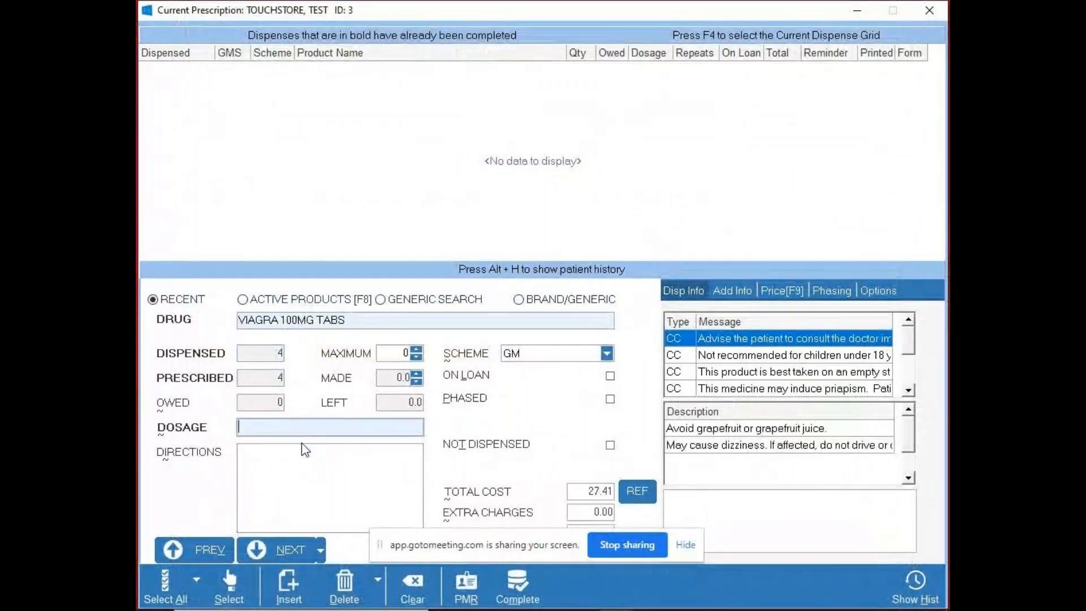
pyautogui.write('MD')
pyautogui.click(512, 594)
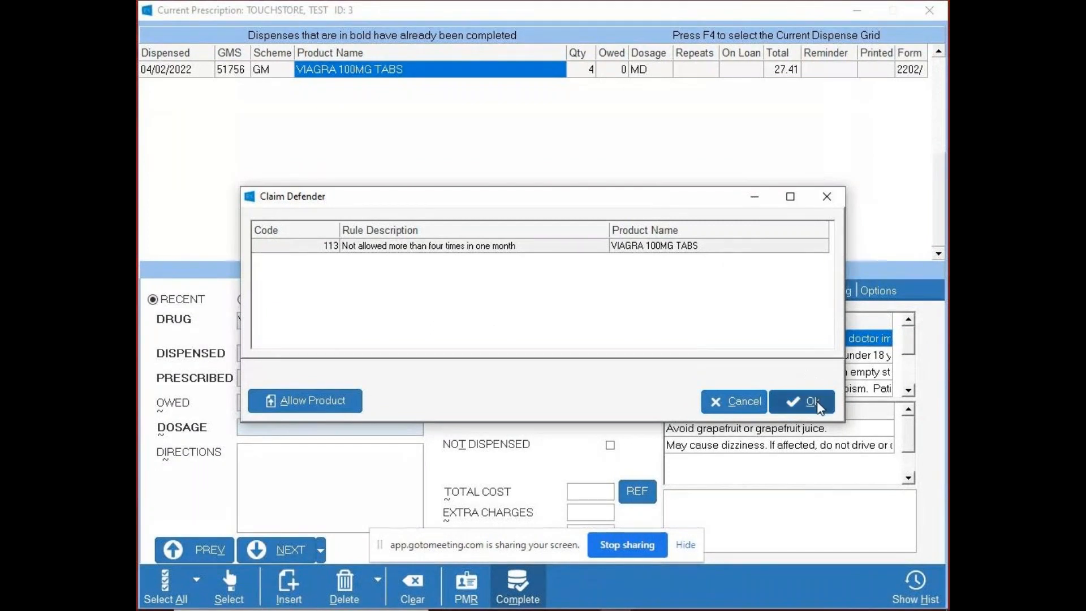
# - Cancel the Claim Defender check and delete the whole VIAGRA script
pyautogui.click(738, 395)
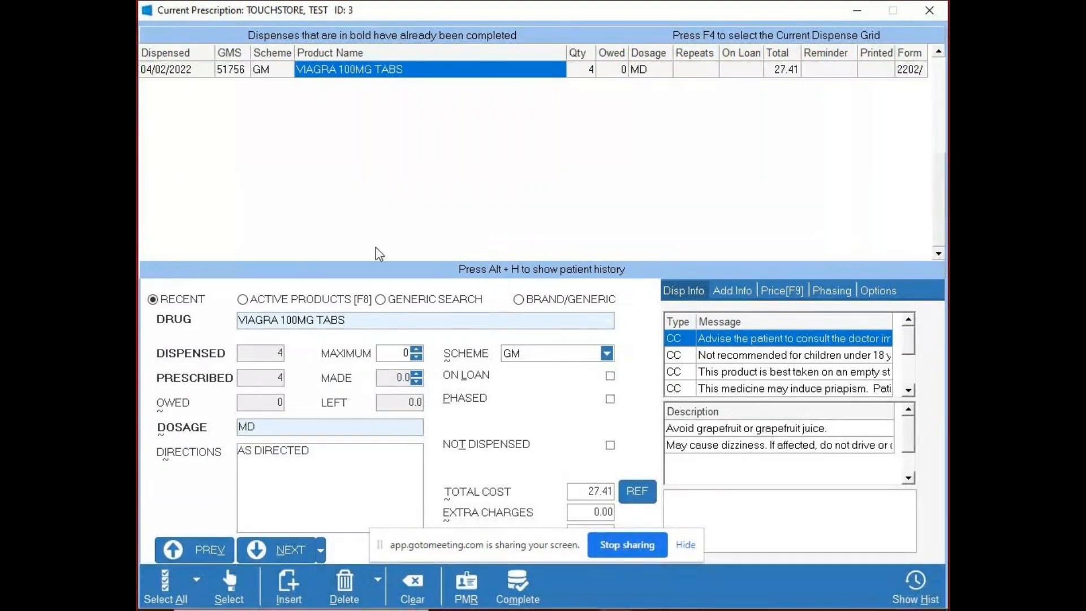
pyautogui.click(379, 579)
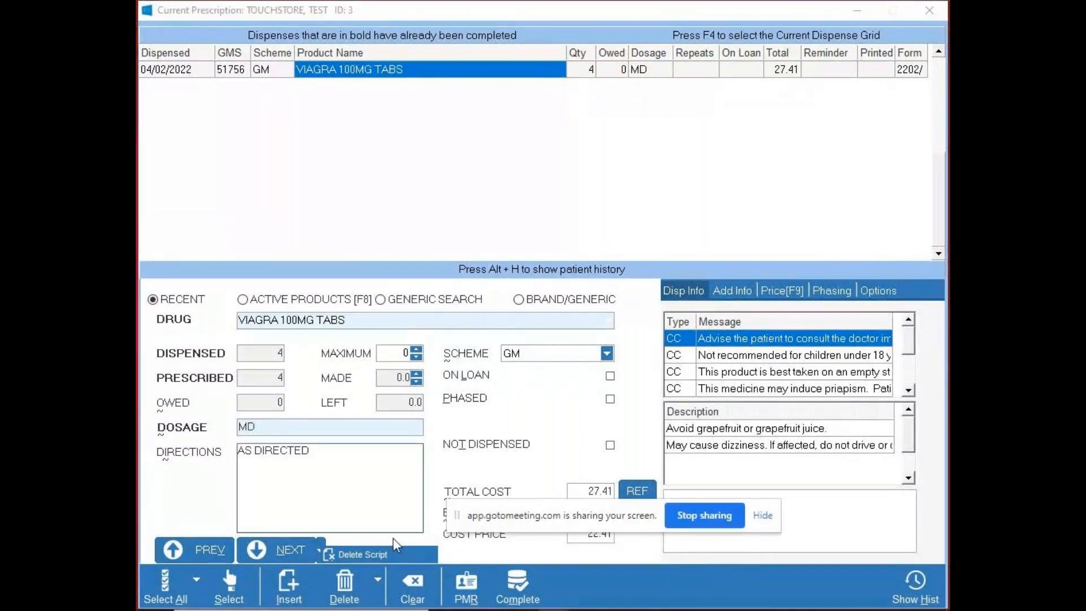
pyautogui.click(354, 557)
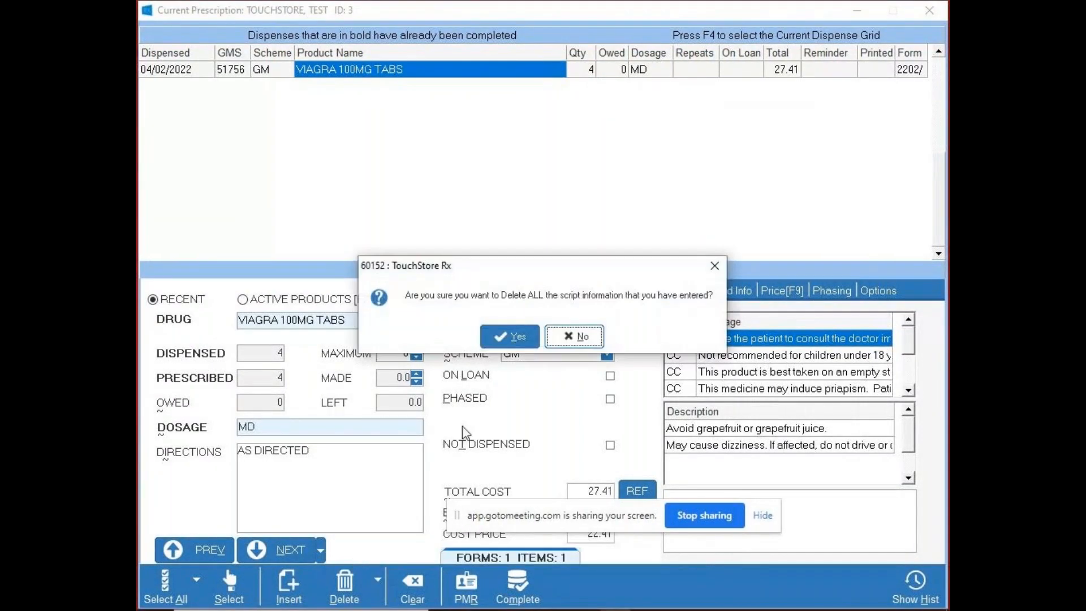
pyautogui.click(507, 337)
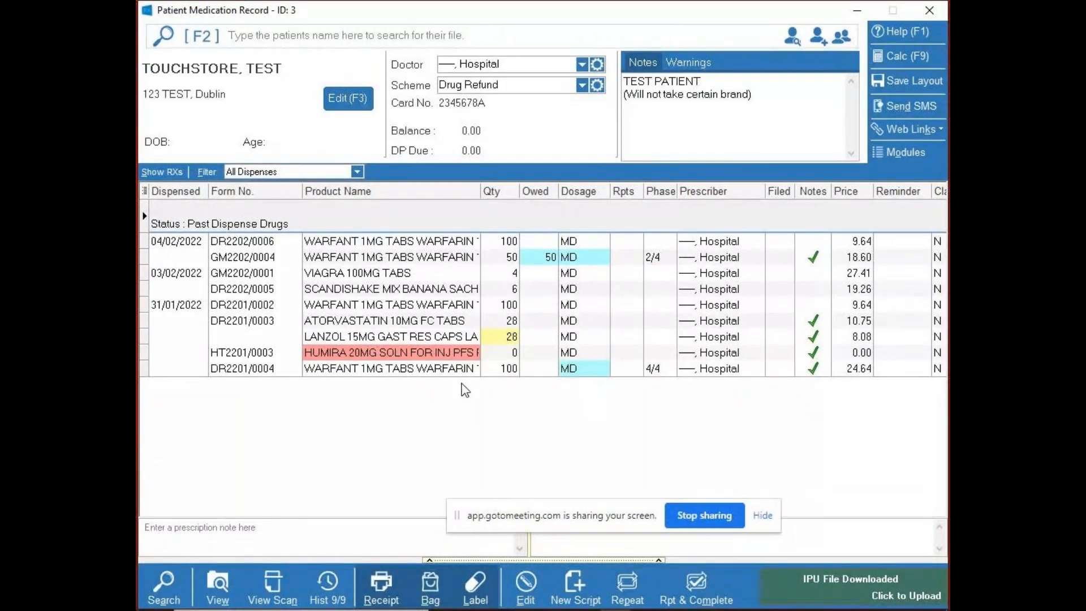
# - Start a new prescription with HUMIRA 20MG SOLN FOR INJ PFS PAED, clear the entry and return to the patient's medication record
pyautogui.press('Insert')
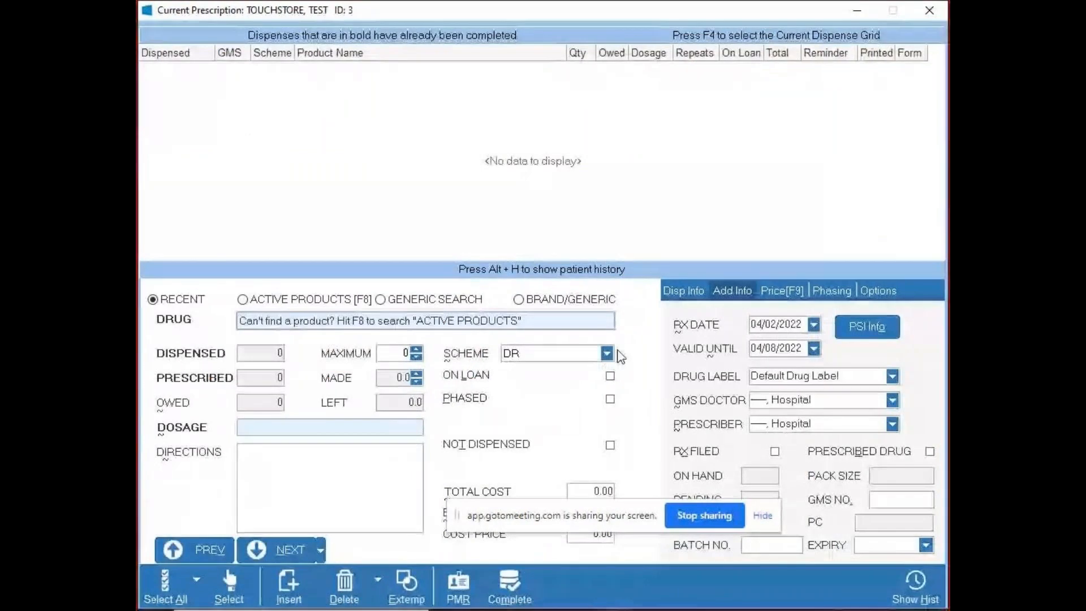
pyautogui.write('Hum')
pyautogui.press('Down')
pyautogui.press('Return')
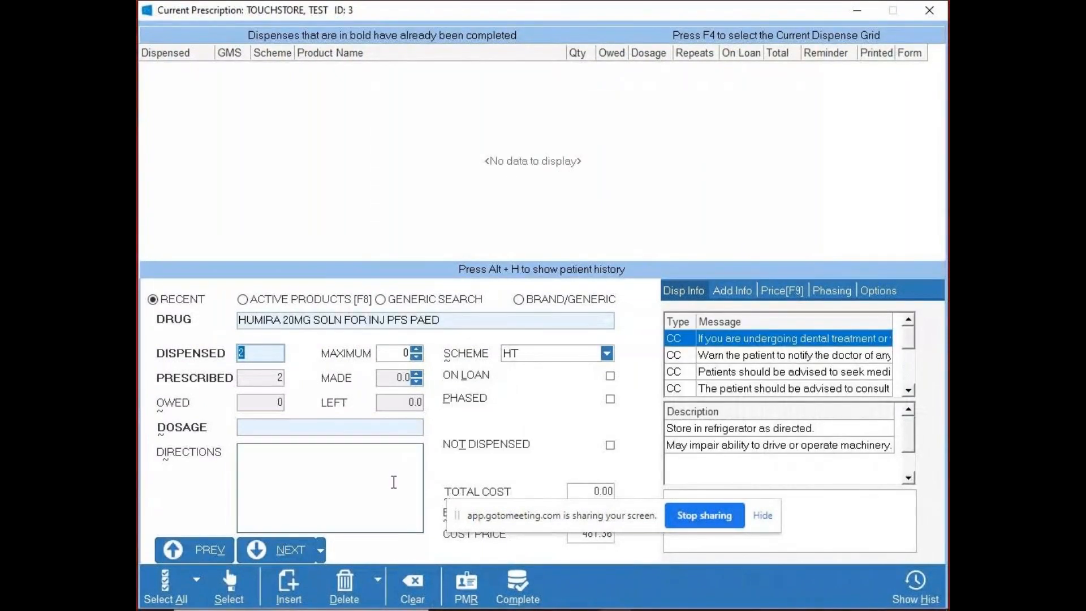
pyautogui.click(411, 588)
pyautogui.click(473, 596)
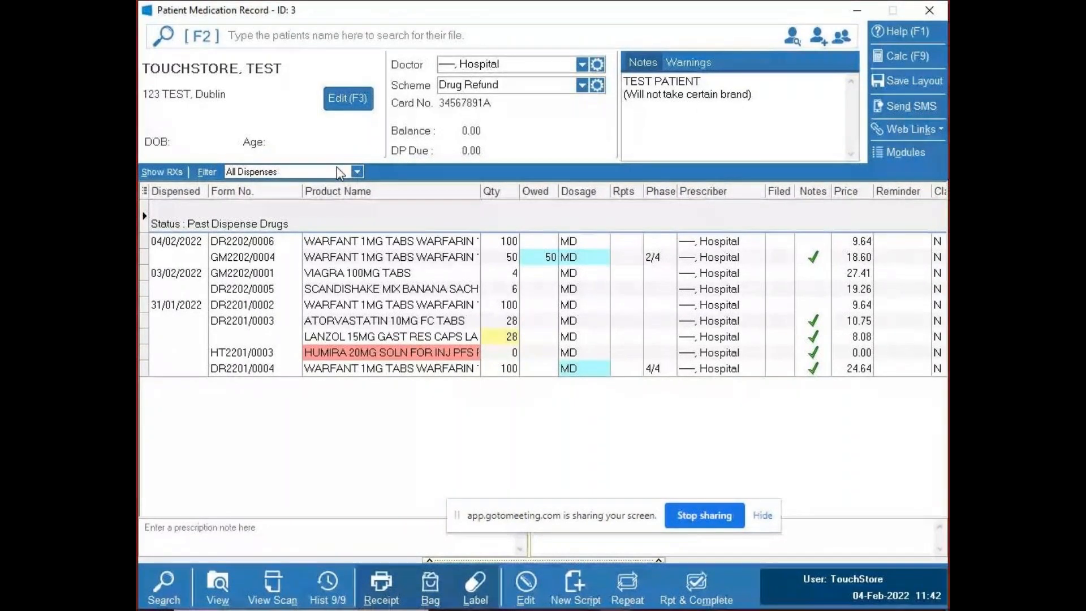
# - Try adding Epilepsy as another LTI condition in the patient's medical details, and cancel the changes
pyautogui.click(347, 97)
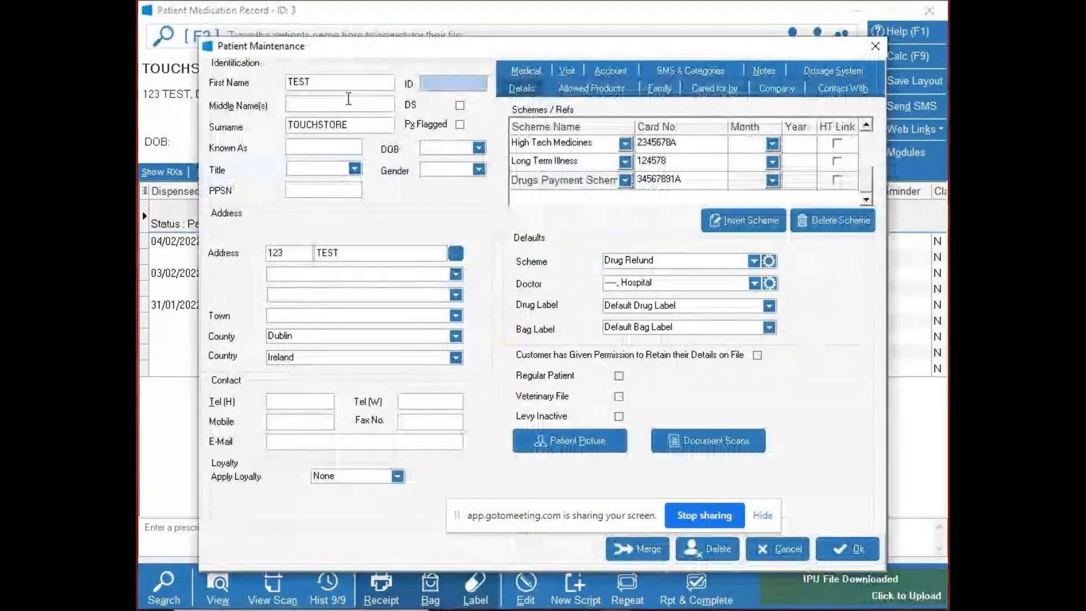
pyautogui.click(524, 69)
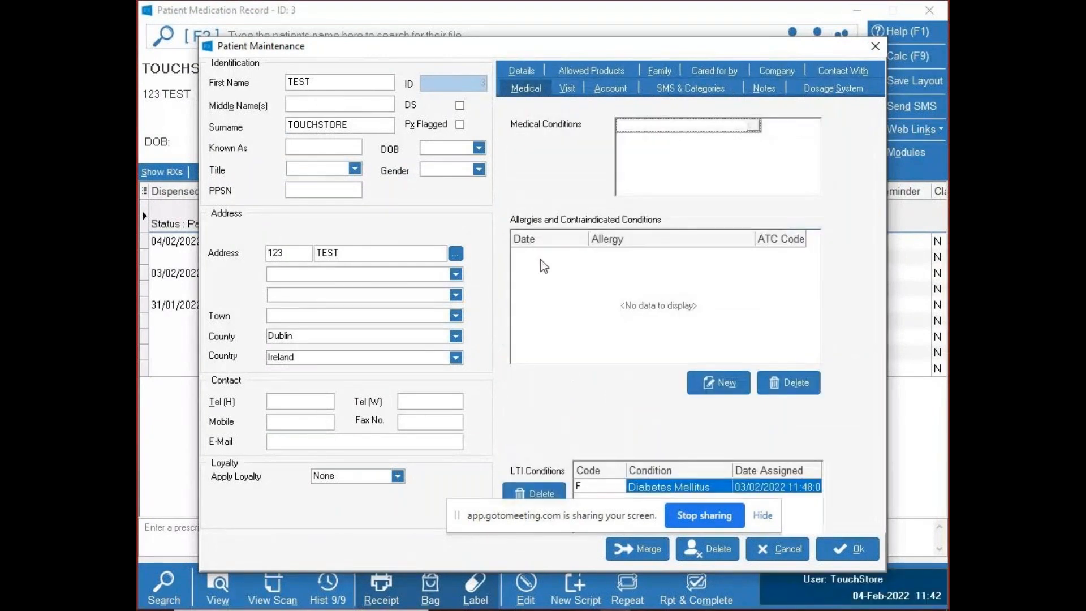
pyautogui.moveTo(592, 513); pyautogui.dragTo(305, 510)
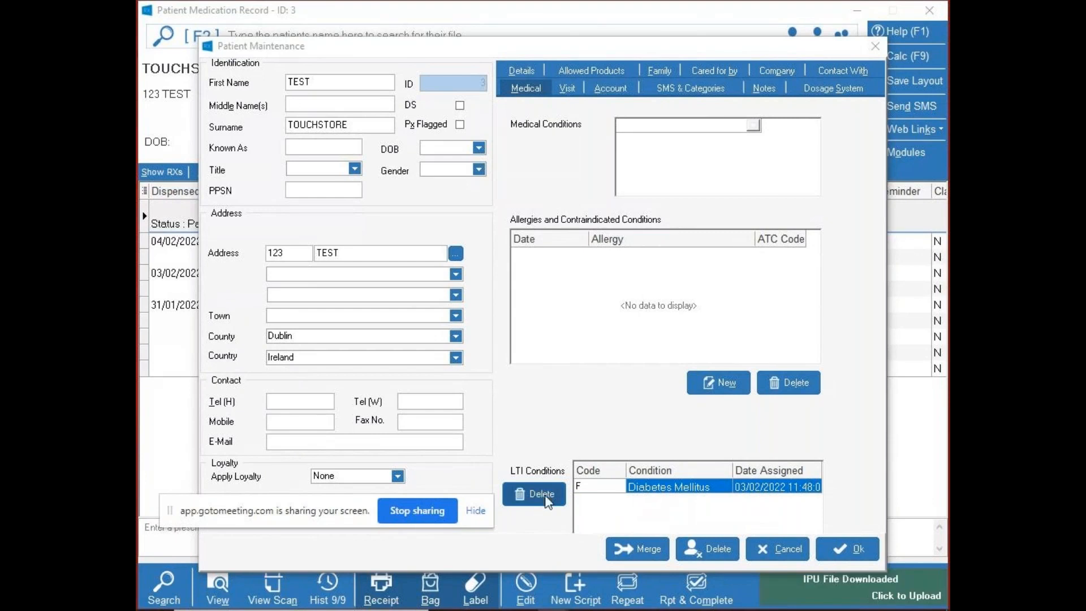
pyautogui.click(667, 499)
pyautogui.click(662, 490)
pyautogui.press('Down')
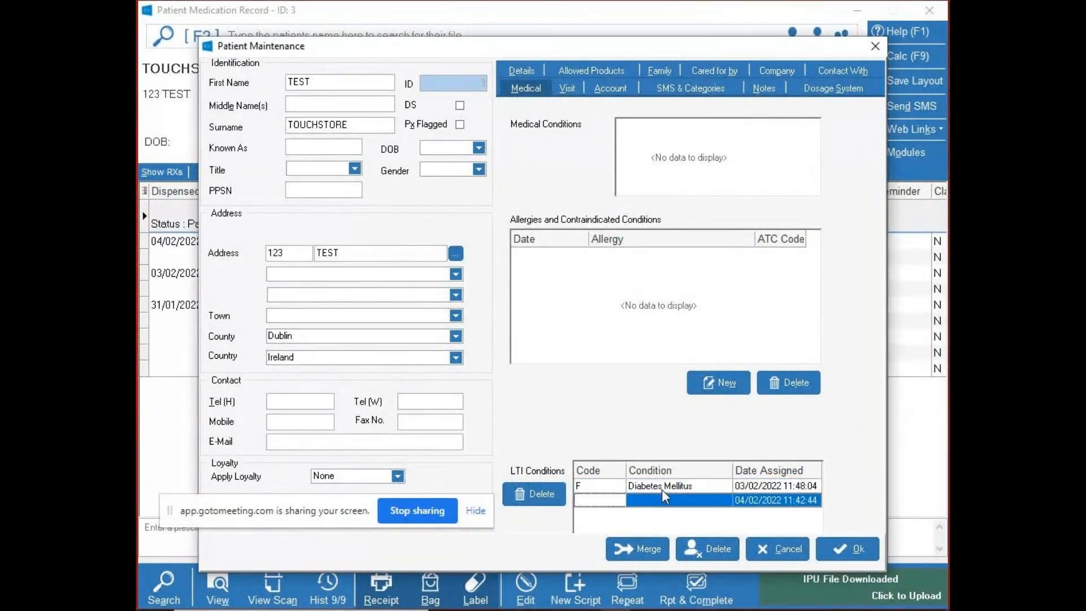
pyautogui.click(727, 500)
pyautogui.click(727, 500)
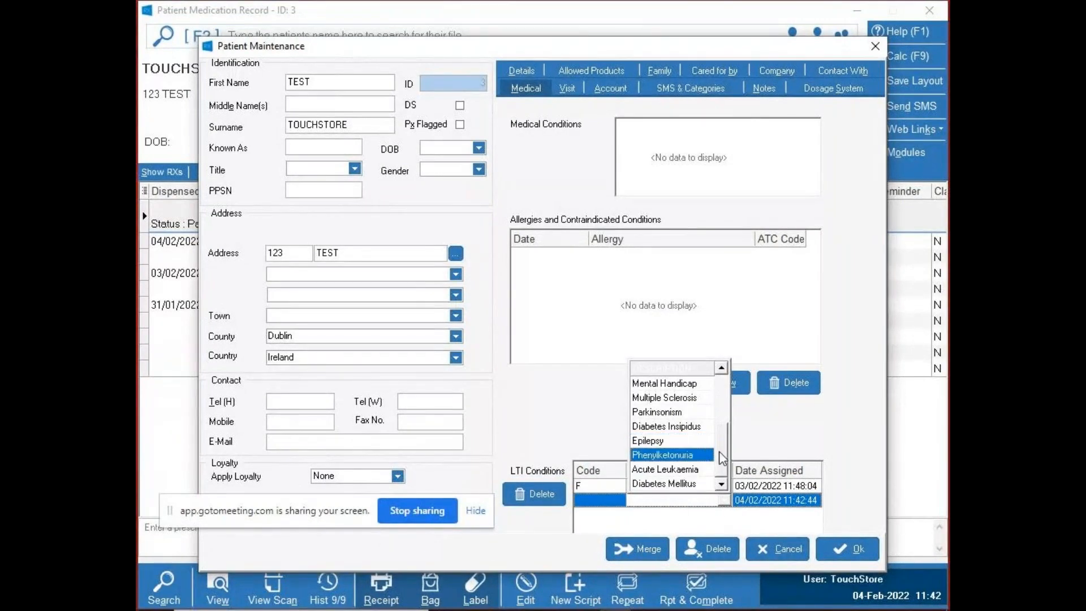
pyautogui.click(693, 442)
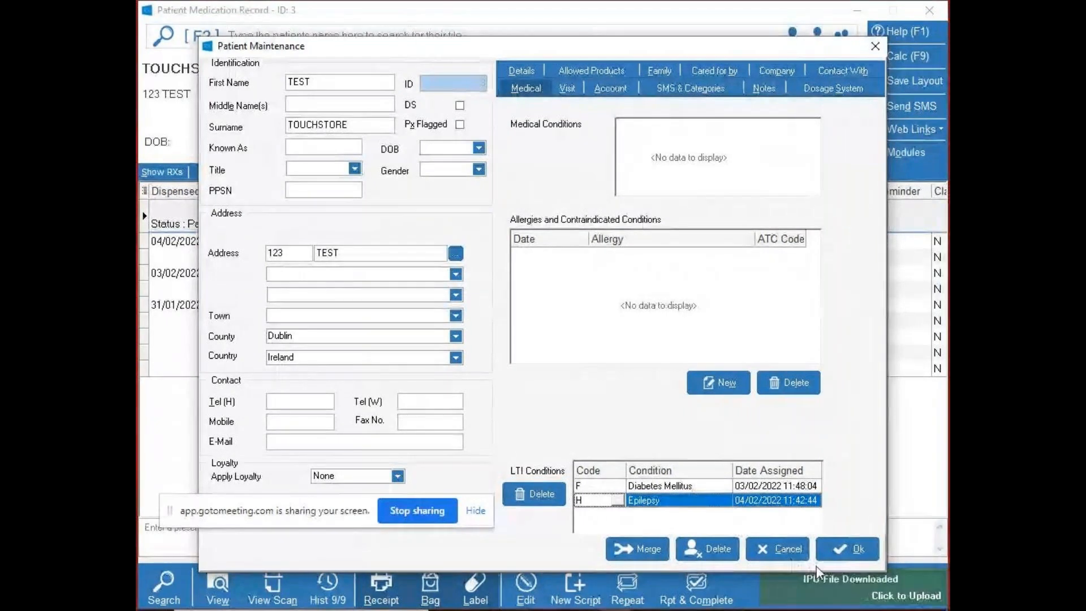
pyautogui.click(799, 557)
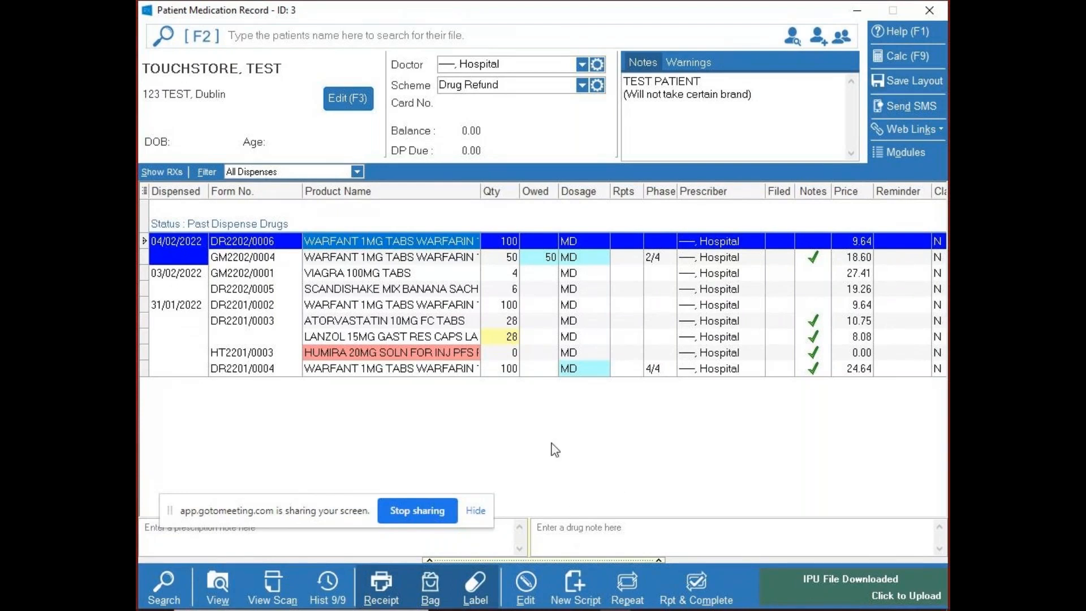
pyautogui.click(857, 9)
pyautogui.moveTo(559, 595)
pyautogui.click(503, 510)
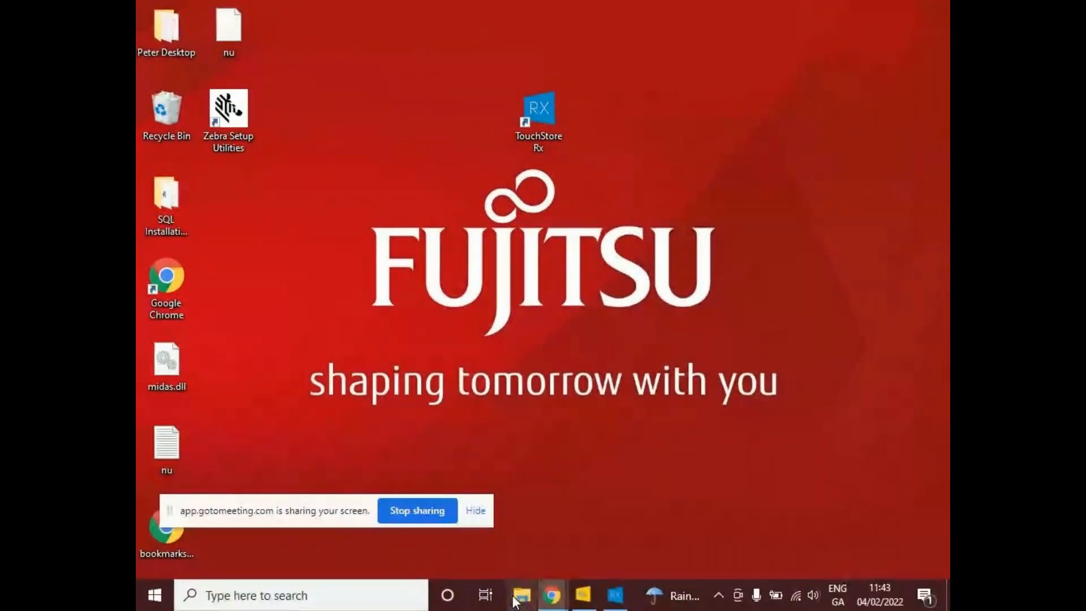
pyautogui.click(618, 602)
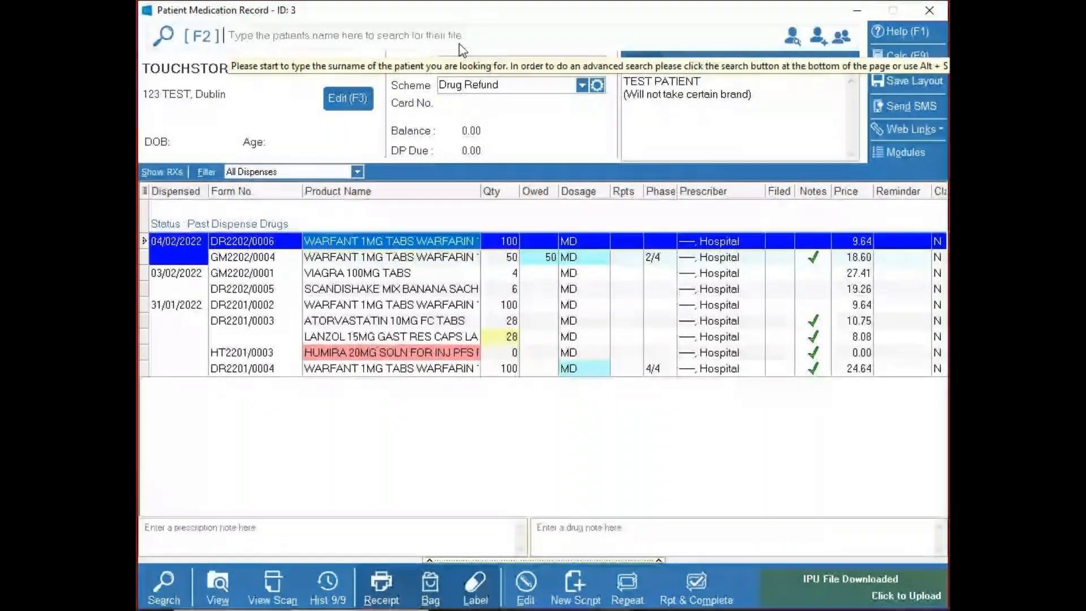
# - Open the 100-tablet WARFANT 1MG item dispensed on 04/02/2022 for editing and bring up its free type labels
pyautogui.click(365, 273)
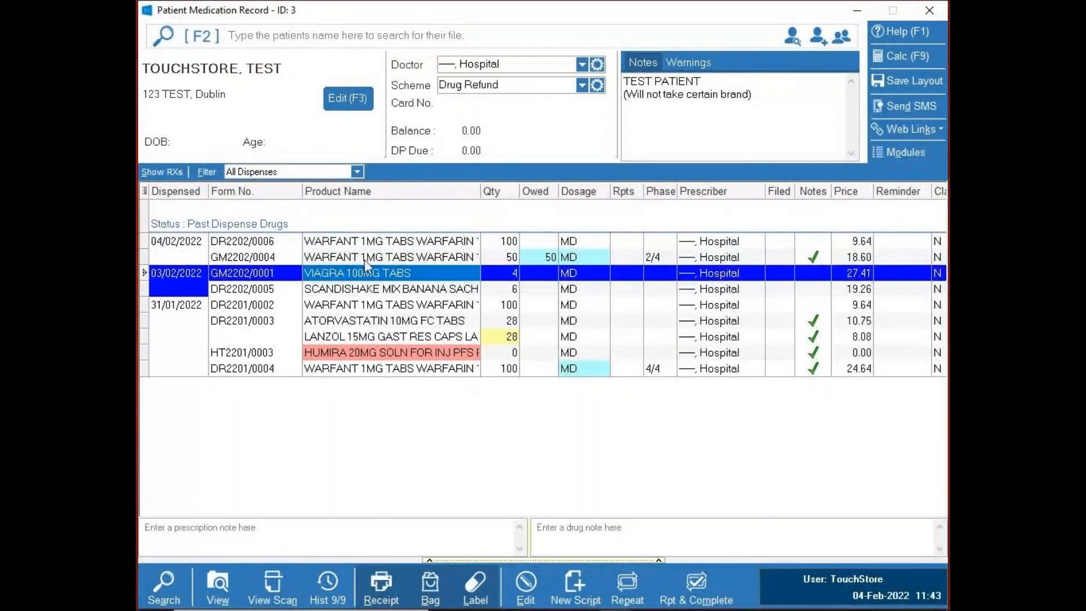
pyautogui.click(360, 247)
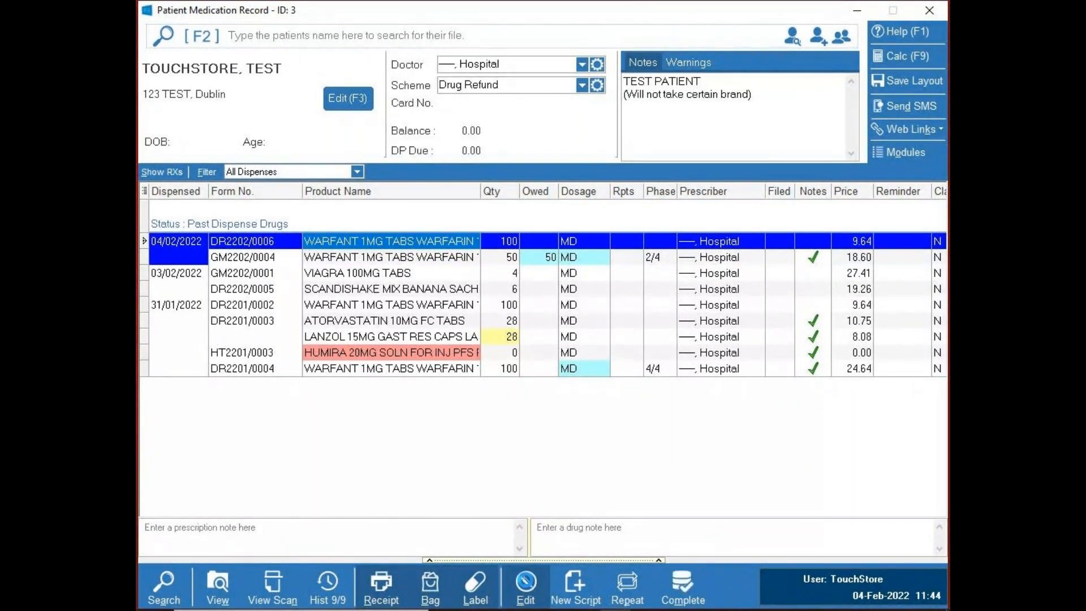
pyautogui.click(525, 585)
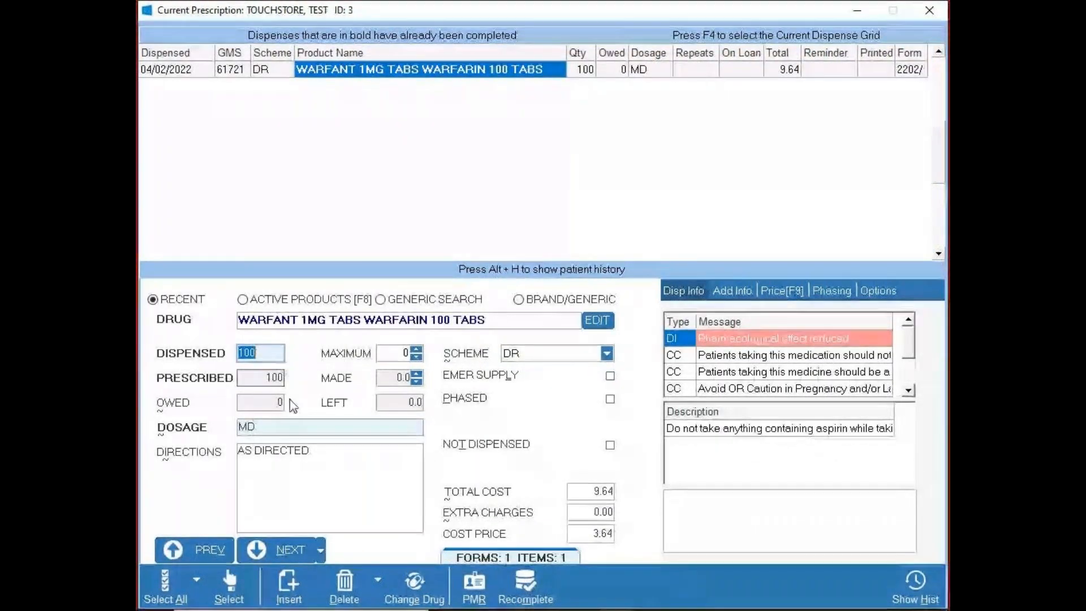
pyautogui.click(321, 551)
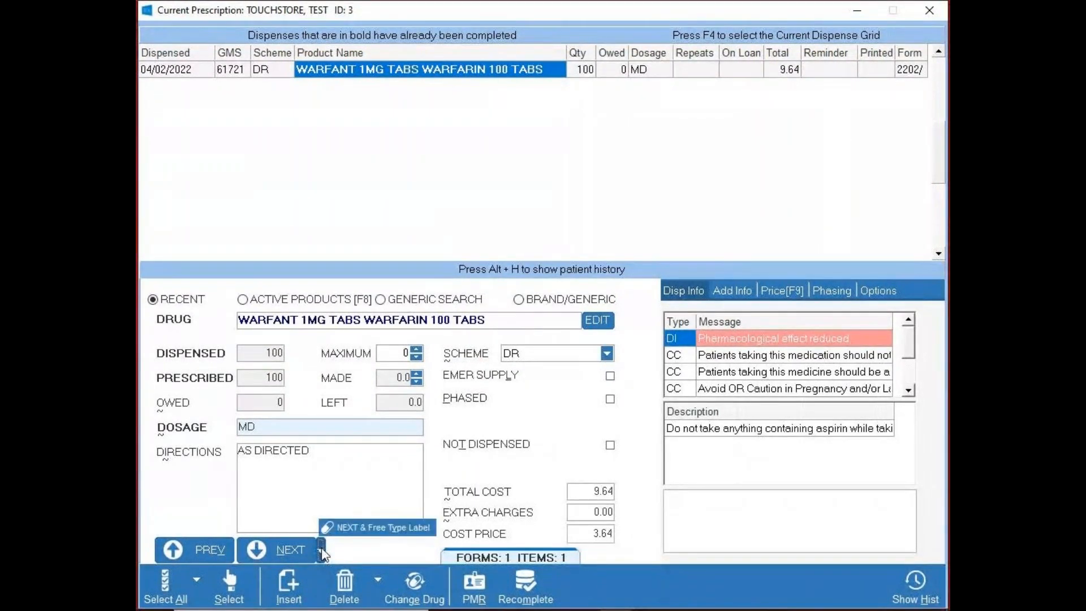
pyautogui.click(378, 529)
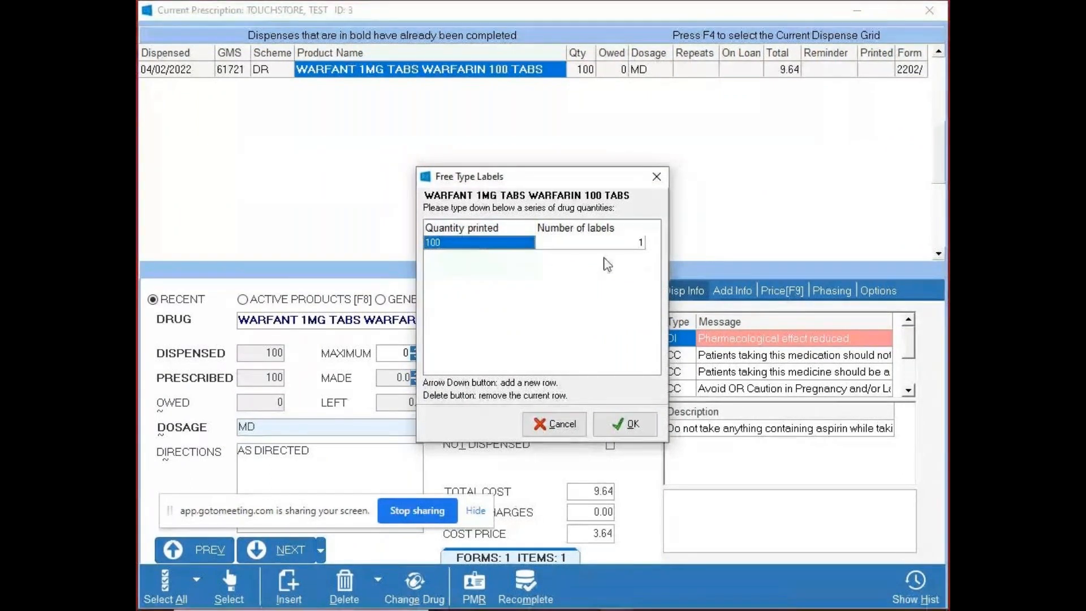
# - Try a printed quantity of 25 on 4 free type labels for WARFANT 1MG, and cancel the labels
pyautogui.click(457, 244)
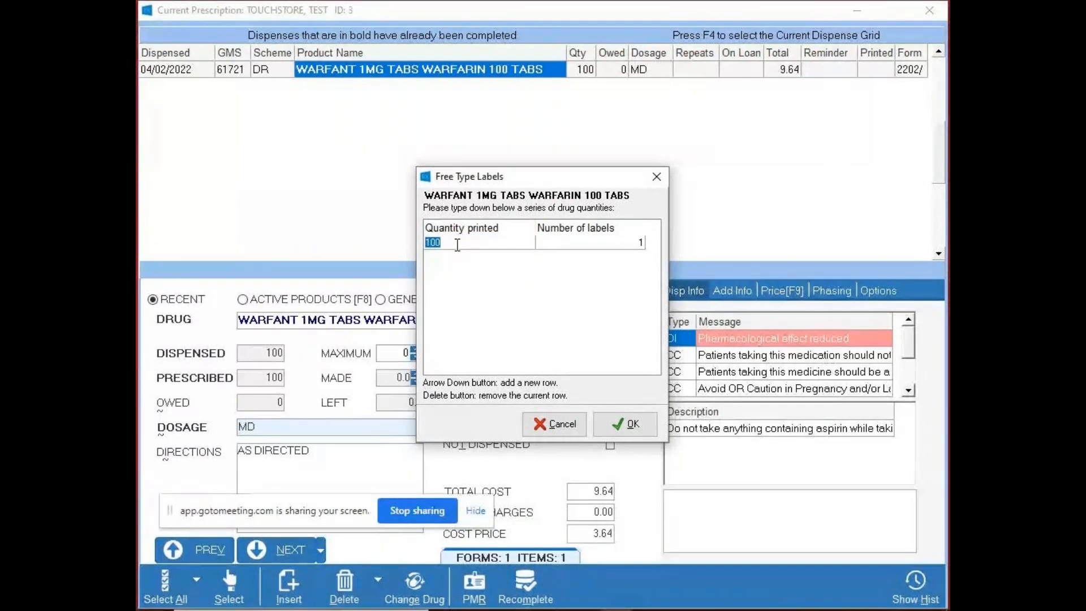
pyautogui.write('25')
pyautogui.click(586, 248)
pyautogui.write('4')
pyautogui.click(436, 240)
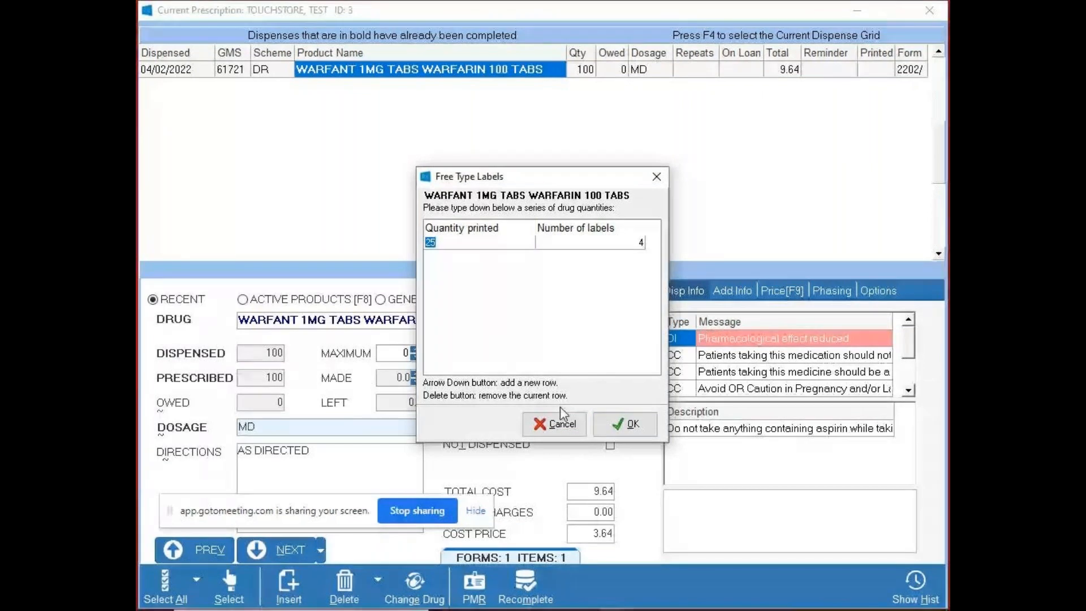
pyautogui.click(564, 426)
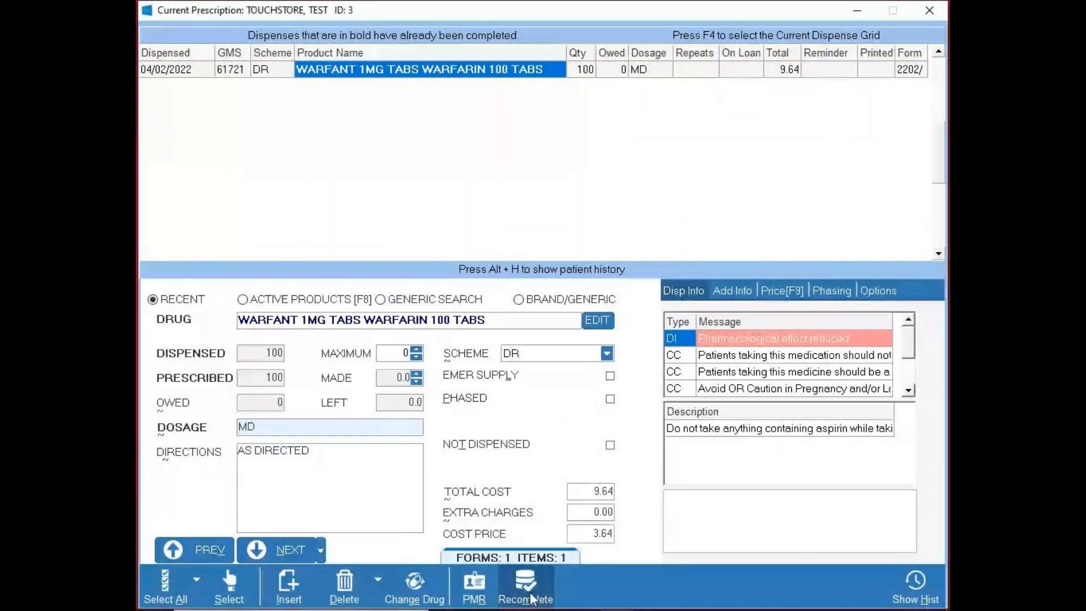
pyautogui.click(593, 497)
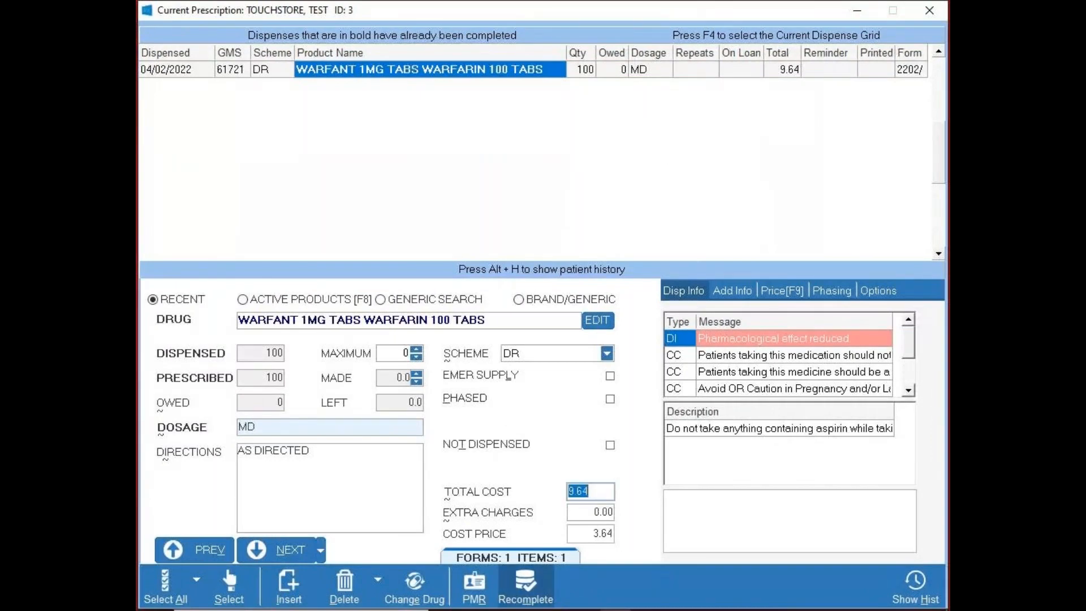
pyautogui.press('super')
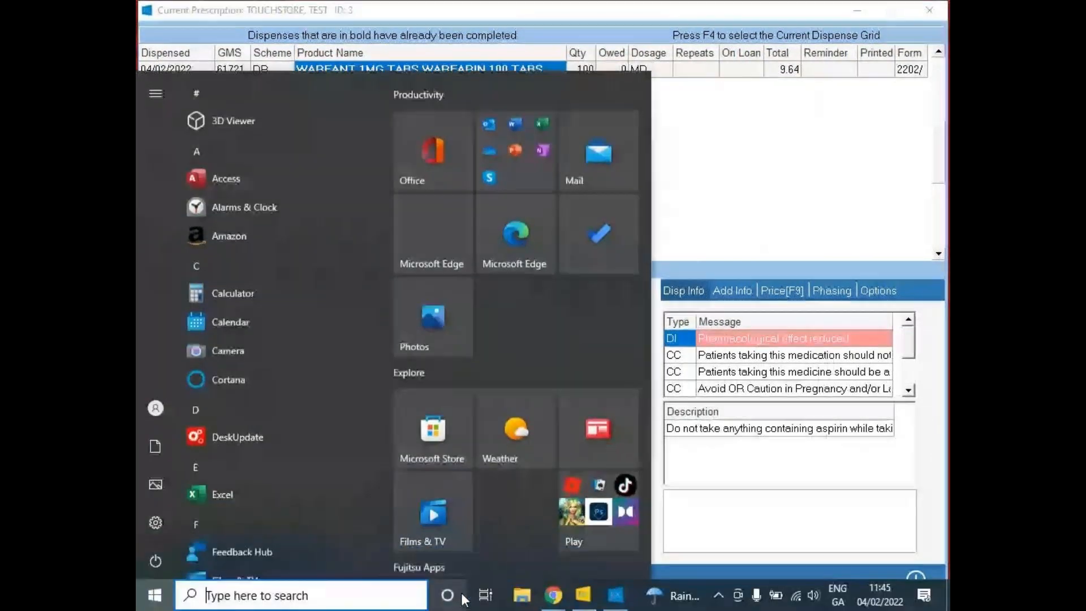
pyautogui.click(845, 31)
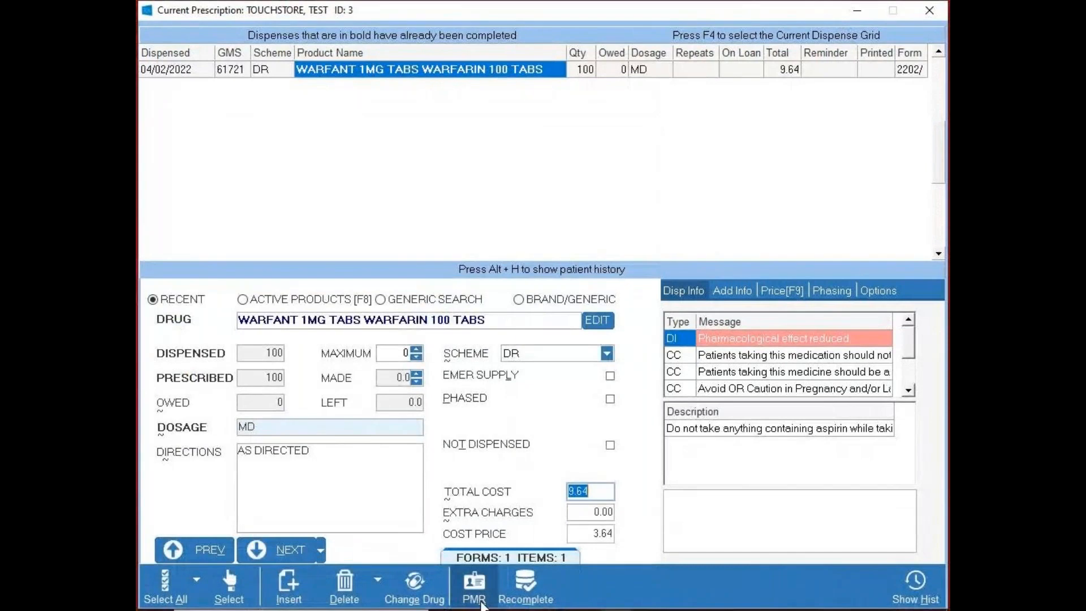
pyautogui.click(857, 10)
pyautogui.click(614, 594)
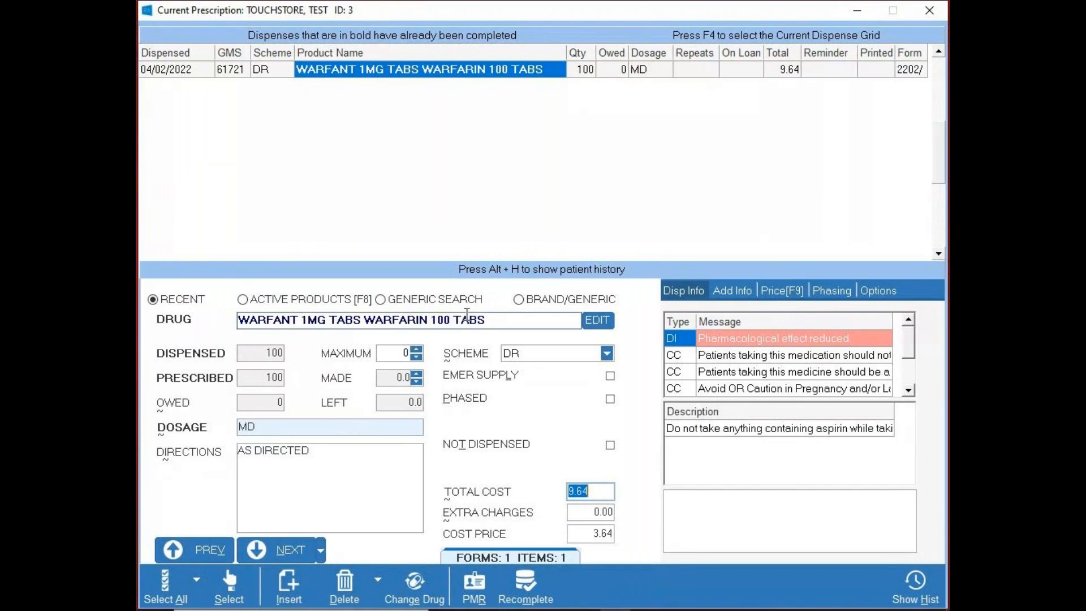
# - View the list of keyboard shortcuts for the dispensing screen, moving the screen-sharing notice out of the way, and close the list
pyautogui.press('F1')
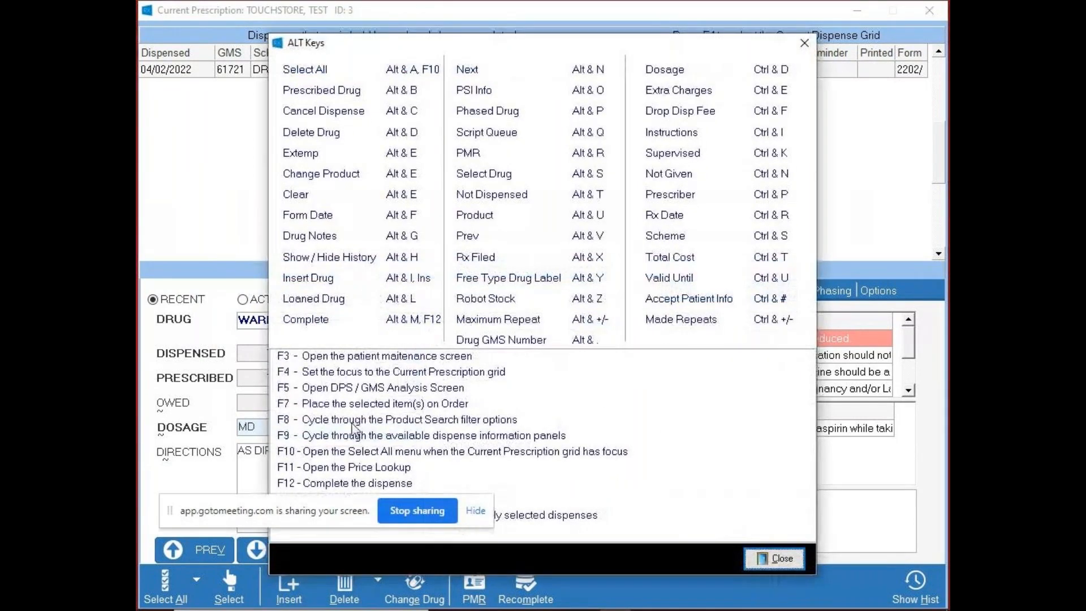
pyautogui.moveTo(326, 506); pyautogui.dragTo(328, 560)
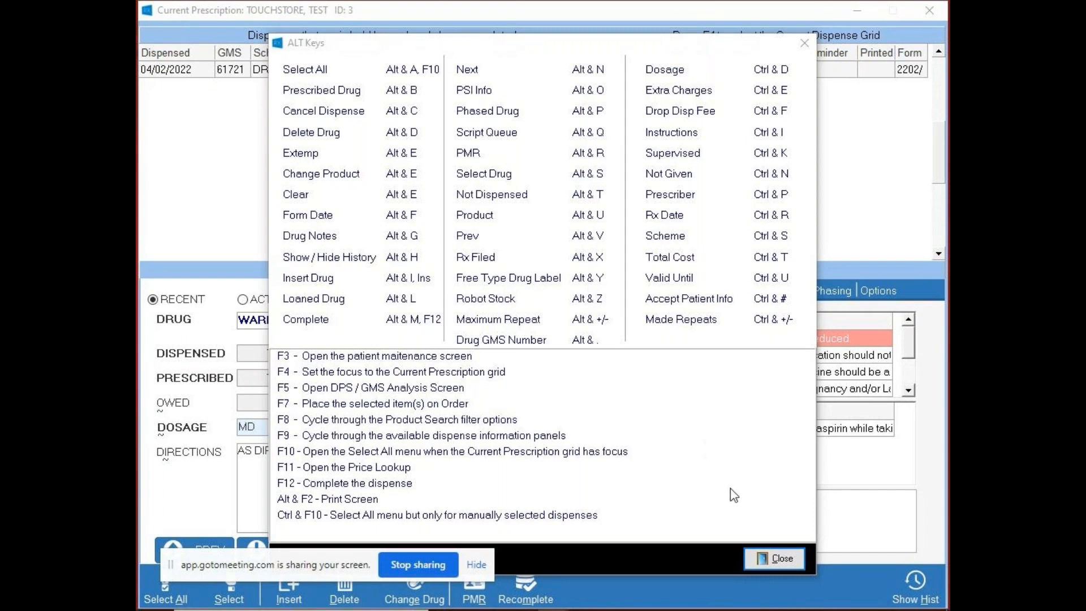
pyautogui.click(759, 559)
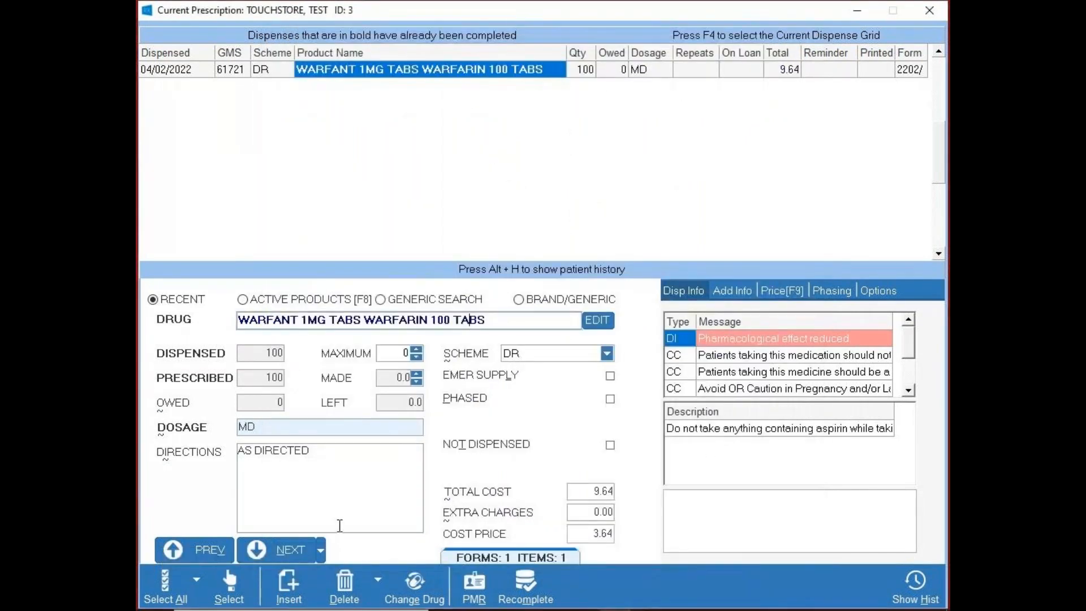
# - Bring up the free type labels for WARFANT 1MG, cancel them and recomplete the prescription
pyautogui.hotkey('alt', 'y')
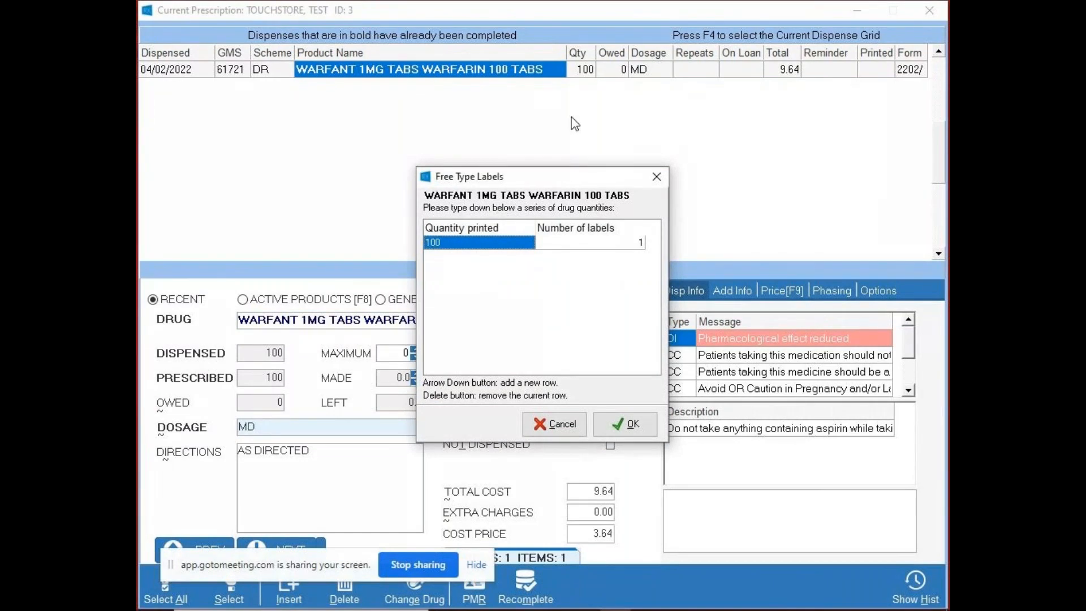
pyautogui.click(557, 424)
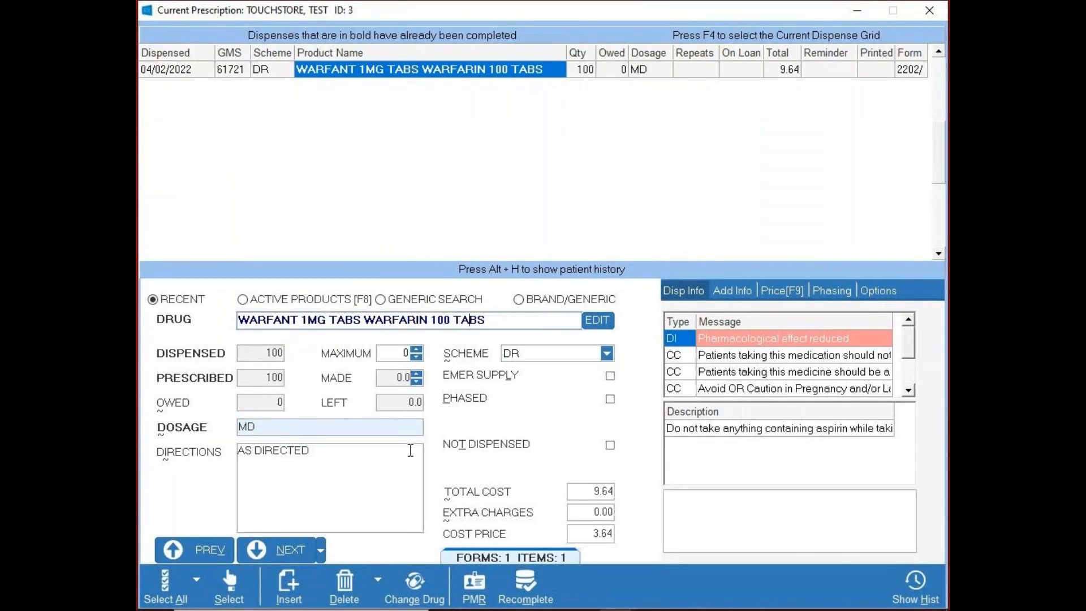
pyautogui.click(525, 581)
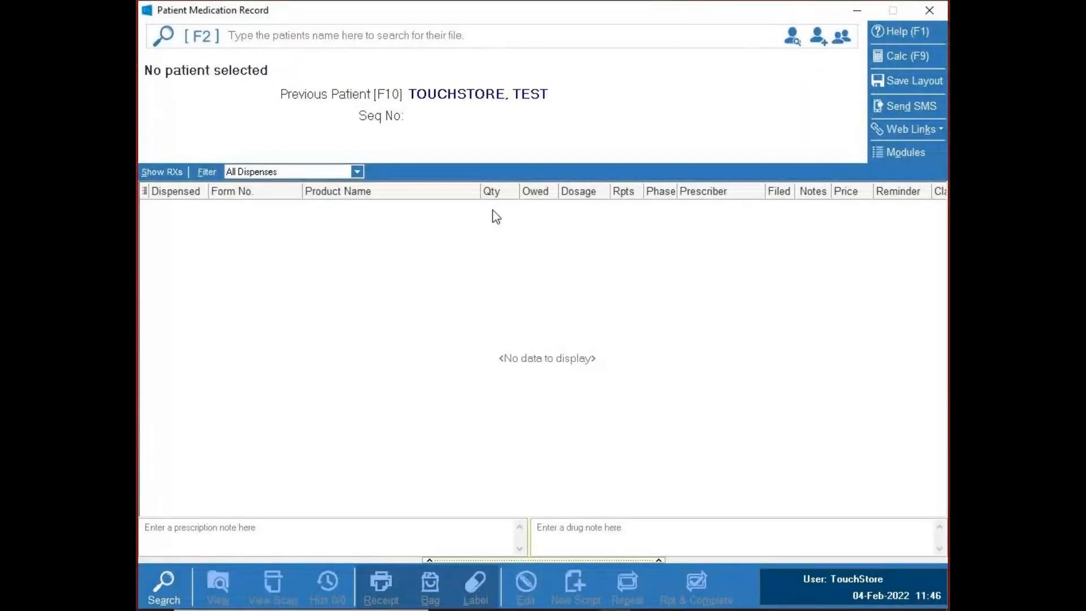
# - Reopen the previous patient's record and open the 100-tablet WARFANT 1MG item dispensed on 04/02/2022 for editing
pyautogui.press('F10')
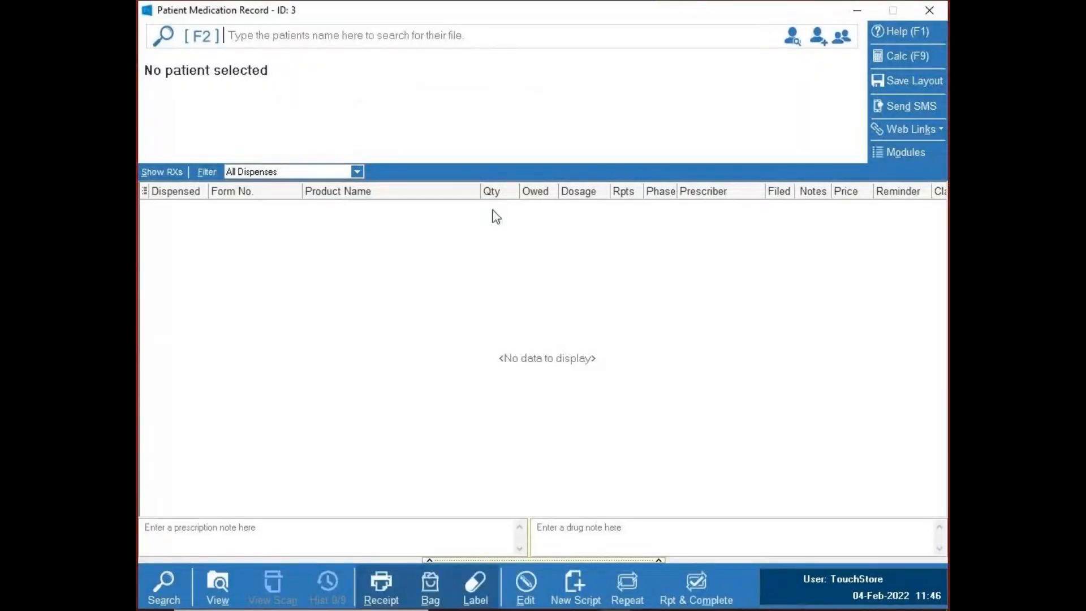
pyautogui.click(388, 242)
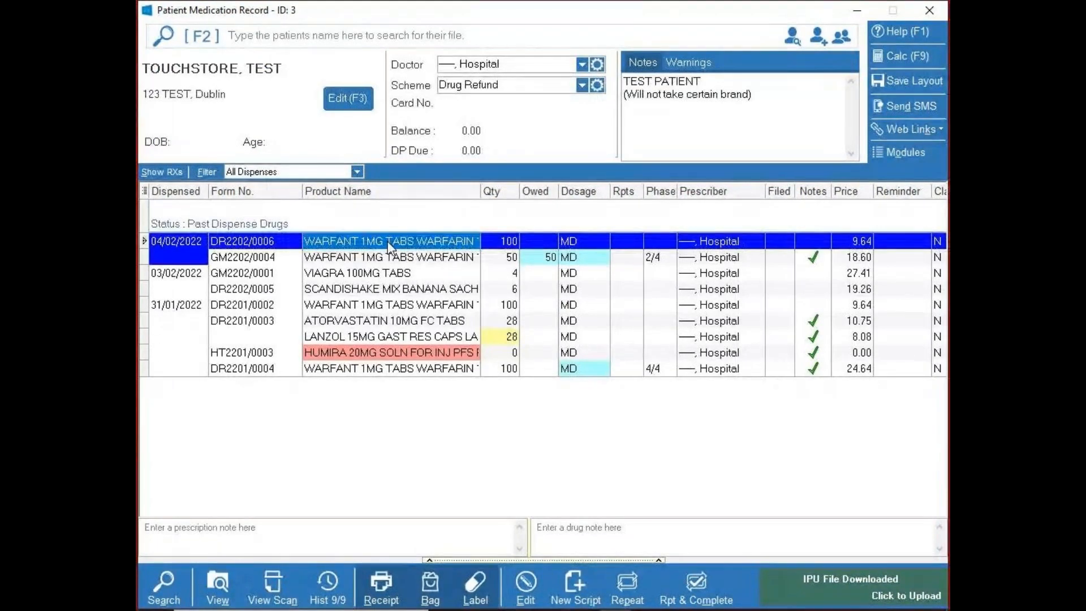
pyautogui.click(527, 580)
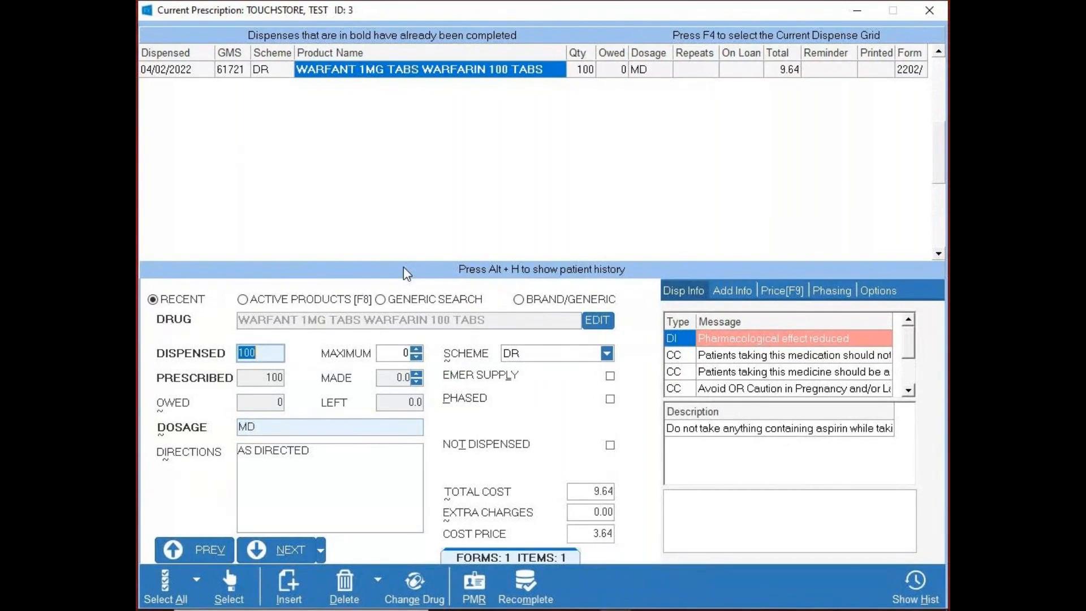
# - Forward-date the dispense date of all items on the prescription to 01/03/2022
pyautogui.click(161, 578)
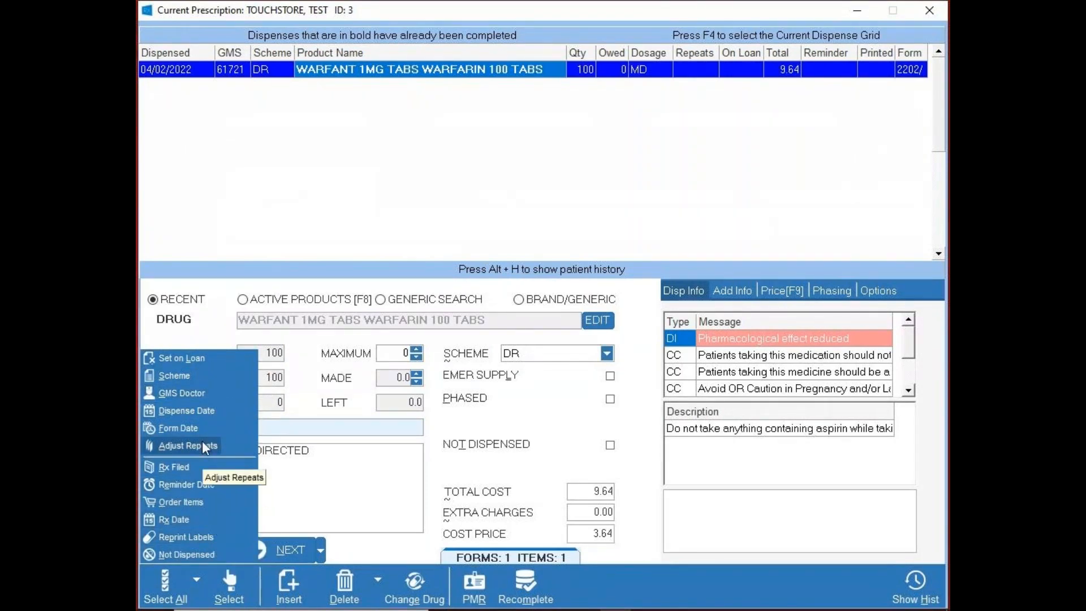
pyautogui.click(187, 410)
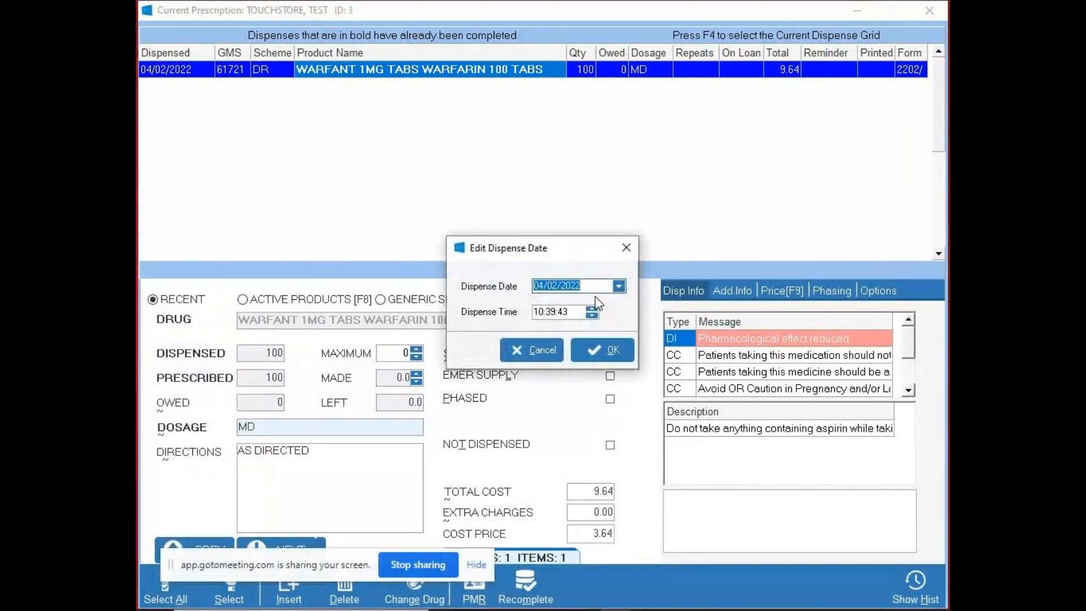
pyautogui.click(620, 287)
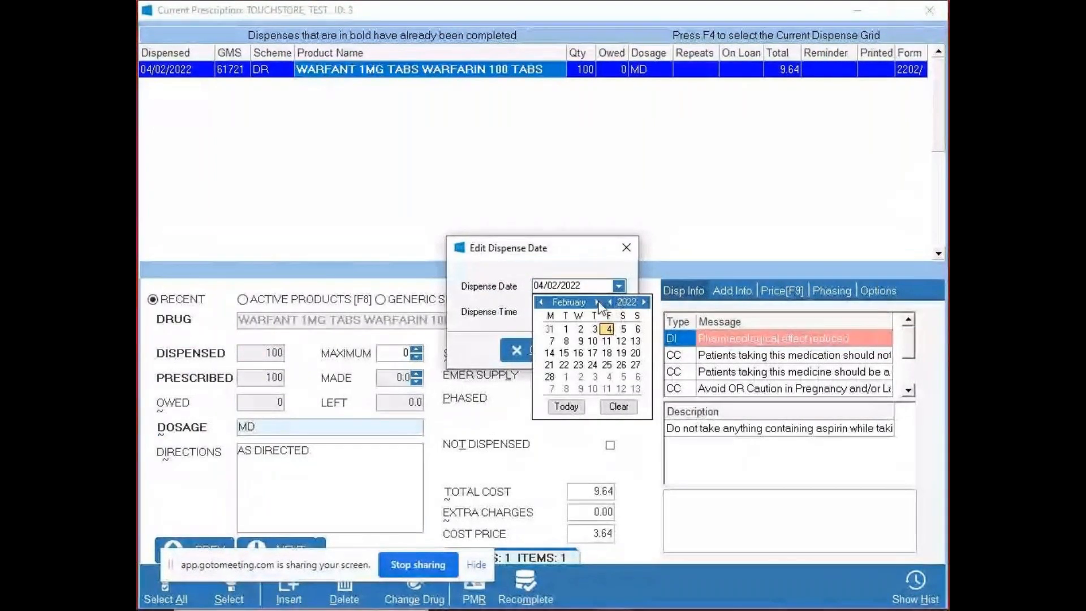
pyautogui.click(566, 329)
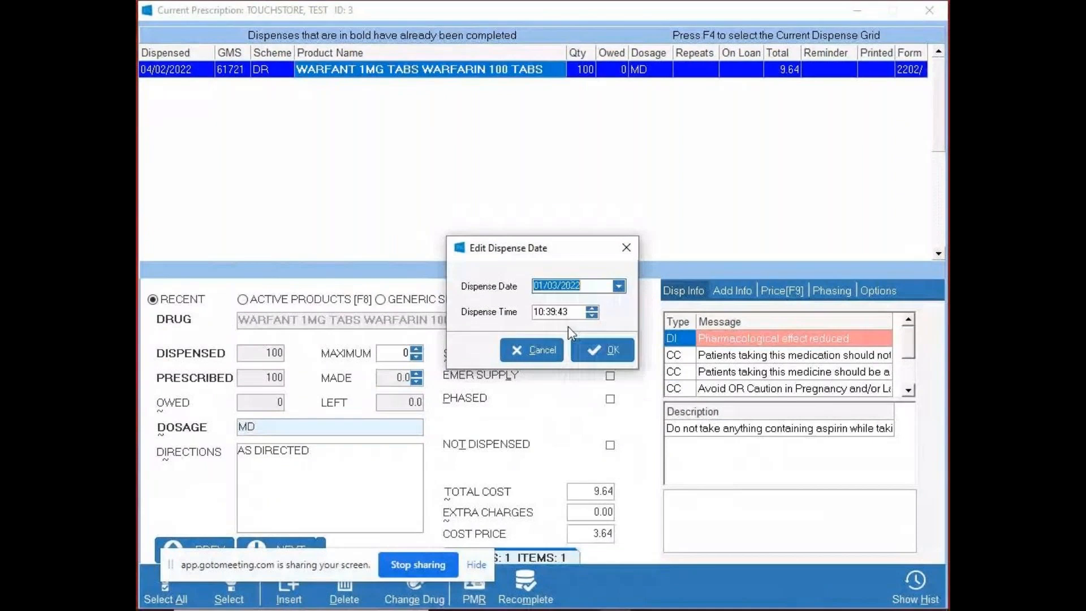
pyautogui.click(594, 352)
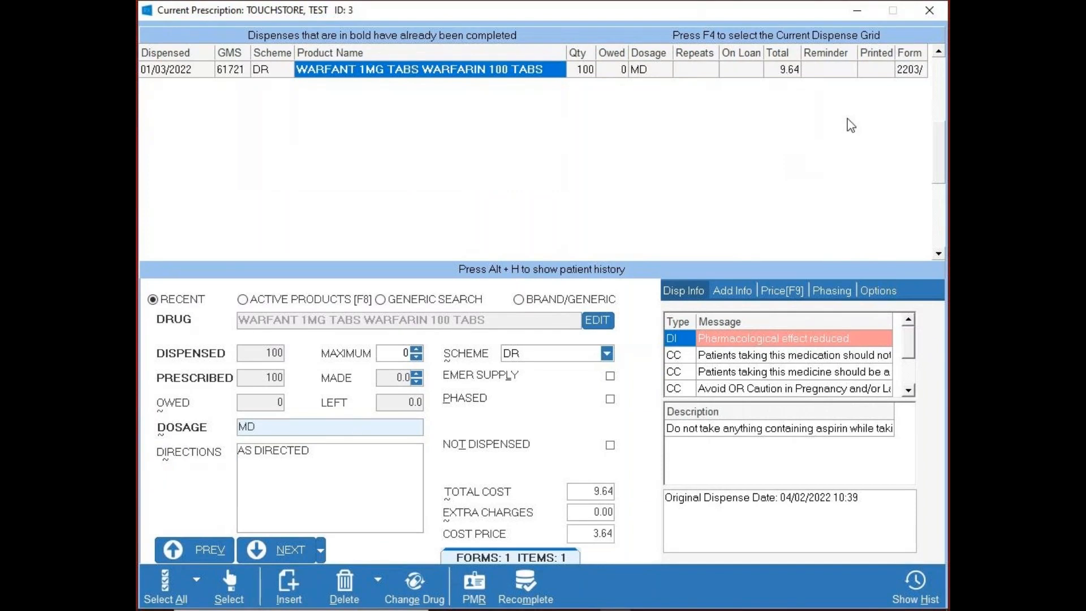
# - View the claim periods offered for the prescription's form date, leave that dialog, and review the other bulk change options
pyautogui.click(165, 582)
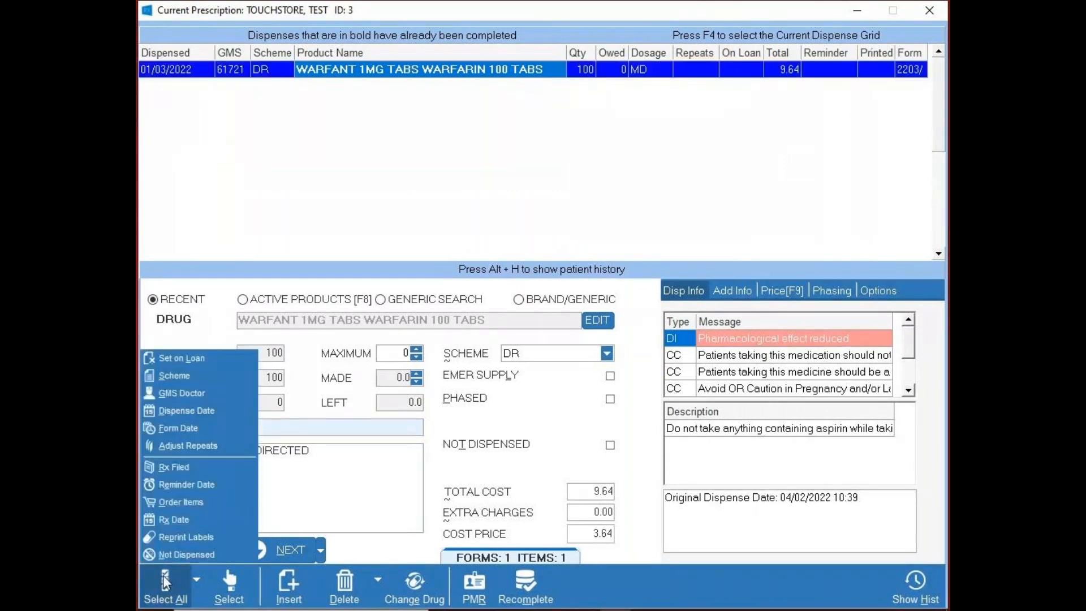
pyautogui.click(187, 428)
pyautogui.click(613, 298)
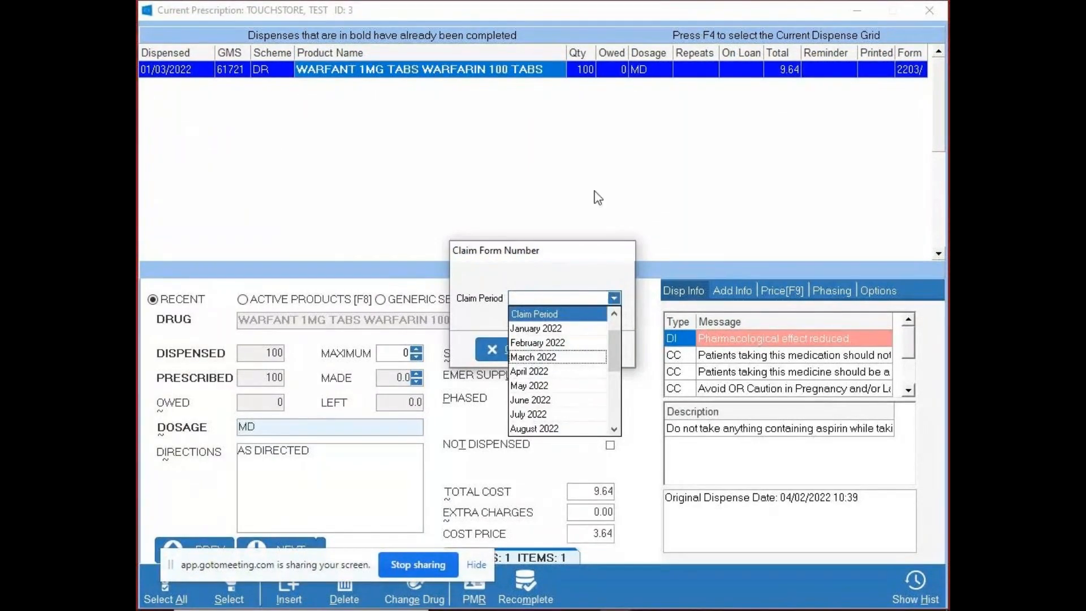
pyautogui.click(538, 343)
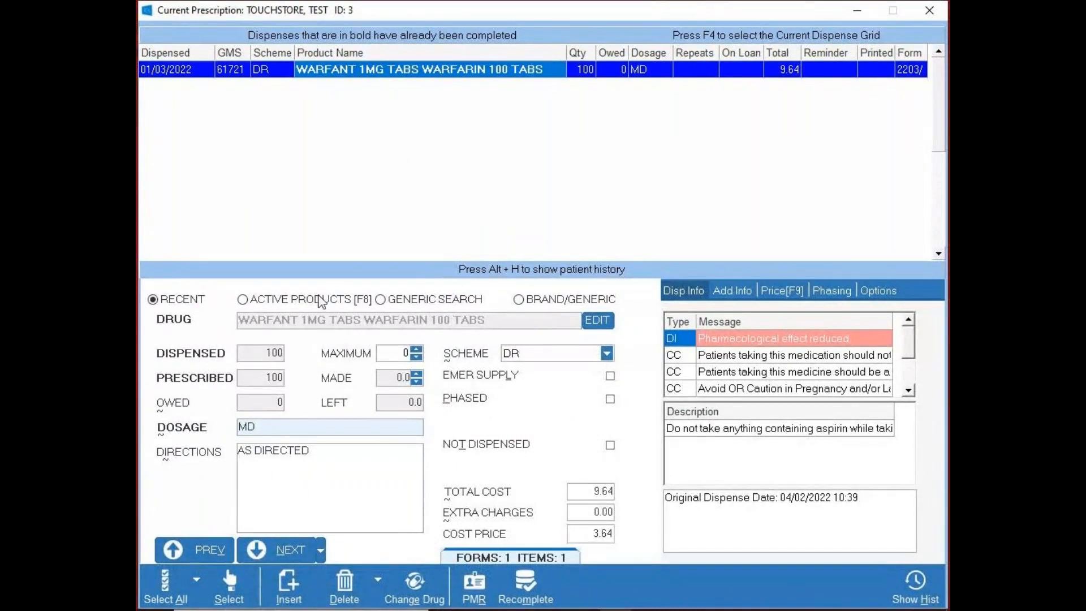
pyautogui.click(168, 598)
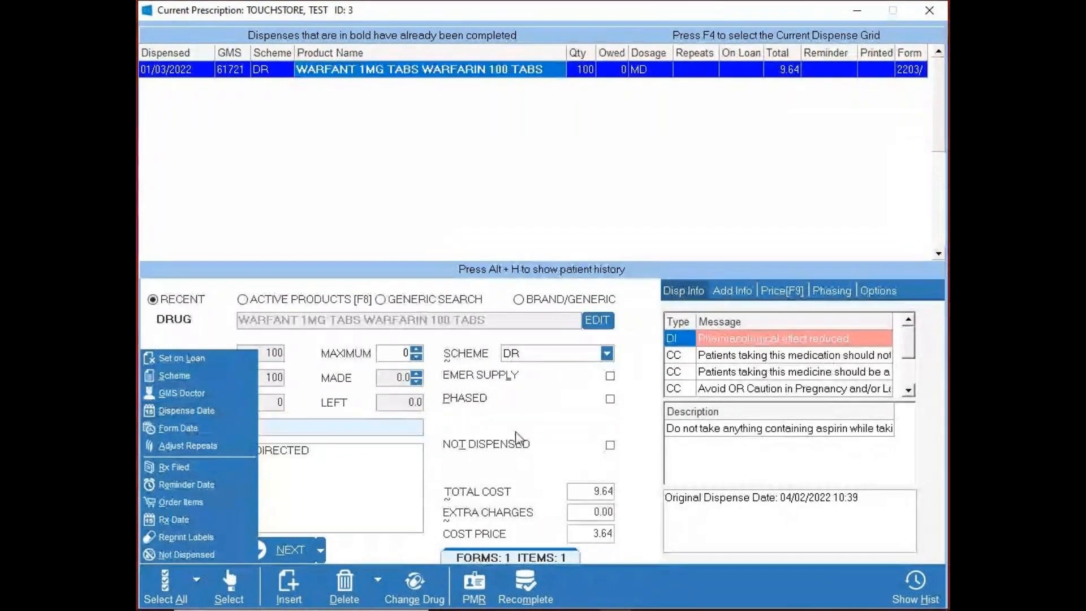
pyautogui.click(747, 501)
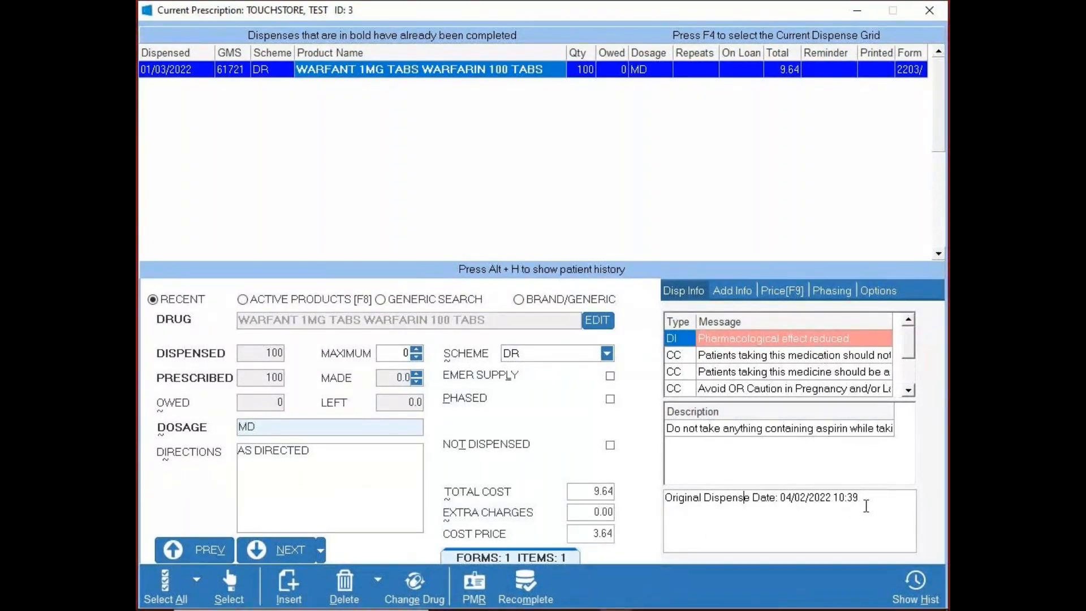
# - Recomplete the forward-dated prescription and reopen the previous patient's medication record
pyautogui.click(523, 588)
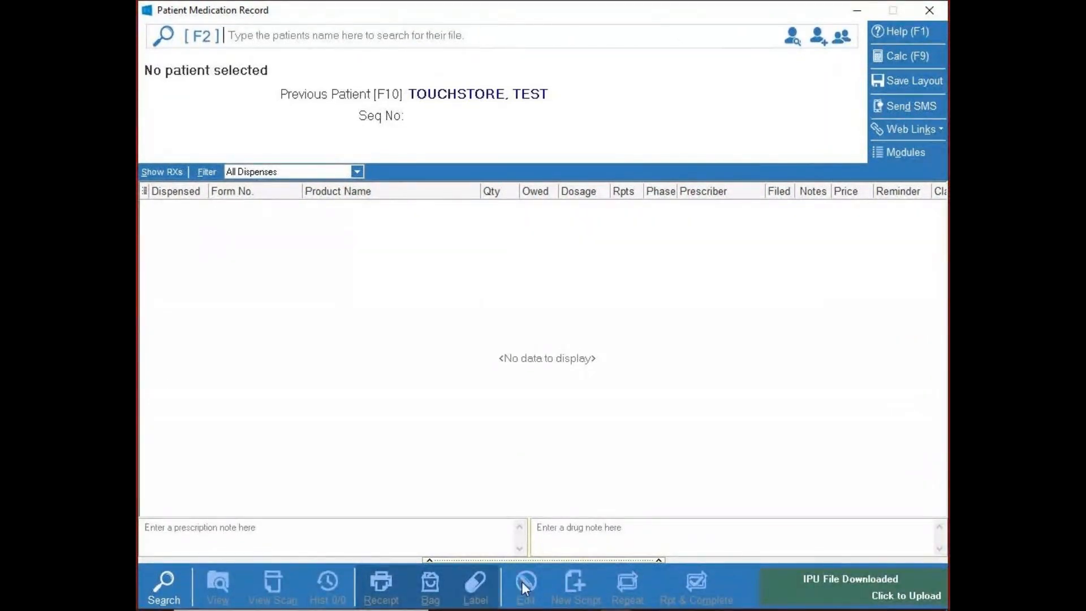
pyautogui.press('F10')
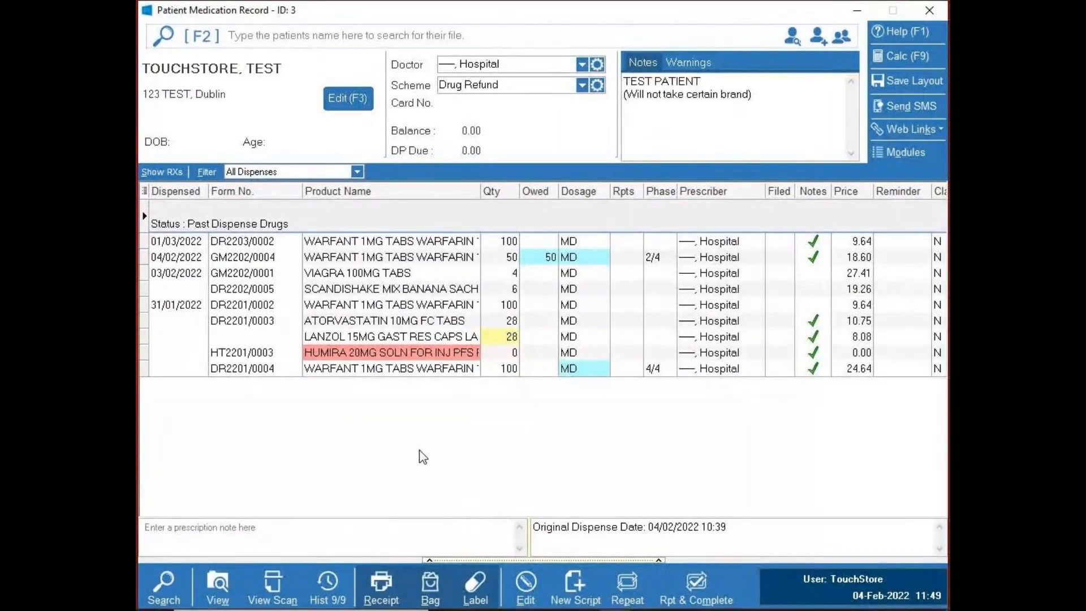
# - Open the 100-tablet WARFANT 1MG item dispensed on 01/03/2022 for editing
pyautogui.click(376, 243)
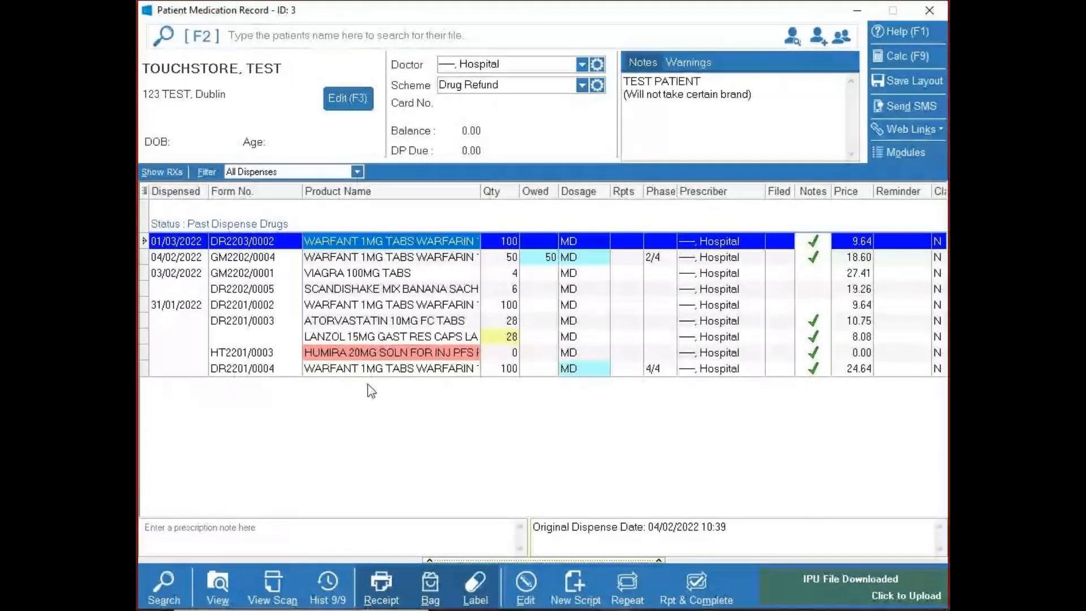
pyautogui.click(525, 588)
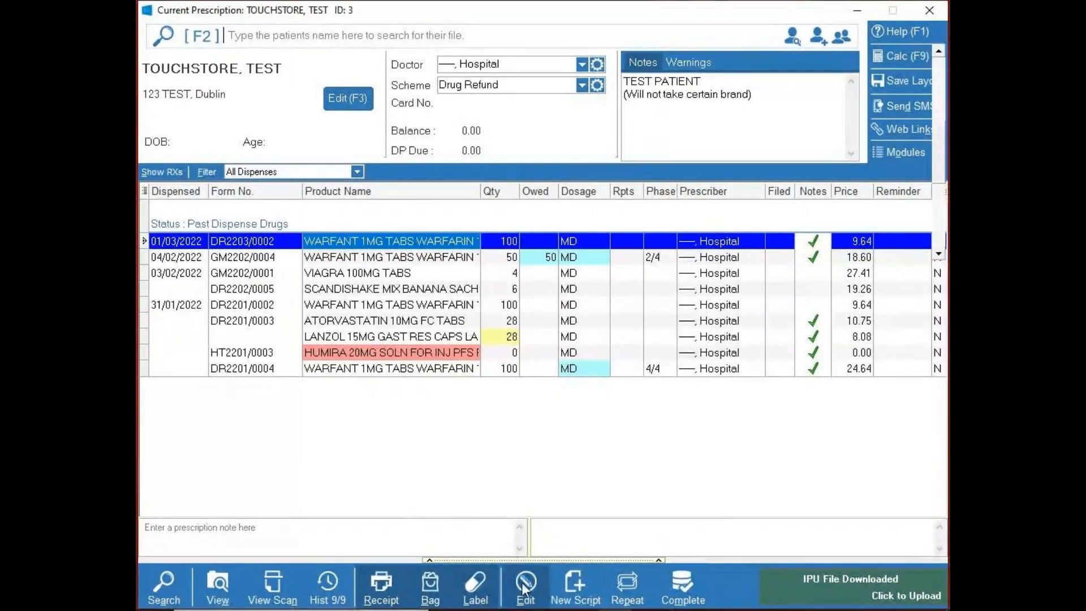
pyautogui.click(526, 588)
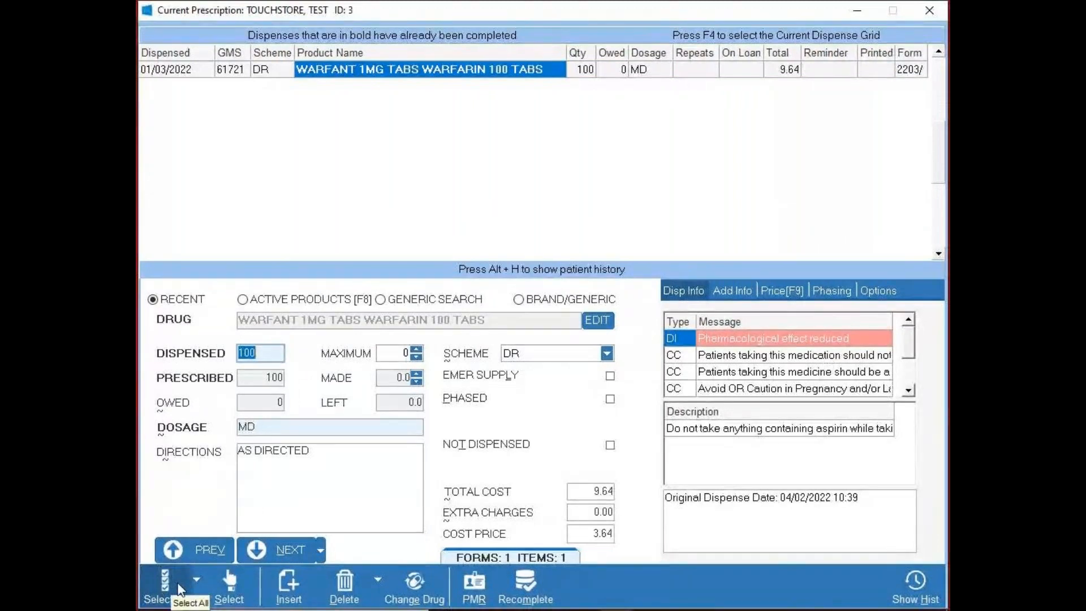
# - Review the schemes available for changing all items on the prescription, and confirm DR as the scheme
pyautogui.click(161, 581)
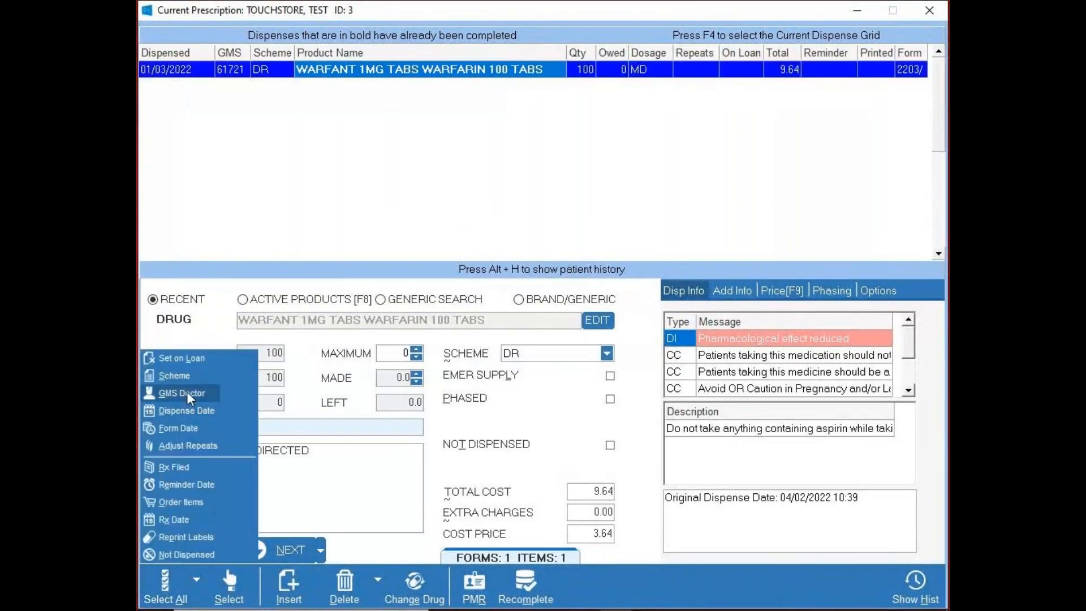
pyautogui.click(187, 375)
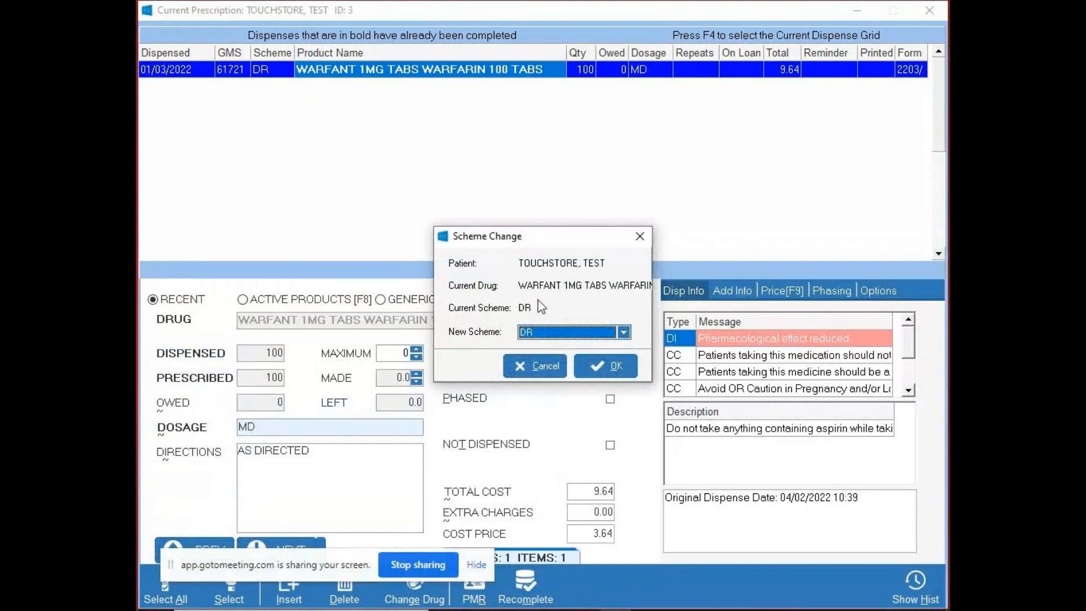
pyautogui.click(623, 338)
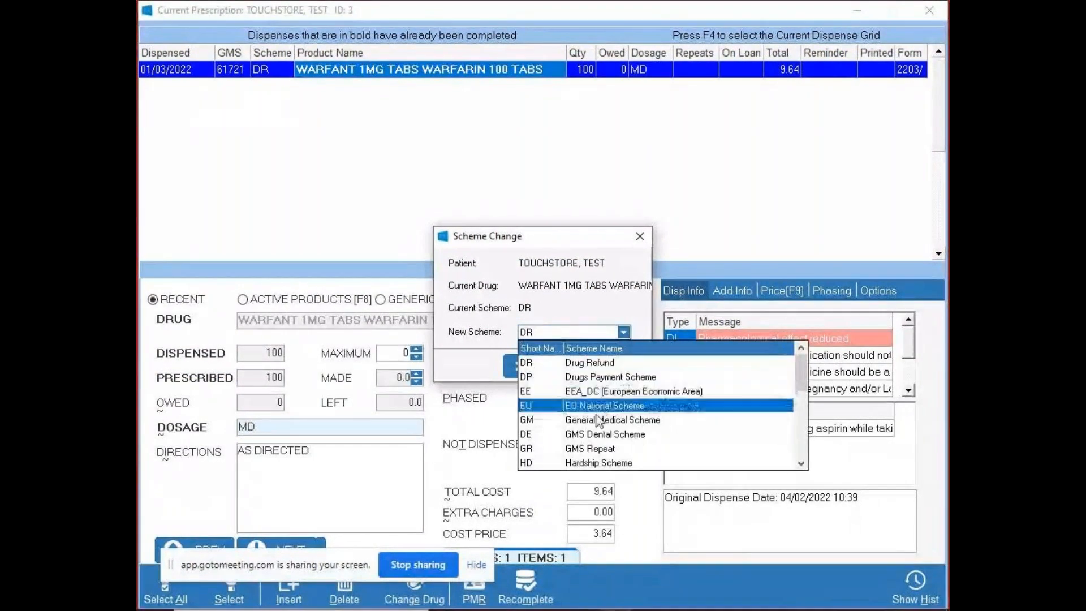
pyautogui.click(589, 248)
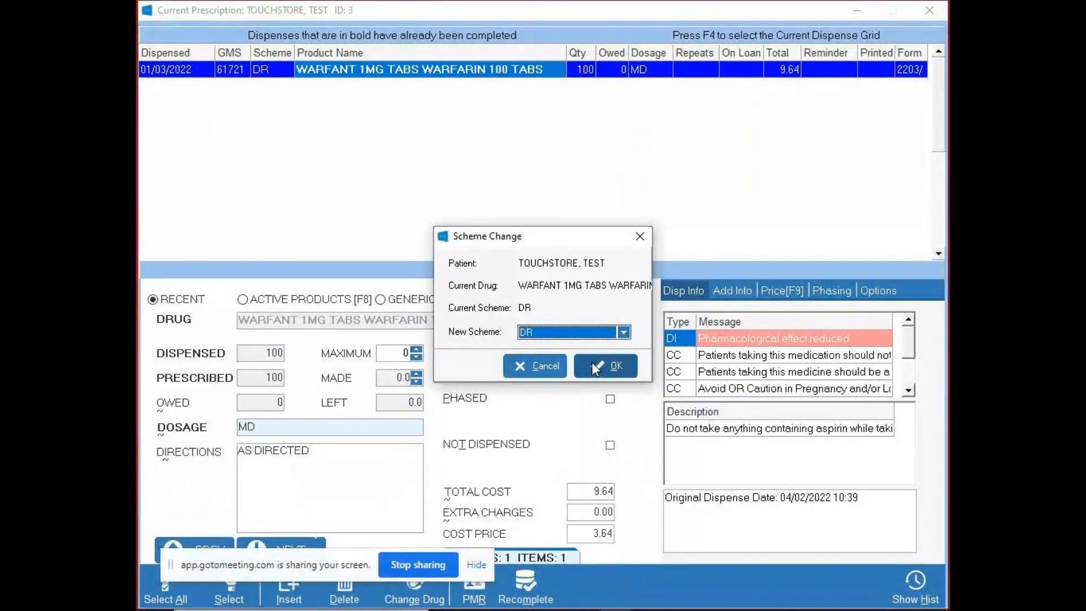
pyautogui.click(594, 364)
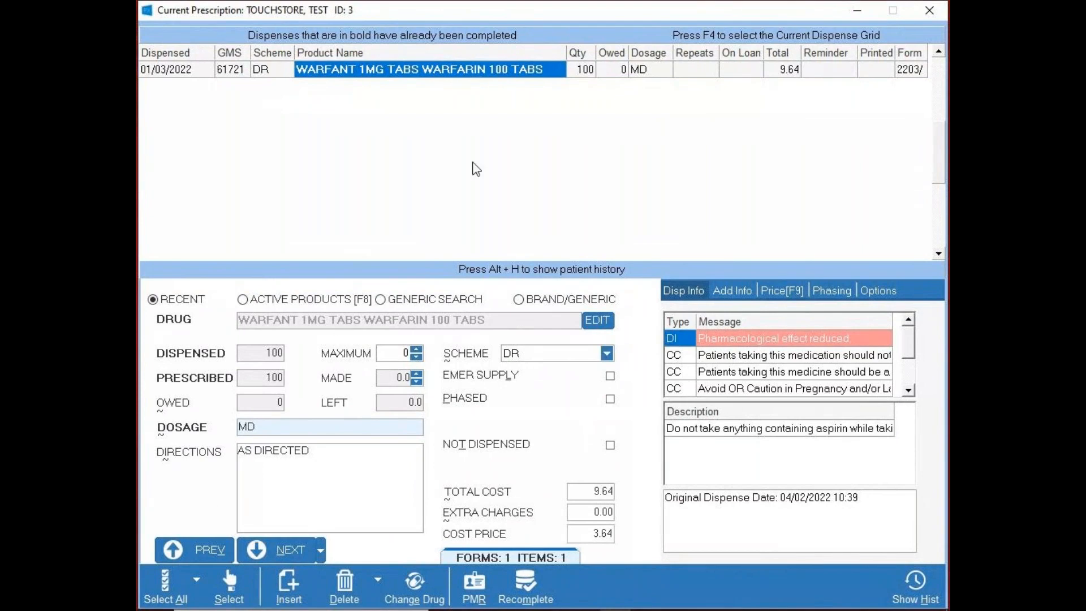
pyautogui.click(276, 380)
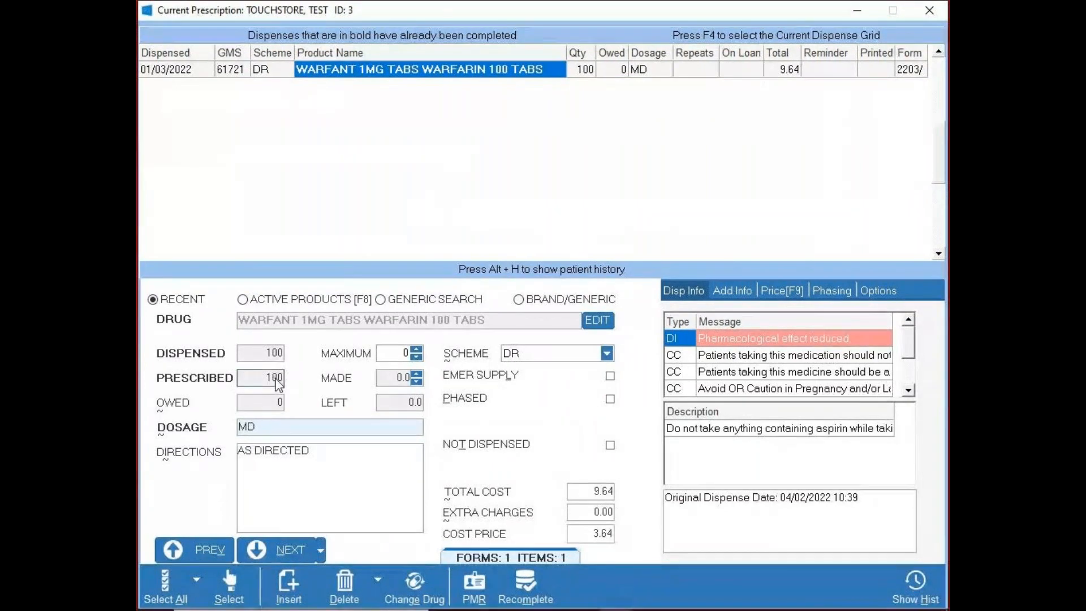
pyautogui.click(169, 579)
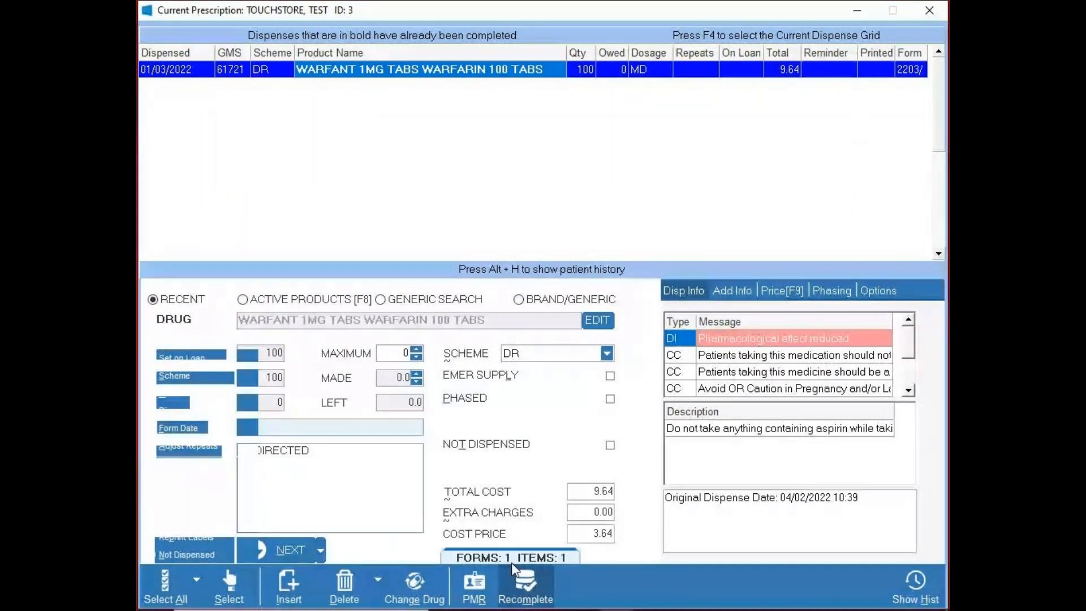
pyautogui.hotkey('alt', 'Tab')
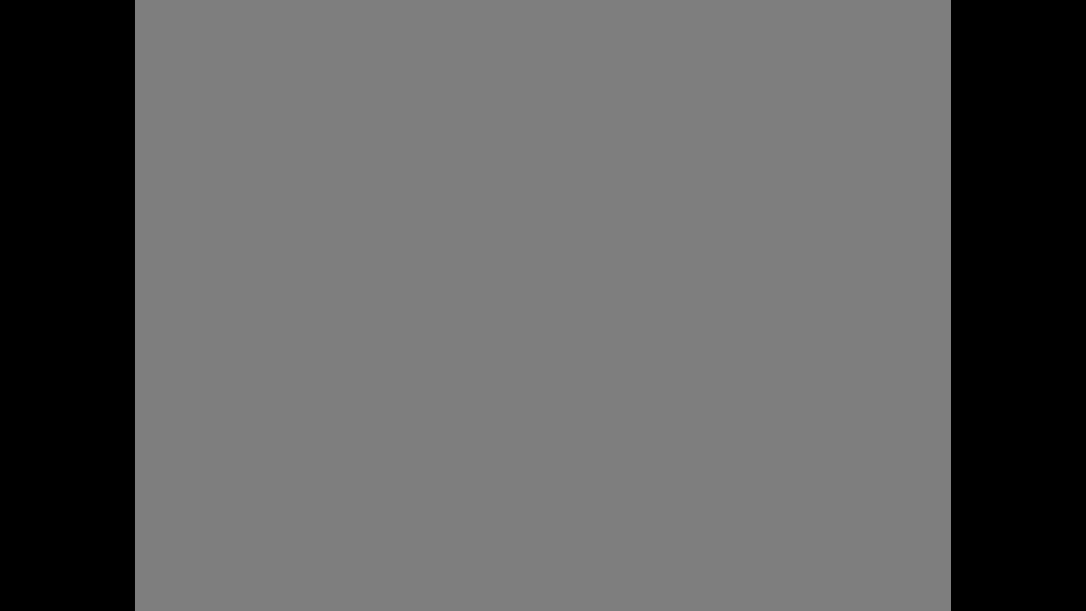
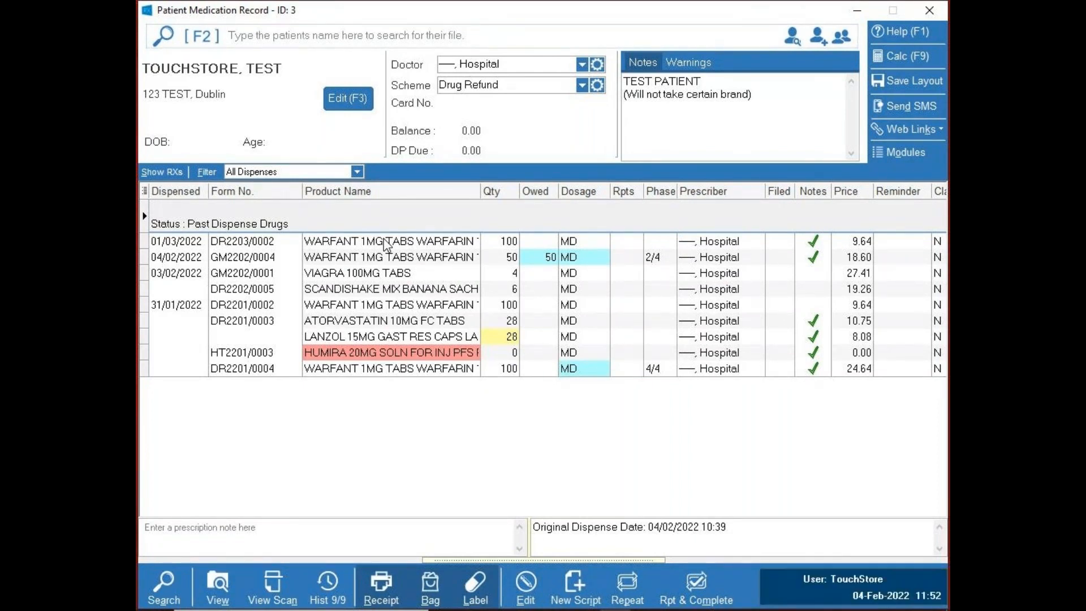
# - Open the order form, entering the PIN required for the orders module
pyautogui.hotkey('ctrl', 'o')
pyautogui.write('****')
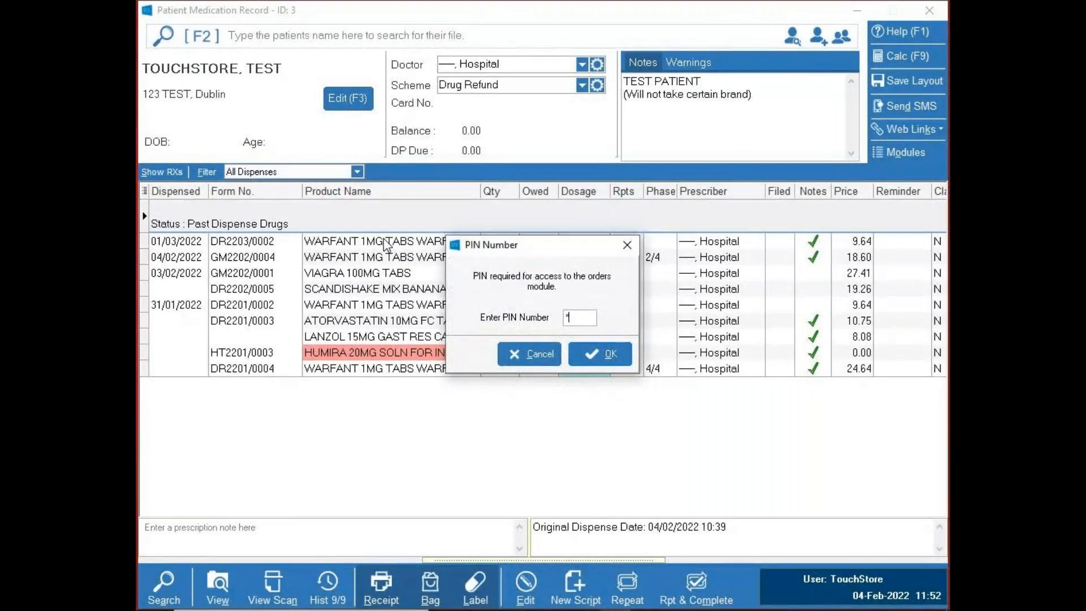
pyautogui.press('Return')
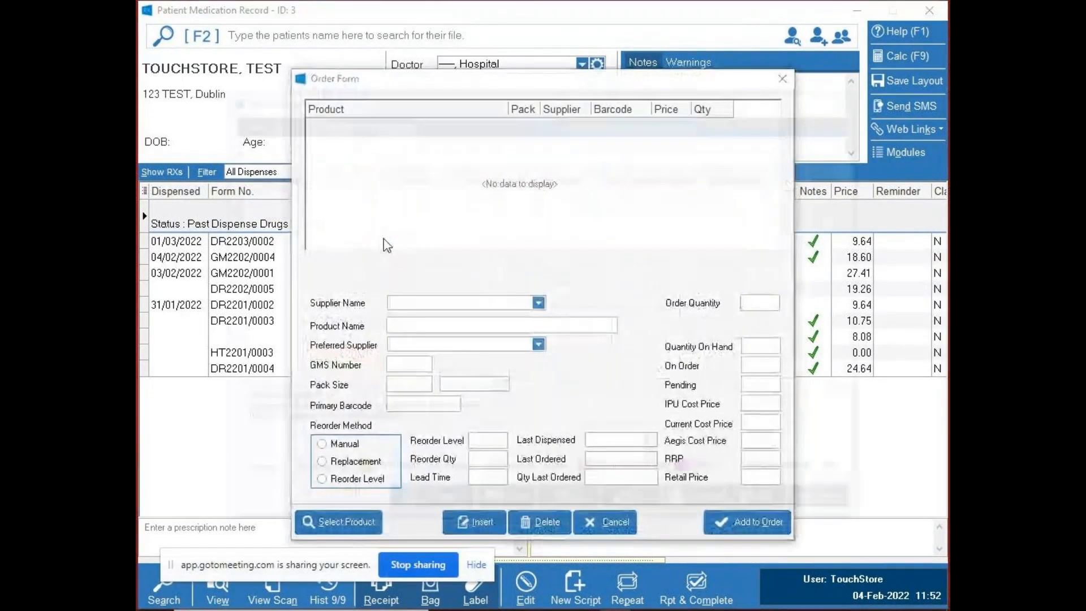
# - Search for "warf", load WARFANT 1MG TABS WARFARIN 100 TABS into the order form, and cancel the order without adding it
pyautogui.write('warf')
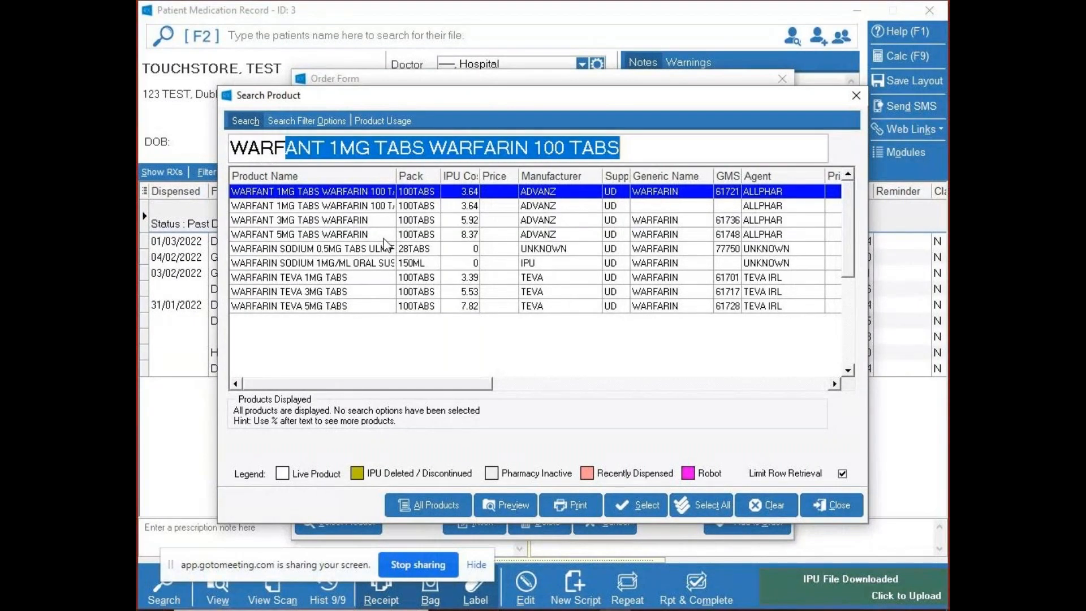
pyautogui.click(636, 502)
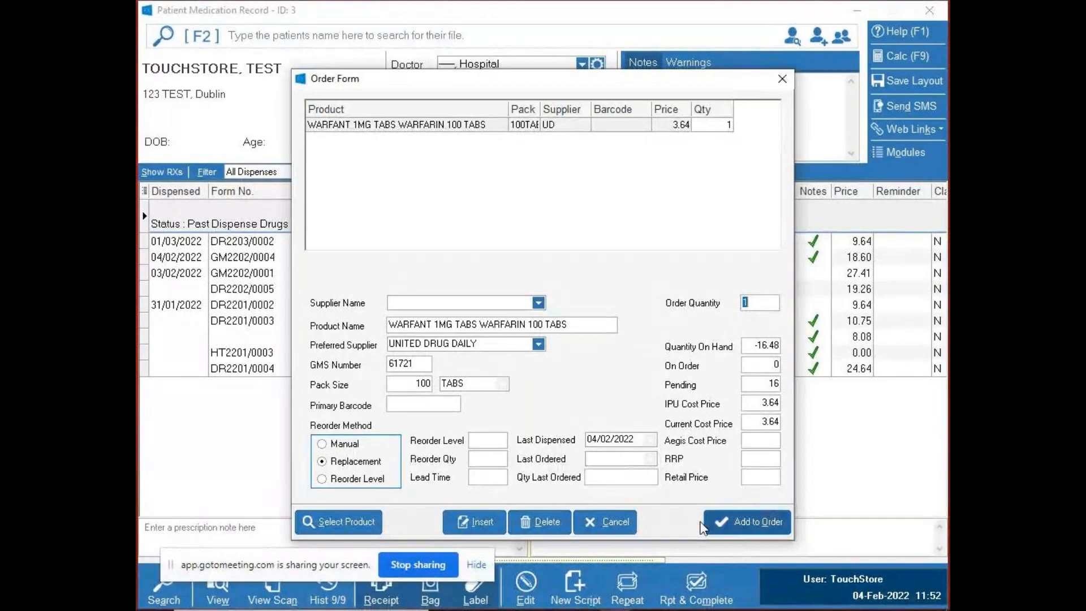
pyautogui.click(622, 518)
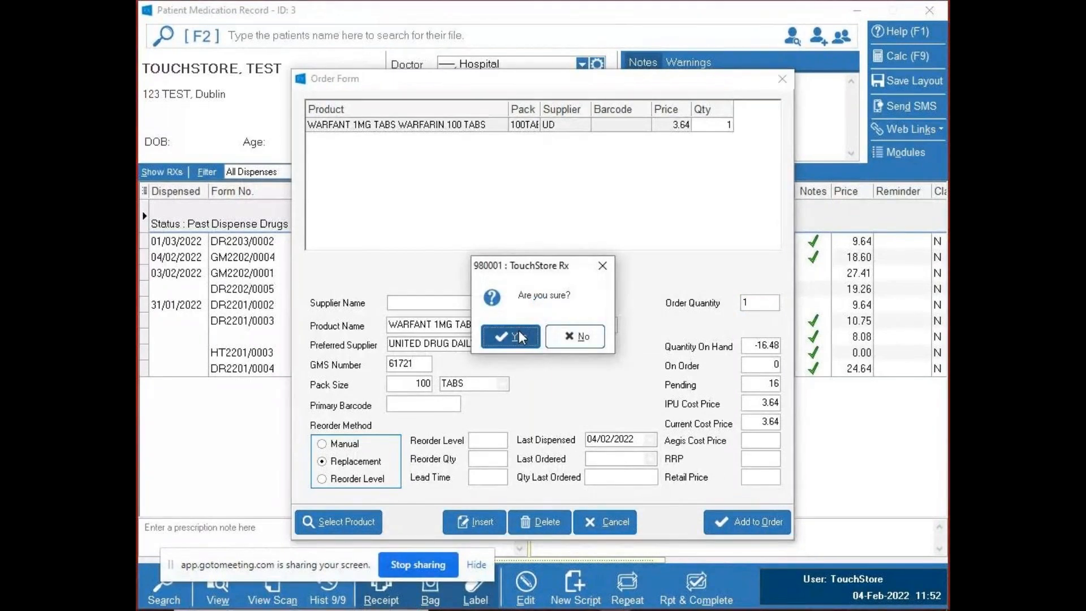
pyautogui.click(518, 337)
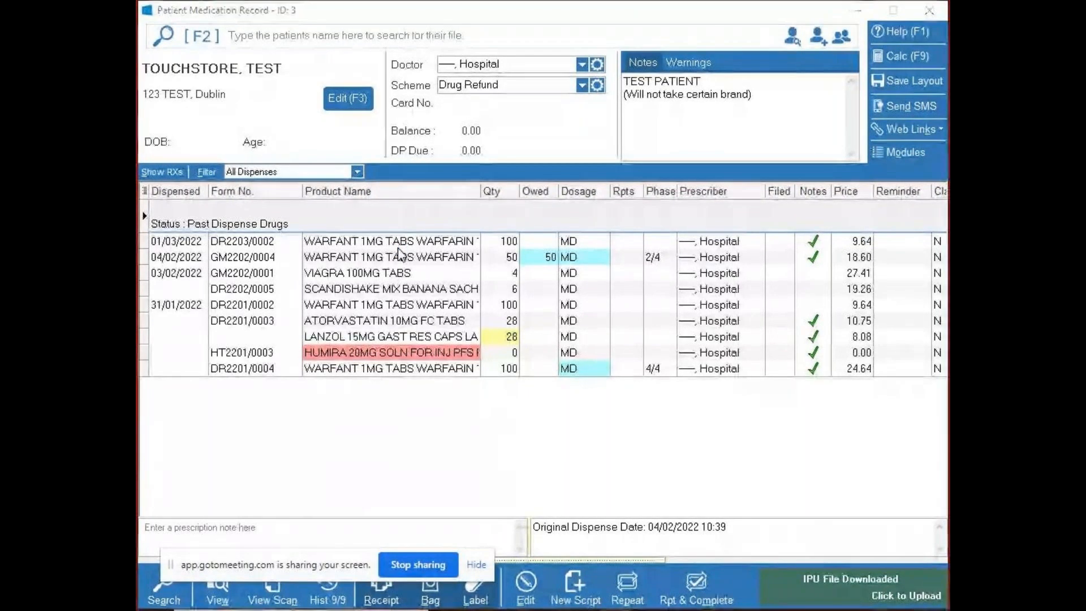
# - Look up the DR price calculation for WARFANT 1MG TABS WARFARIN 100 TABS, advance to a blank product entry, and close the calculator
pyautogui.press('F9')
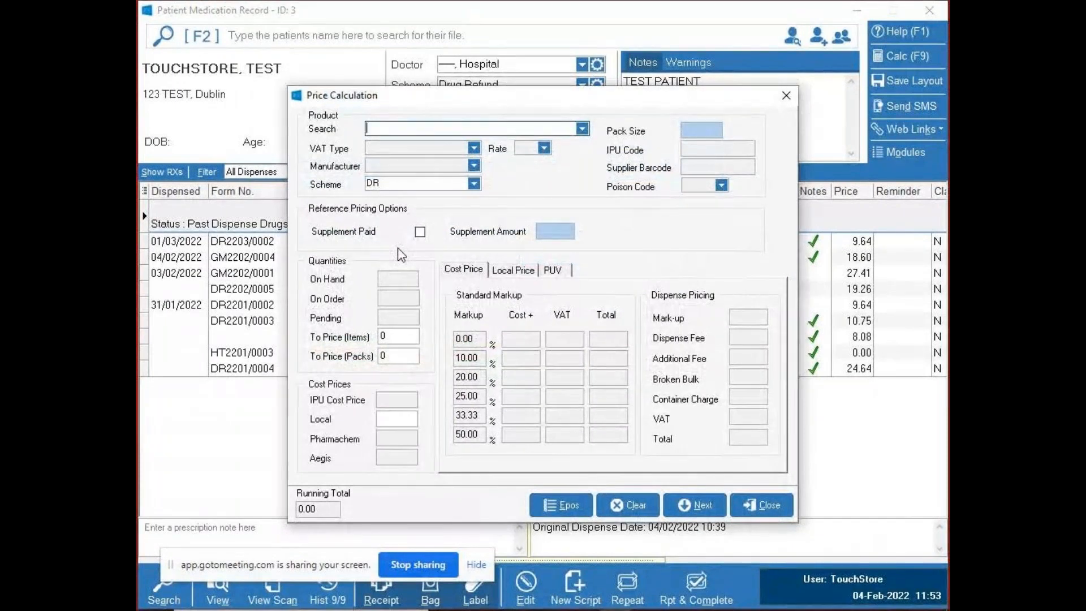
pyautogui.write('Wa')
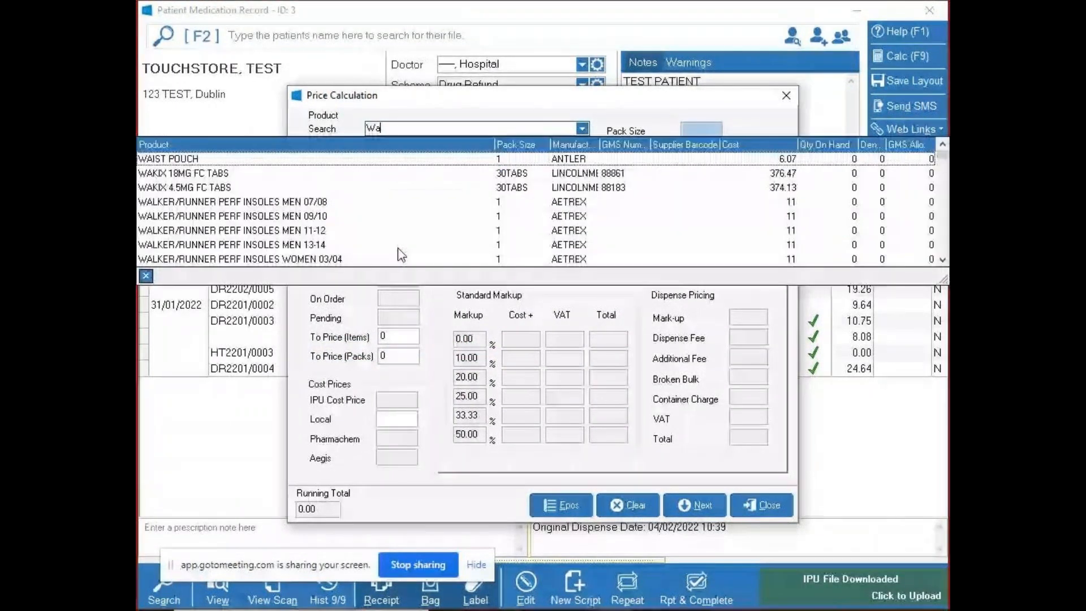
pyautogui.write('rf')
pyautogui.press('Return')
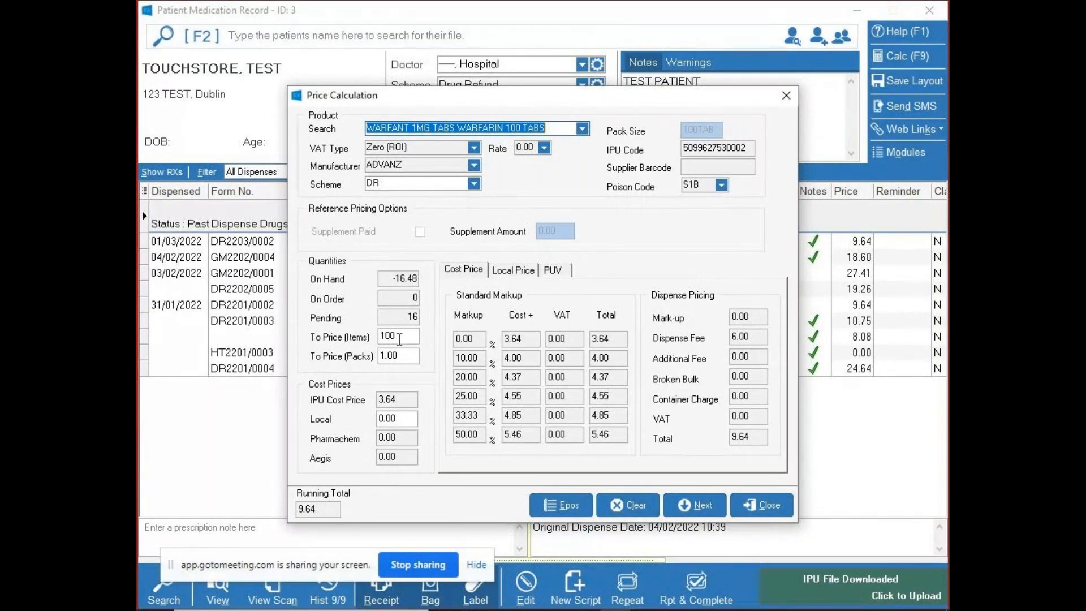
pyautogui.click(389, 354)
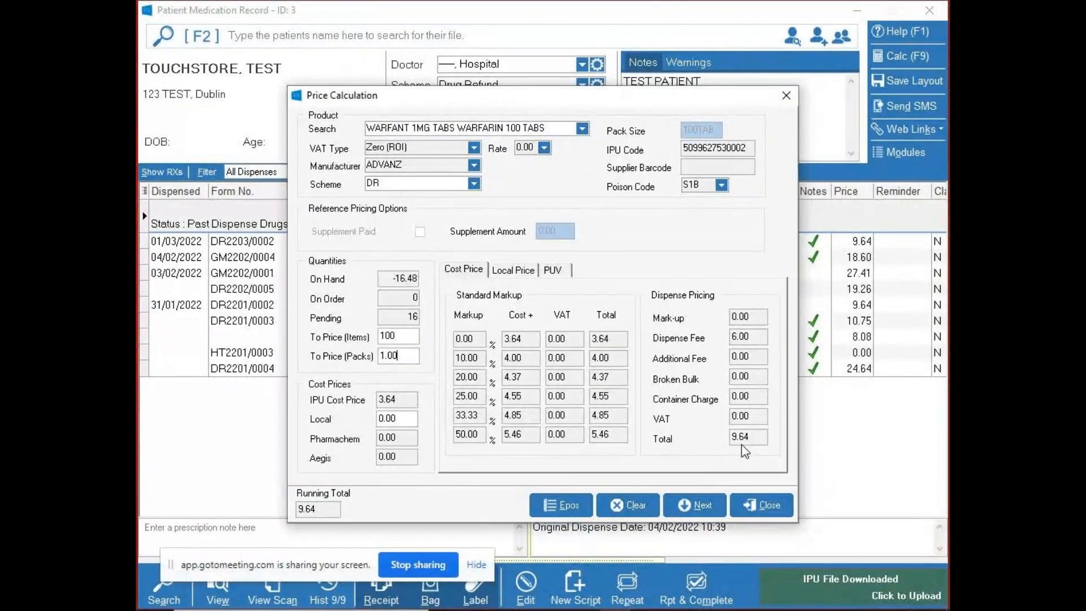
pyautogui.click(690, 497)
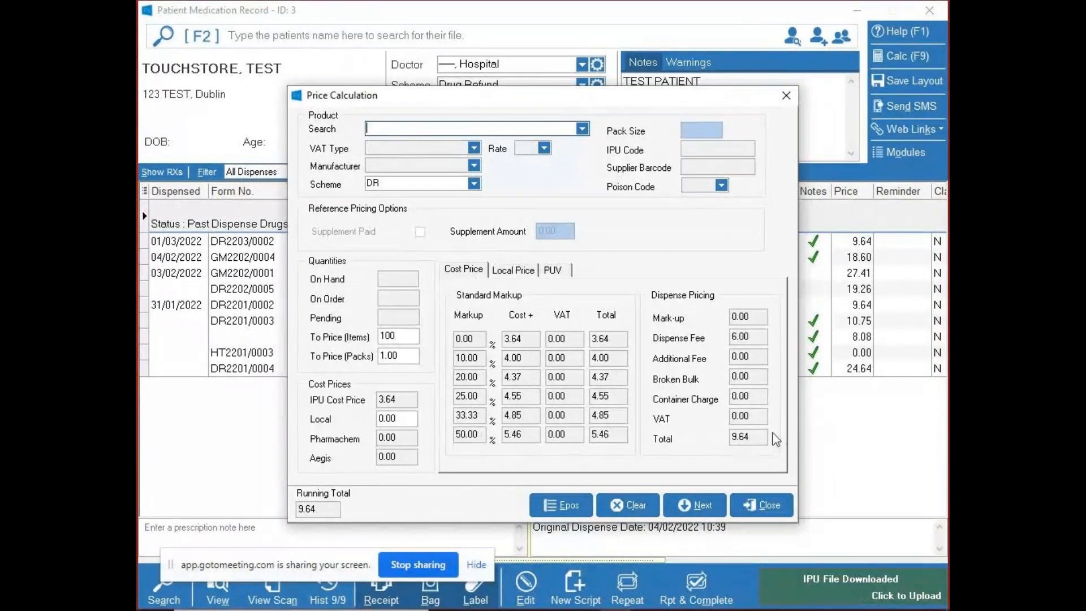
pyautogui.click(758, 506)
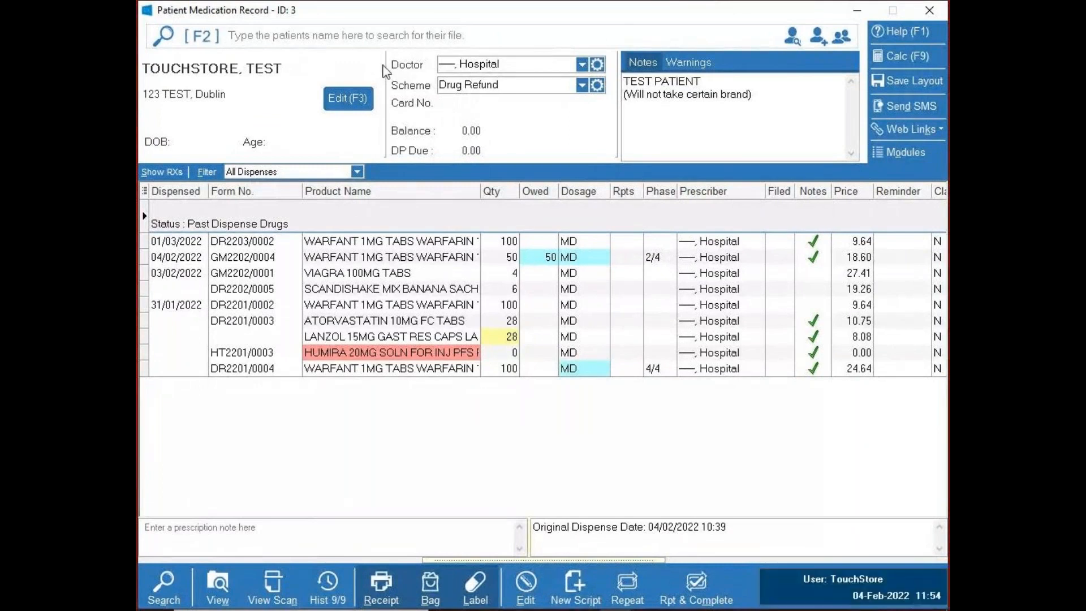
# - Start a new professional record from the patient's doctor settings and mark the prescriber as Local
pyautogui.click(600, 63)
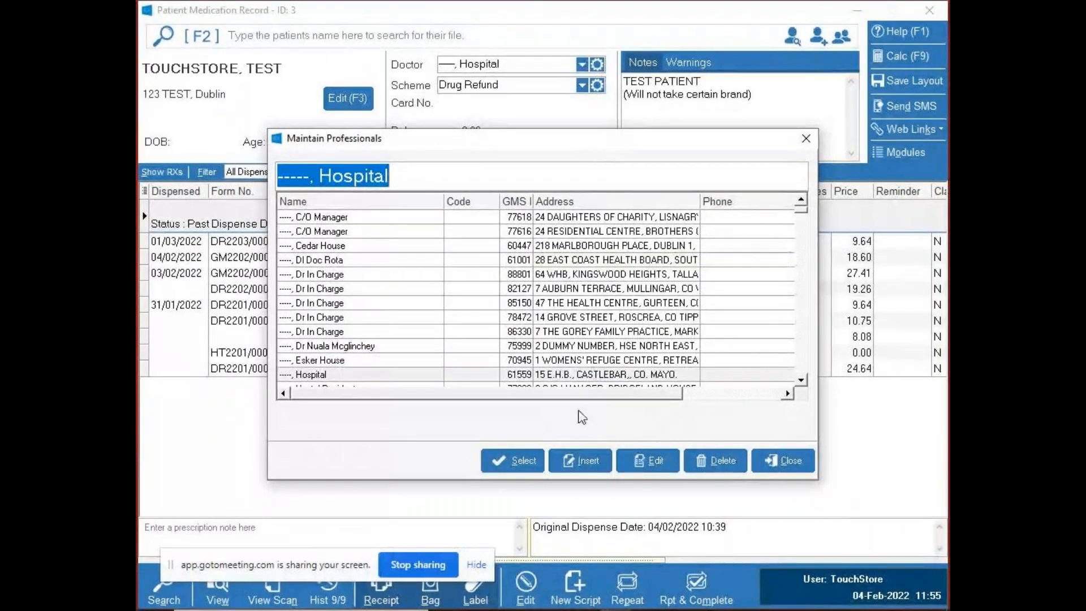
pyautogui.click(586, 462)
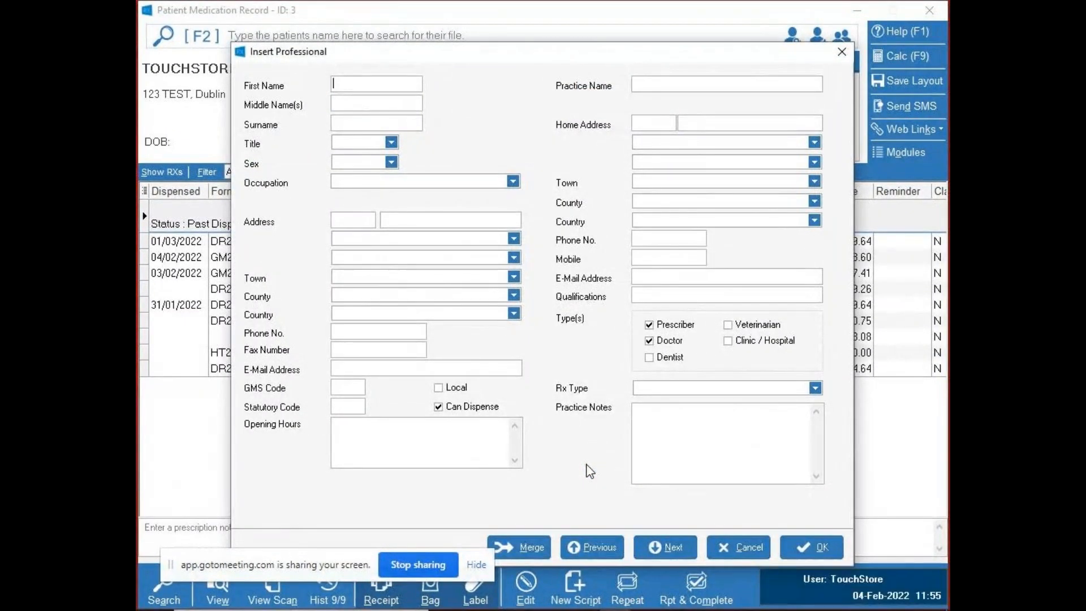
pyautogui.click(439, 387)
pyautogui.click(439, 406)
pyautogui.click(349, 386)
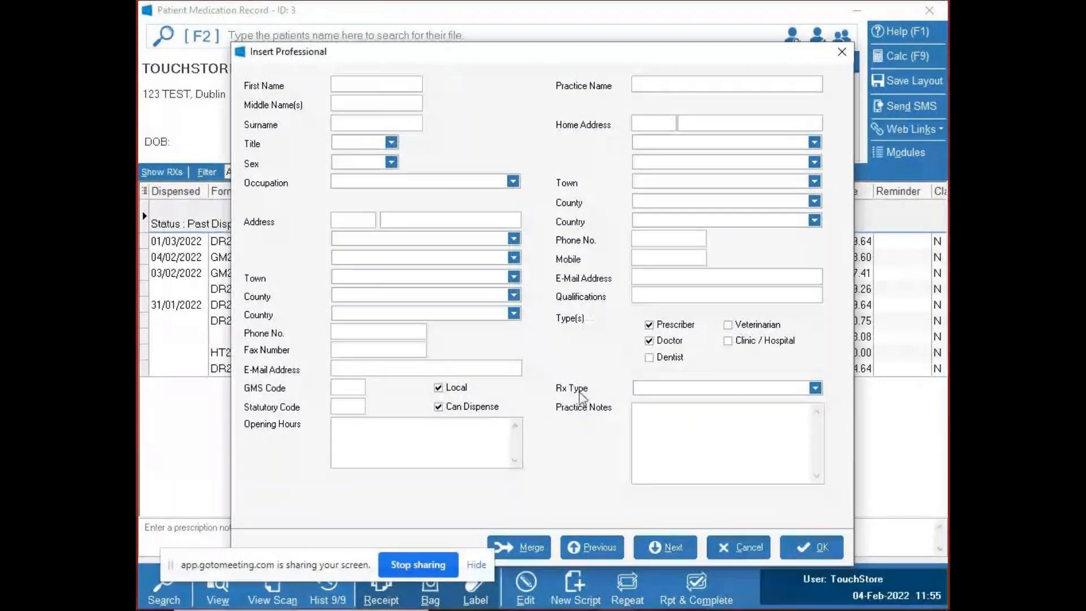
# - Review the Rx Type options for the new professional and leave the form without saving
pyautogui.click(815, 389)
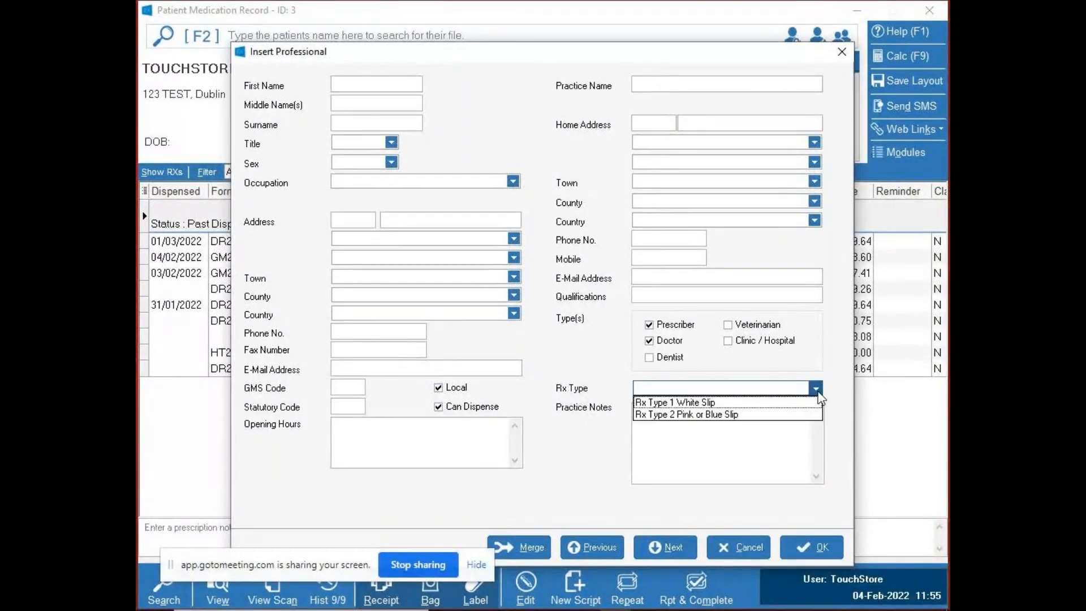
pyautogui.click(818, 394)
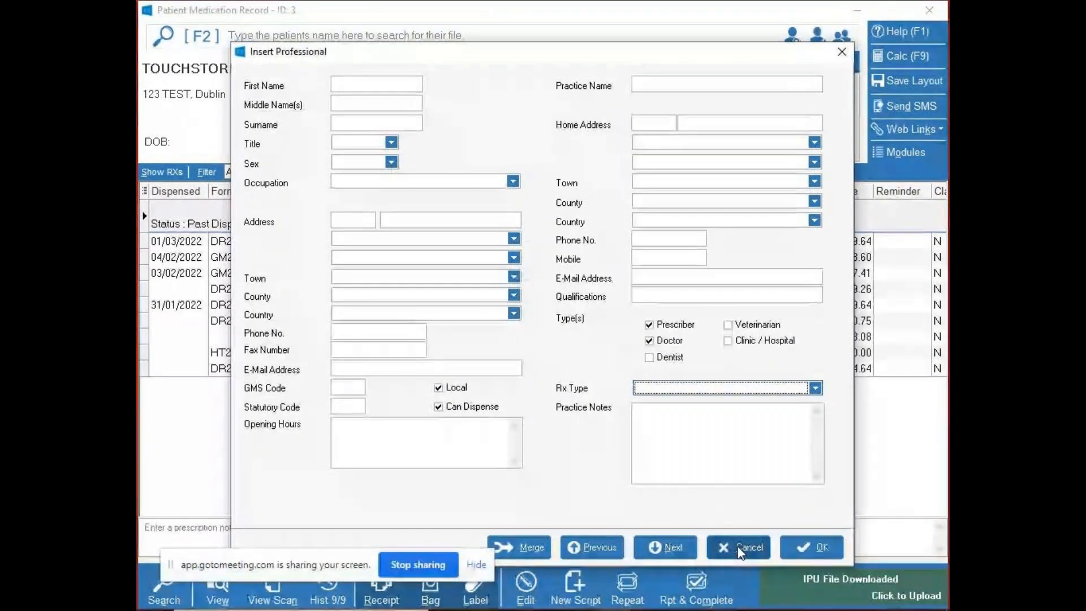
pyautogui.moveTo(358, 552); pyautogui.dragTo(339, 553)
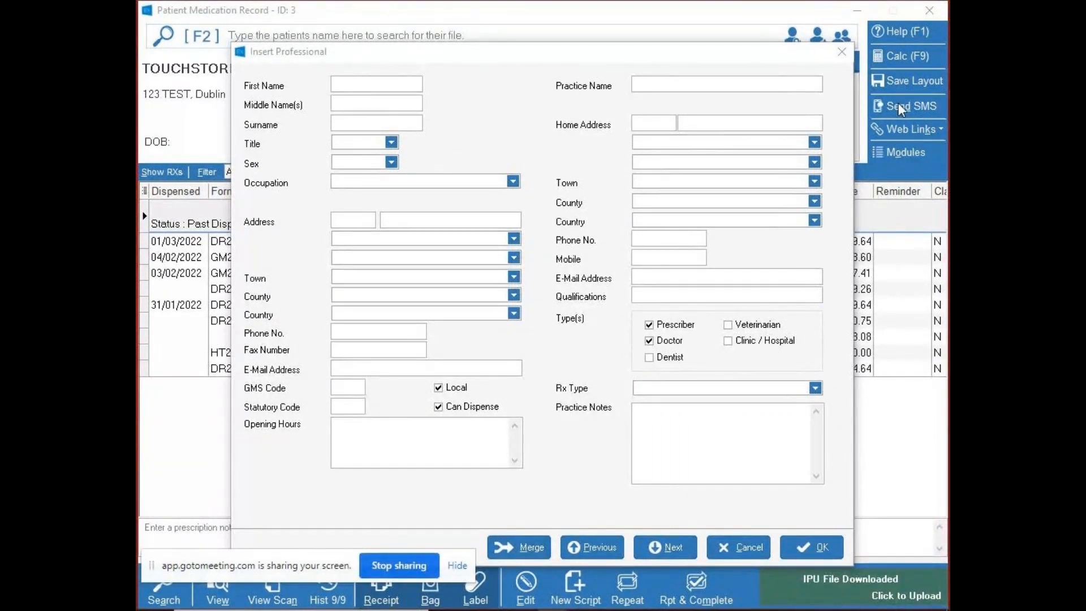
pyautogui.click(843, 52)
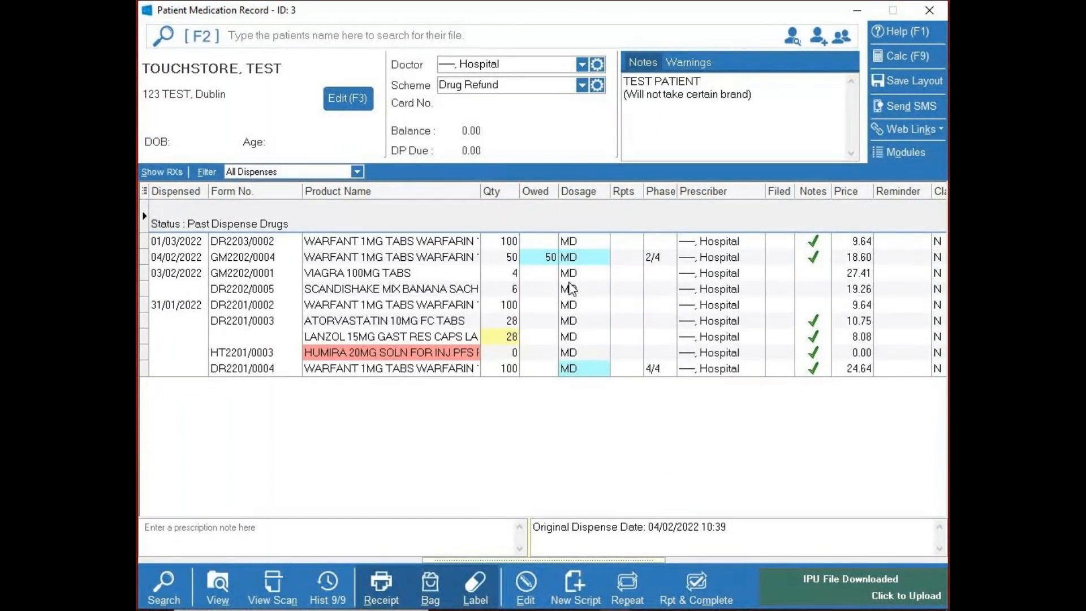
# - Edit the 01/03/2022 WARFANT 1MG item, change its drug to WARFANT 3MG TABS WARFARIN, and keep that product over the preferred alternative
pyautogui.click(419, 246)
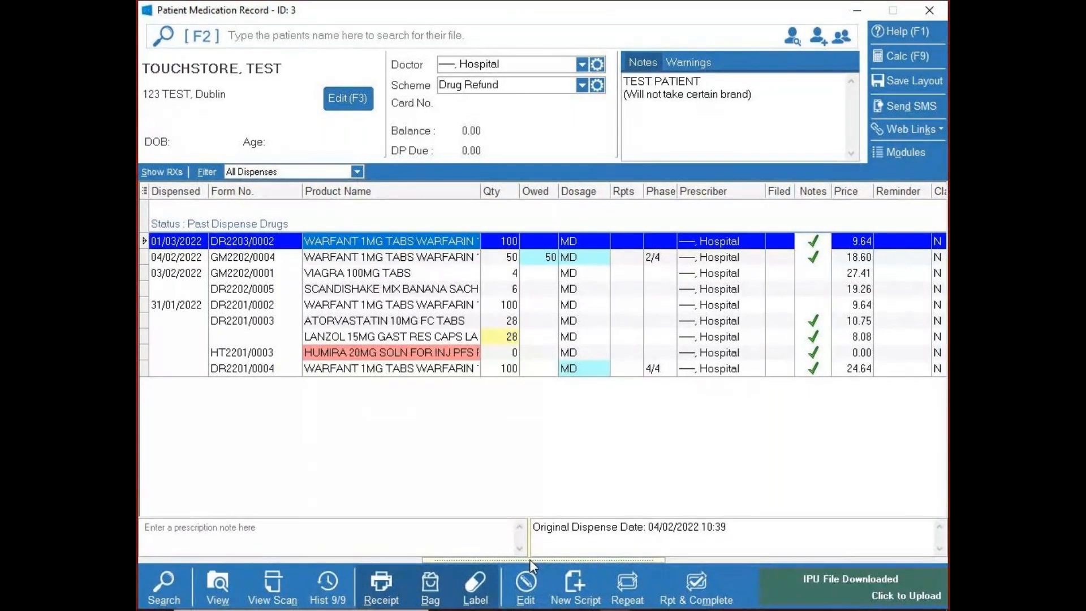
pyautogui.click(525, 585)
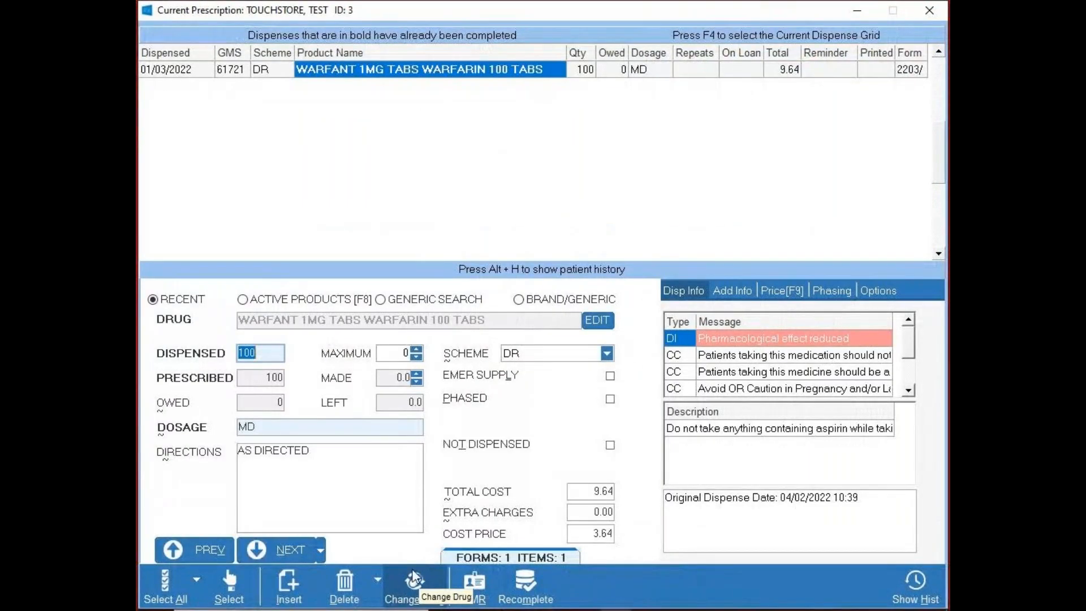
pyautogui.click(421, 585)
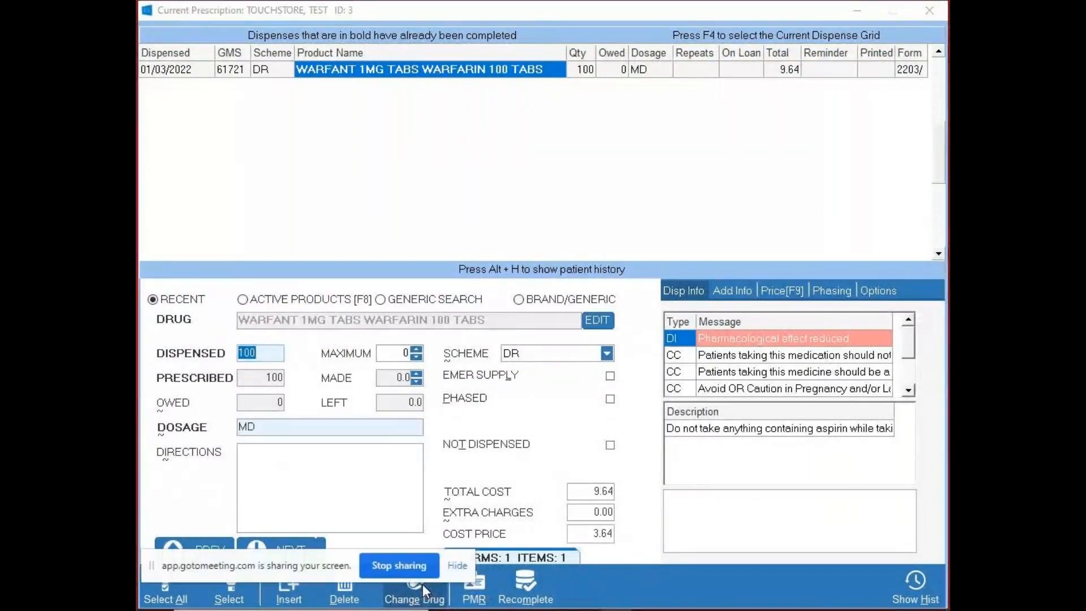
pyautogui.write('warf')
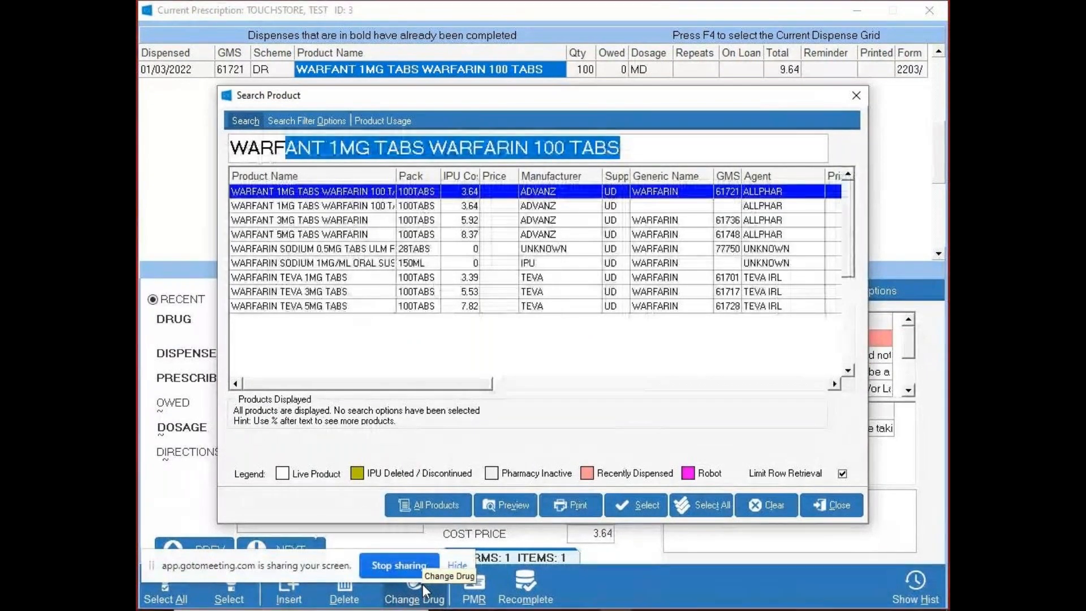
pyautogui.click(365, 222)
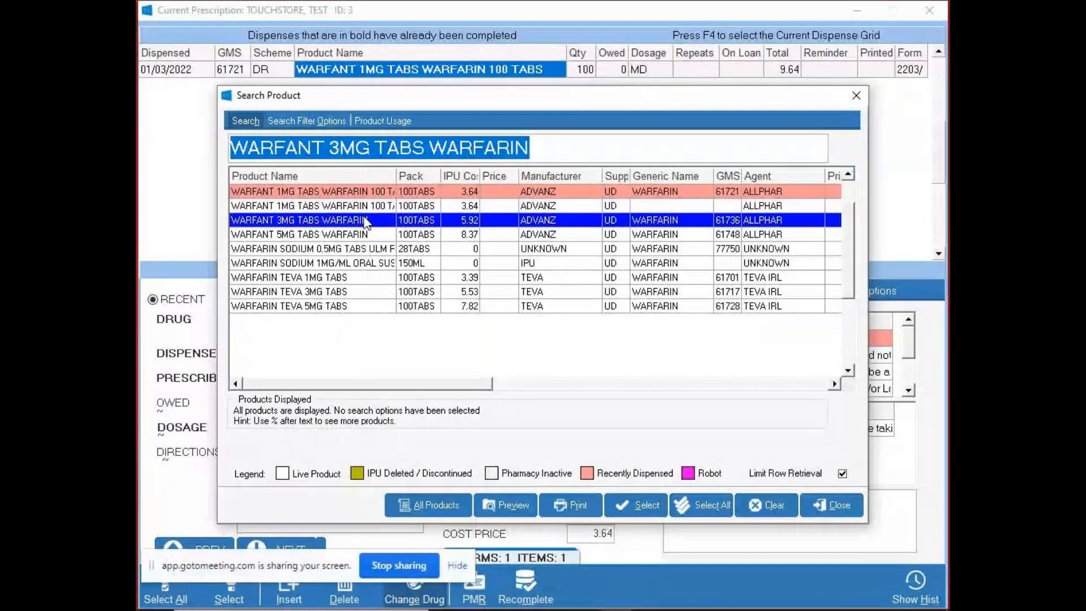
pyautogui.click(646, 505)
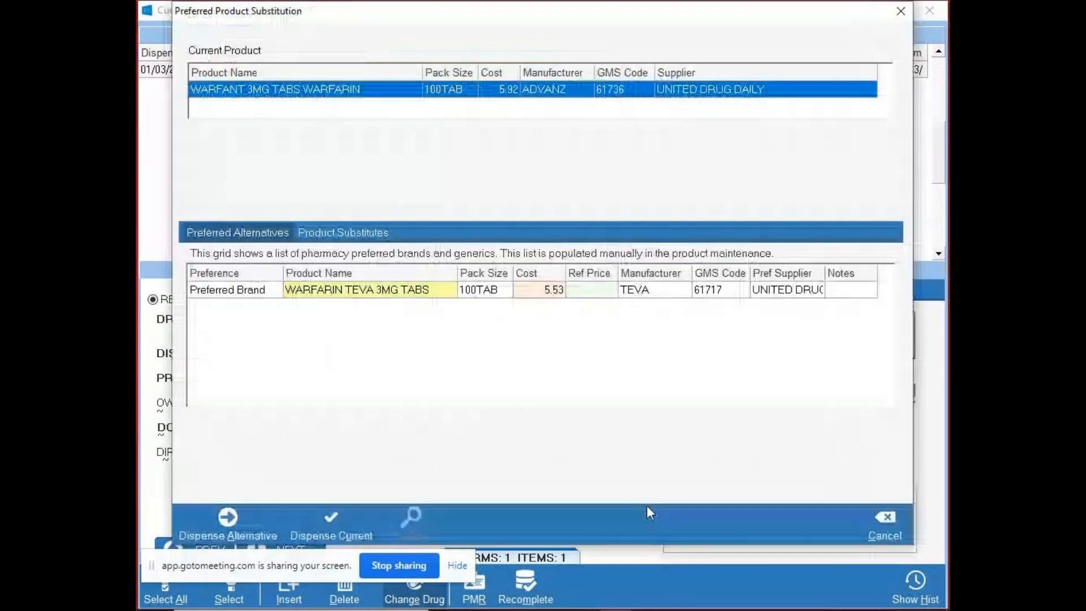
pyautogui.click(333, 524)
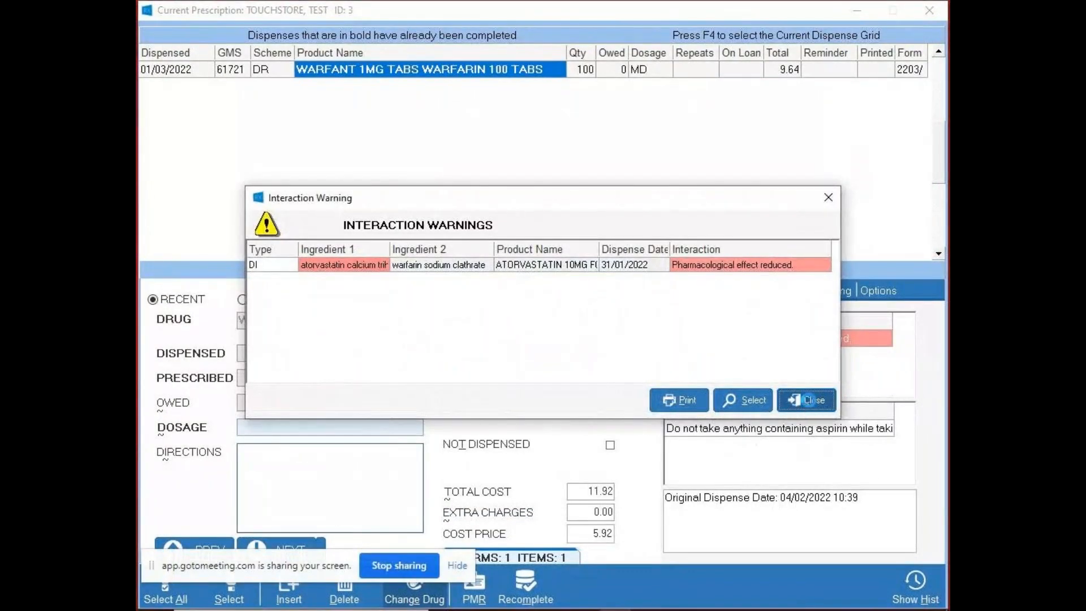
pyautogui.click(805, 401)
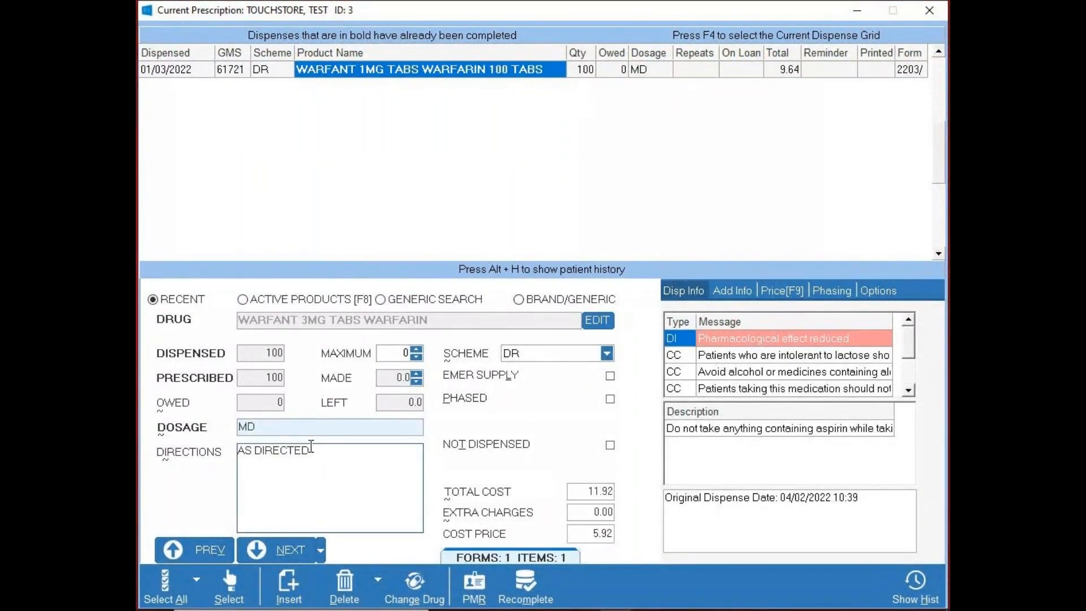
# - Recomplete the prescription with the changed drug and reopen the previous patient's medication record
pyautogui.click(525, 591)
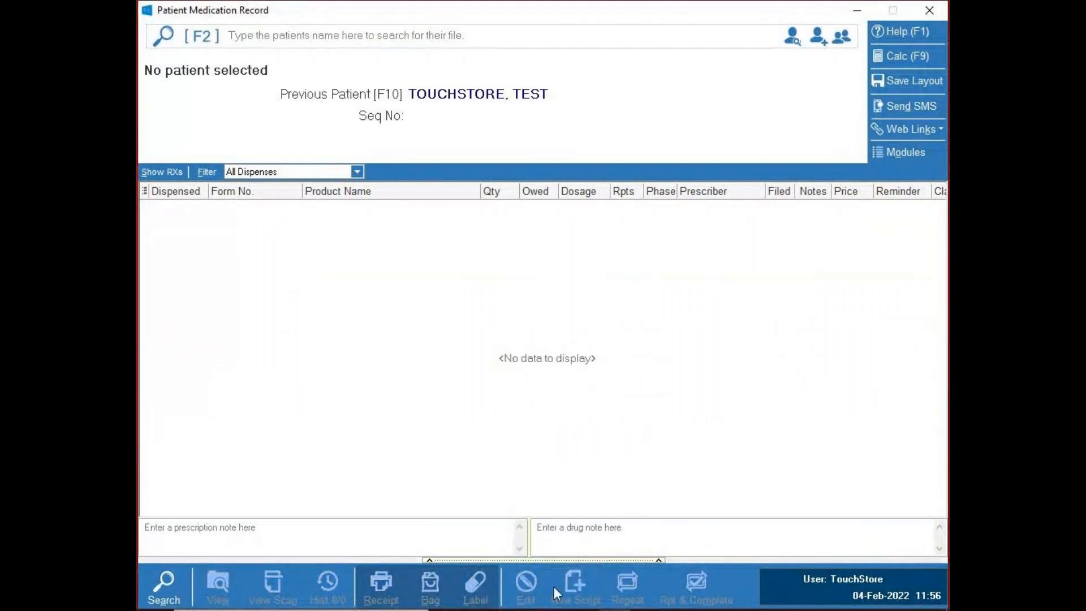
pyautogui.click(416, 235)
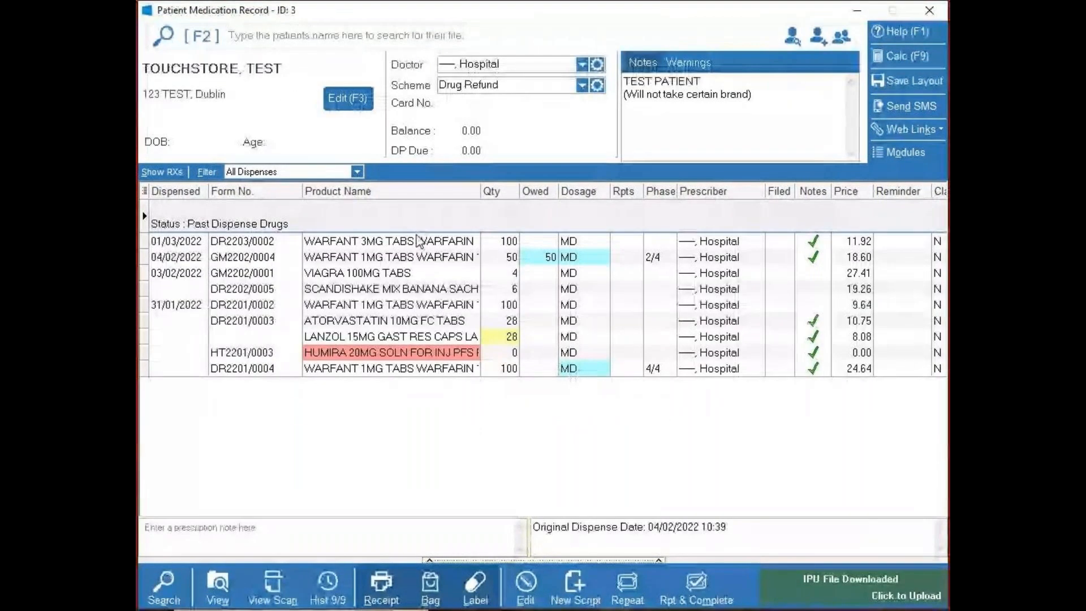
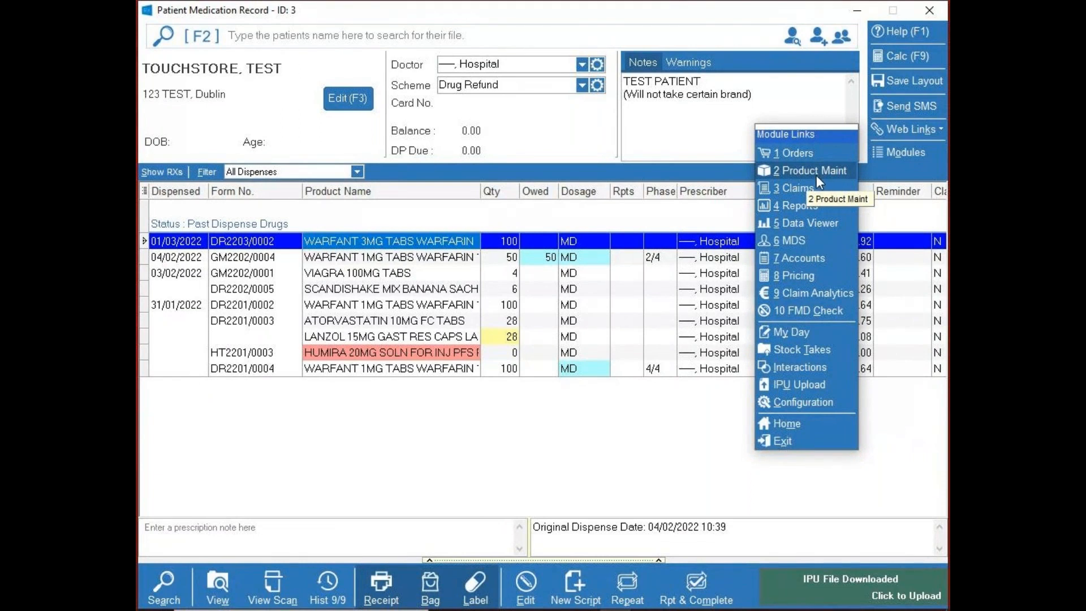
# - Open the reports module with the access PIN and review the Daily Prescription Report's date, scheme and sorting parameters
pyautogui.click(805, 205)
pyautogui.write('****')
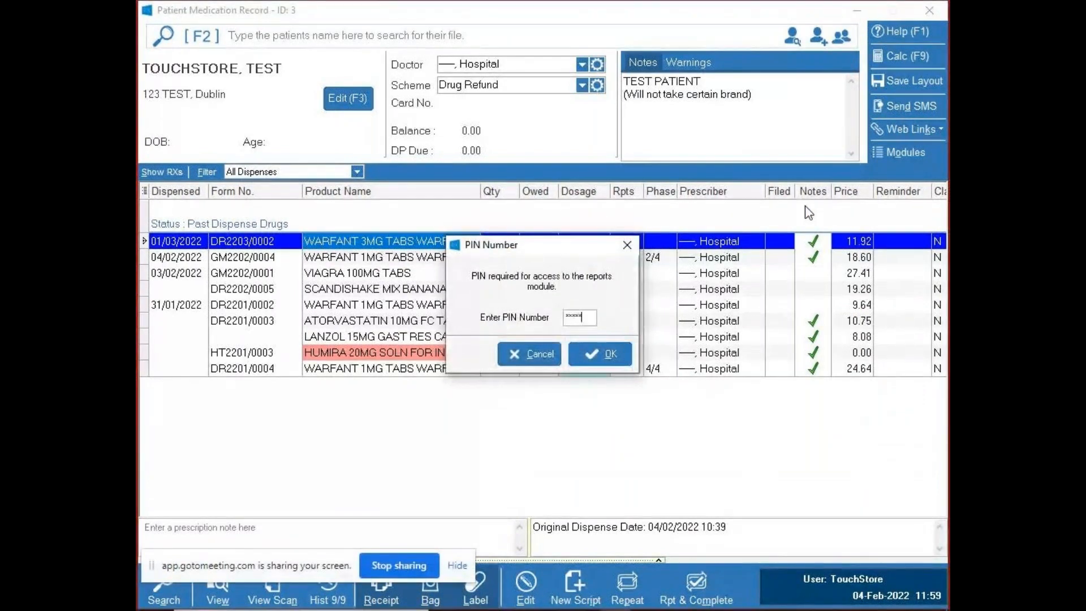
pyautogui.press('Return')
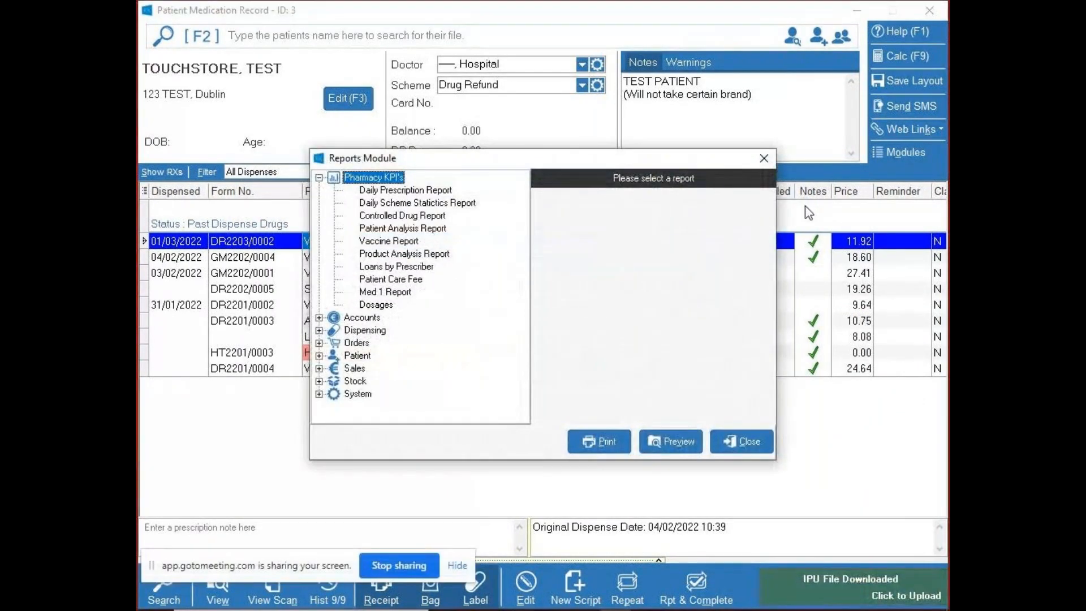
pyautogui.click(388, 193)
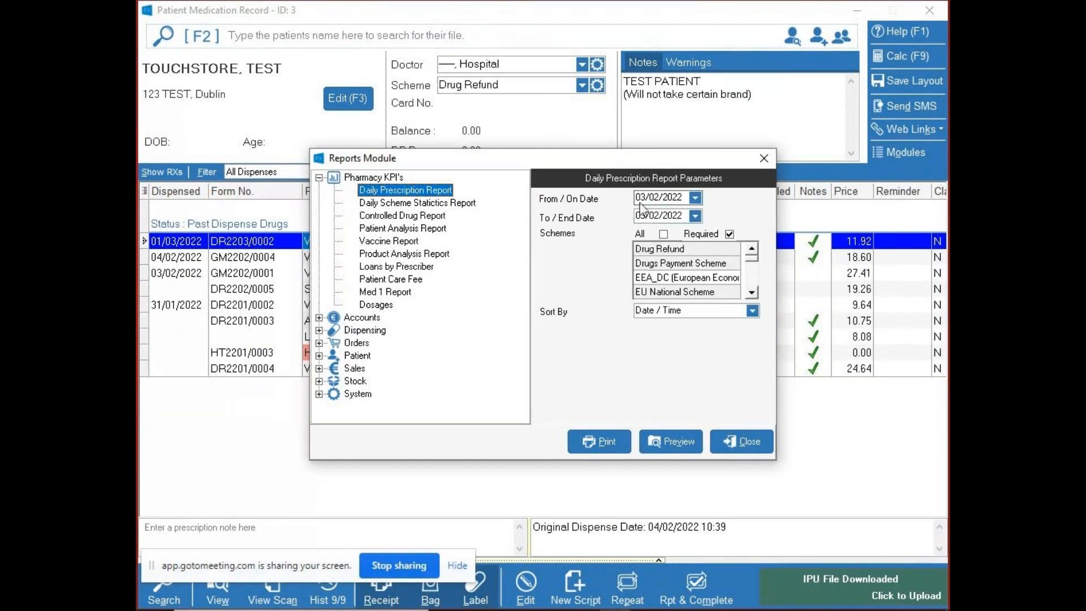
pyautogui.click(645, 216)
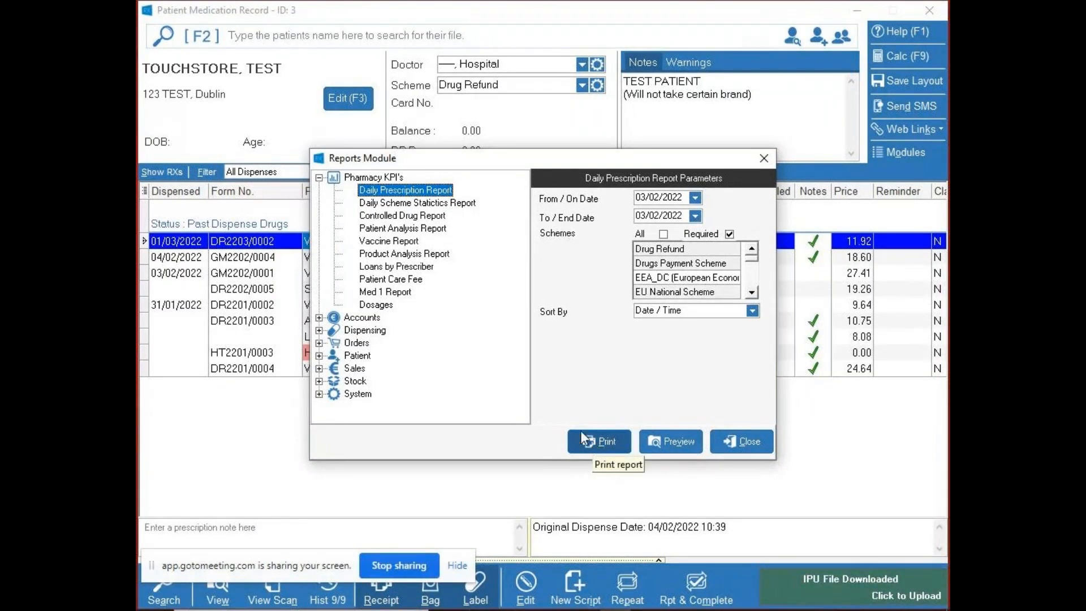
# - Review the parameters of the Daily Scheme Statistics, Patient Analysis and Loans by Prescriber reports
pyautogui.click(404, 204)
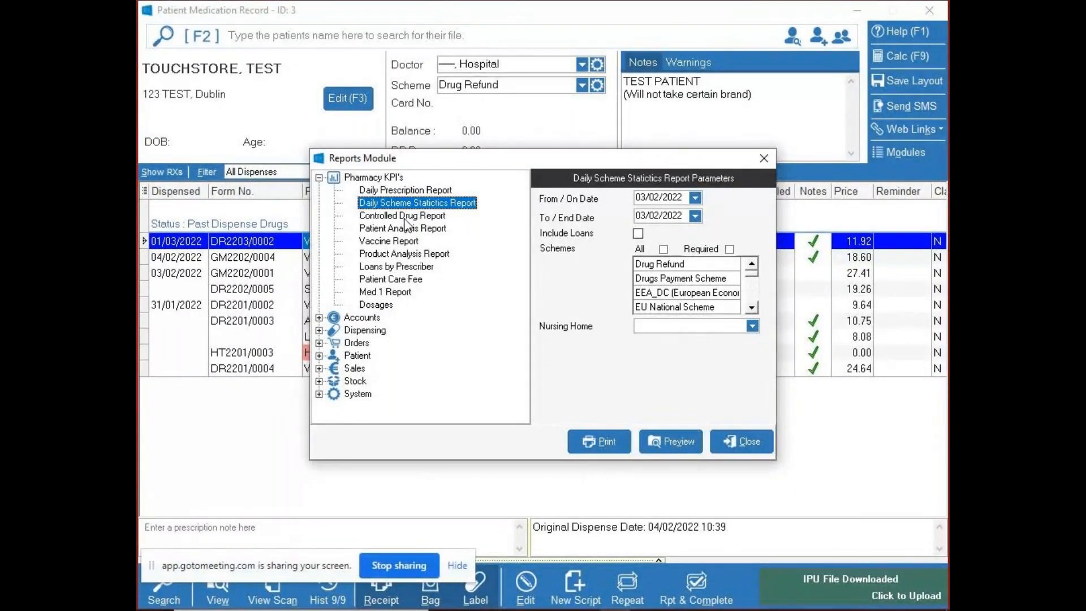
pyautogui.click(389, 229)
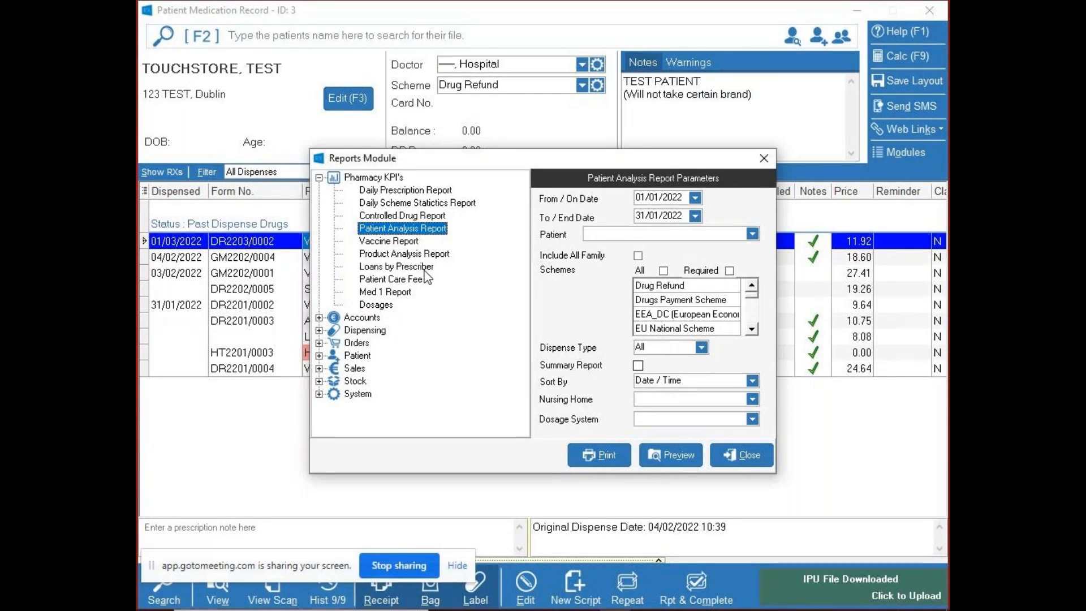
pyautogui.click(424, 270)
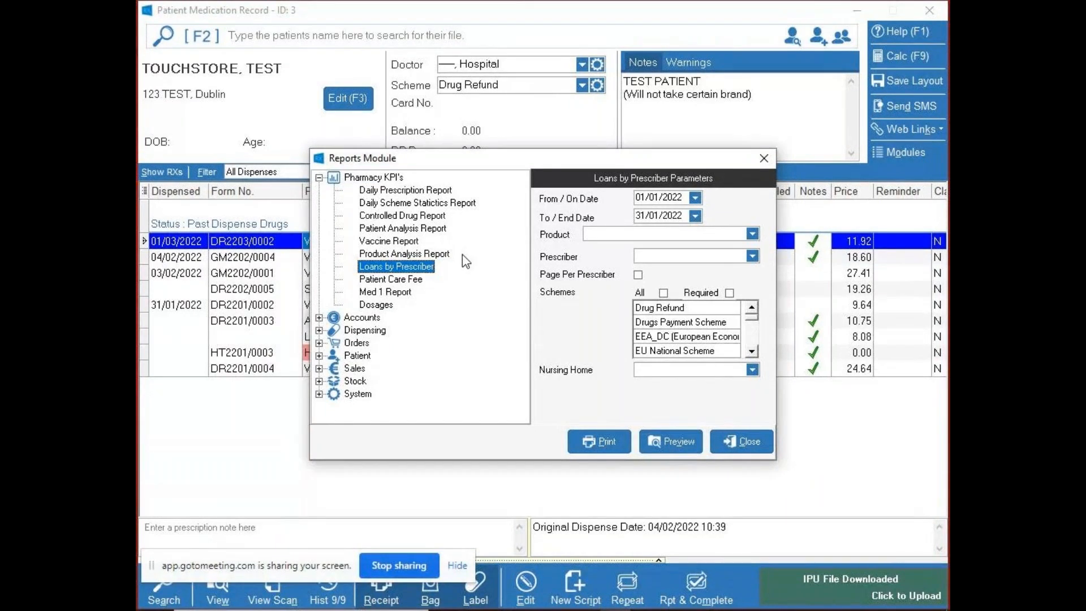
# - Preview the Patient Care Fee report for High Tech Medicines for February 2022 and for March 2022
pyautogui.click(393, 281)
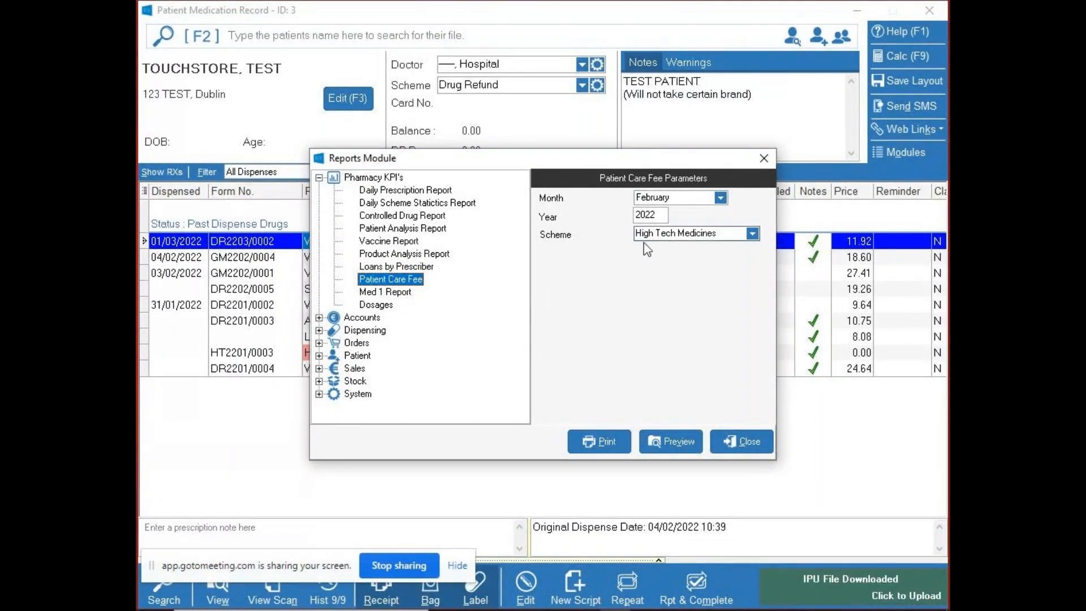
pyautogui.click(665, 435)
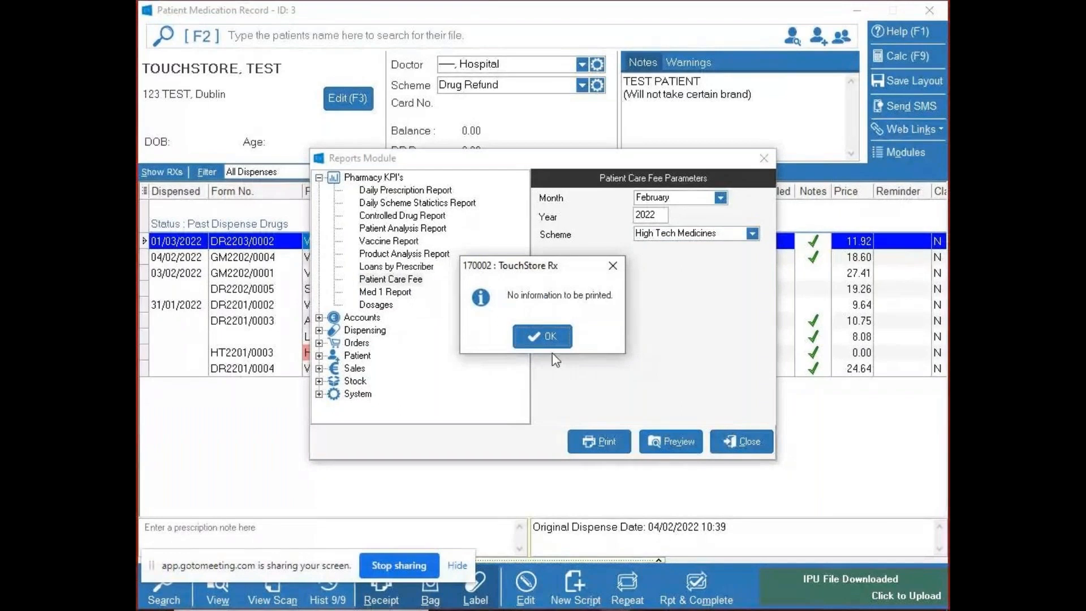
pyautogui.click(549, 342)
pyautogui.click(719, 197)
pyautogui.click(695, 237)
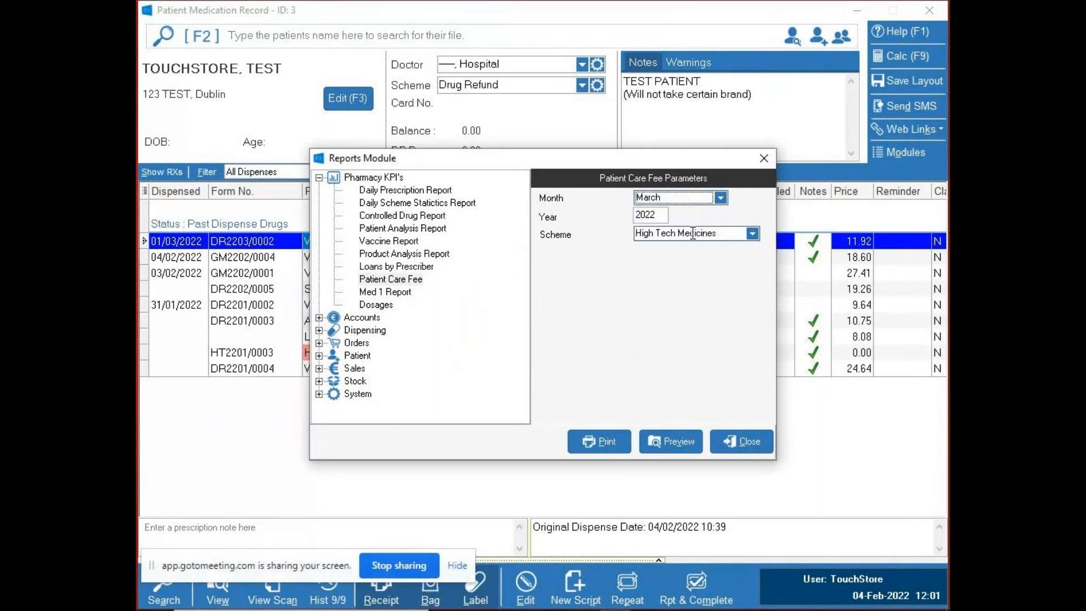
pyautogui.click(674, 436)
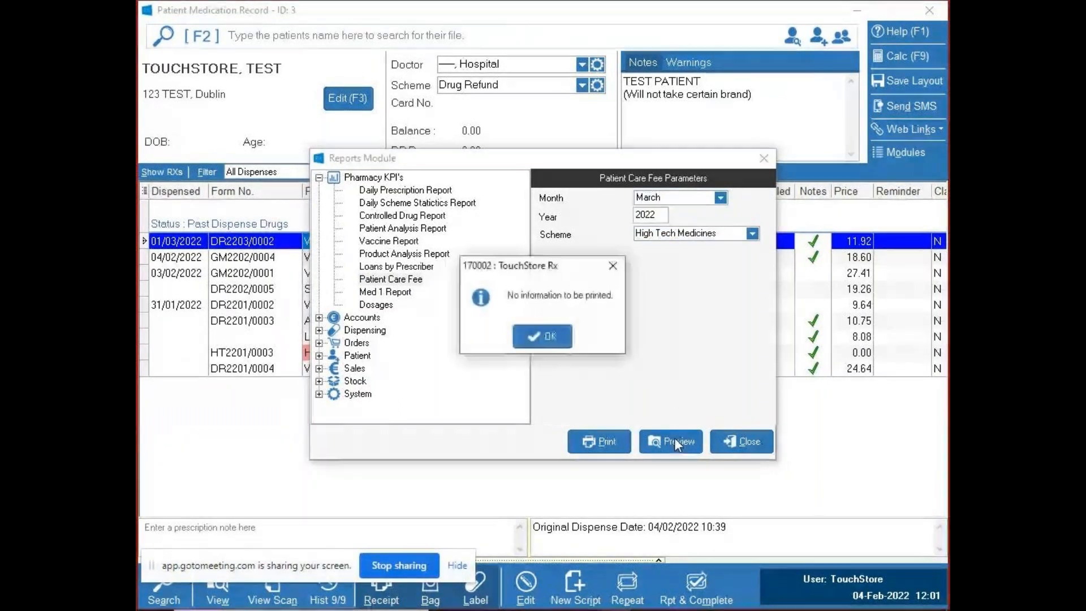
pyautogui.click(544, 336)
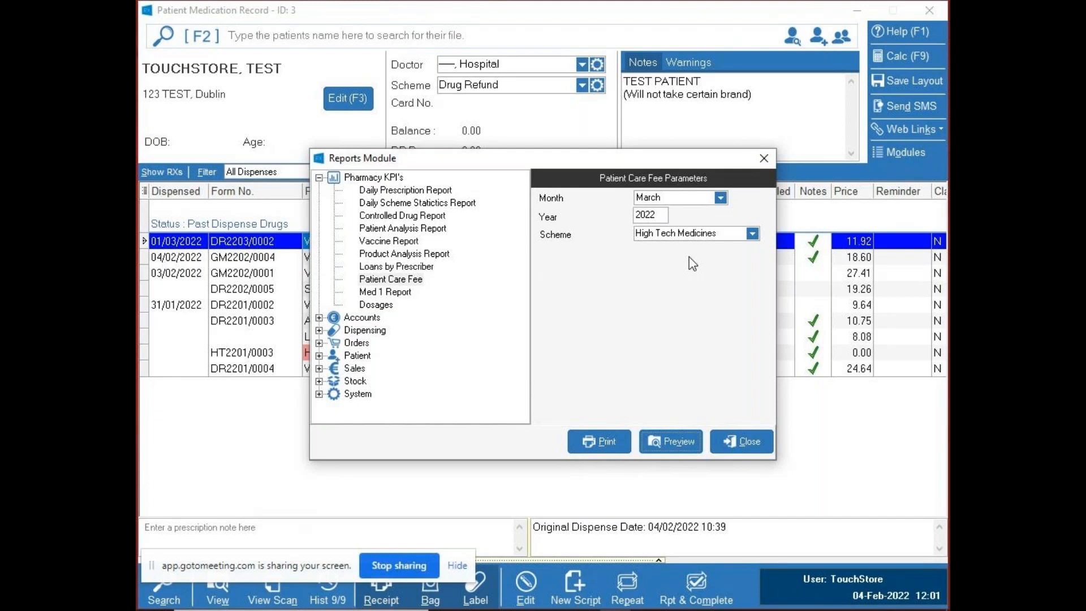
# - Review the Med 1 Report and Dosages report parameters and close the reports module
pyautogui.click(389, 294)
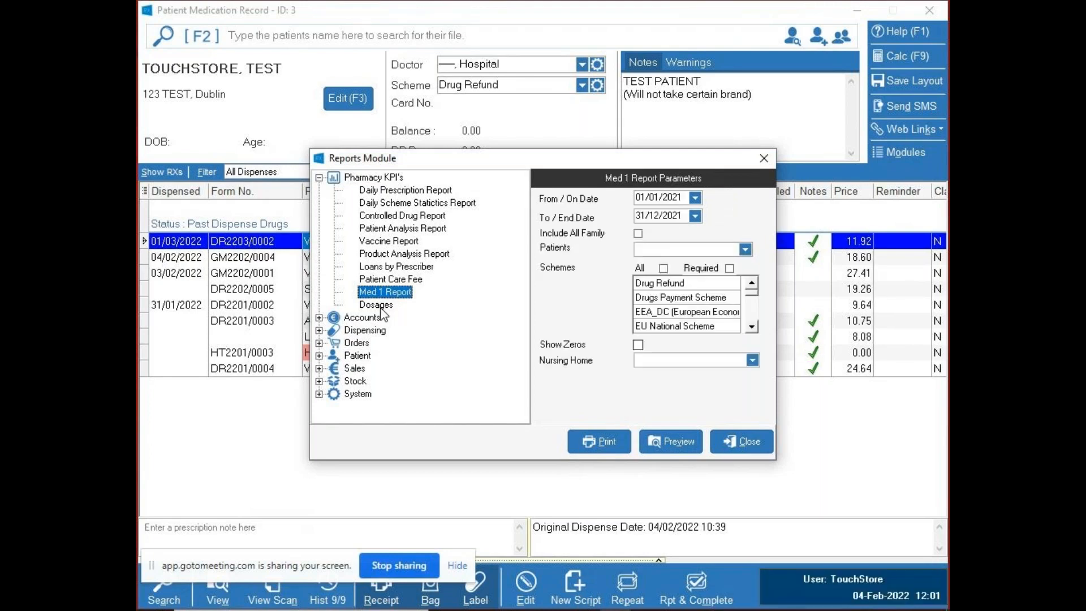
pyautogui.click(380, 307)
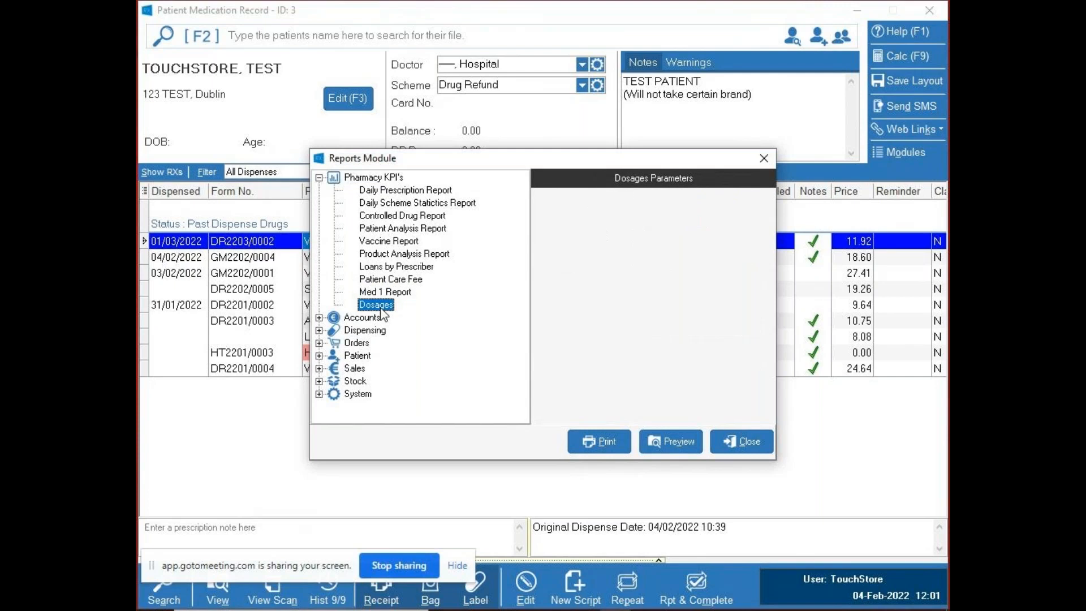
pyautogui.click(418, 190)
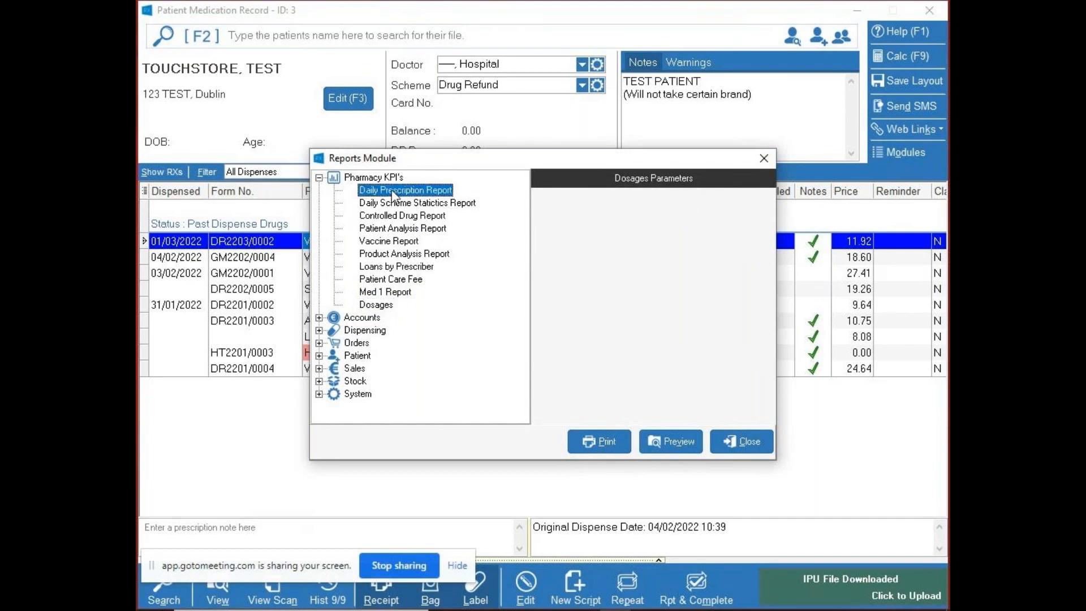
pyautogui.click(748, 441)
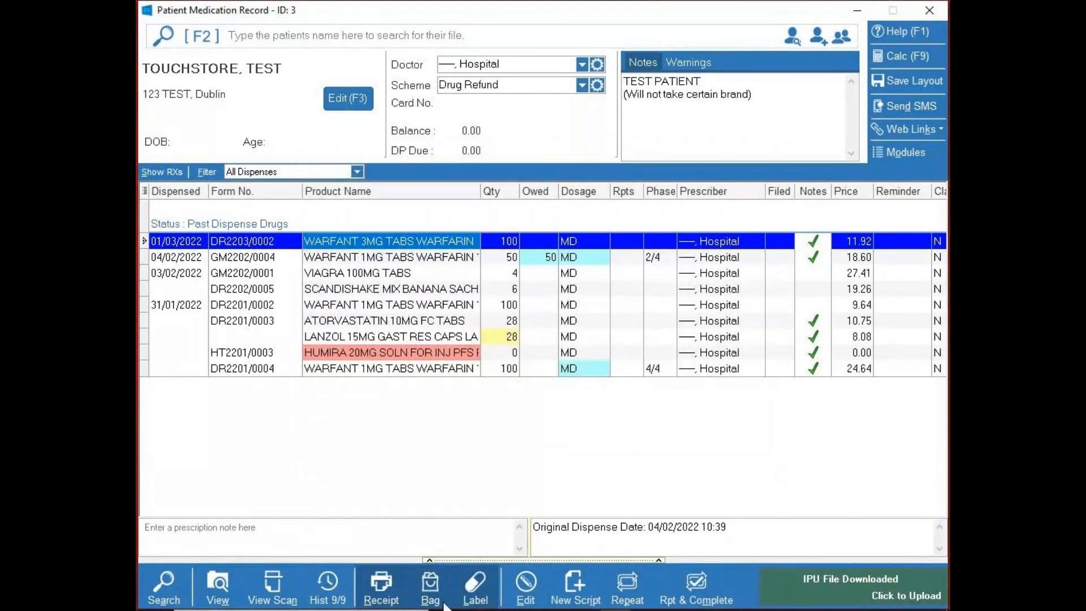
# - Show the price breakdown of the WARFANT 3MG item, add extra charges of 6.00 and recomplete the prescription
pyautogui.click(858, 8)
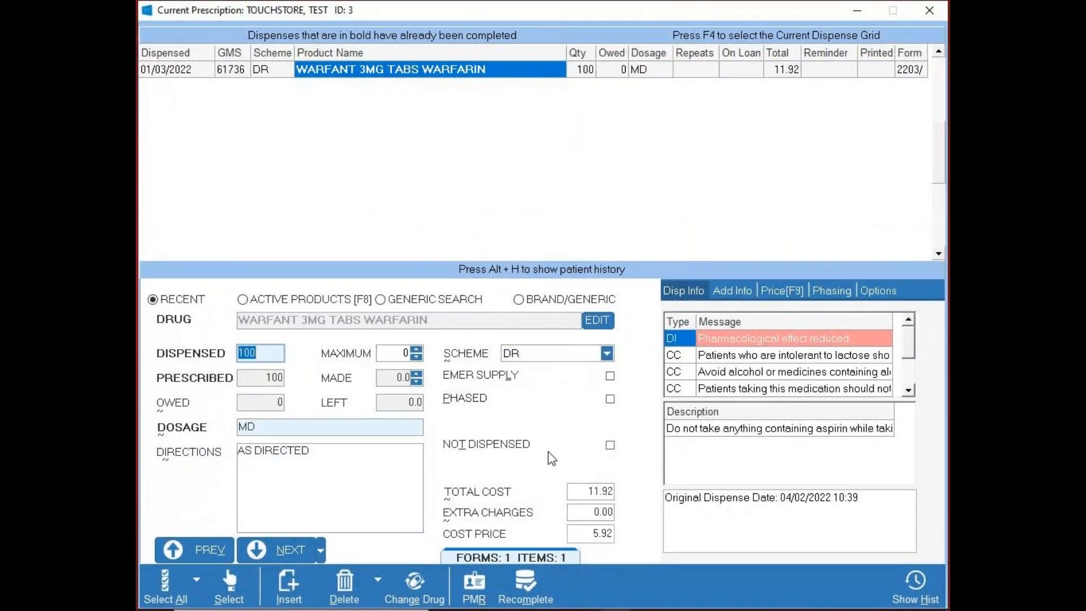
pyautogui.click(778, 292)
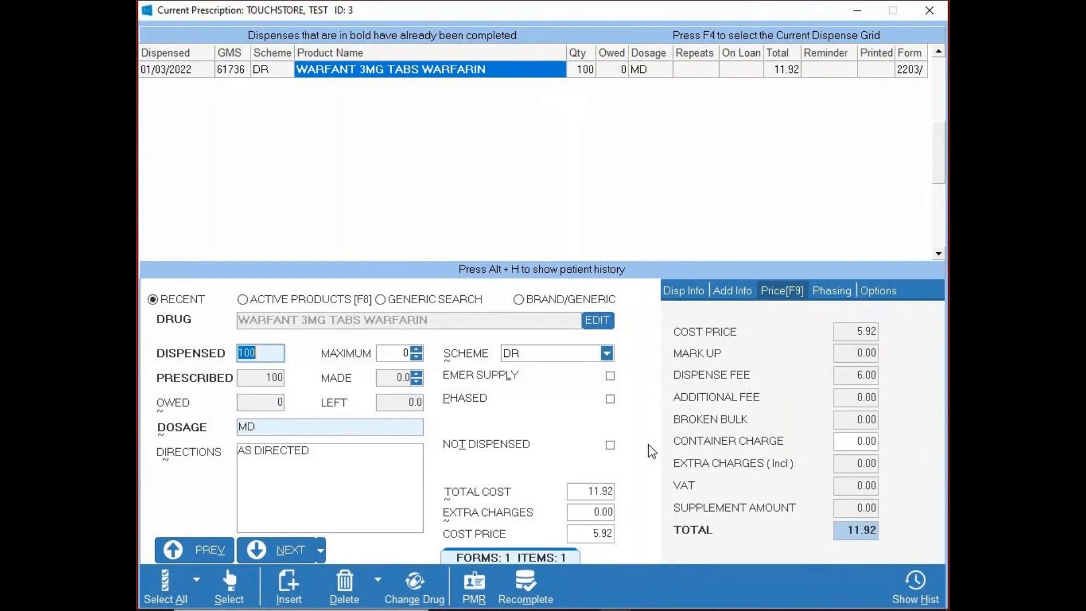
pyautogui.click(591, 515)
pyautogui.write('6.00')
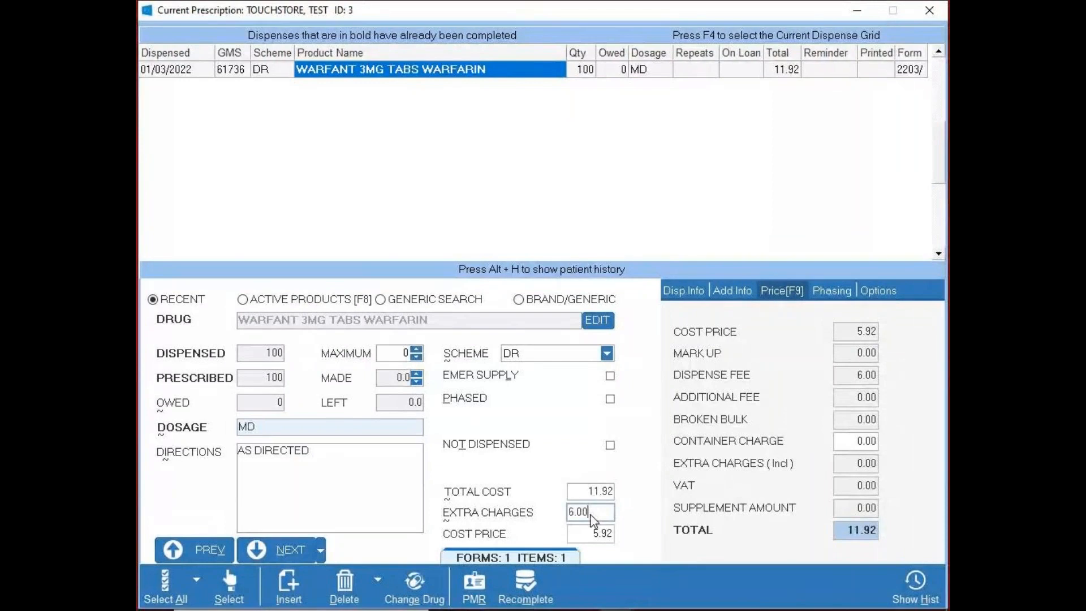
pyautogui.click(572, 492)
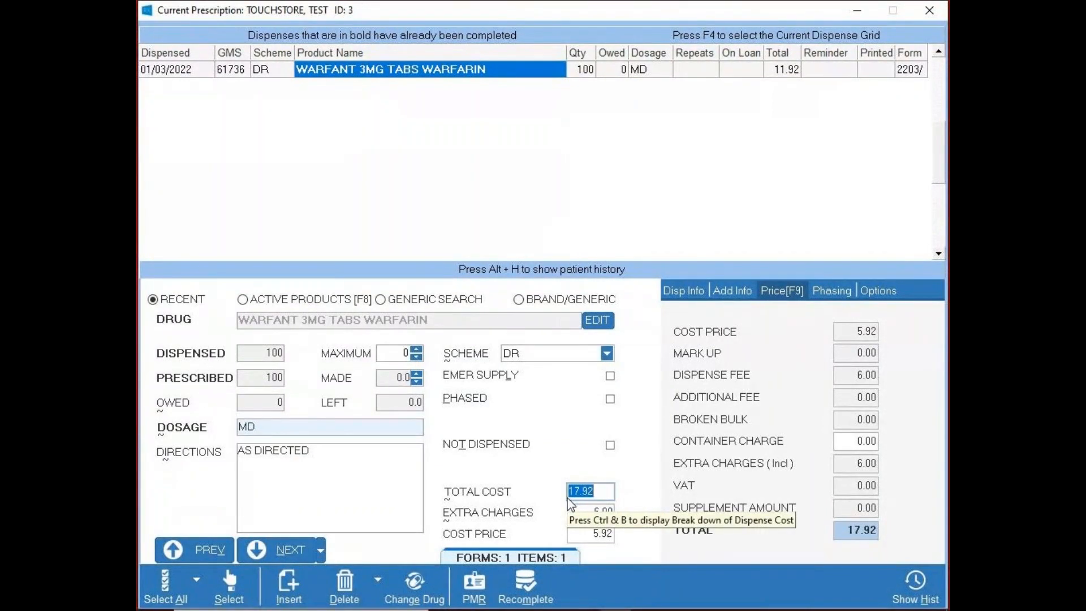
pyautogui.click(577, 512)
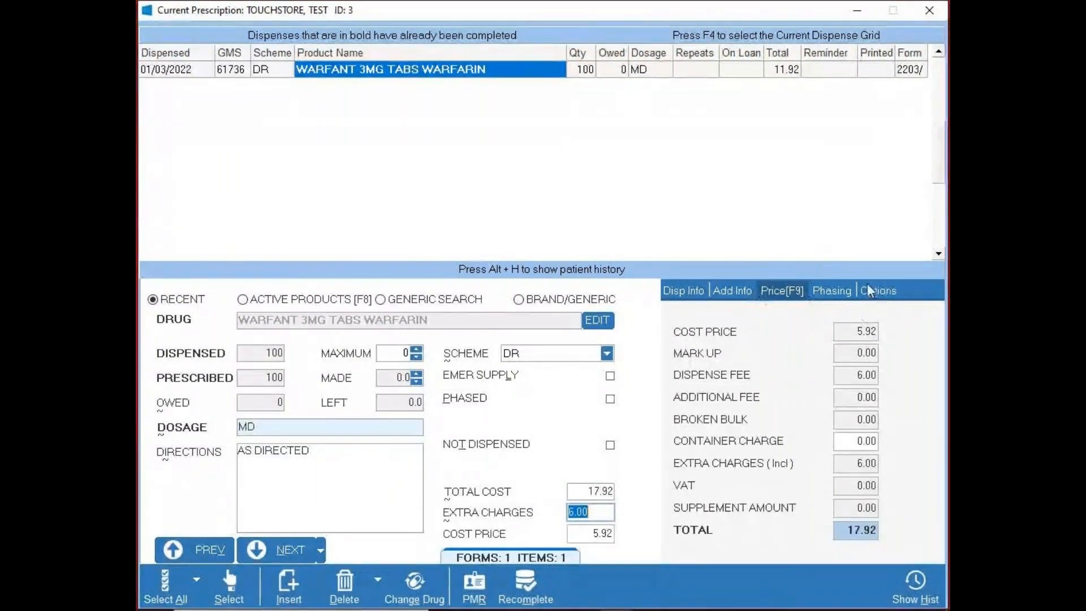
pyautogui.click(522, 588)
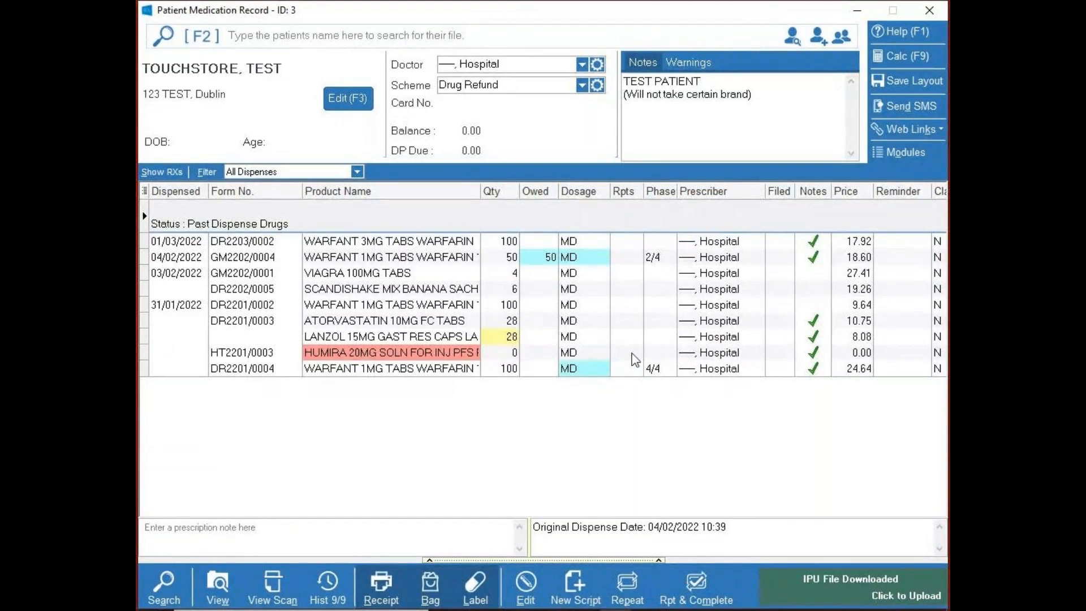
# - Search the active products for code 54789 on a new script, cycle through the drug search modes and return to the patient record
pyautogui.click(856, 10)
pyautogui.press('Insert')
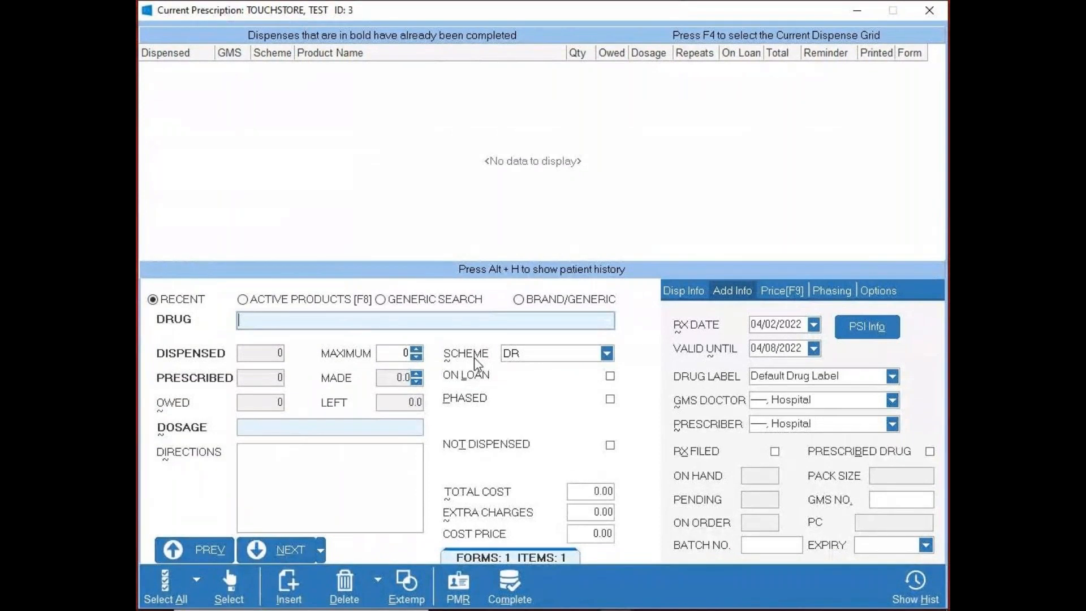
pyautogui.press('F8')
pyautogui.write('54789')
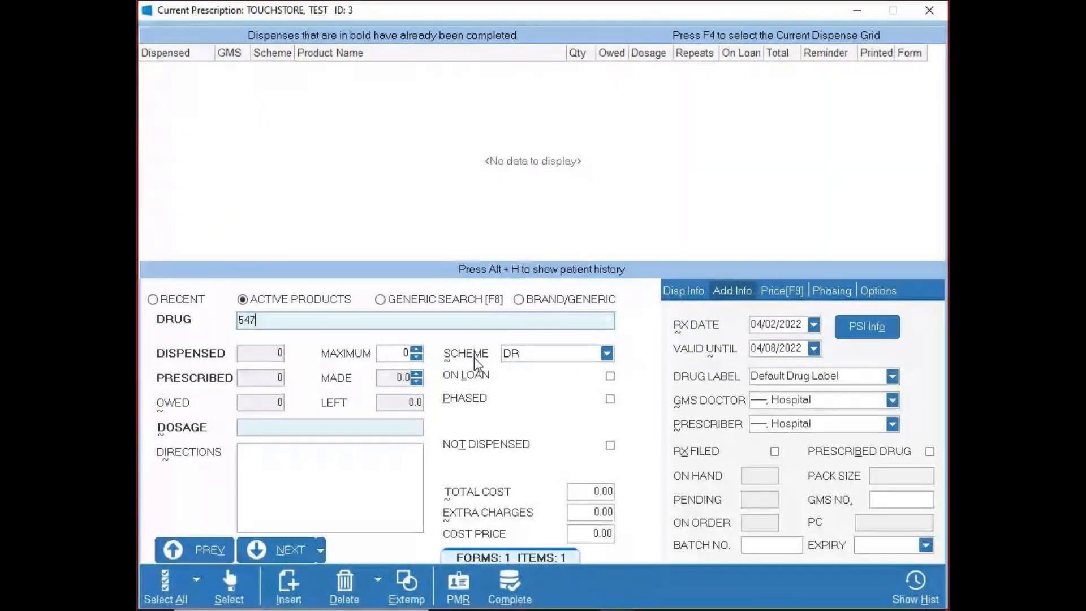
pyautogui.press('Return')
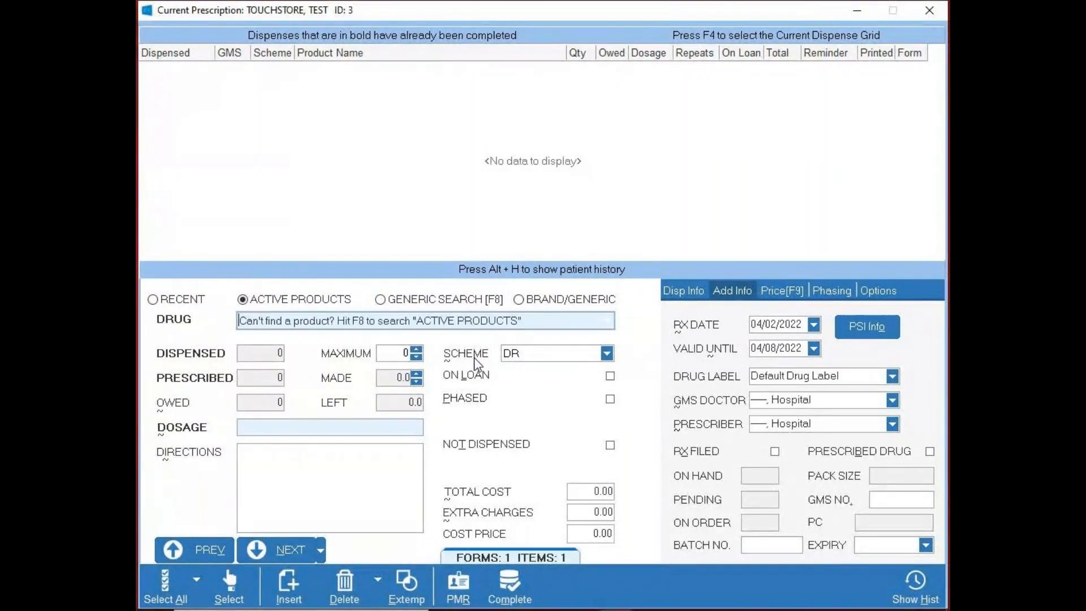
pyautogui.press('F8')
pyautogui.press('F8')
pyautogui.press('F8')
pyautogui.click(459, 588)
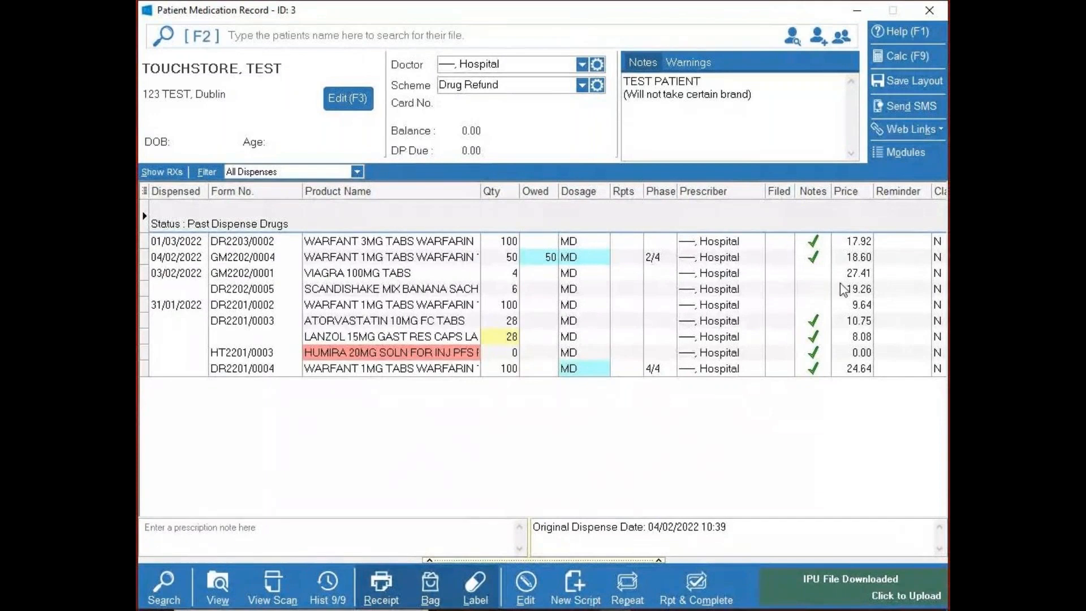
# - Open the dispensed 01/03/2022 WARFANT 3MG TABS WARFARIN item for editing from the patient's medication record
pyautogui.click(857, 10)
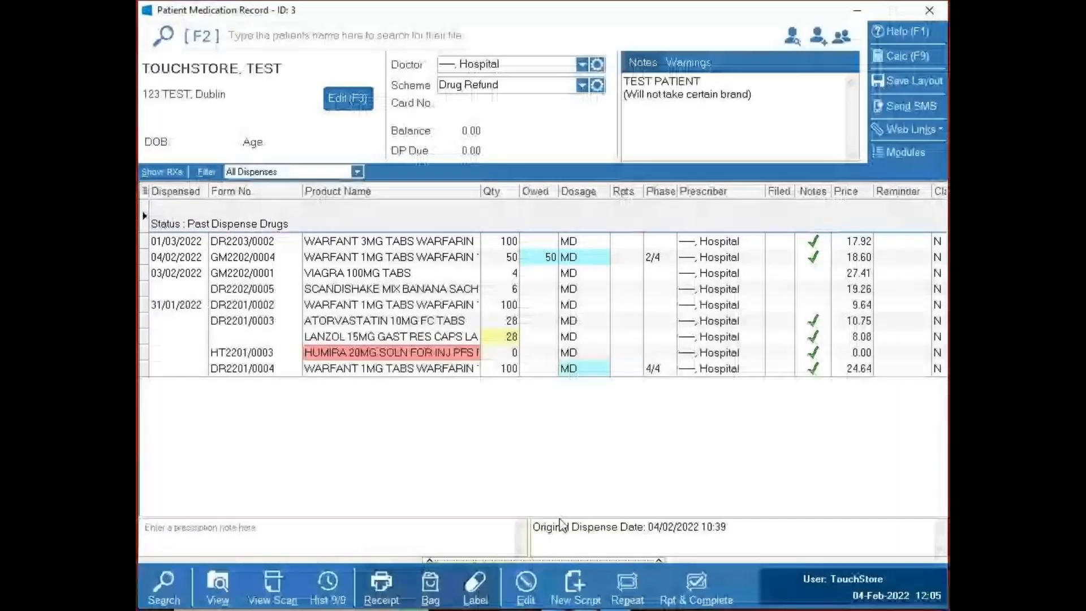
pyautogui.click(375, 242)
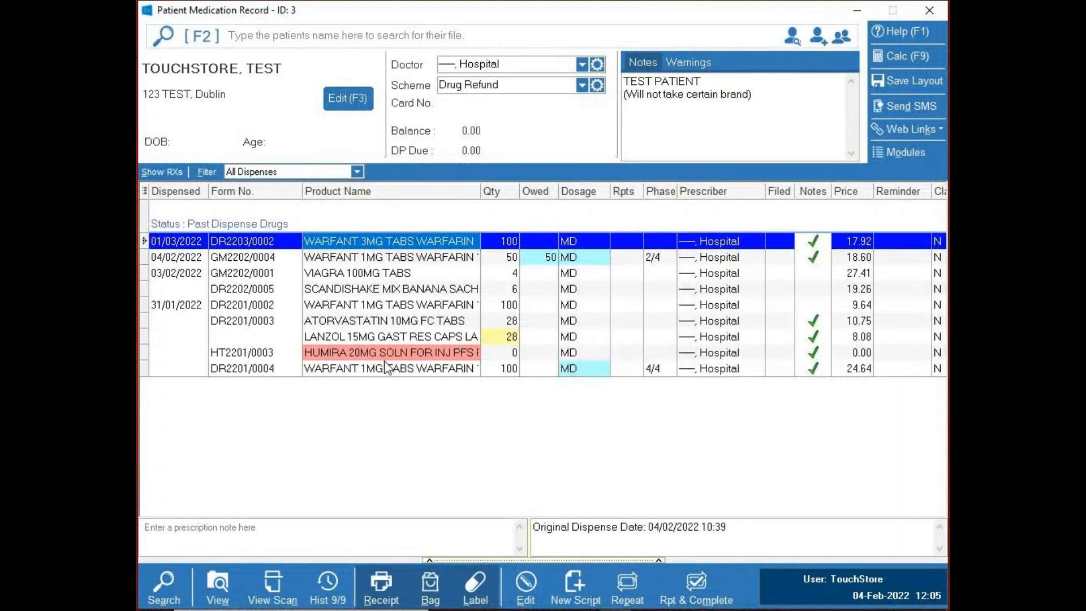
pyautogui.click(343, 272)
pyautogui.click(408, 241)
pyautogui.click(521, 602)
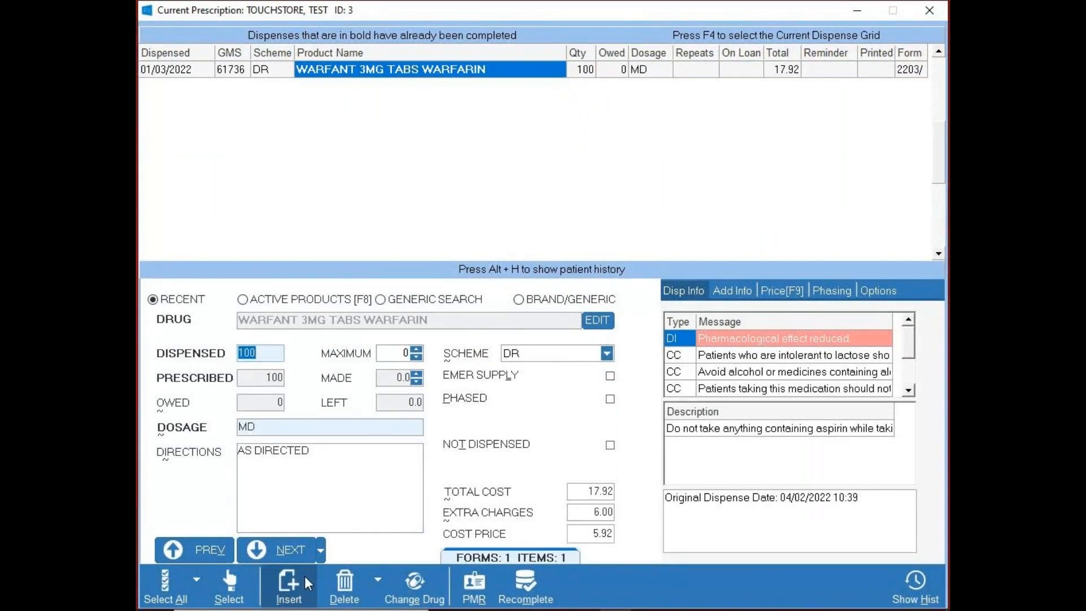
# - Insert WARFANT 1MG TABS WARFARIN 100 TABS into the dispensed script with dosage MD, dismissing the interaction warning
pyautogui.click(304, 575)
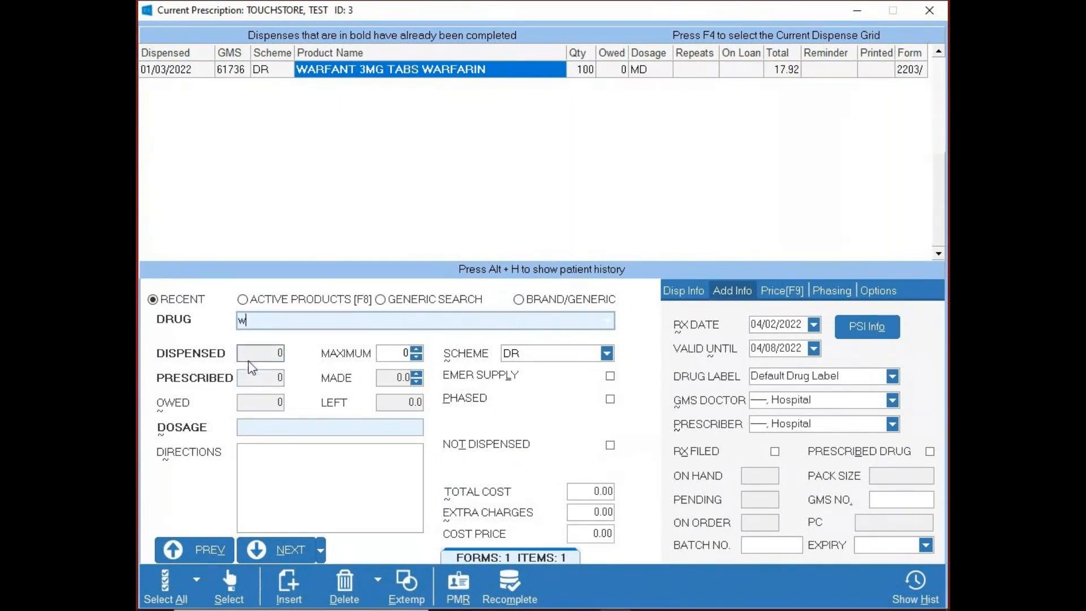
pyautogui.write('WA')
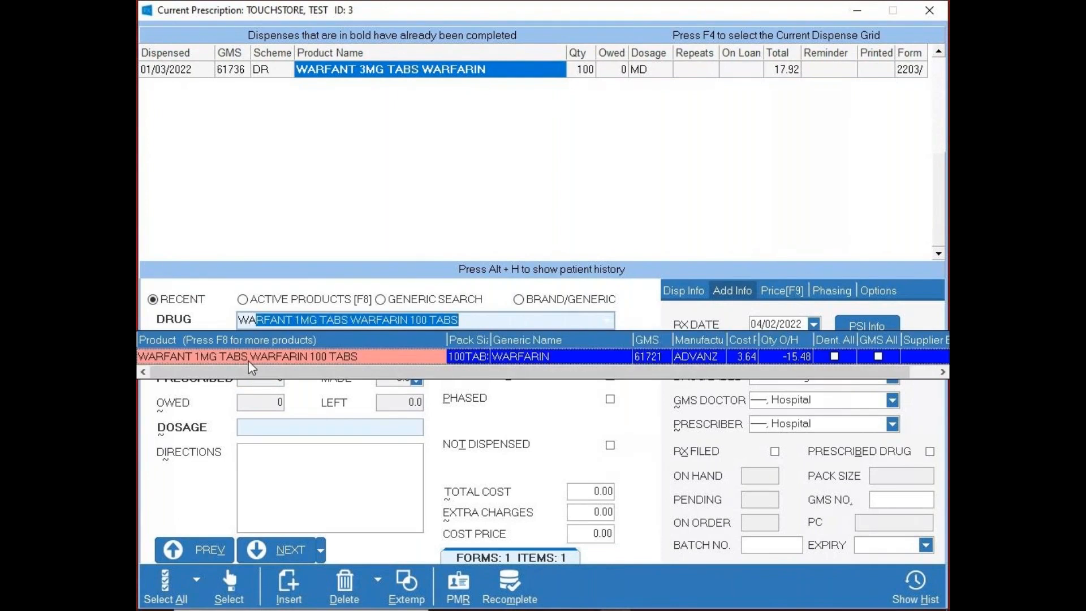
pyautogui.click(249, 361)
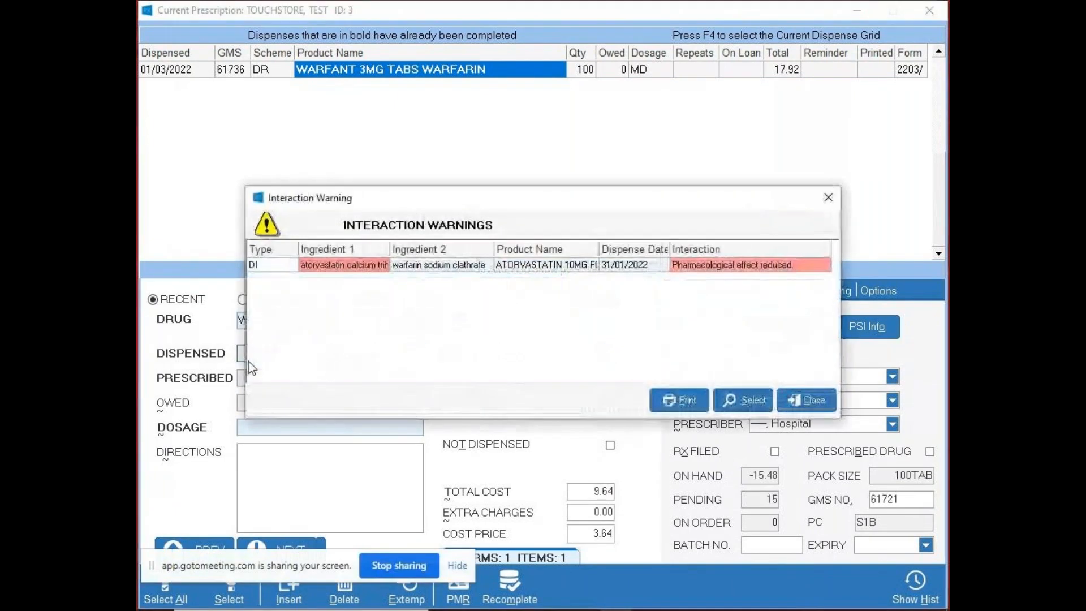
pyautogui.press('Escape')
pyautogui.press('Tab')
pyautogui.press('Tab')
pyautogui.write('MD')
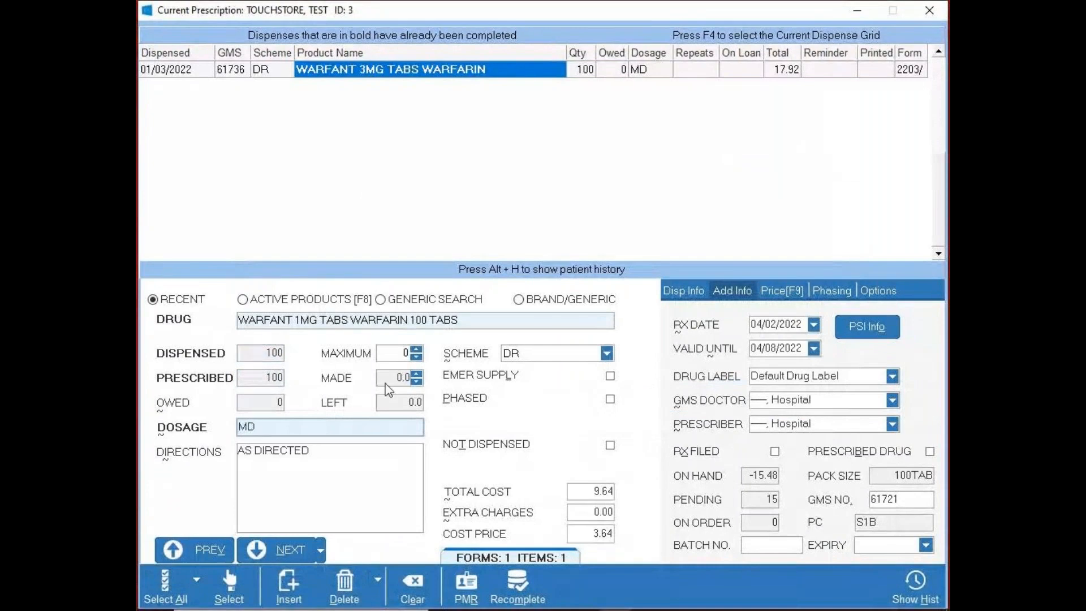
# - Look up the GMS doctor by surname, assign the chosen doctor to the WARFANT 1MG item and add the item to the script
pyautogui.click(844, 403)
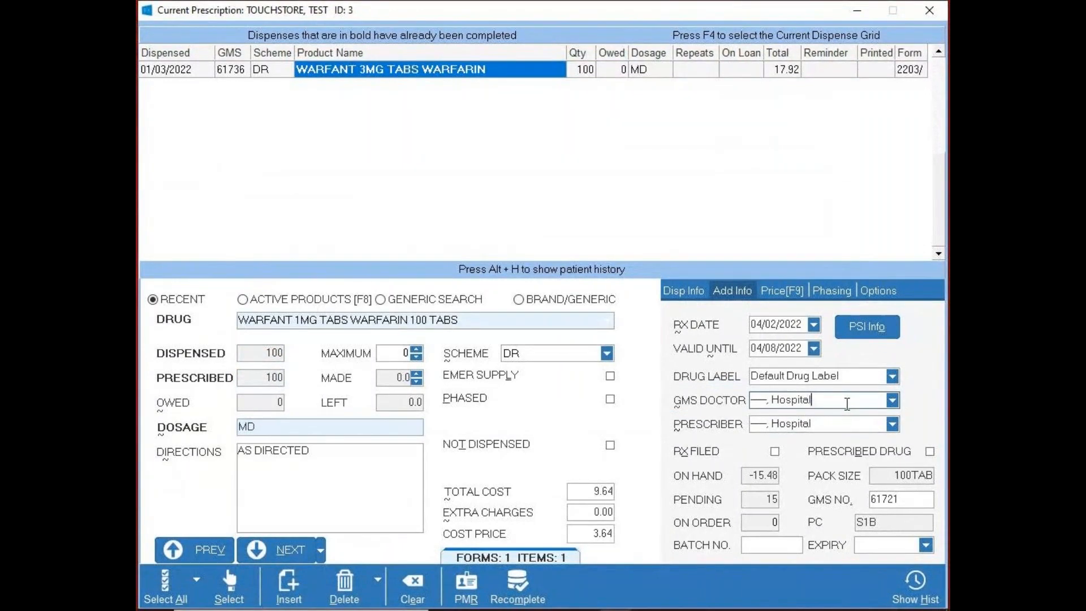
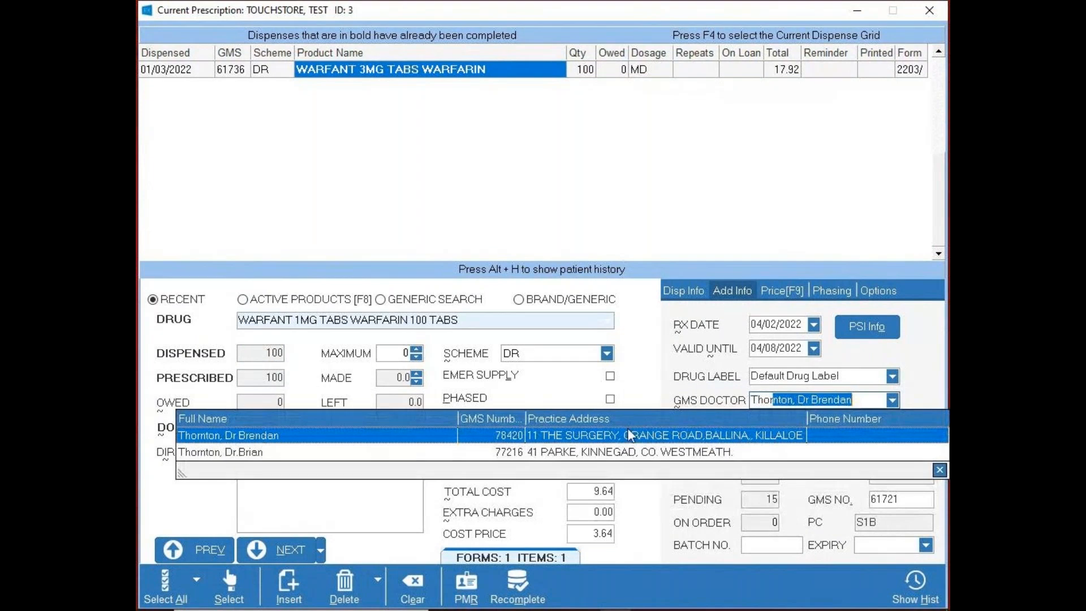
pyautogui.click(629, 436)
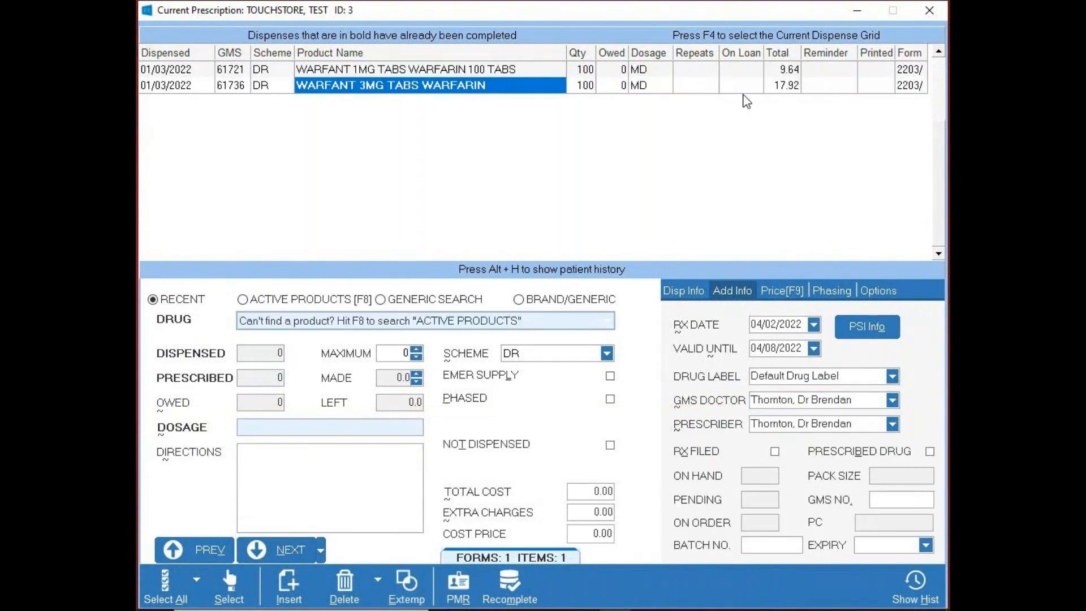
# - Reopen the WARFANT 1MG item on the script and change its GMS doctor to the Hospital entry, found by GMS number
pyautogui.click(500, 70)
pyautogui.click(892, 400)
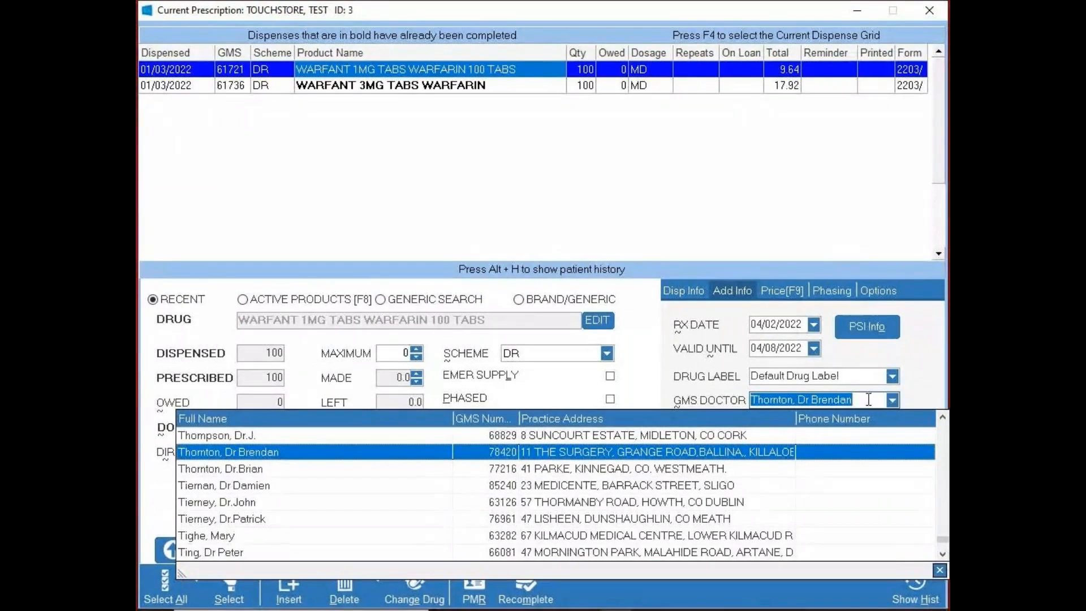
pyautogui.click(890, 399)
pyautogui.write('61559')
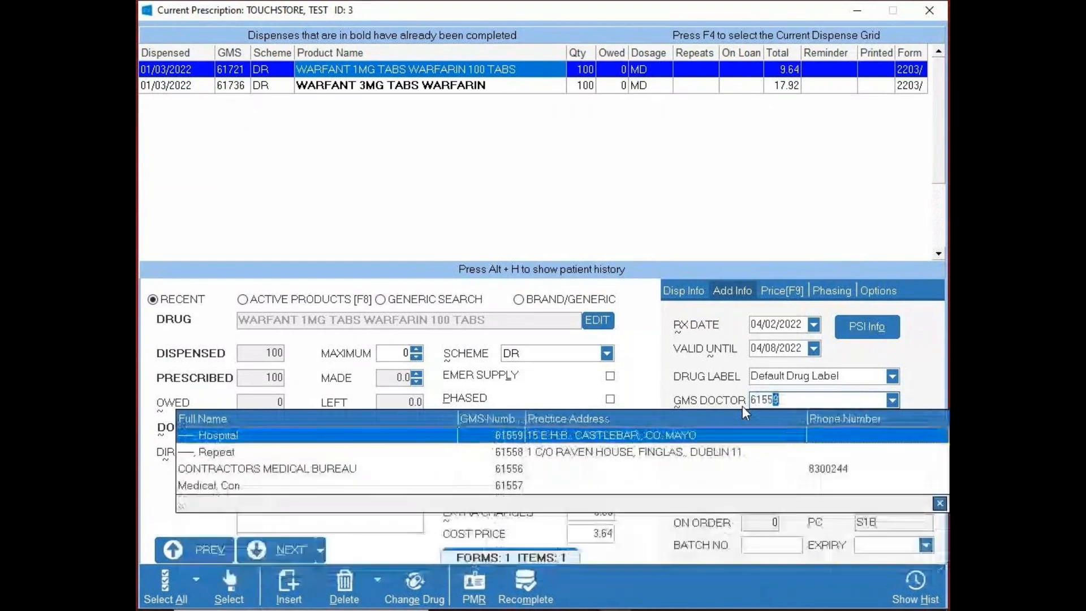
pyautogui.press('Return')
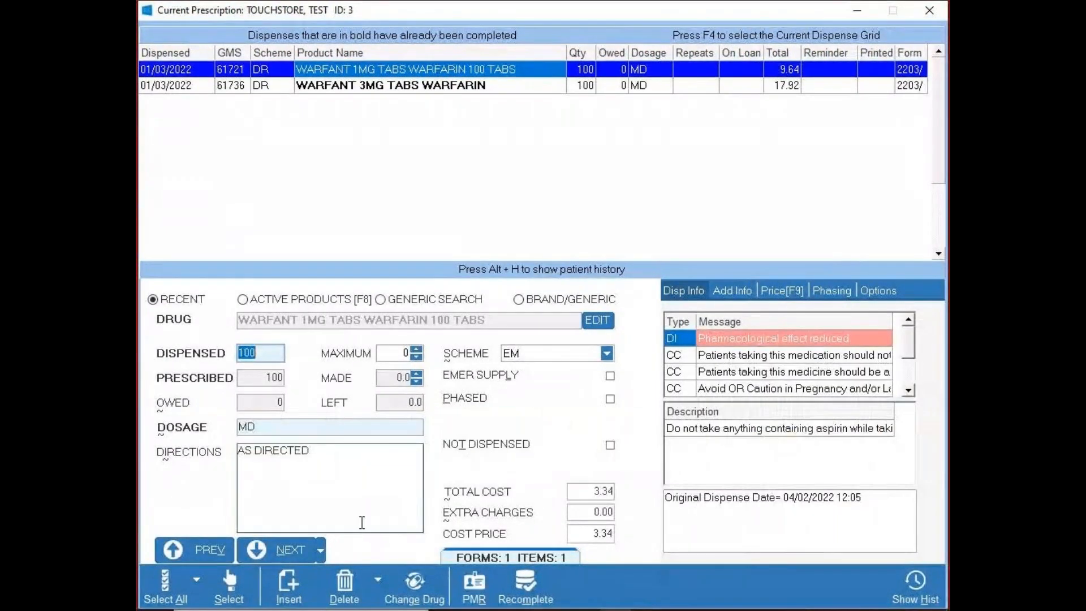
# - Save the WARFANT 1MG item under scheme EM and compare its details with the WARFANT 3MG item
pyautogui.click(271, 556)
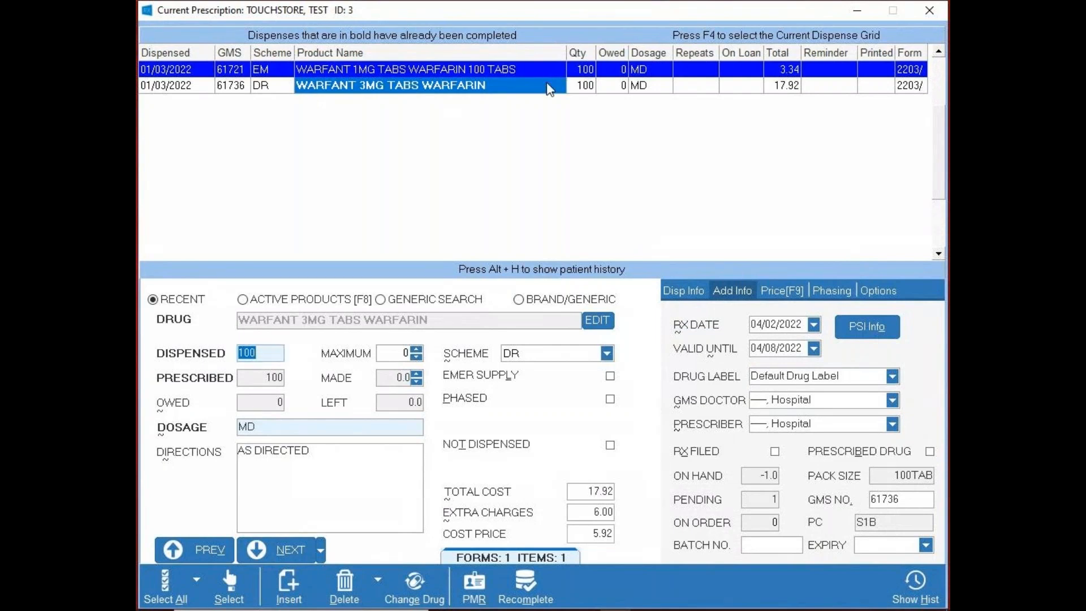
pyautogui.click(276, 92)
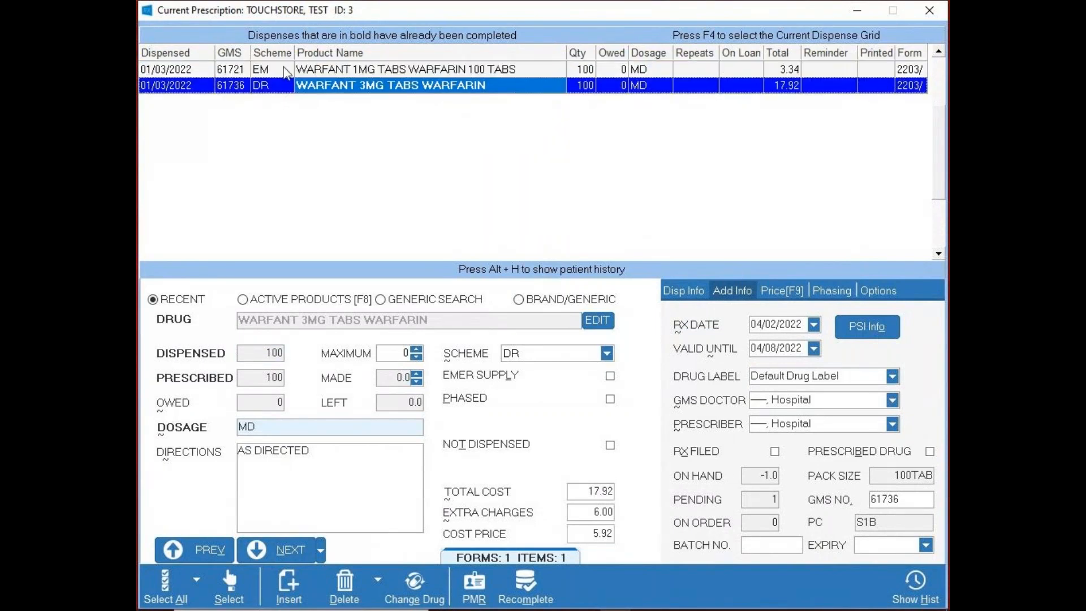
pyautogui.click(284, 69)
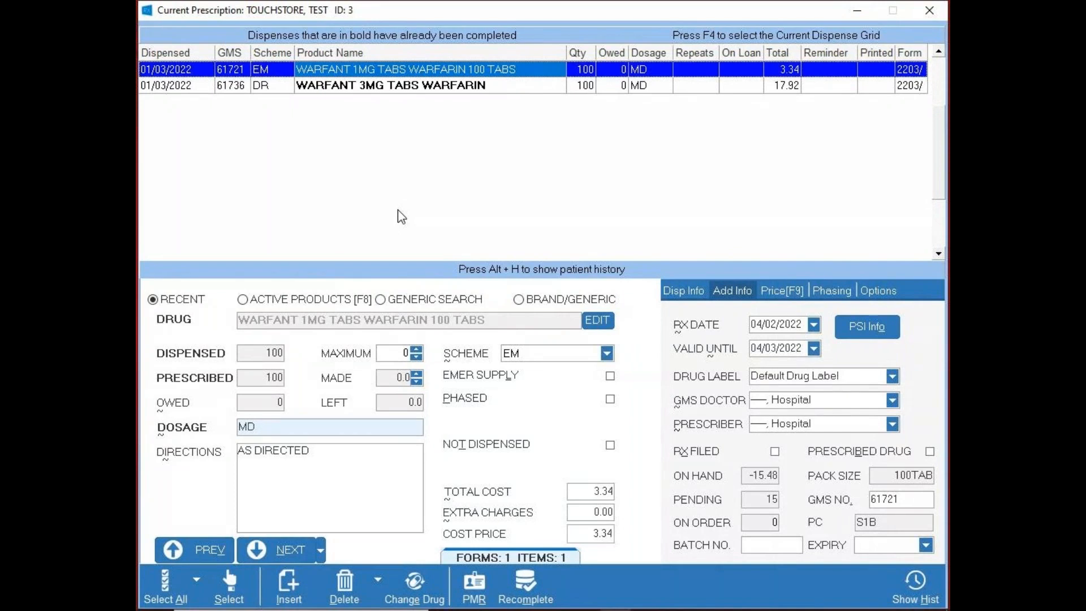
# - Return to the patient's medication record and repeat the 03/02/2022 SCANDISHAKE MIX BANANA SACHETS item into the current script, accepting the session date
pyautogui.click(478, 575)
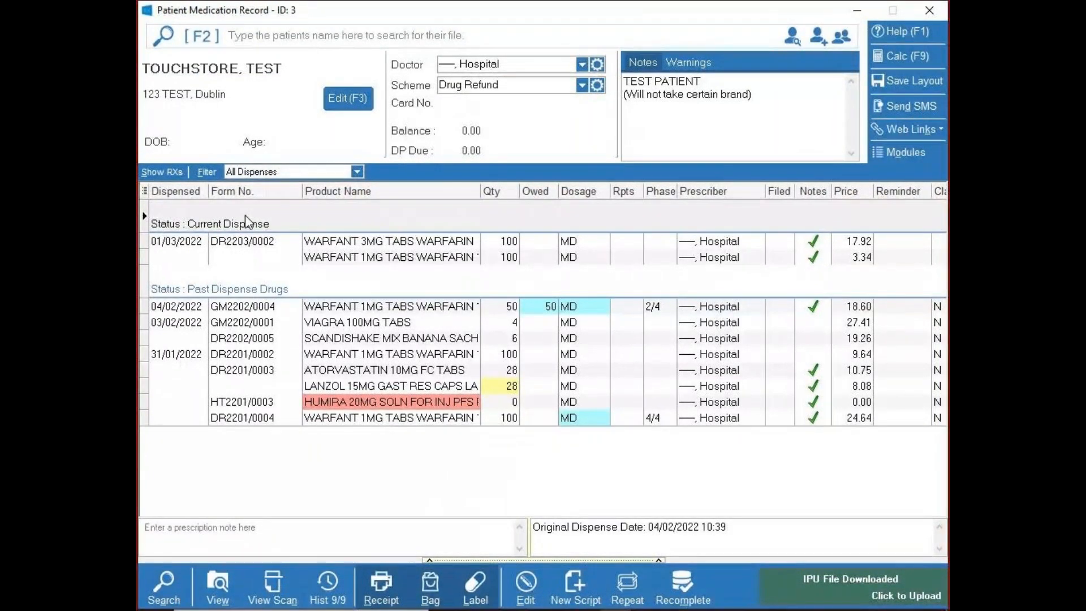
pyautogui.click(347, 322)
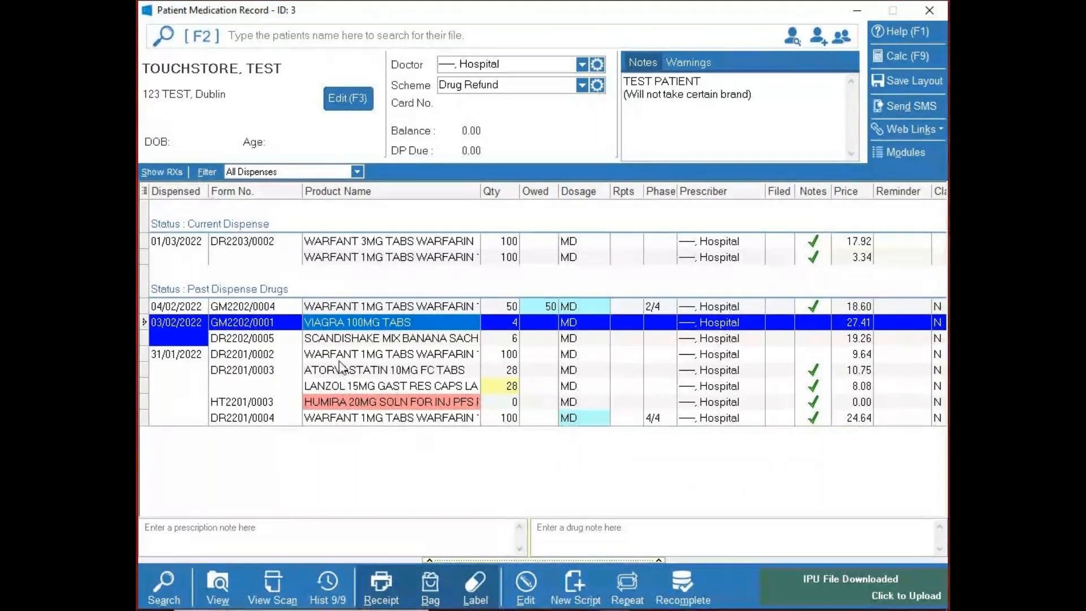
pyautogui.click(340, 339)
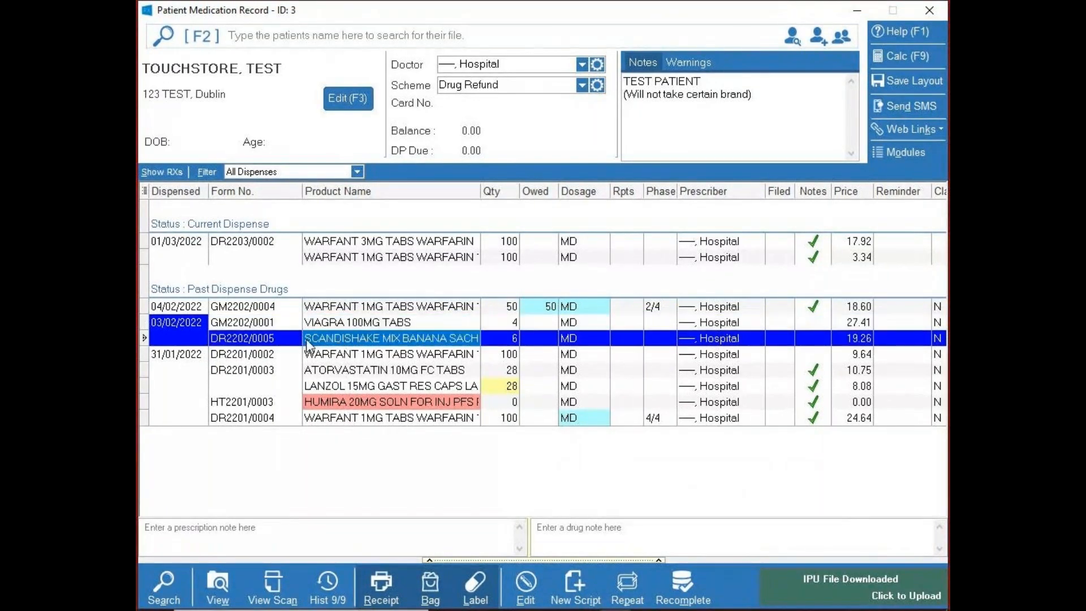
pyautogui.click(628, 589)
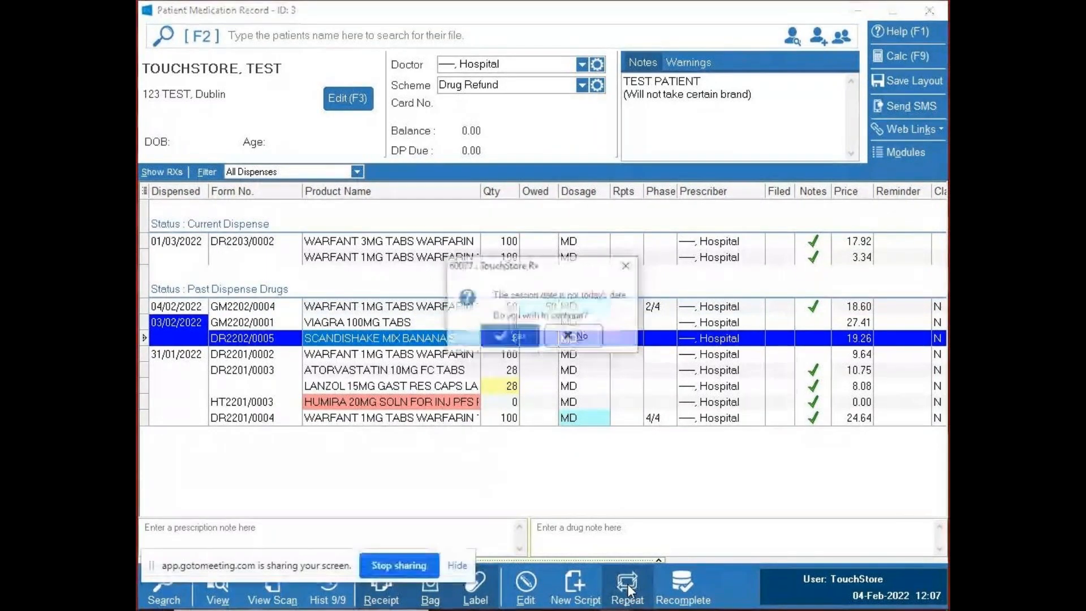
pyautogui.click(523, 331)
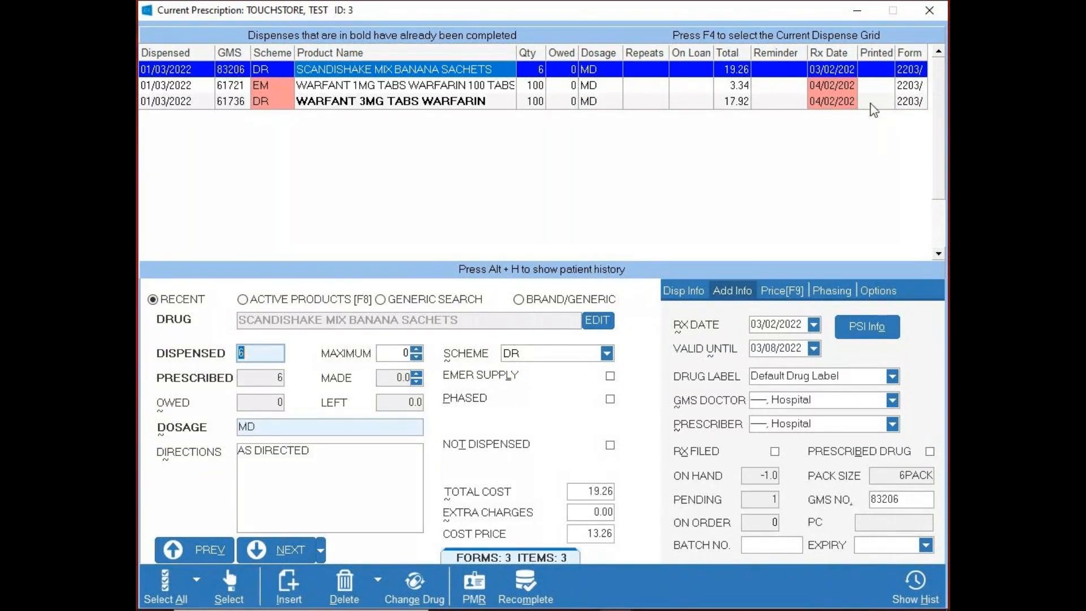
# - Display the patient's history within the script, highlight the 31/01/2022 WARFANT 1MG dispense on form DR2201/0002 and hide the history again
pyautogui.hotkey('alt', 'h')
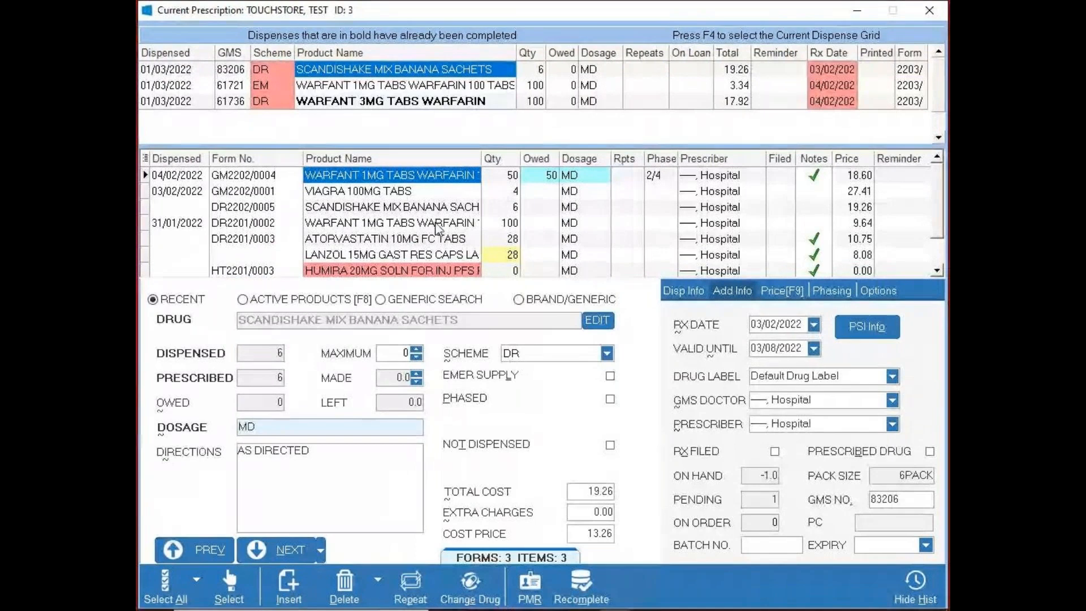
pyautogui.click(381, 222)
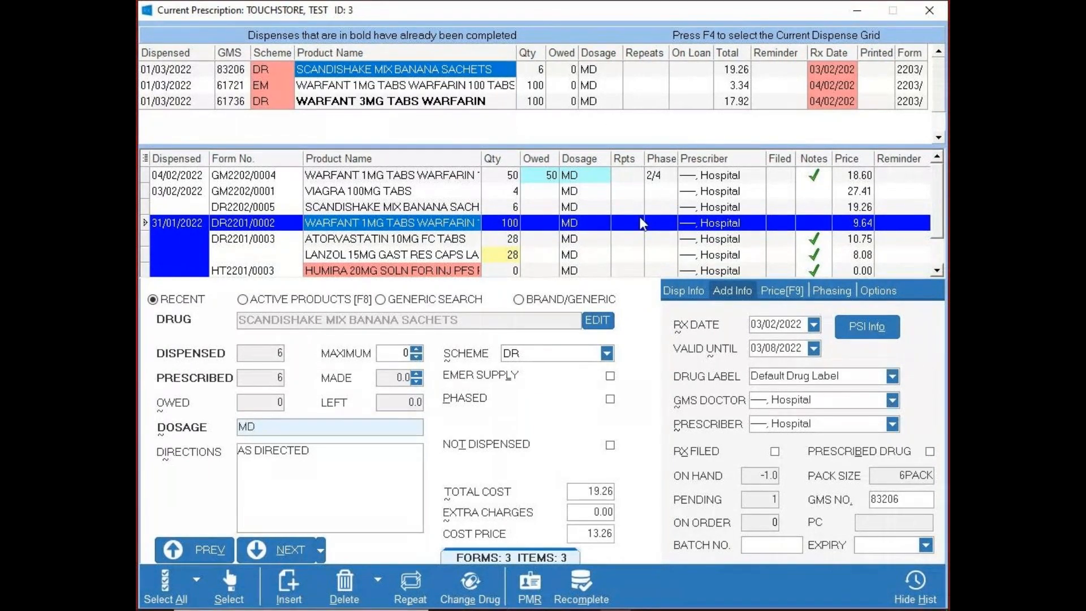
pyautogui.hotkey('alt', 'h')
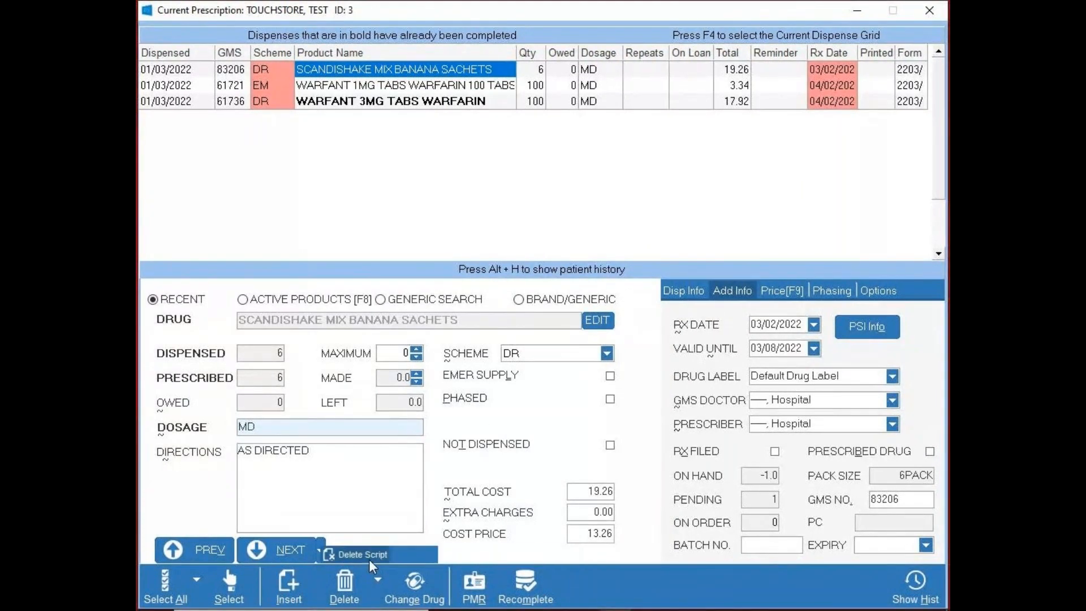
# - Delete the entire current script and confirm removing all of its entered information
pyautogui.click(365, 583)
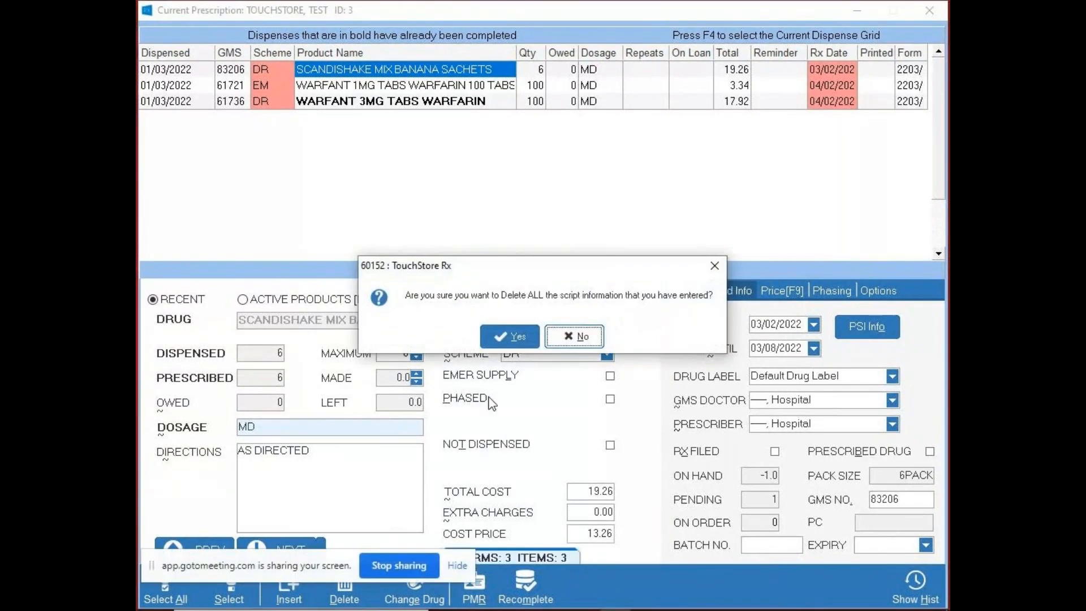
pyautogui.click(513, 333)
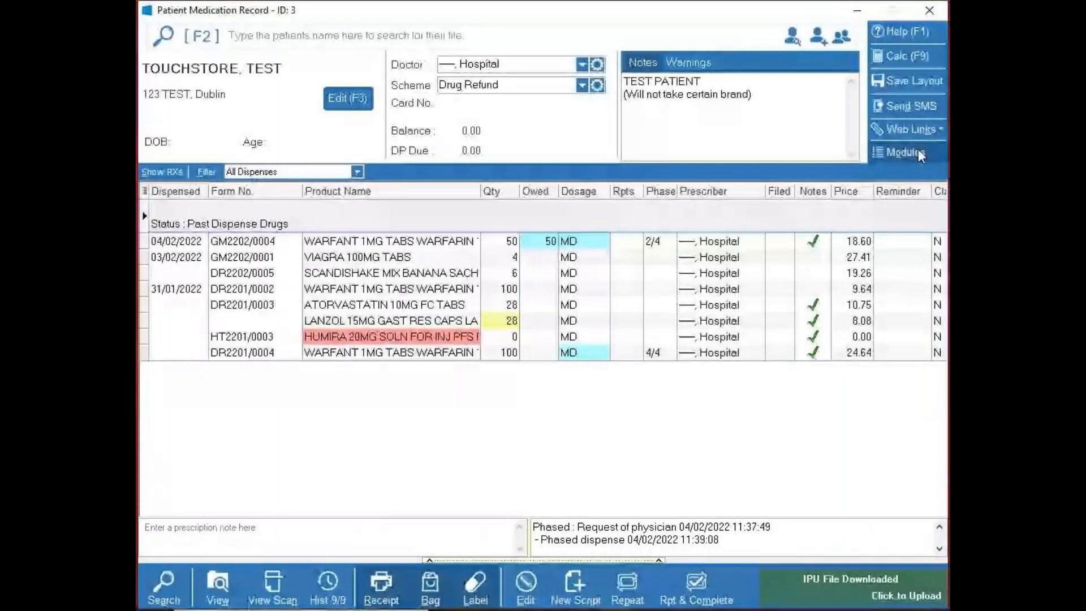
# - Open My Day from the patient record, review the owed dispenses and loans due, and return to the record
pyautogui.click(916, 151)
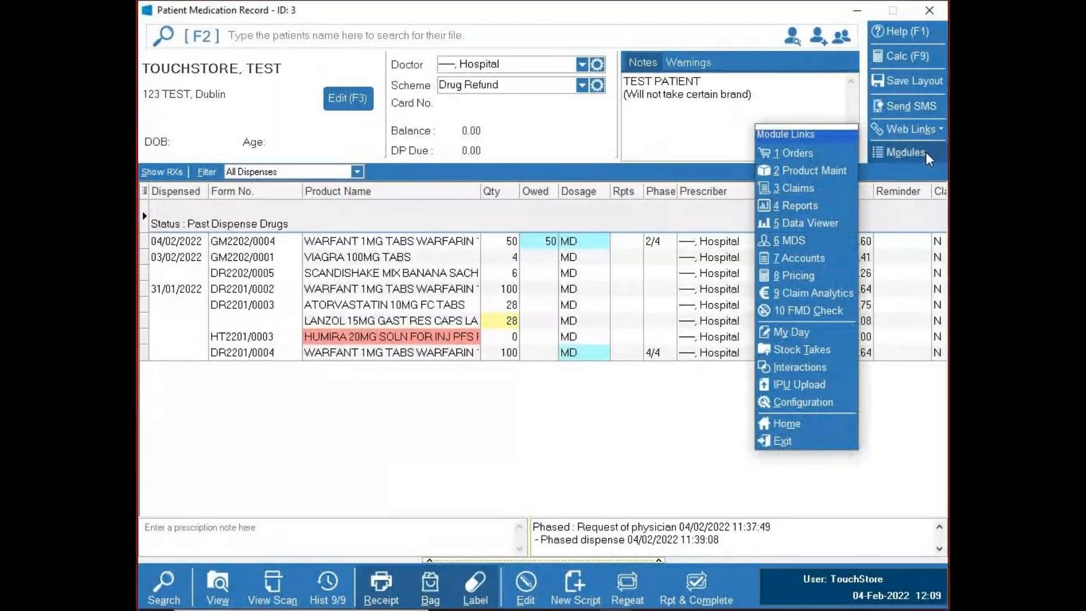
pyautogui.click(810, 333)
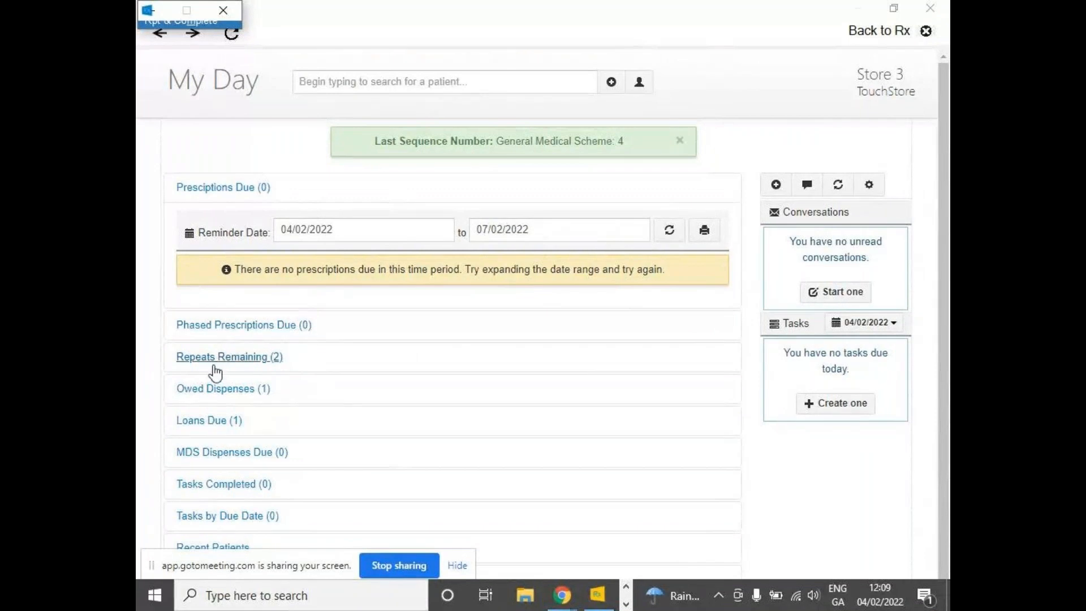
pyautogui.click(215, 389)
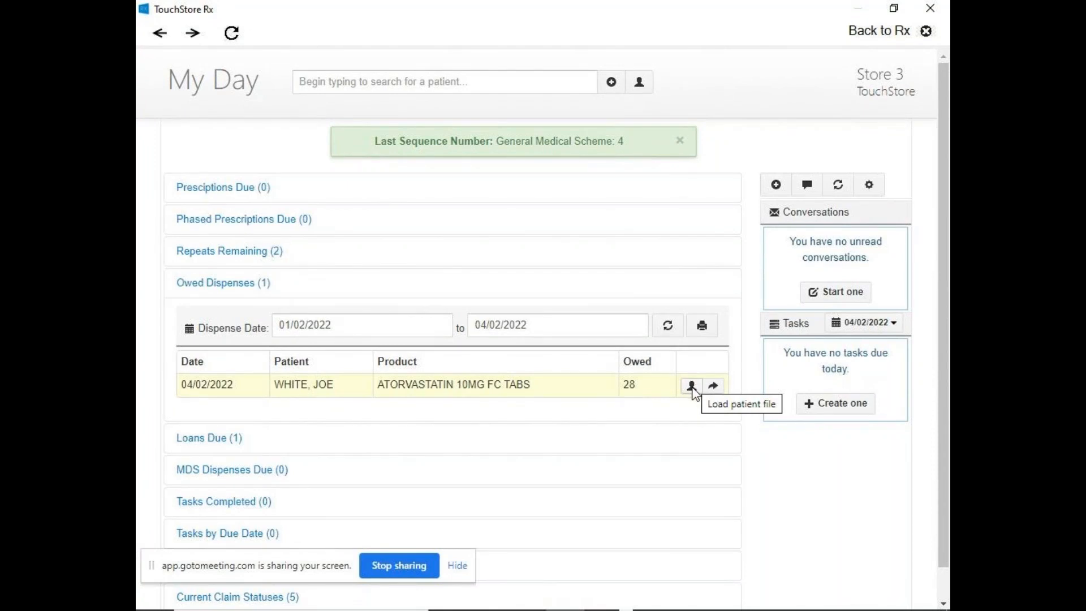
pyautogui.click(237, 440)
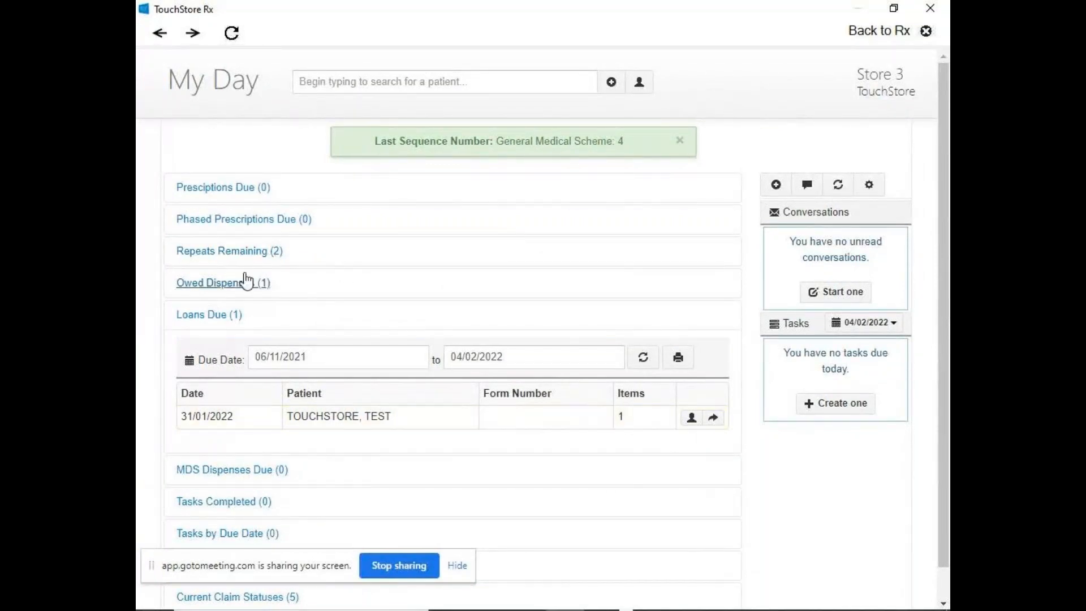
pyautogui.click(237, 283)
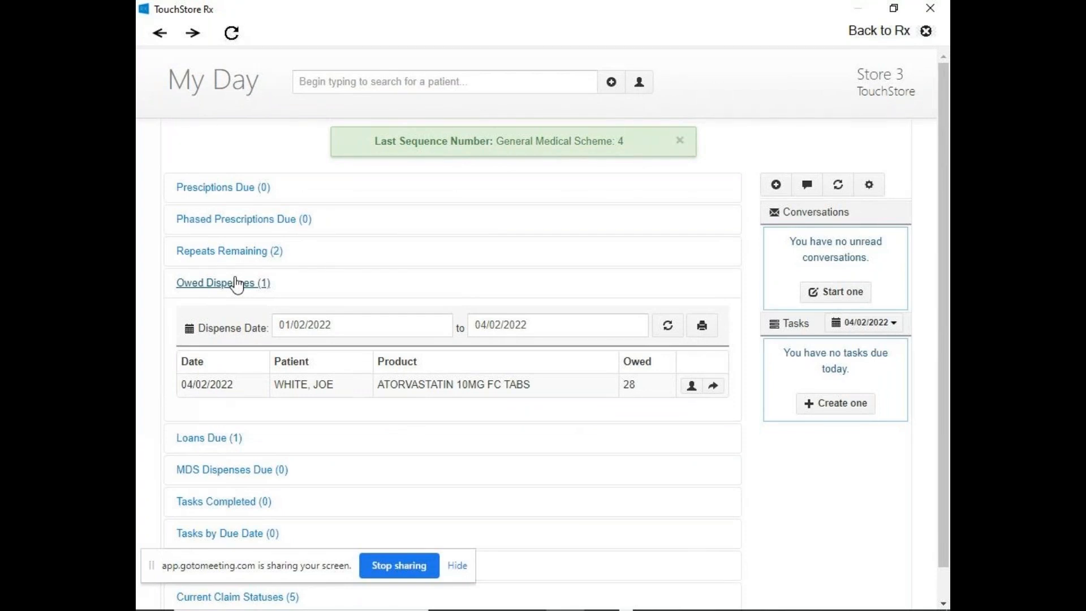
pyautogui.click(923, 31)
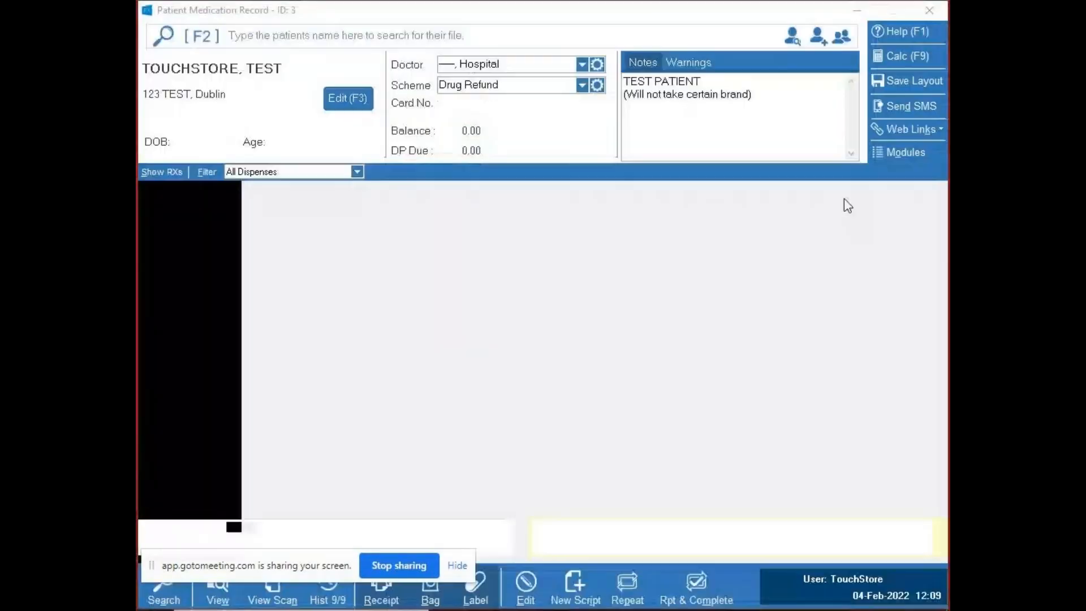
# - Reopen My Day, examine the owed dispenses and repeats remaining, and go back to the patient record
pyautogui.click(906, 152)
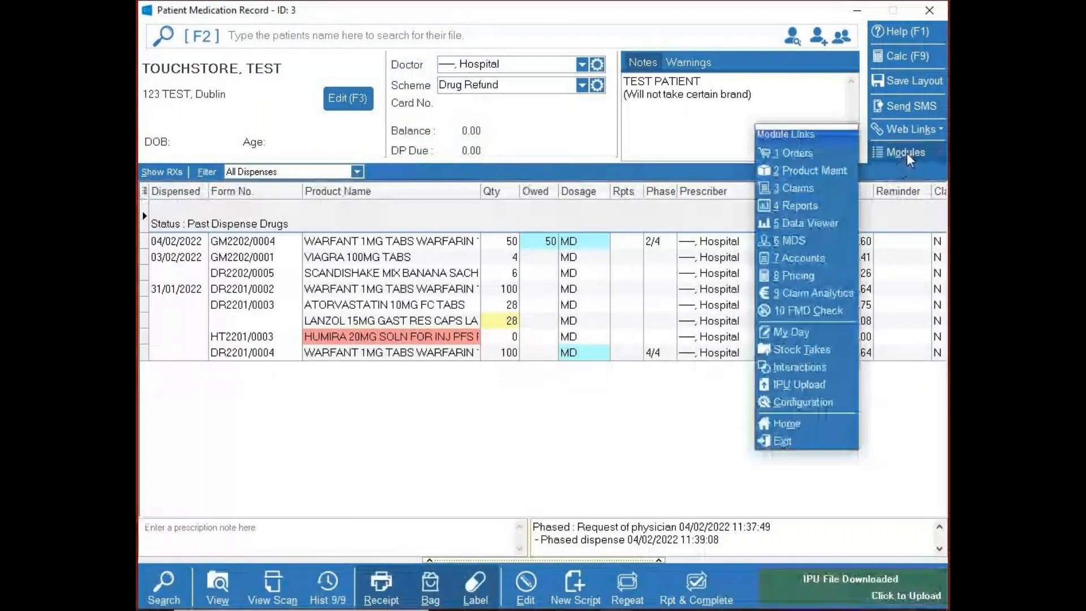
pyautogui.click(809, 330)
pyautogui.click(247, 392)
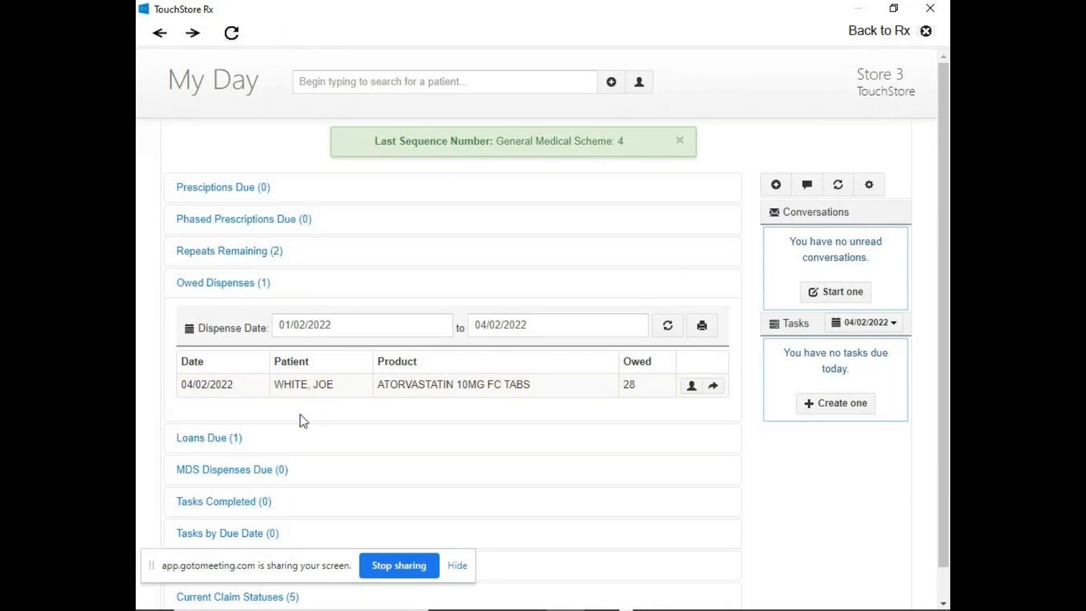
pyautogui.click(258, 253)
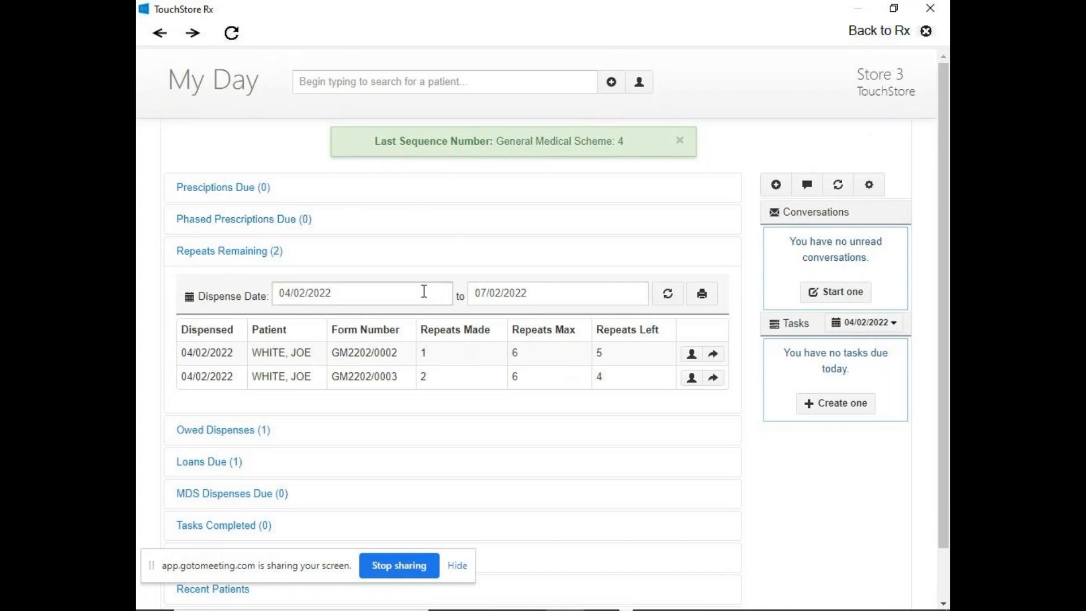
pyautogui.click(892, 38)
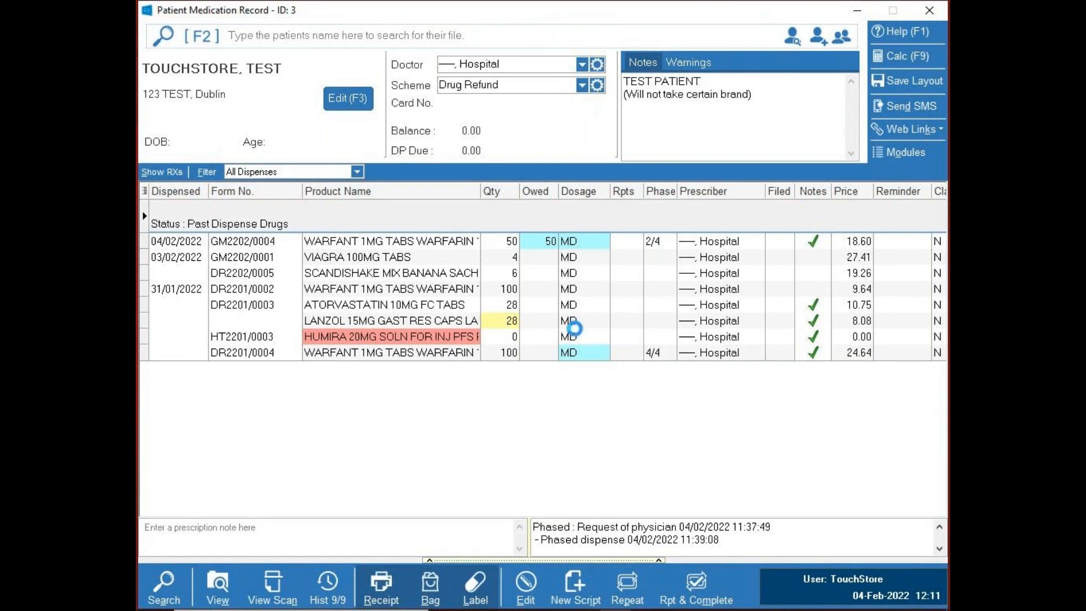
# - Start a new script with WARFANT 1MG TABS WARFARIN 100 TABS and set its scheme to EE (European Economic Area)
pyautogui.press('Insert')
pyautogui.write('warf')
pyautogui.press('Return')
pyautogui.click(805, 399)
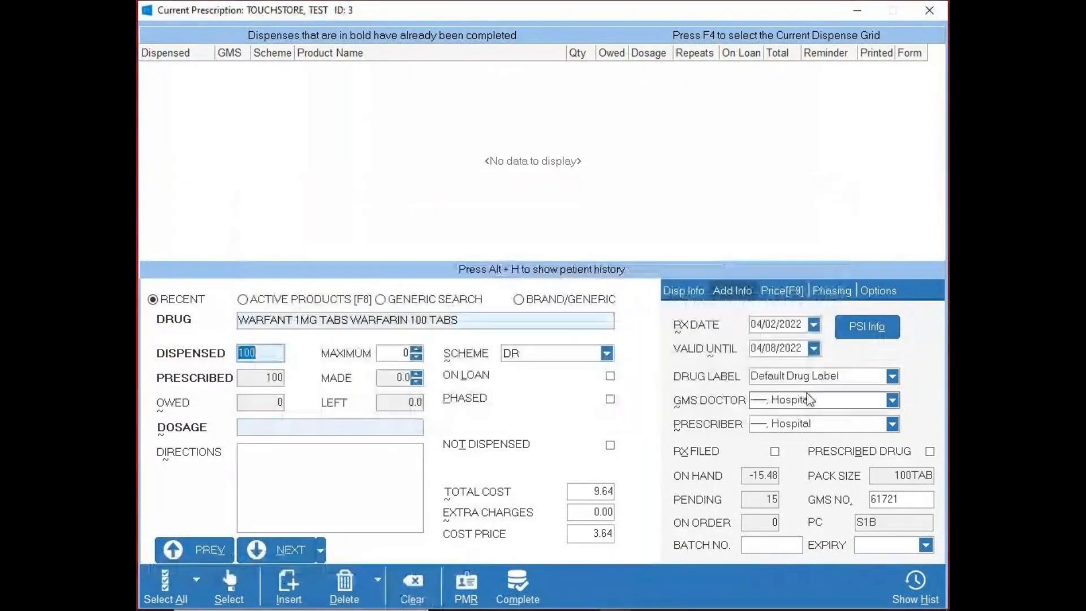
pyautogui.click(606, 353)
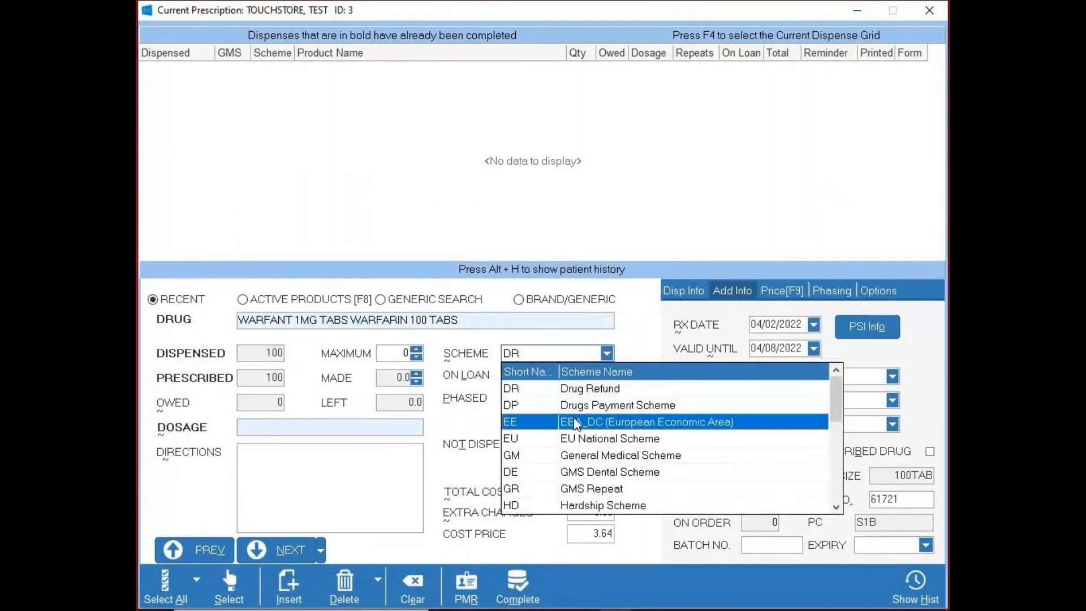
pyautogui.press('Escape')
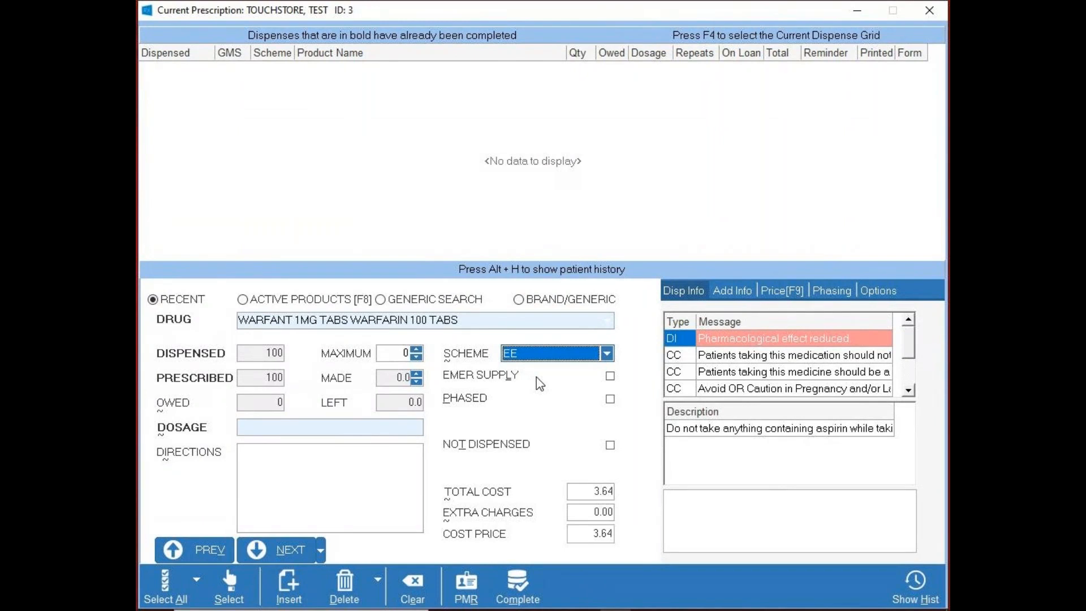
# - Mark the WARFANT 1MG script as an emergency supply with the reason NEEDS NEW Rx
pyautogui.click(610, 376)
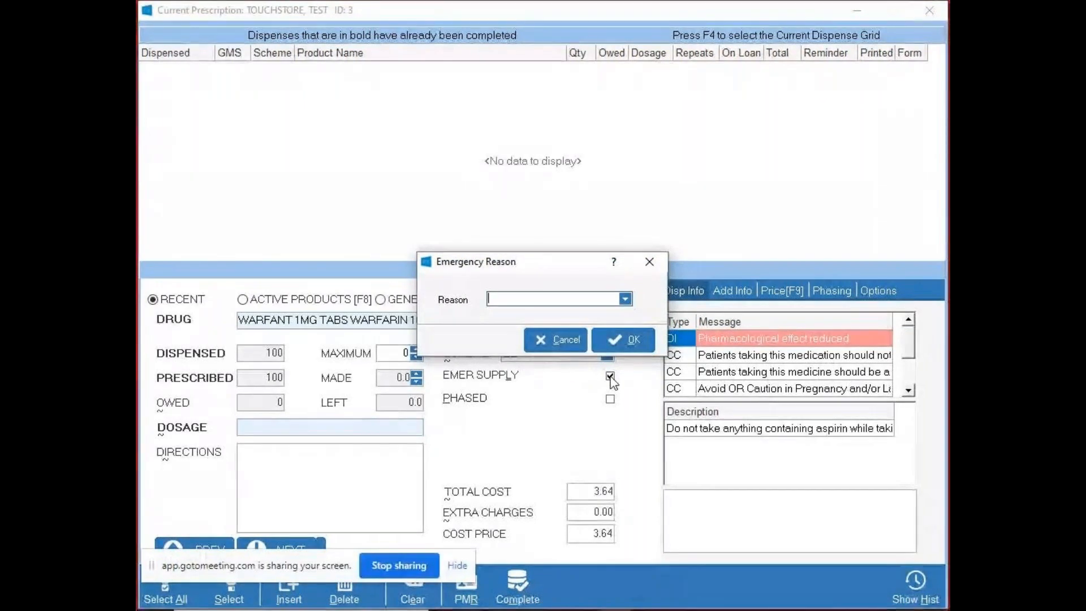
pyautogui.click(625, 299)
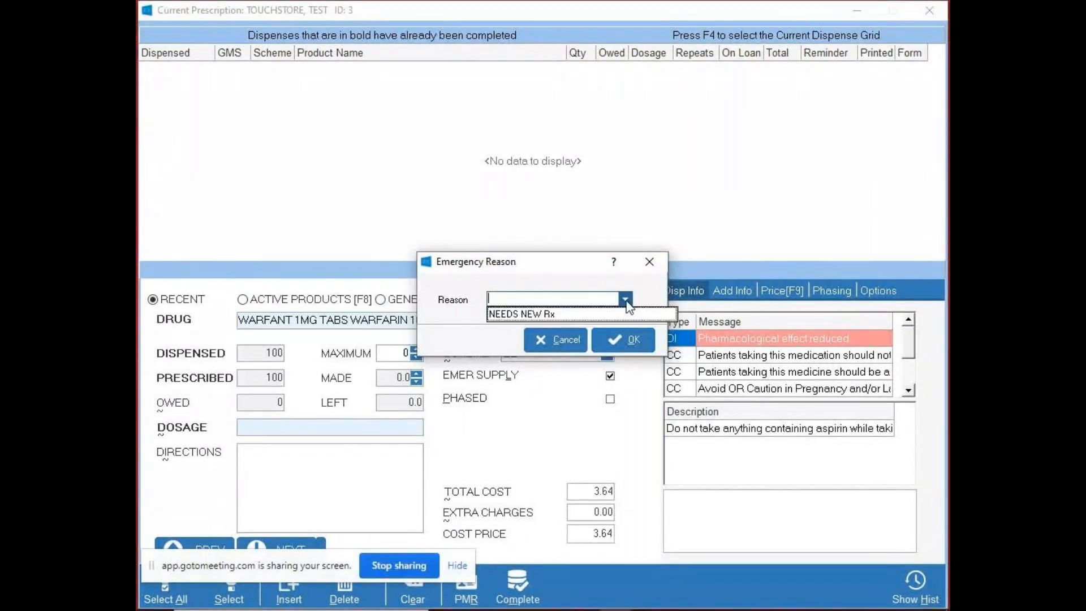
pyautogui.click(625, 299)
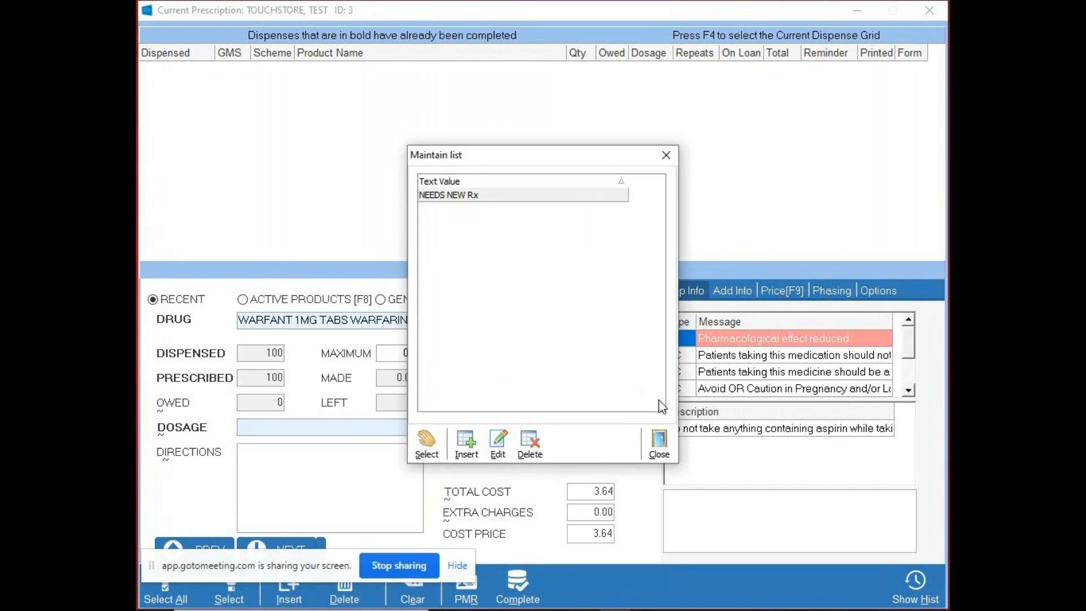
pyautogui.click(659, 441)
pyautogui.click(625, 299)
pyautogui.click(601, 313)
pyautogui.click(622, 340)
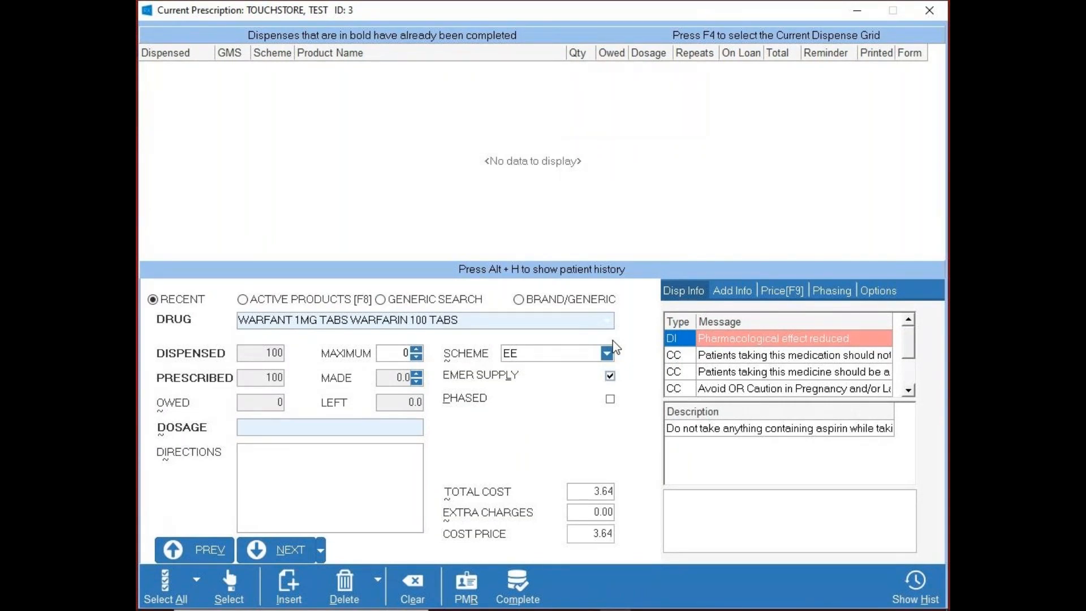
# - View the script's PSI Info, including the individual dispense and shared notes, and close it
pyautogui.click(733, 291)
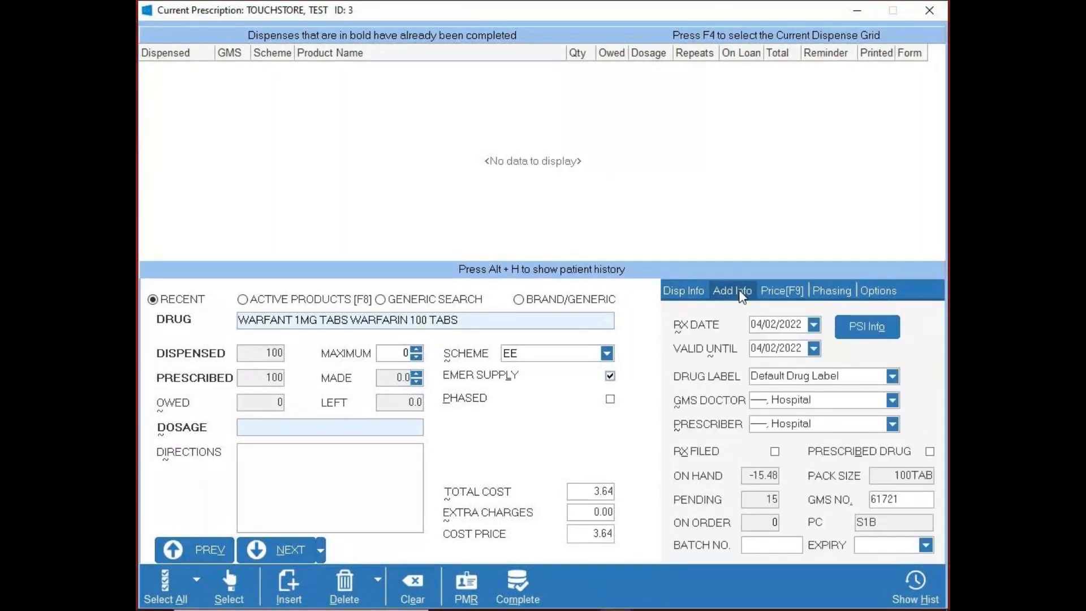
pyautogui.click(874, 333)
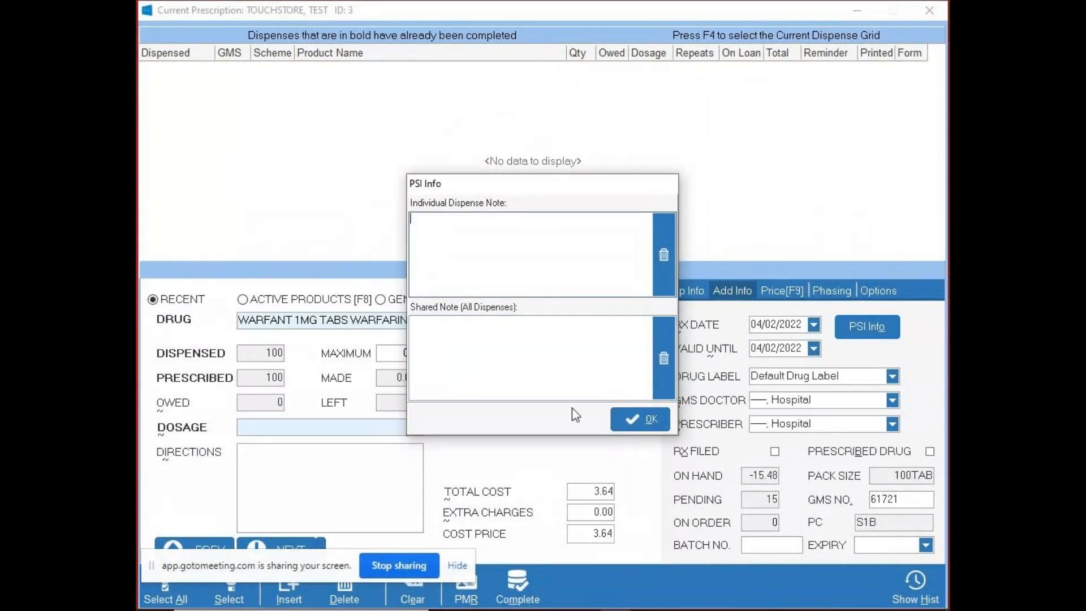
pyautogui.click(637, 421)
# - Clear the emergency supply entry and return to the patient medication record
pyautogui.click(414, 586)
pyautogui.click(464, 589)
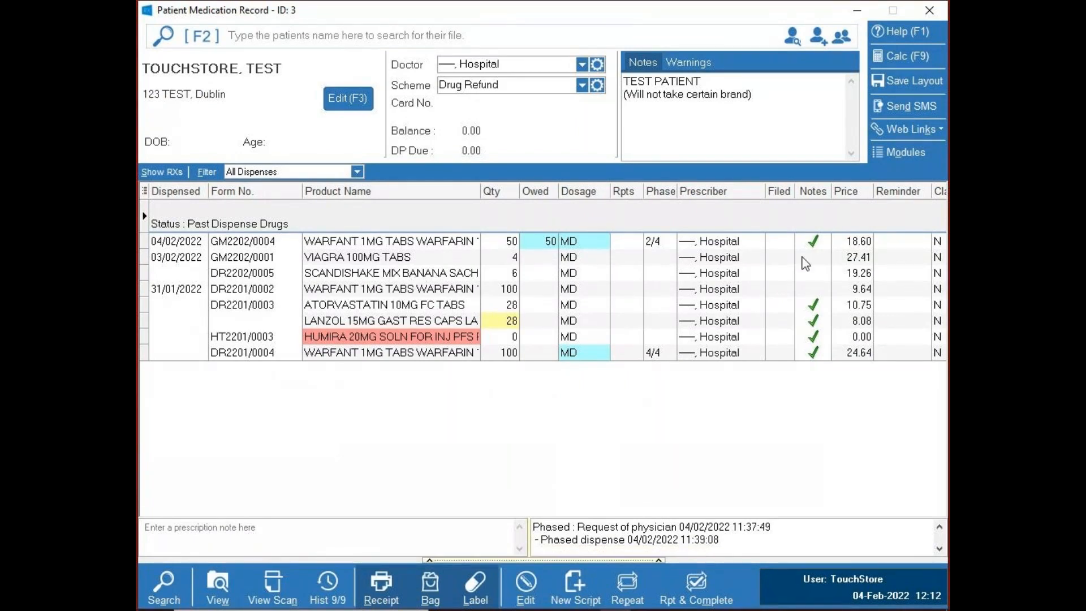
pyautogui.click(857, 18)
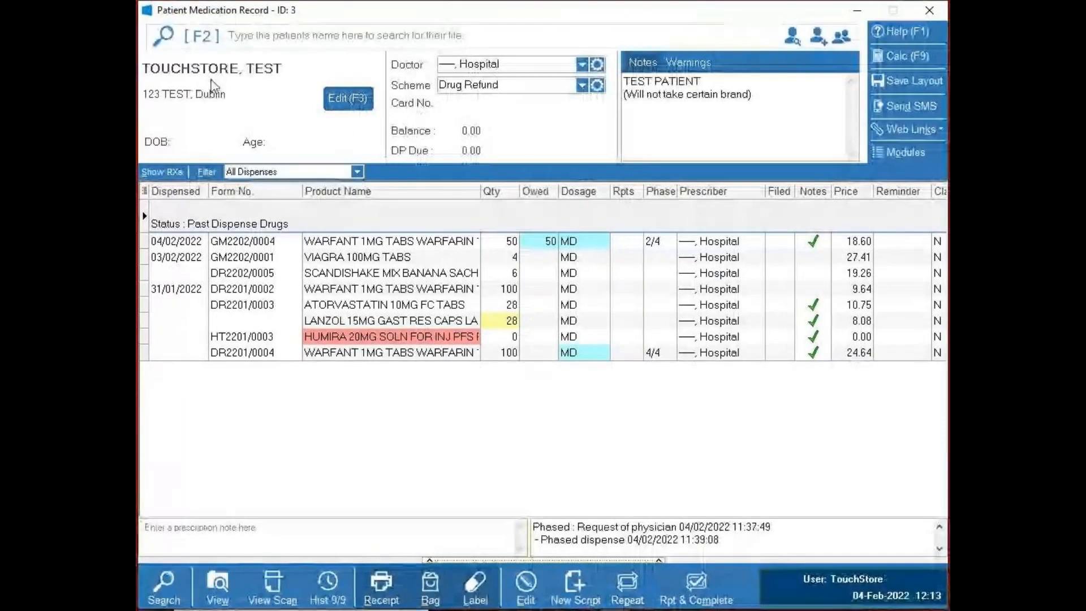
# - Open the patient's details, examine the allergies, LTI conditions, schemes and family information, and cancel without changes
pyautogui.click(349, 99)
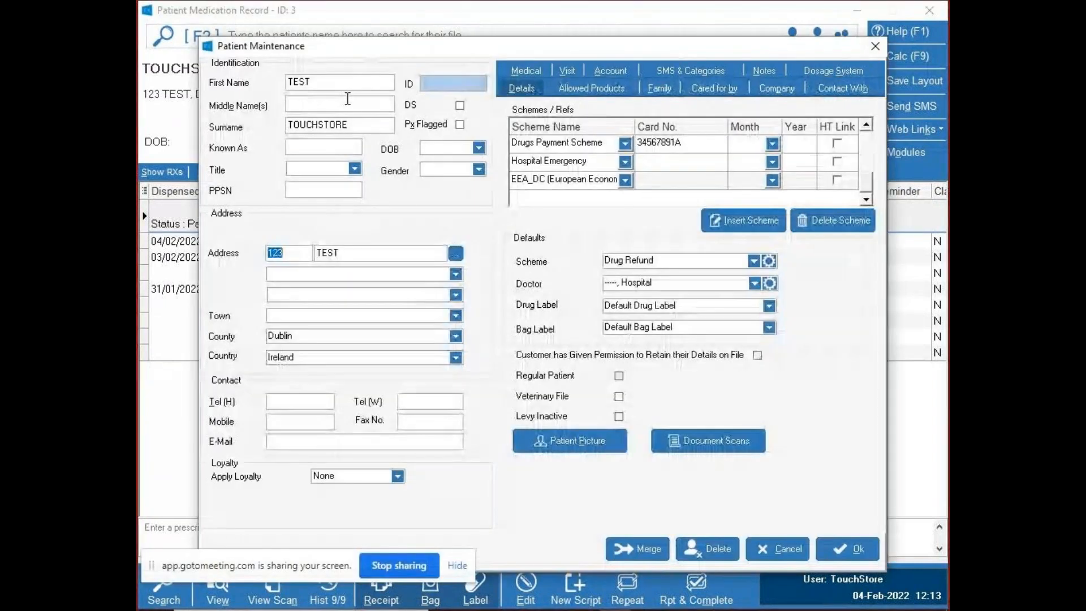
pyautogui.click(527, 72)
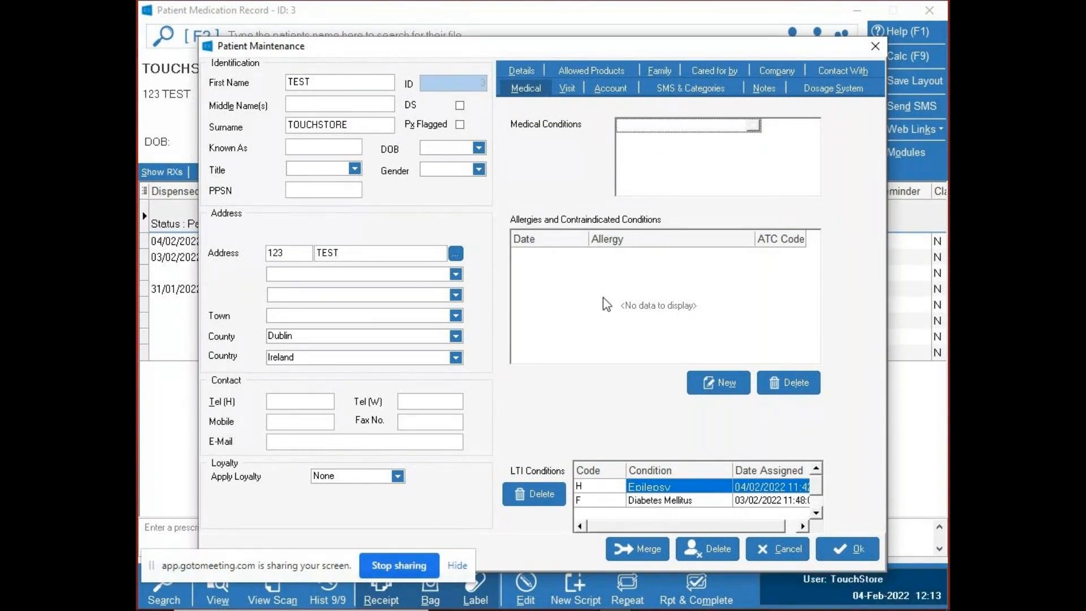
pyautogui.click(724, 378)
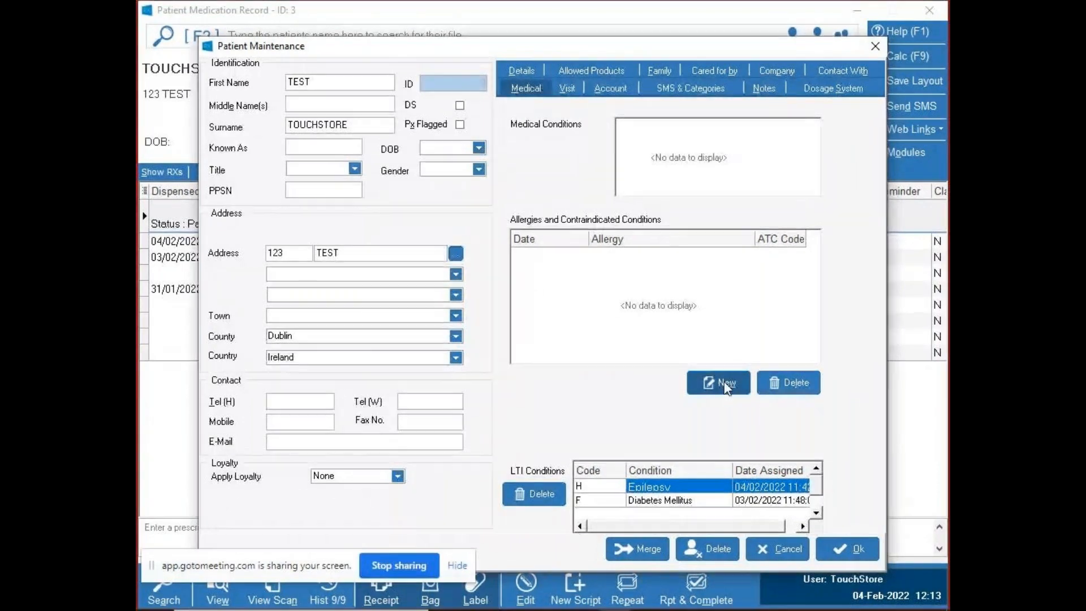
pyautogui.click(840, 508)
pyautogui.click(599, 89)
pyautogui.click(523, 73)
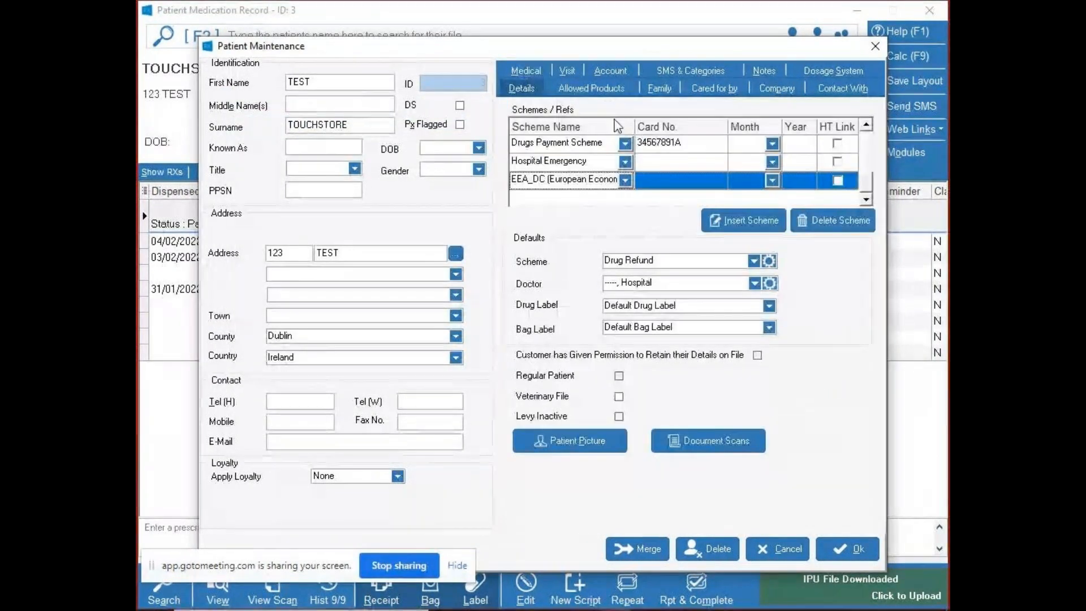
pyautogui.click(515, 69)
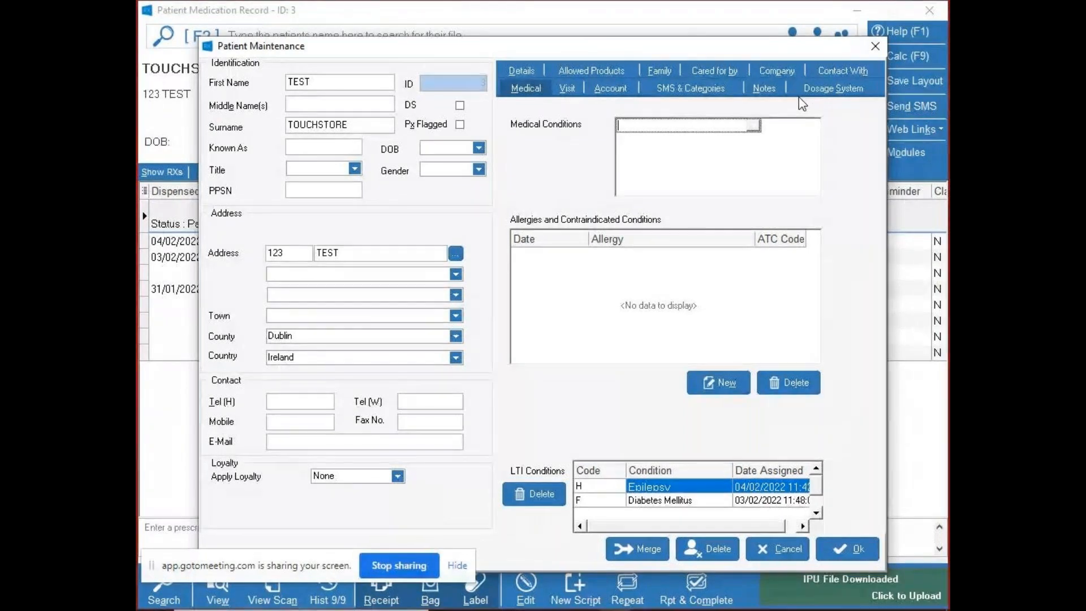
pyautogui.click(526, 72)
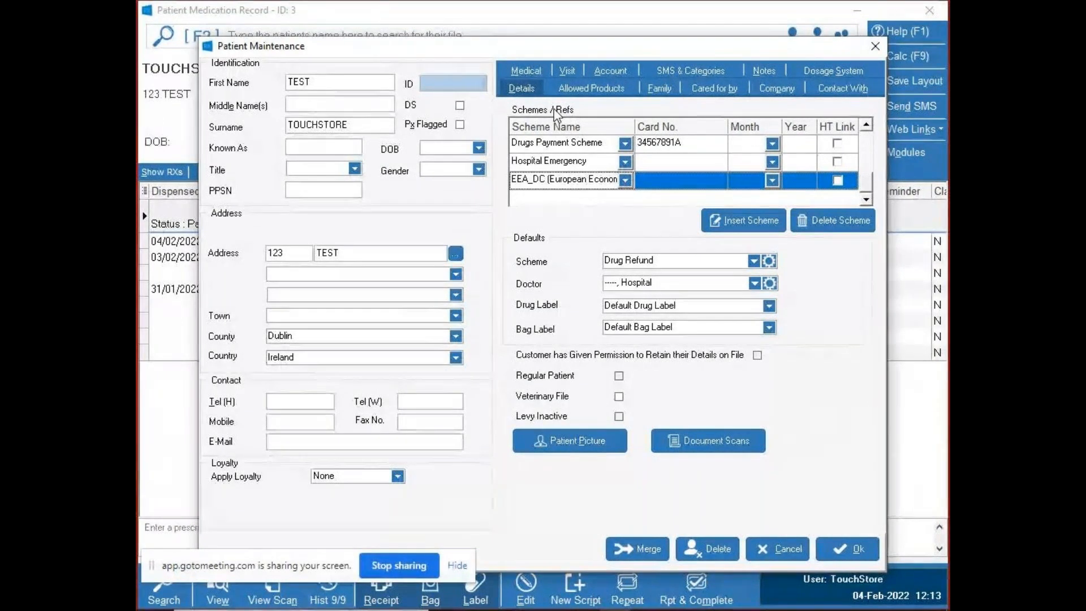
pyautogui.click(659, 89)
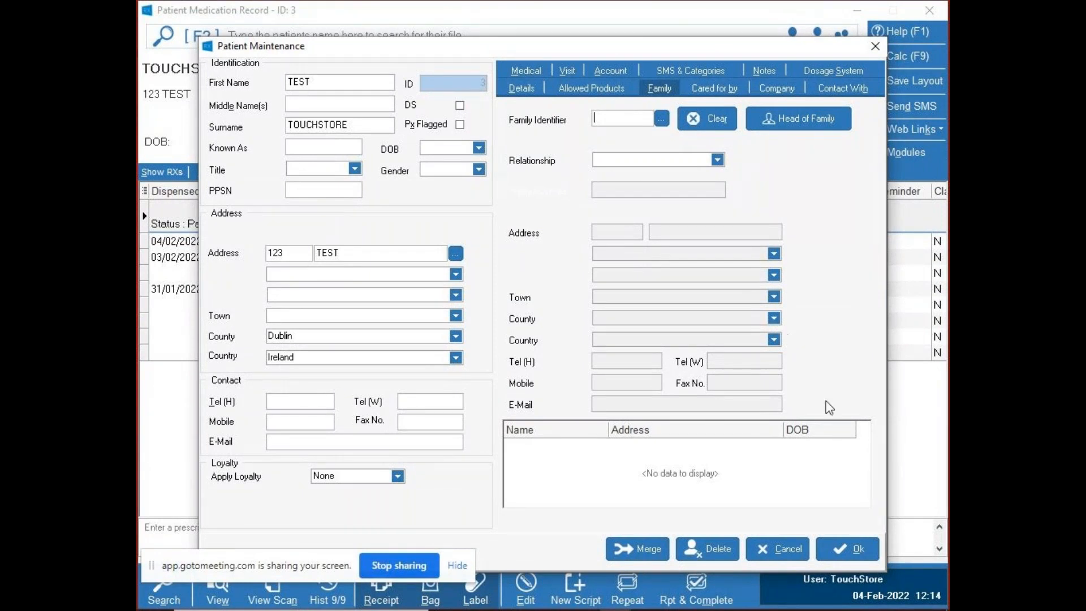
pyautogui.click(769, 547)
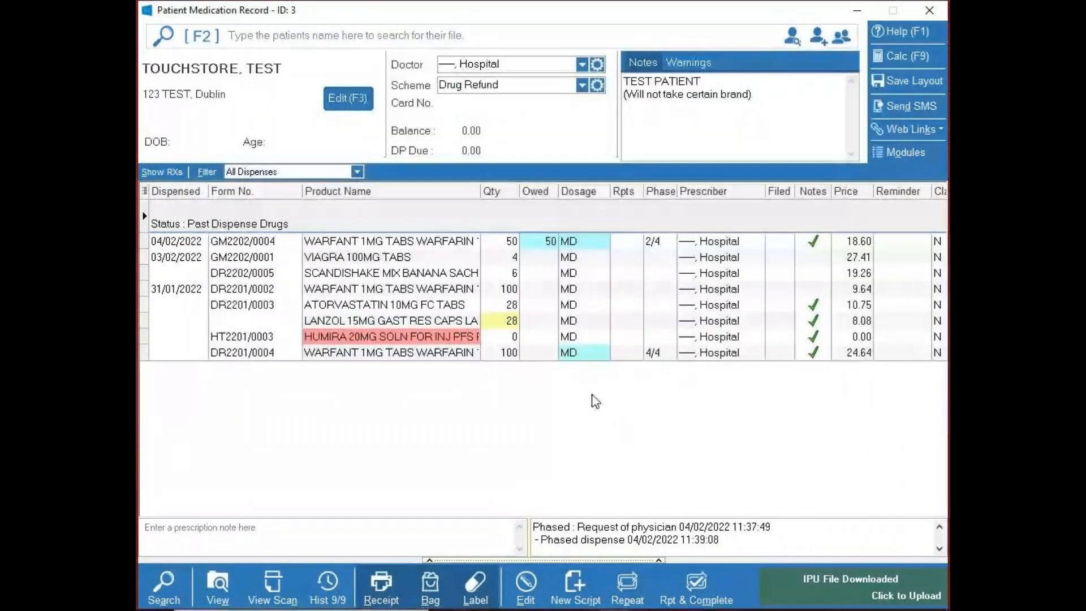
# - Change the scheme on the patient record to General Medical Scheme
pyautogui.click(449, 257)
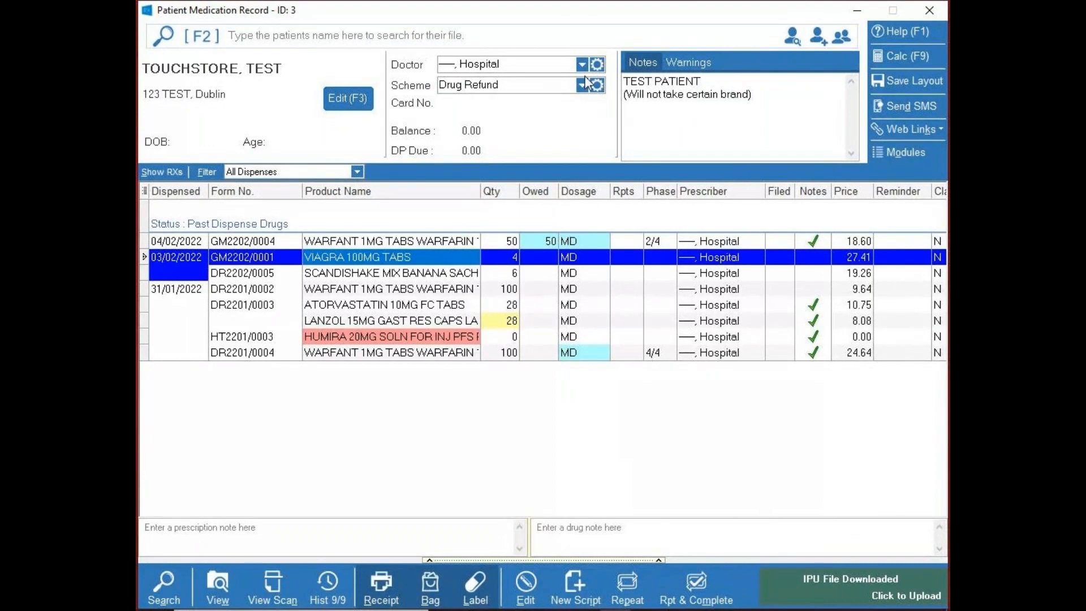
pyautogui.click(498, 85)
pyautogui.click(543, 140)
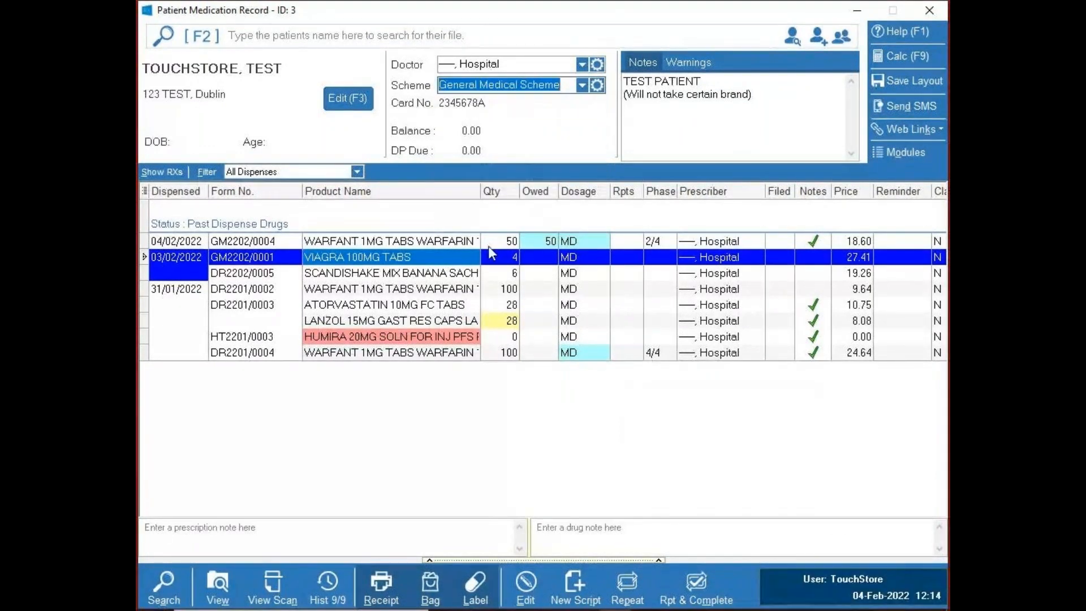
# - Open the patient's Scheme Levy Analysis, review the February 2022 dispenses and amounts due, and close it
pyautogui.click(477, 274)
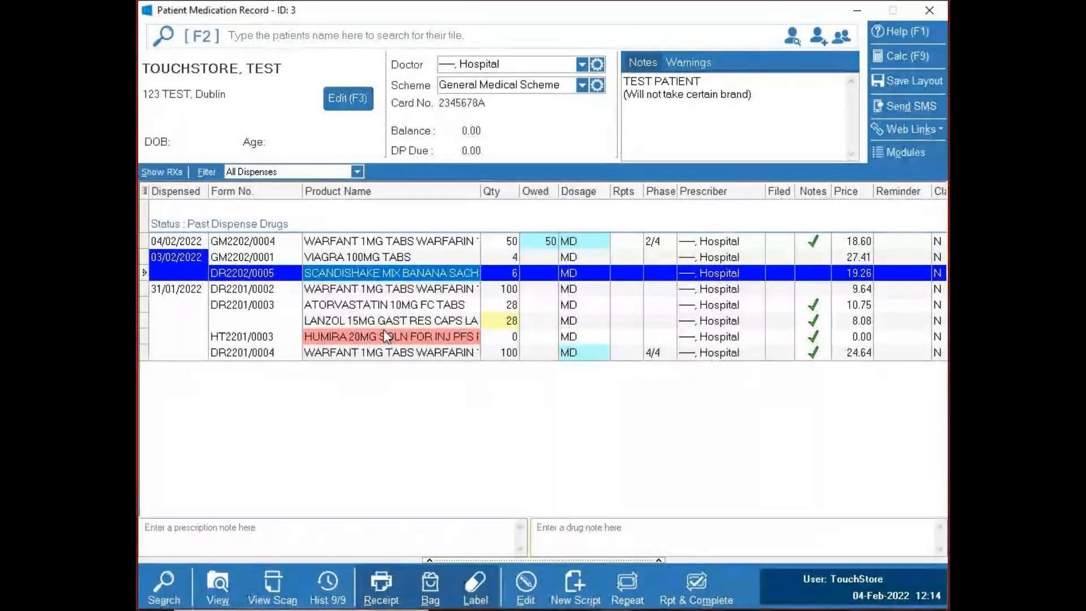
pyautogui.hotkey('ctrl', 'l')
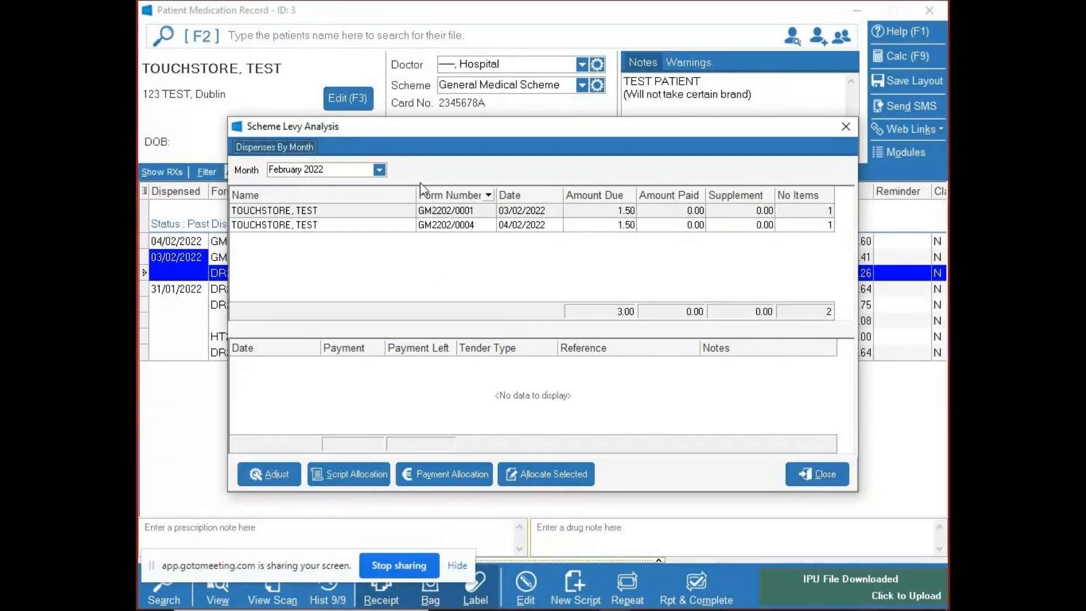
pyautogui.click(830, 476)
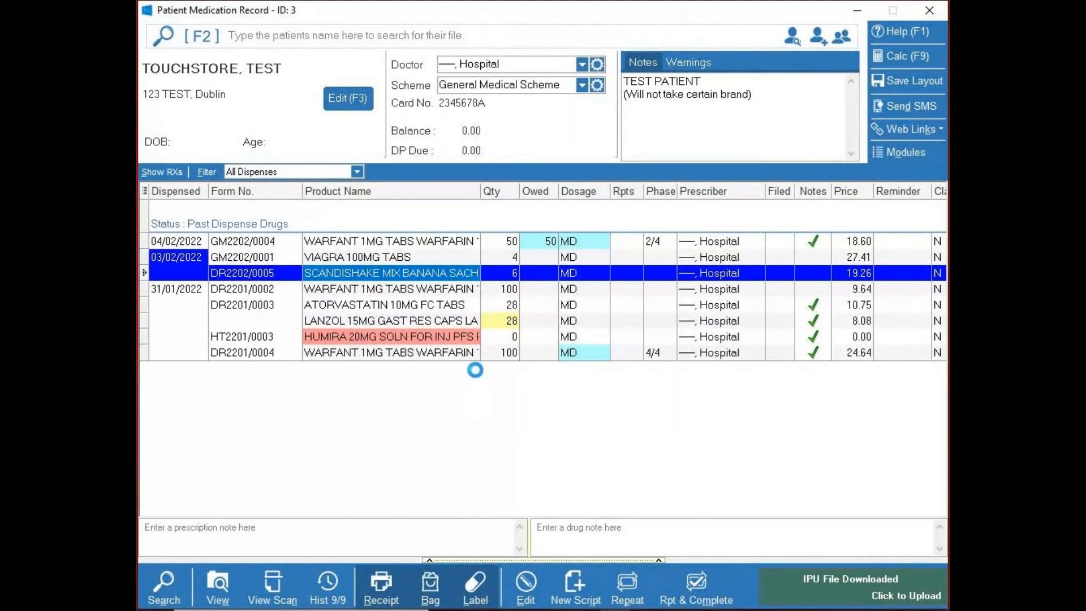
# - Start a new script, open its extemporaneous products, and check the product type and pricing size options
pyautogui.press('Insert')
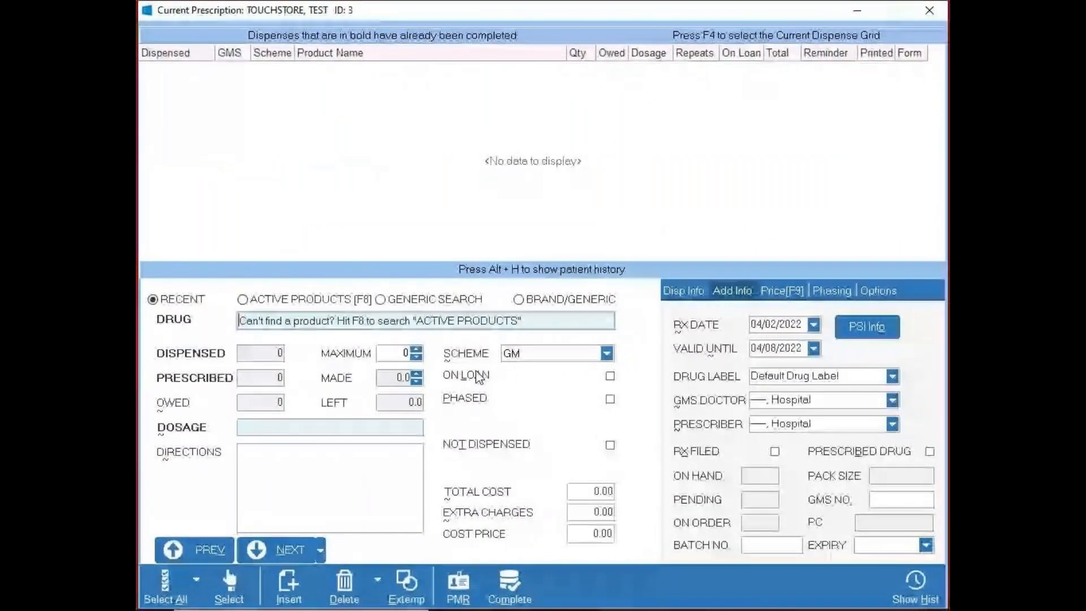
pyautogui.click(408, 583)
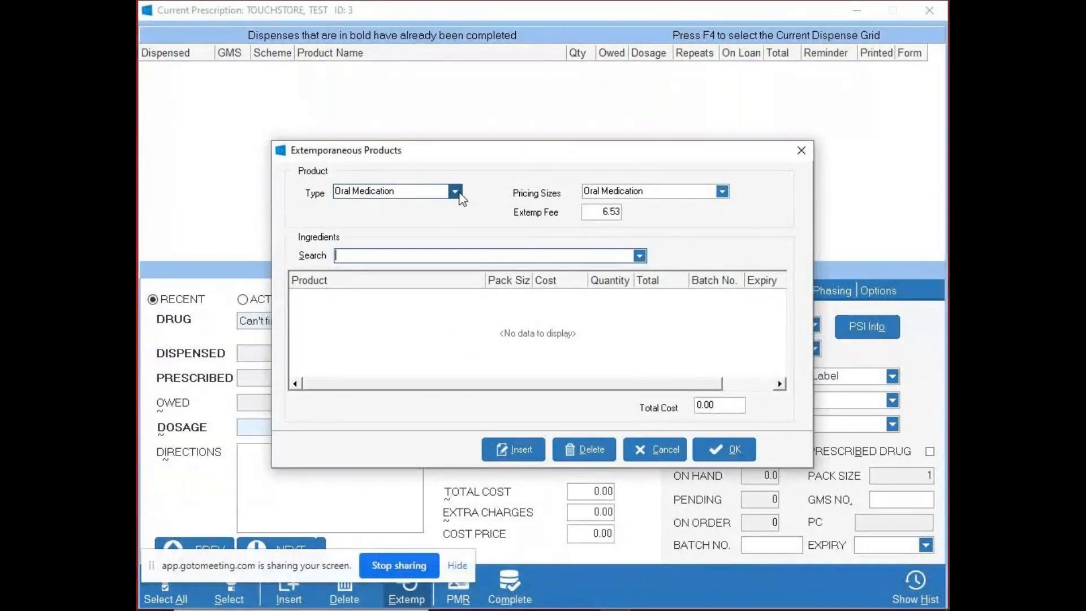
pyautogui.click(454, 192)
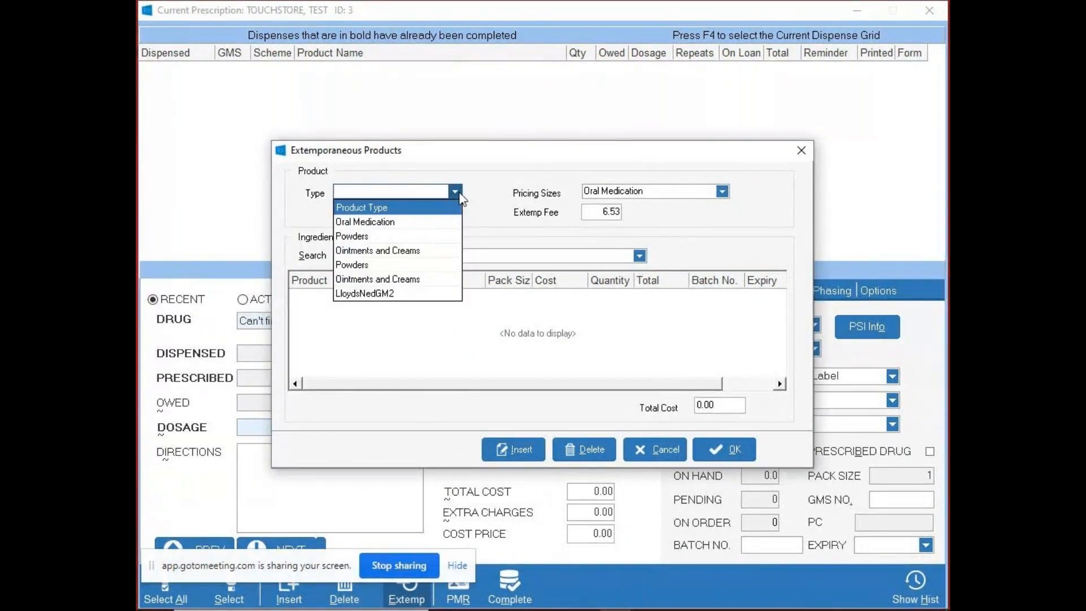
pyautogui.click(456, 192)
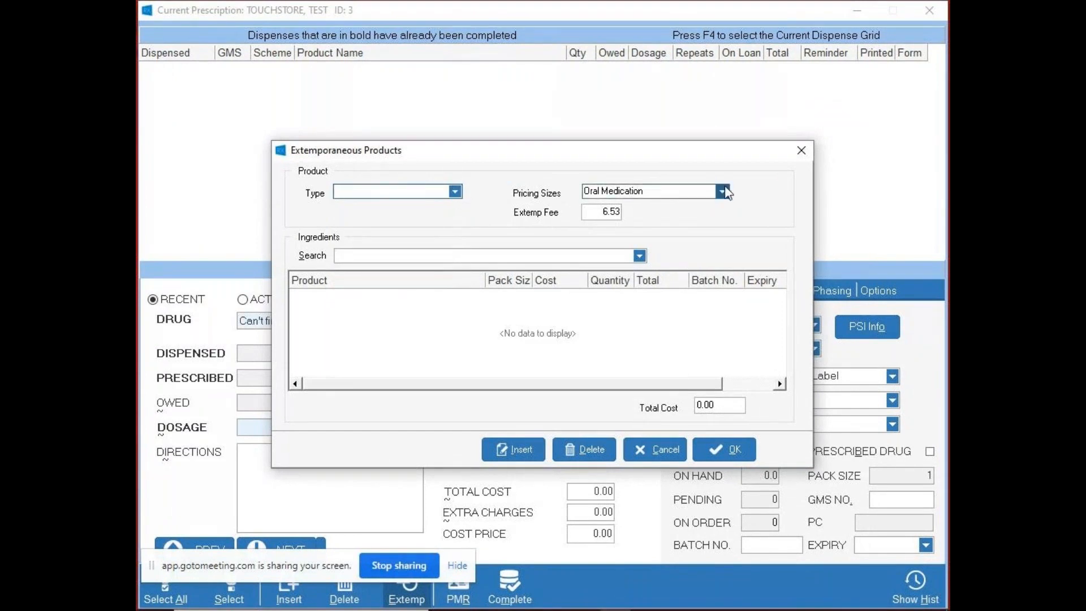
pyautogui.click(725, 191)
pyautogui.click(722, 192)
pyautogui.click(450, 190)
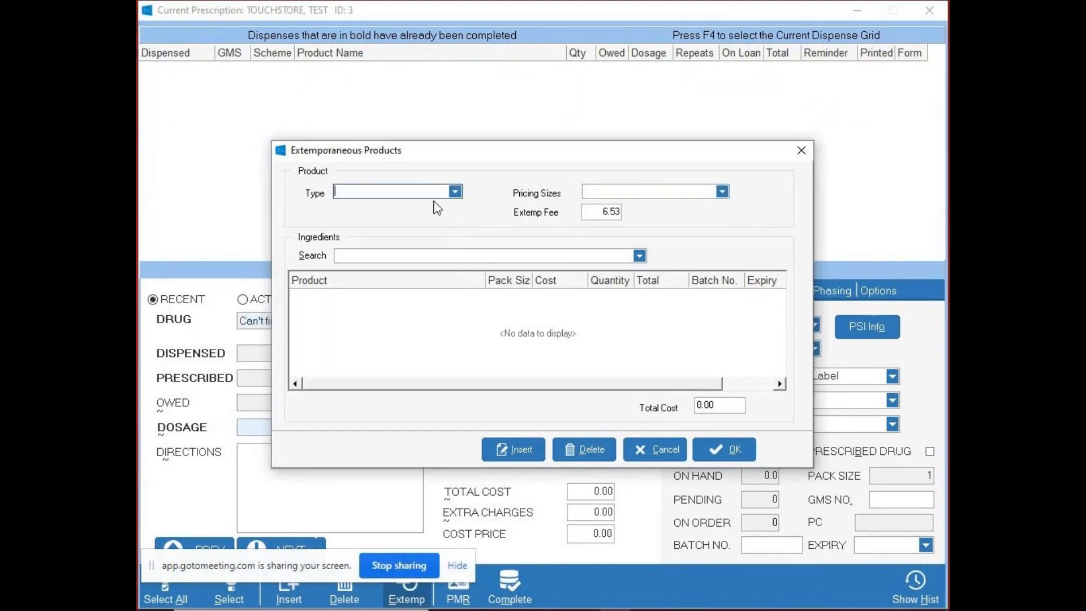
# - Try the extemporaneous product types Powders and Oral Medication, and cancel the product
pyautogui.click(454, 192)
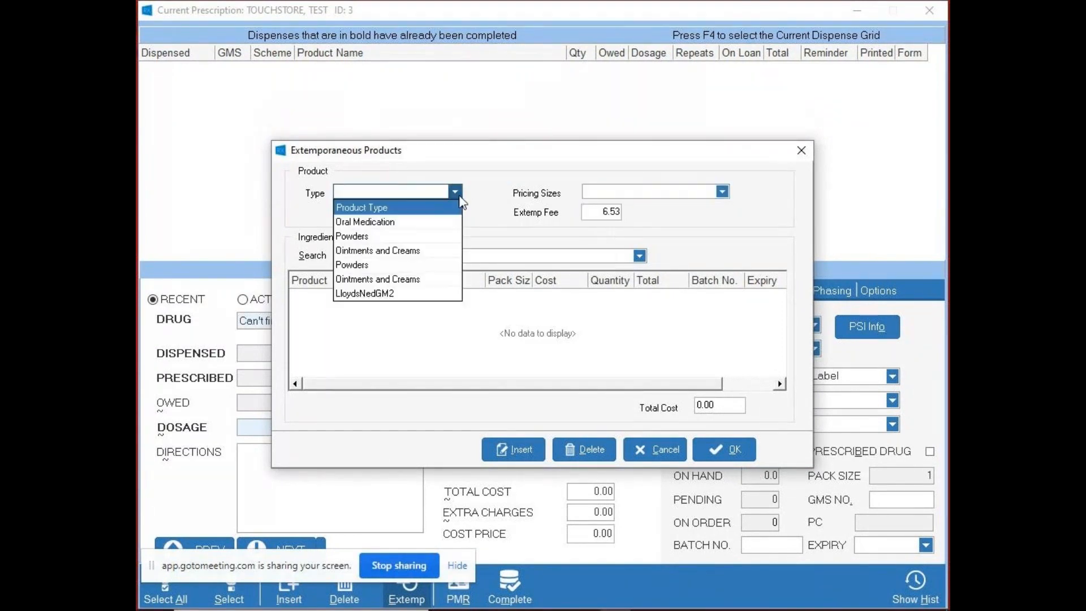
pyautogui.click(422, 237)
pyautogui.click(456, 194)
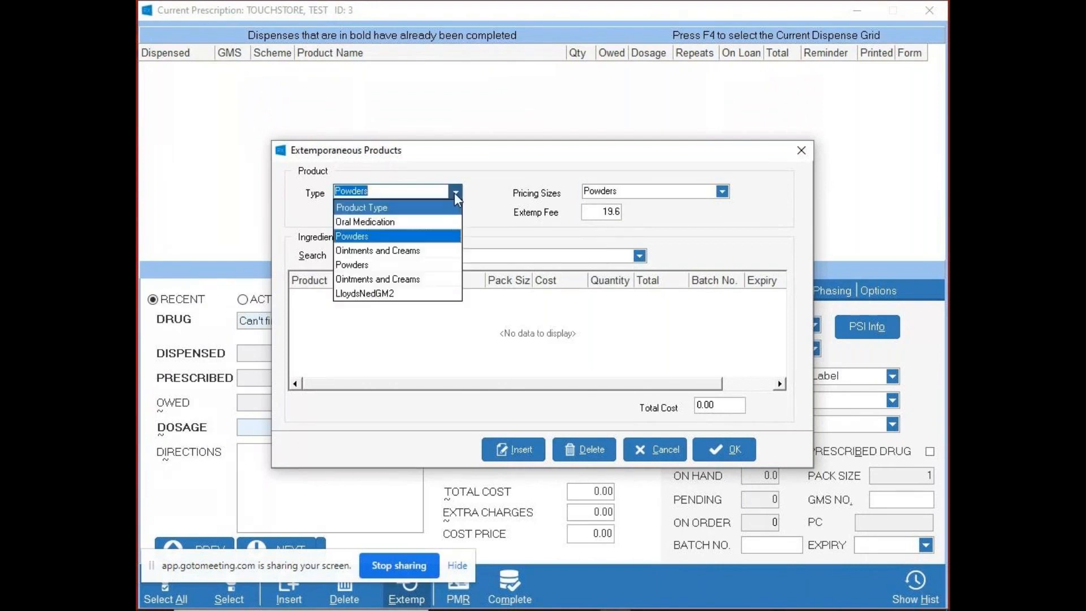
pyautogui.click(430, 222)
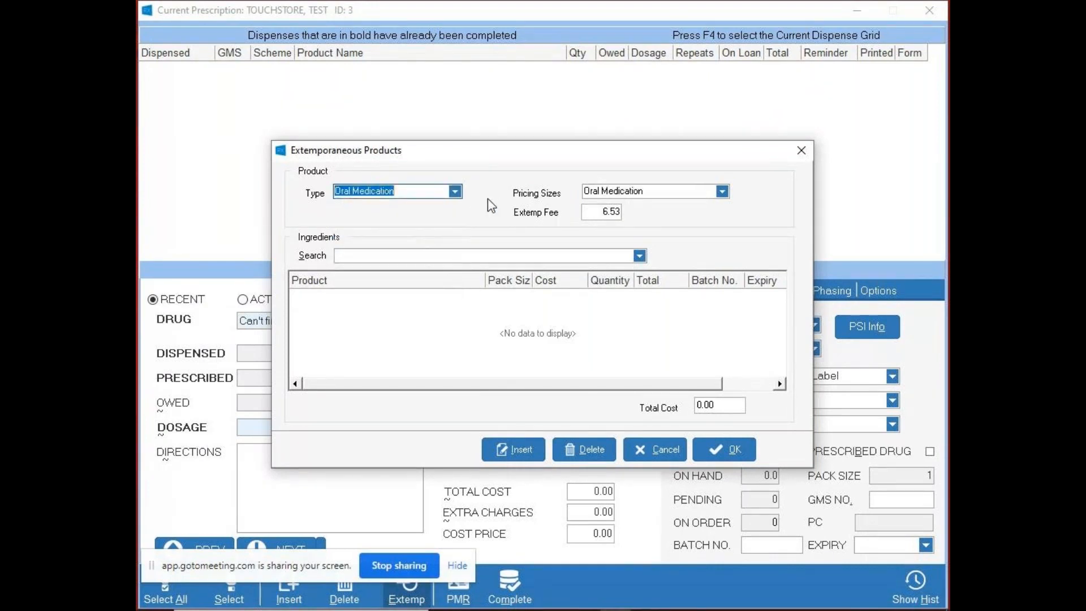
pyautogui.moveTo(511, 149)
pyautogui.mouseDown()
pyautogui.moveTo(498, 362)
pyautogui.moveTo(506, 392)
pyautogui.moveTo(482, 241)
pyautogui.moveTo(493, 136)
pyautogui.moveTo(490, 146)
pyautogui.mouseUp()
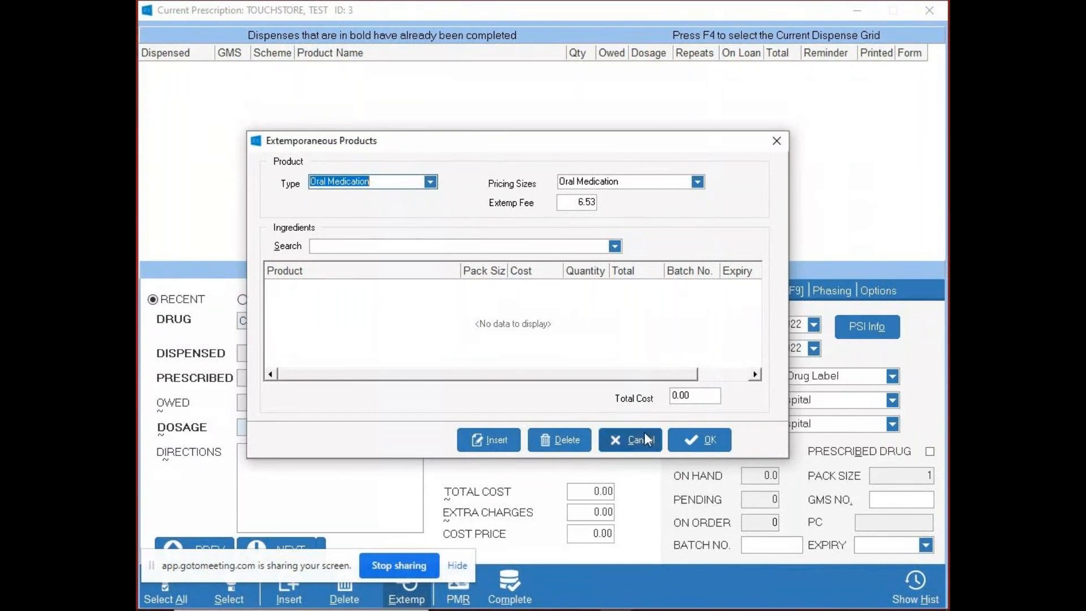
pyautogui.click(606, 440)
# - Set the script's scheme to DR (Drug Refund) and start an extemporaneous product of type Mixtures 301 ml and over
pyautogui.click(606, 356)
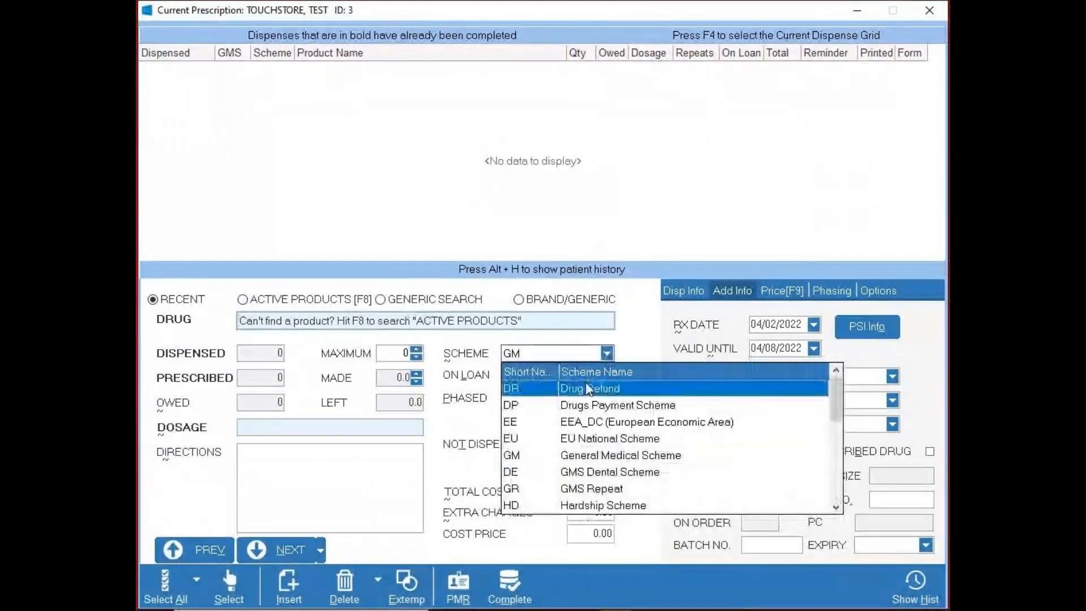
pyautogui.click(589, 388)
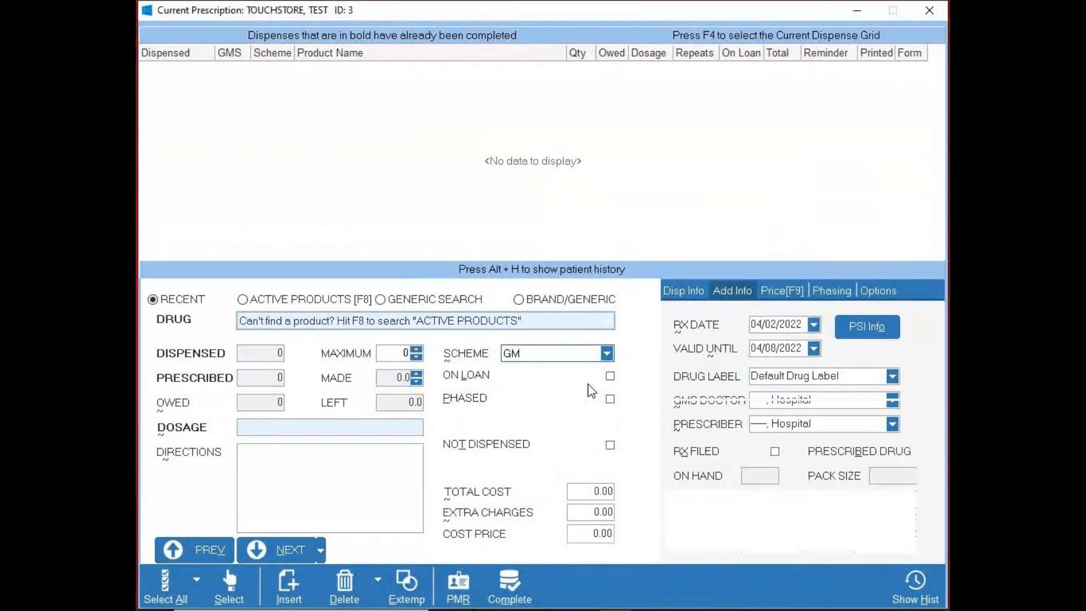
pyautogui.click(409, 572)
pyautogui.click(456, 193)
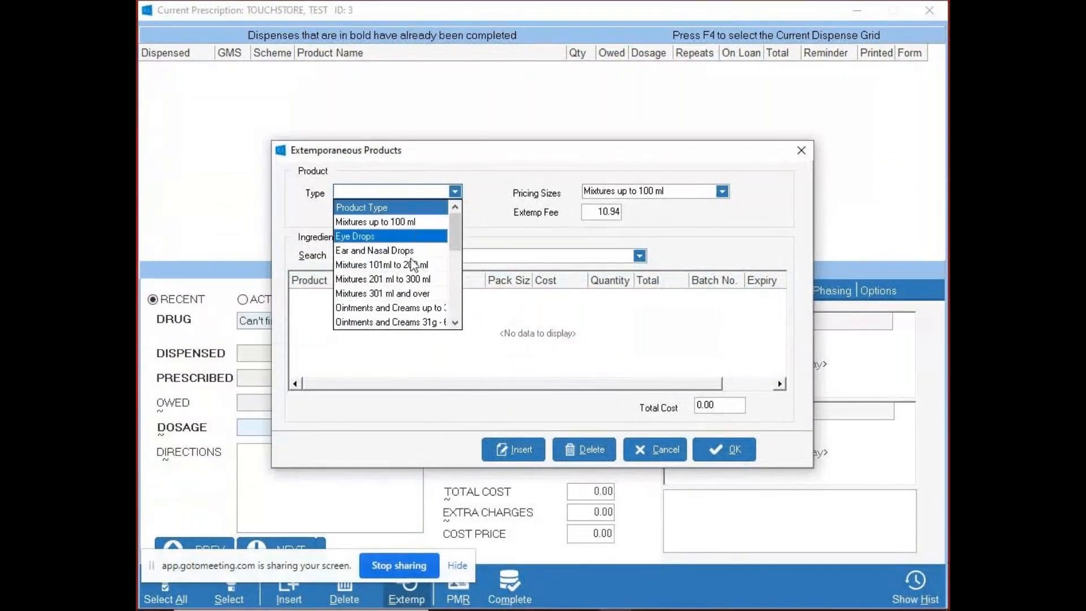
pyautogui.click(396, 294)
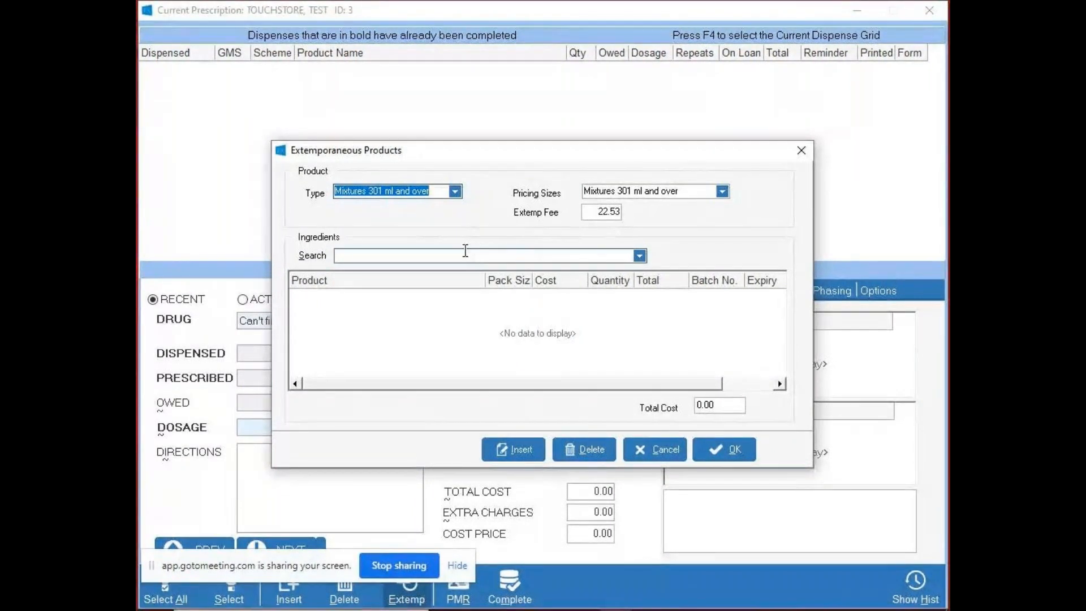
# - Add BENYLIN CHILDRENS COUGH & COLD SYRUP as an ingredient with quantity 110, and check its batch number and expiry fields
pyautogui.click(357, 255)
pyautogui.write('BENYLIN CHILDRENS CHESTY COUGH SYRUP')
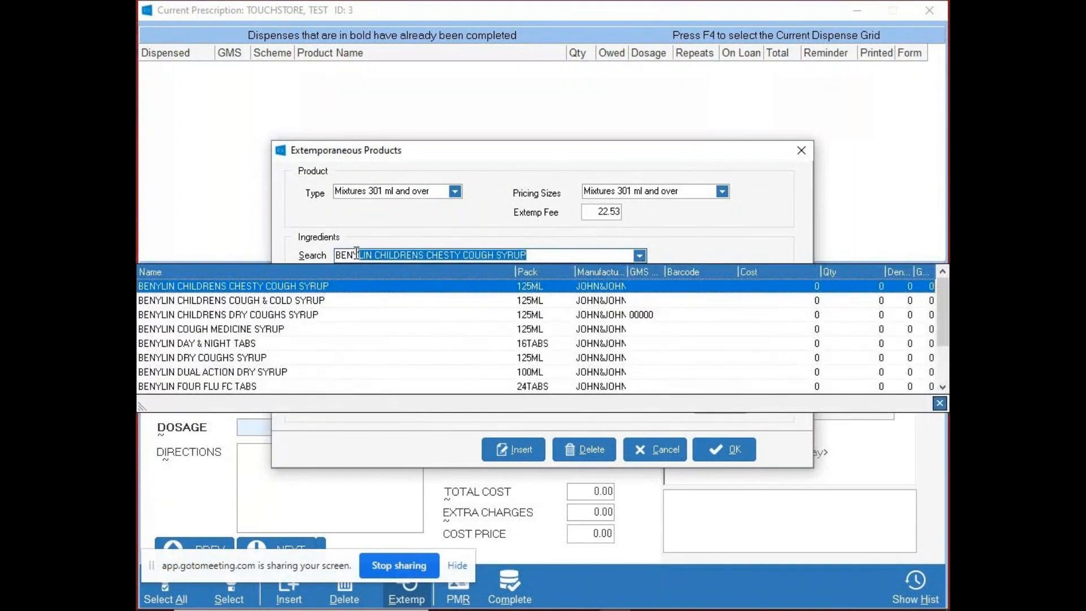
pyautogui.click(318, 302)
pyautogui.write('110')
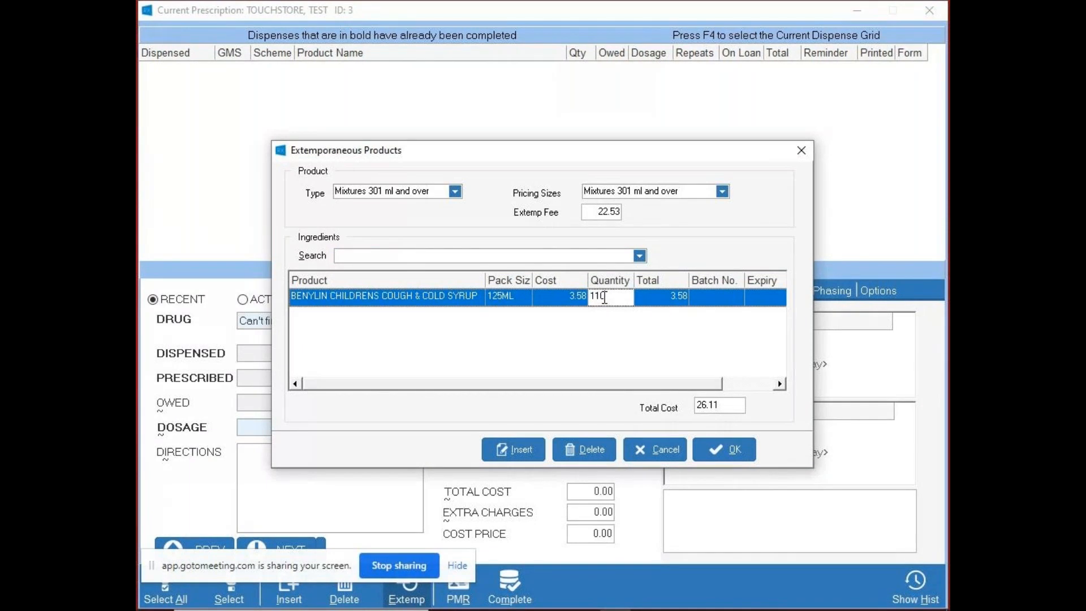
pyautogui.click(703, 300)
pyautogui.click(760, 297)
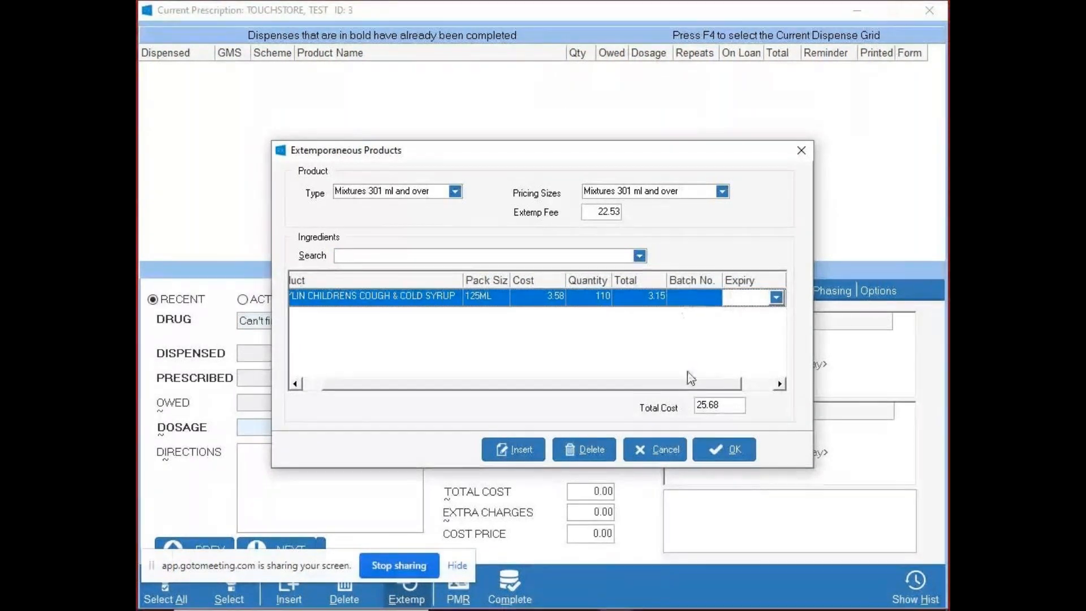
pyautogui.moveTo(684, 382); pyautogui.dragTo(625, 387)
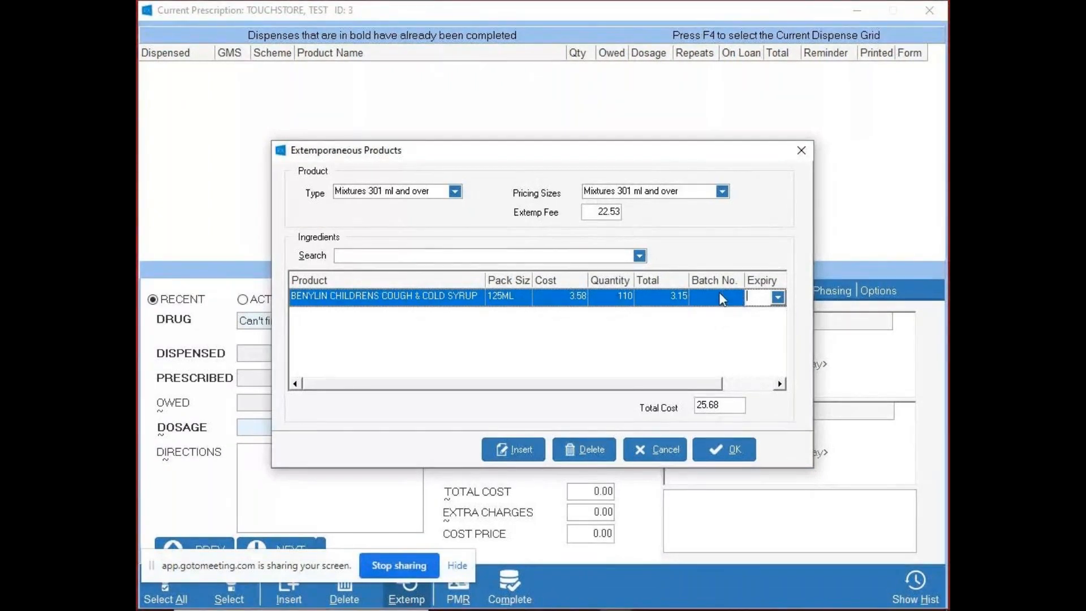
# - Add MAALOX 200MG/175MG/5ML ORAL SUSP as the second ingredient with quantity 110
pyautogui.click(446, 258)
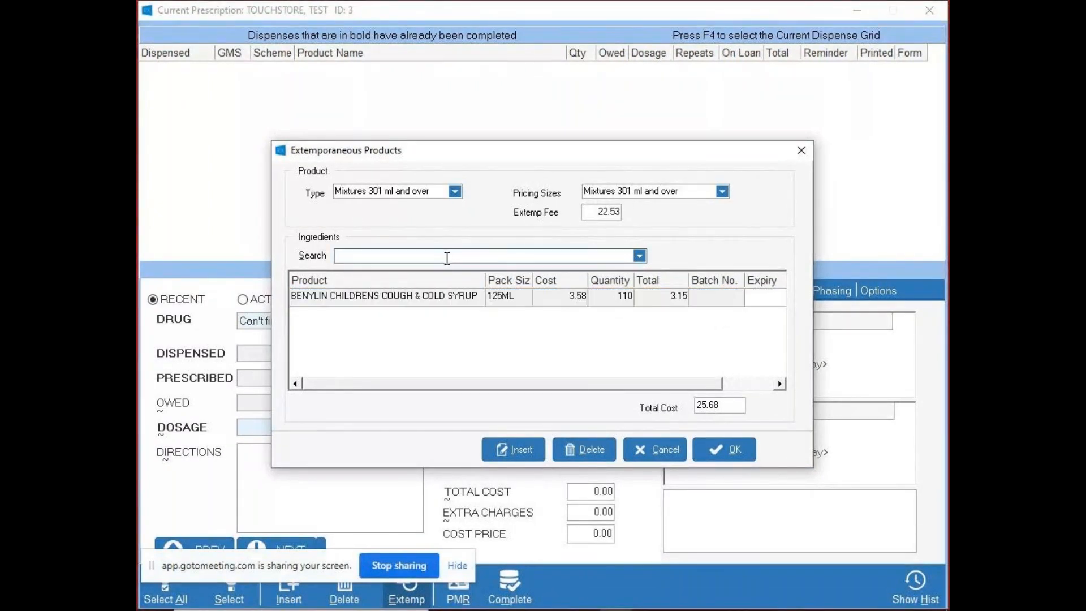
pyautogui.write('MAALOX')
pyautogui.press('BackSpace')
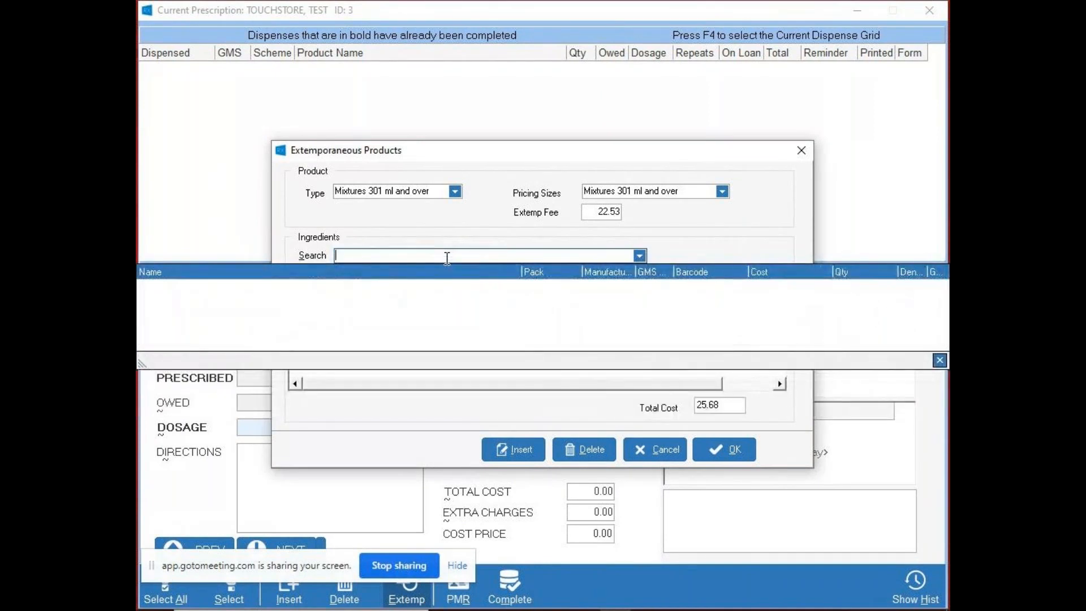
pyautogui.write('AMAA')
pyautogui.press('BackSpace')
pyautogui.press('BackSpace')
pyautogui.press('BackSpace')
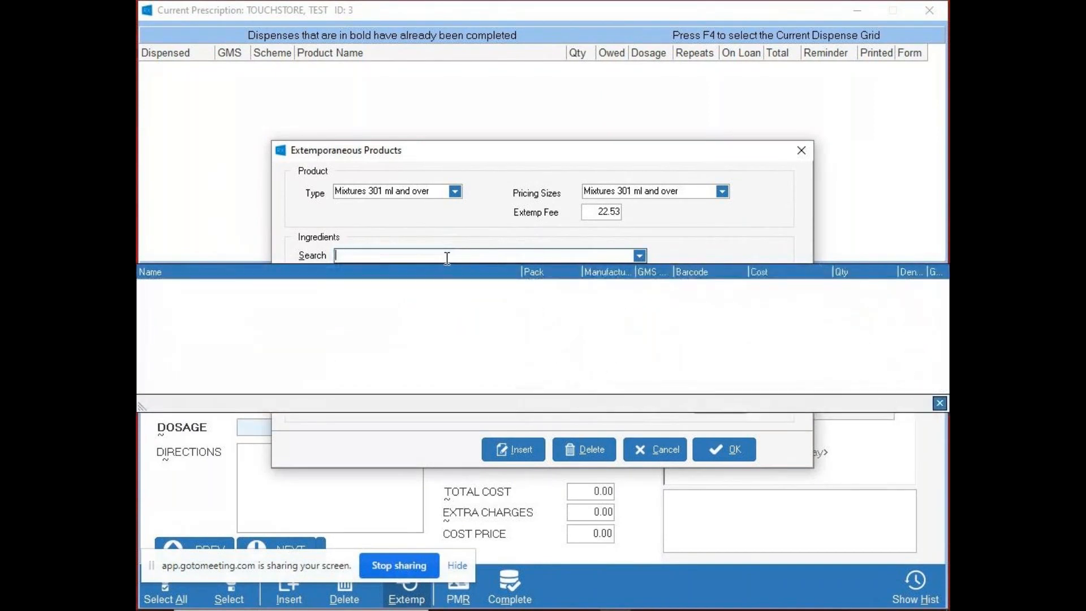
pyautogui.write('MAALOX 200MG/175MG/5ML ORAL SUSP')
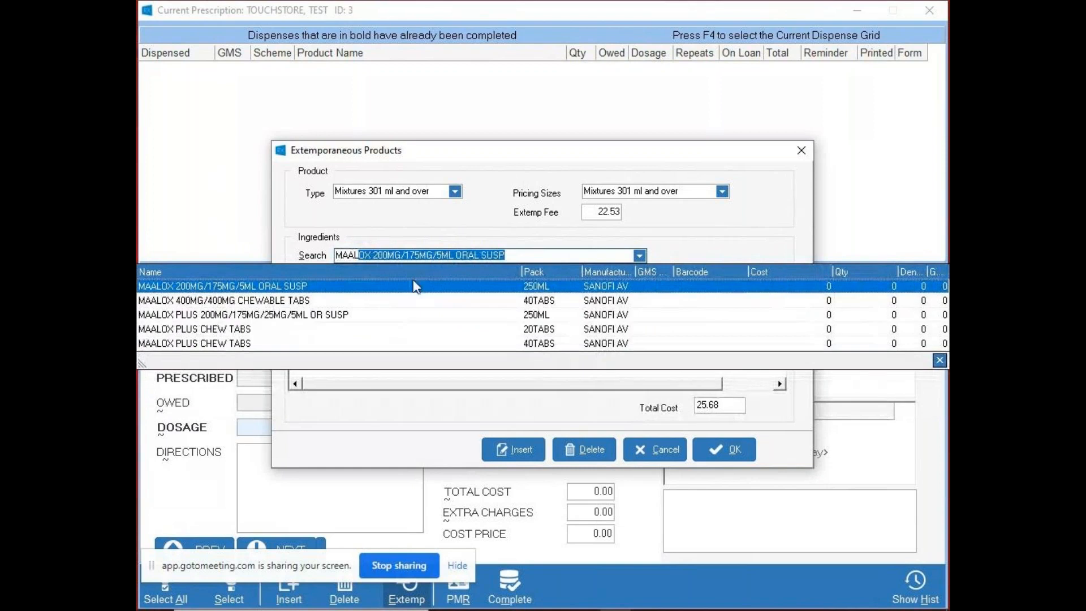
pyautogui.click(415, 287)
pyautogui.click(627, 320)
pyautogui.write('110')
# - Find lidocaine 2% products and add LIDOCAINE HYDROCHLORIDE 2% SOLN/INJ 20ML as the third ingredient with quantity 2
pyautogui.click(501, 255)
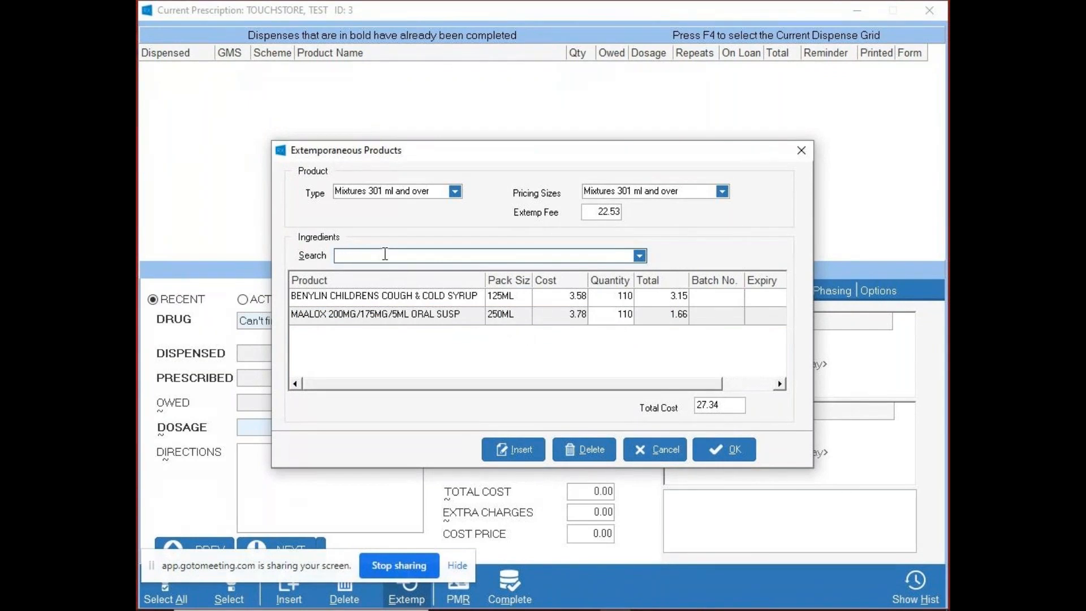
pyautogui.write('LI')
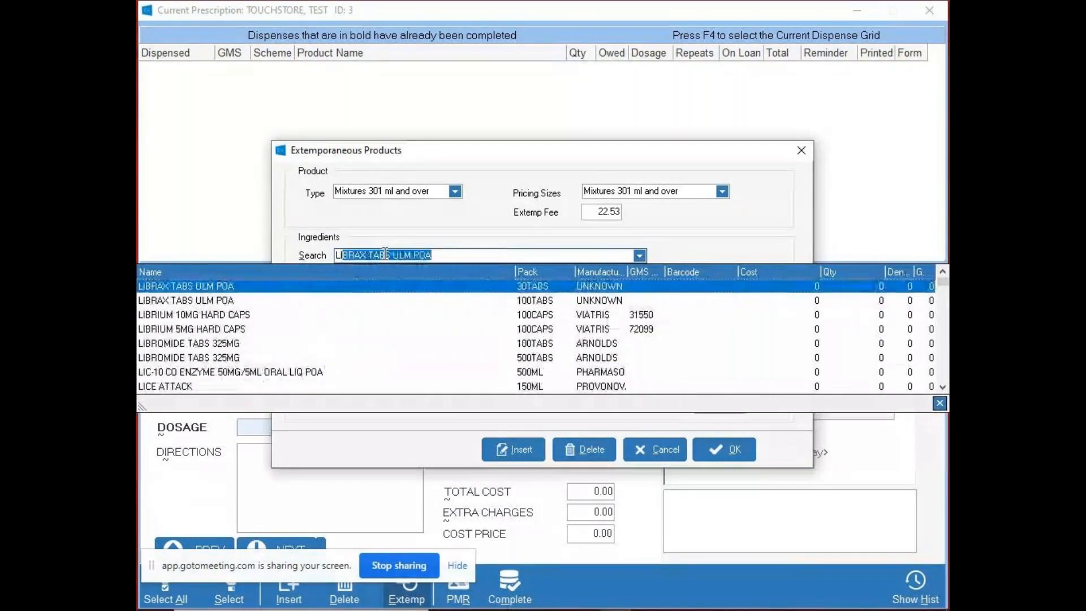
pyautogui.write('DO%')
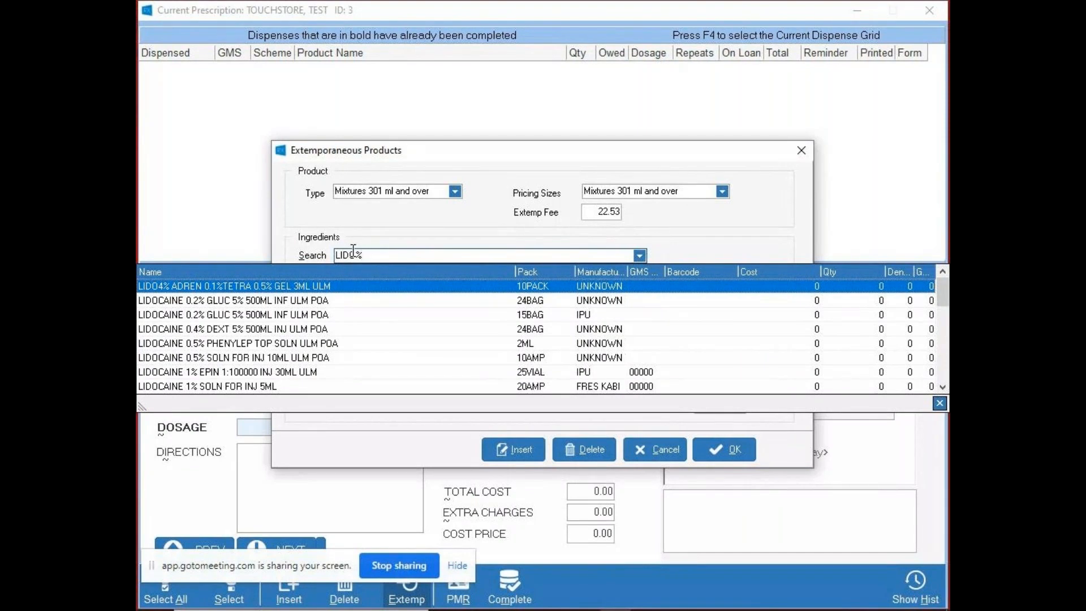
pyautogui.write('2%')
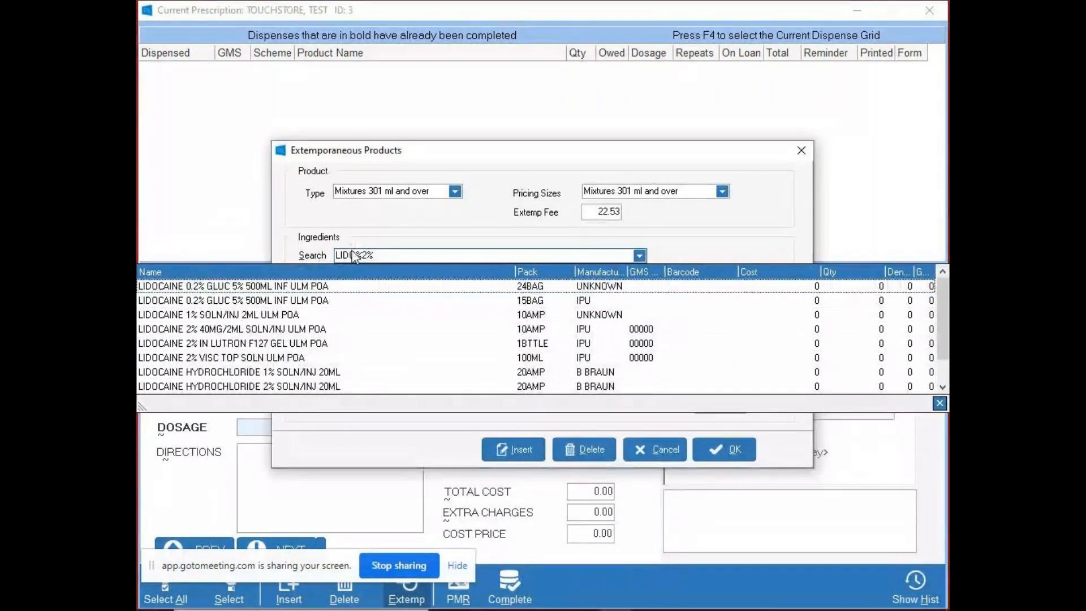
pyautogui.click(406, 386)
pyautogui.click(624, 334)
pyautogui.write('2')
pyautogui.press('Up')
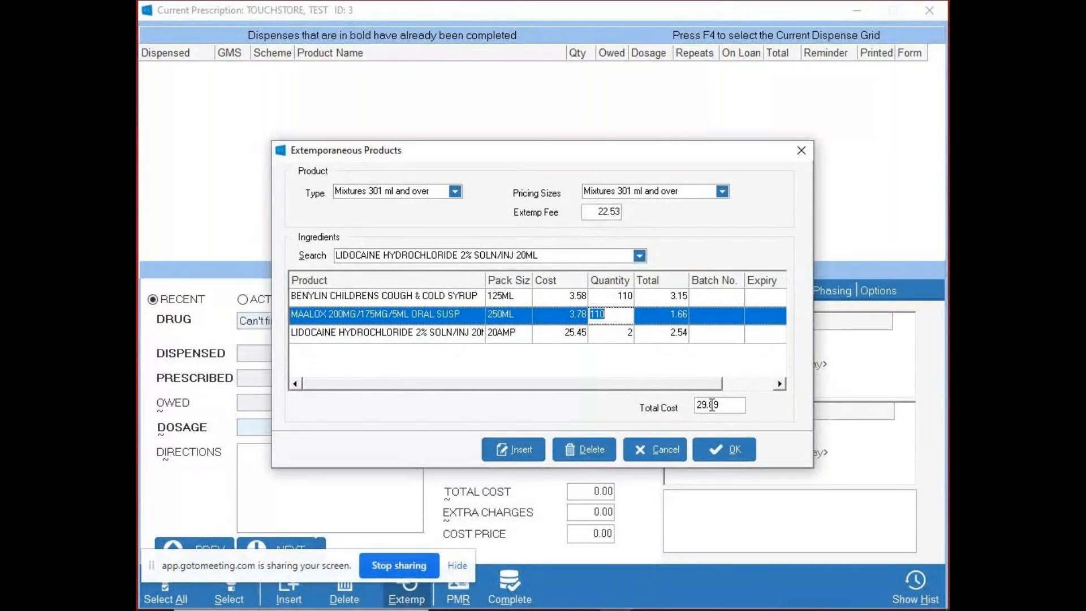
# - Accept the extemporaneous product into the script, dismiss the interaction warnings, and show the script's additional information
pyautogui.click(721, 453)
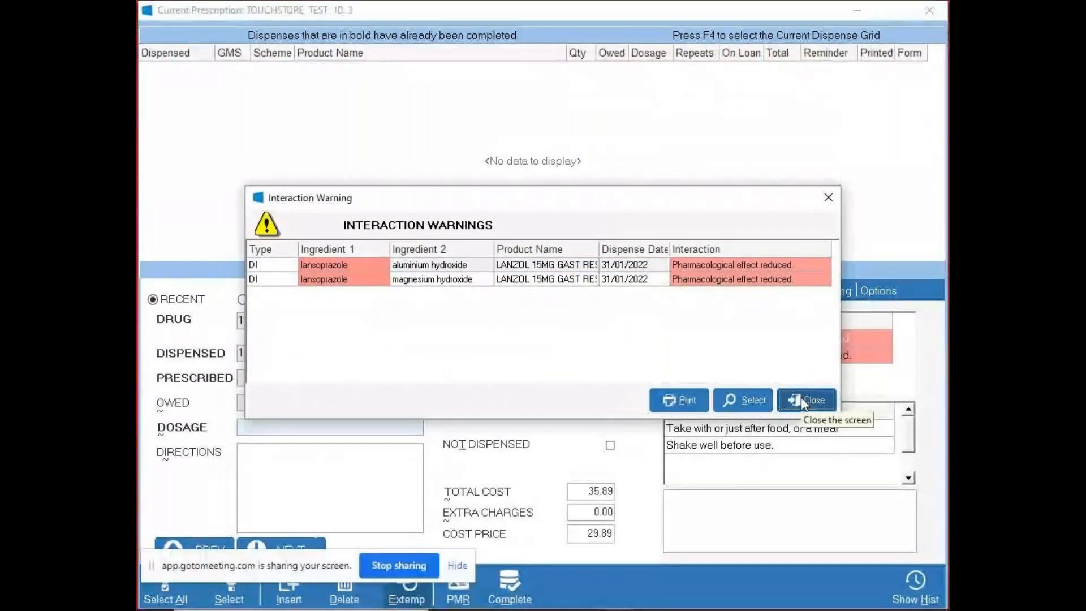
pyautogui.click(801, 397)
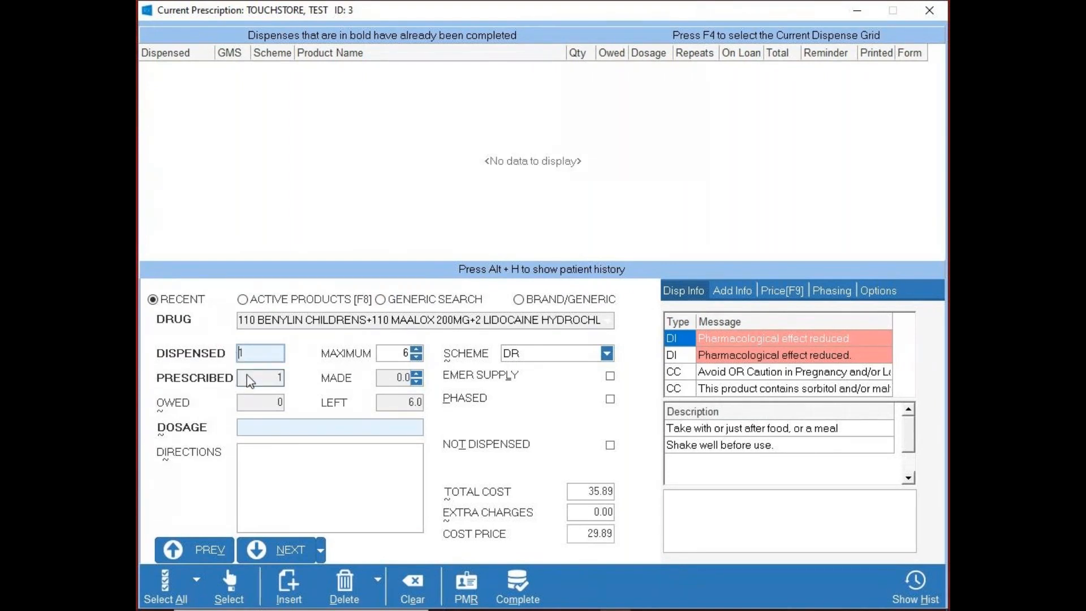
pyautogui.click(731, 291)
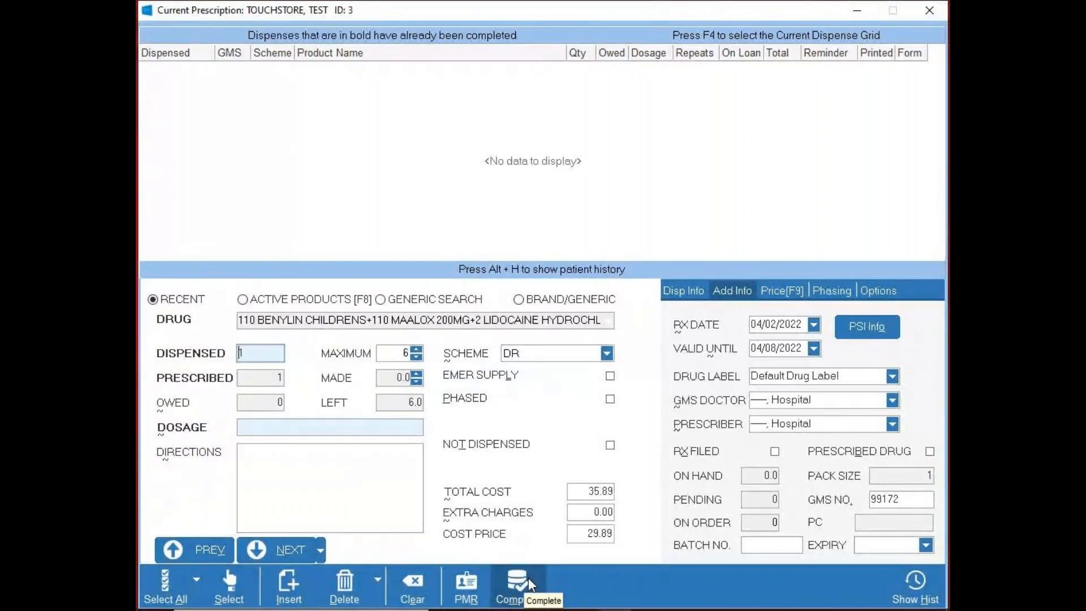
# - Clear the extemporaneous product from the script and return to the patient's medication record
pyautogui.click(421, 581)
pyautogui.click(453, 585)
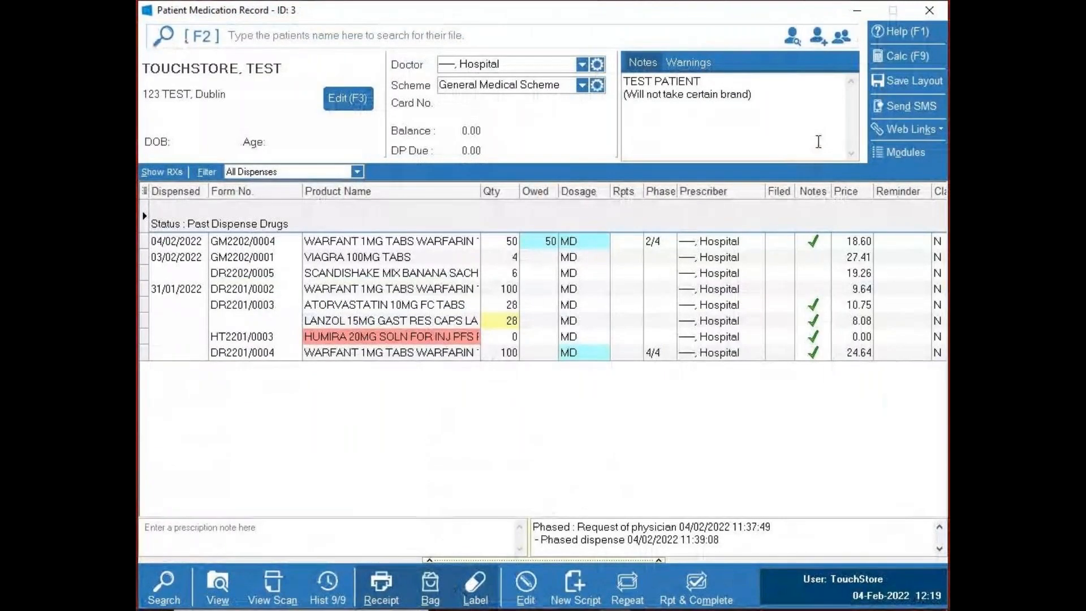
pyautogui.click(846, 14)
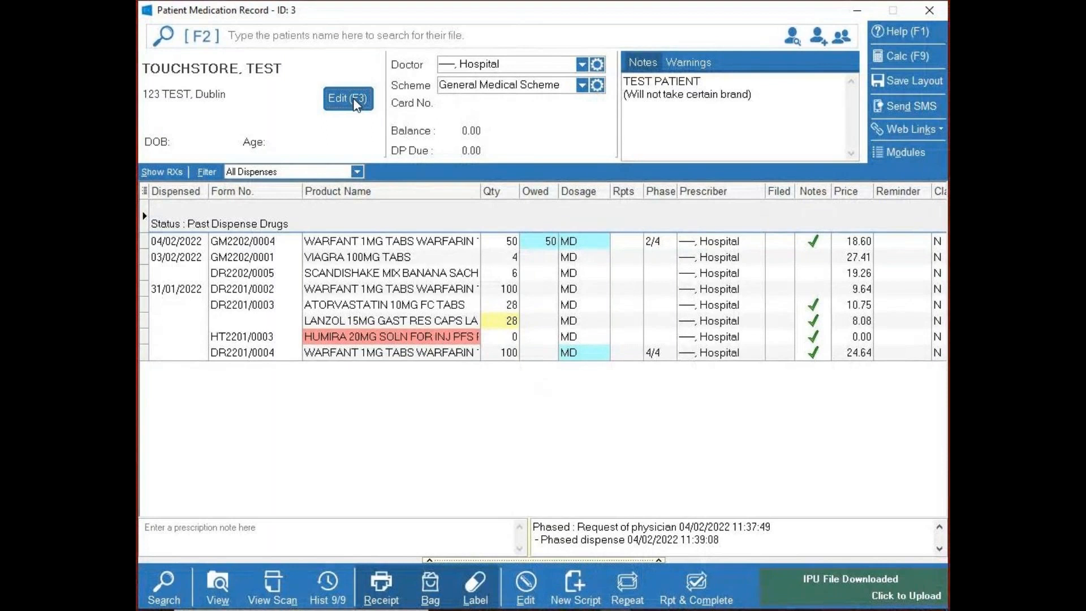
# - View the patient's maintenance details and the patient search filter options, including Vet Patients, closing each one
pyautogui.click(353, 98)
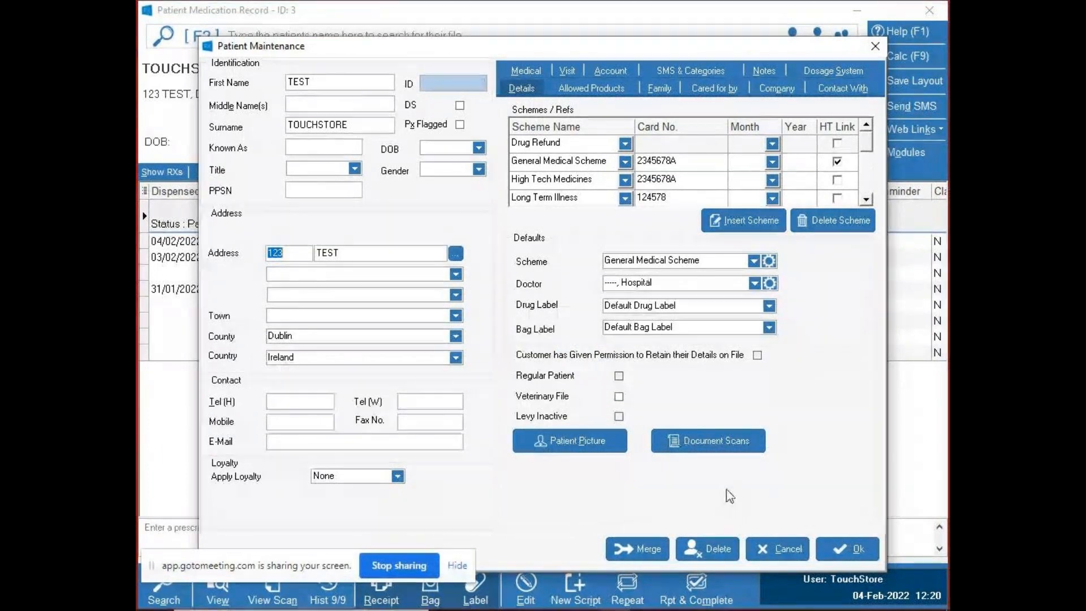
pyautogui.click(765, 546)
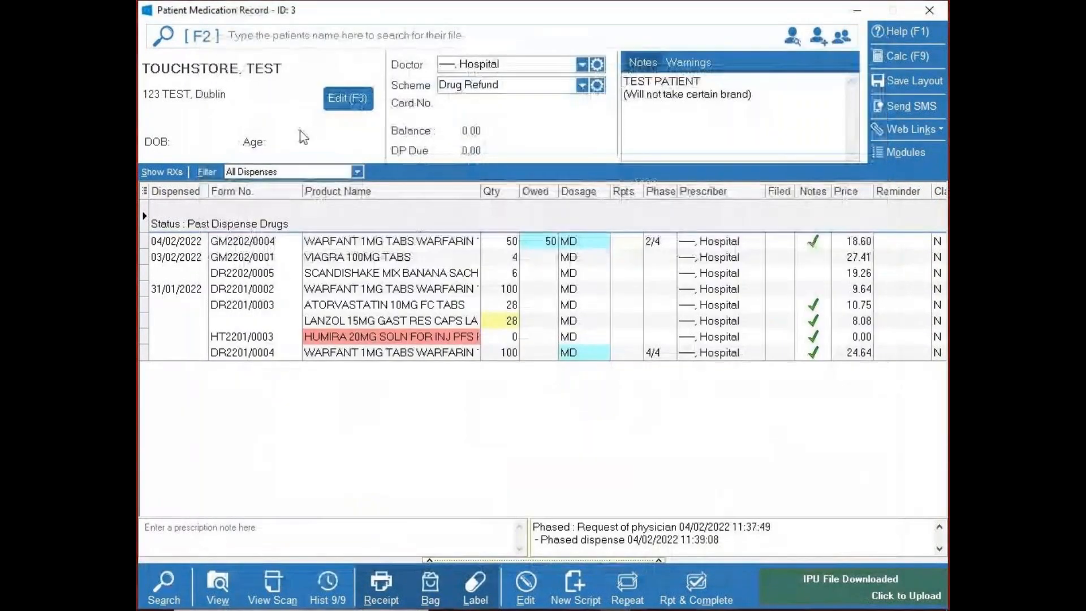
pyautogui.click(177, 578)
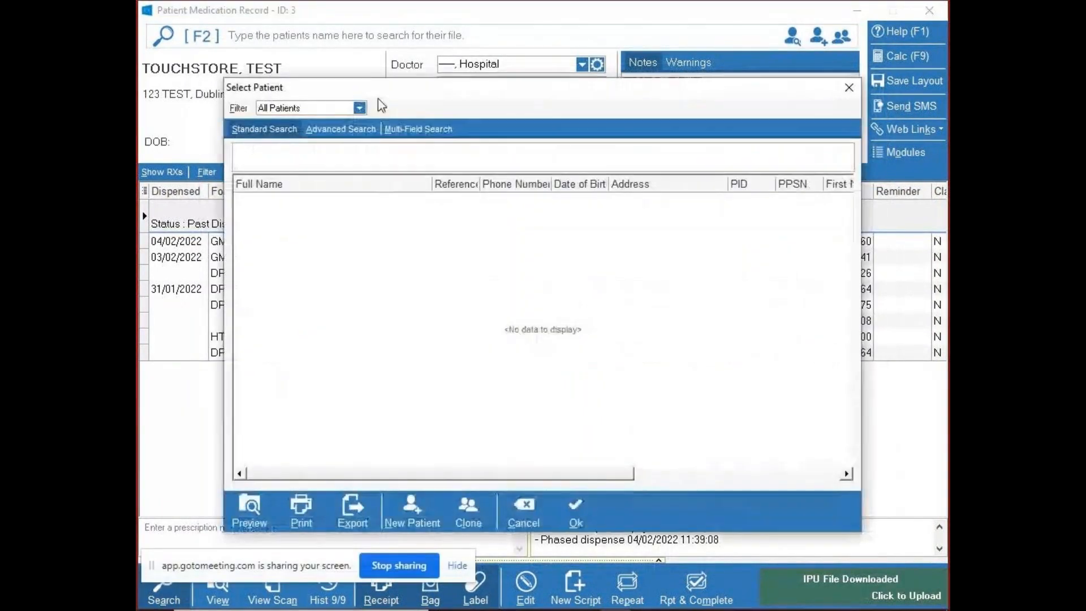
pyautogui.click(365, 110)
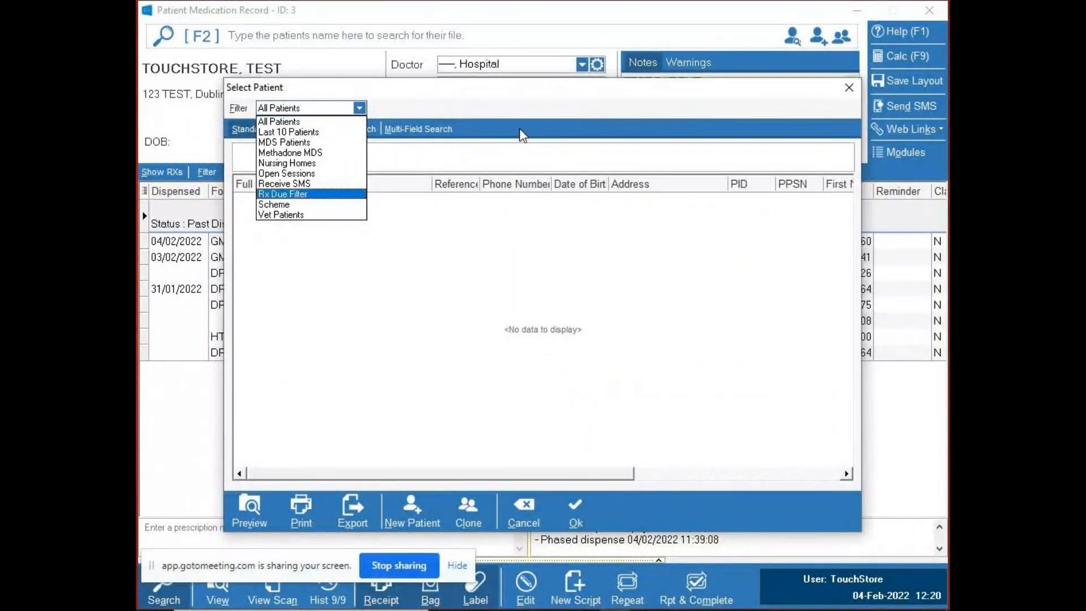
pyautogui.click(550, 114)
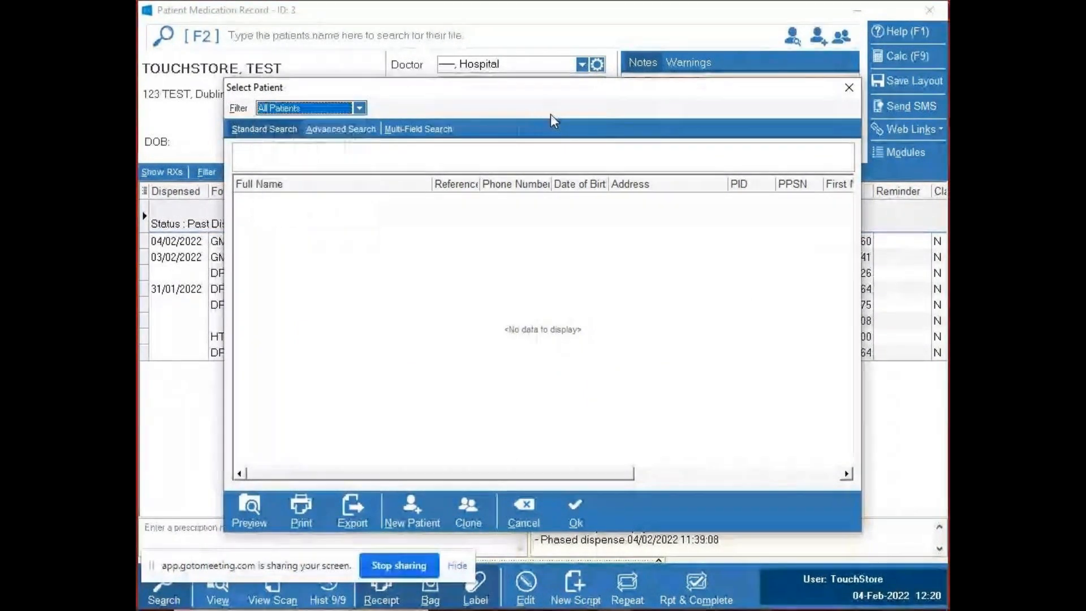
pyautogui.click(848, 87)
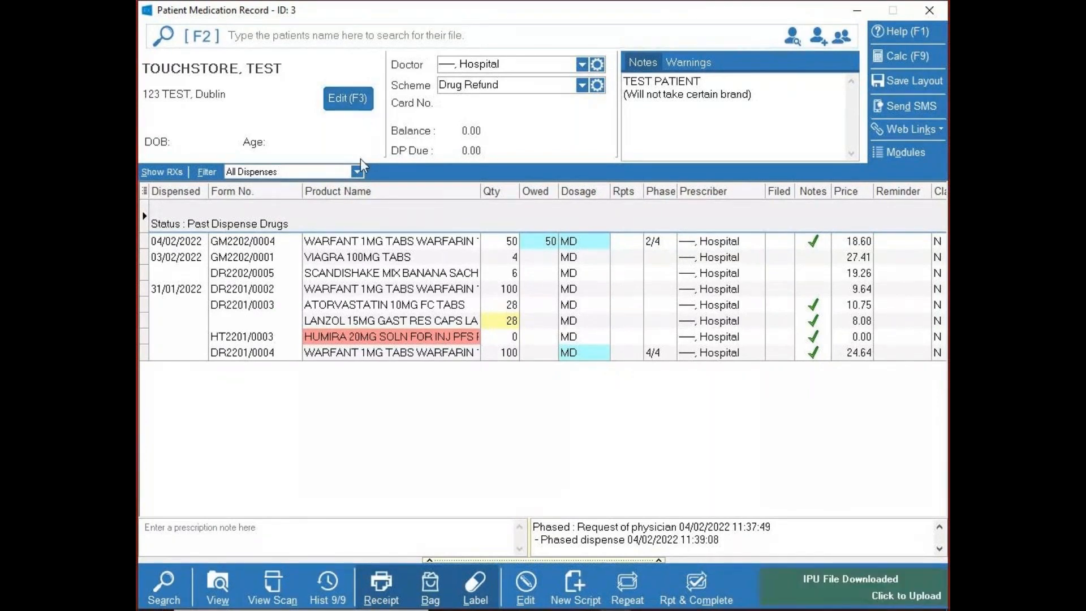
# - Check the Veterinary File option in the patient's maintenance details, and view the ad hoc label dialog before closing it
pyautogui.click(339, 109)
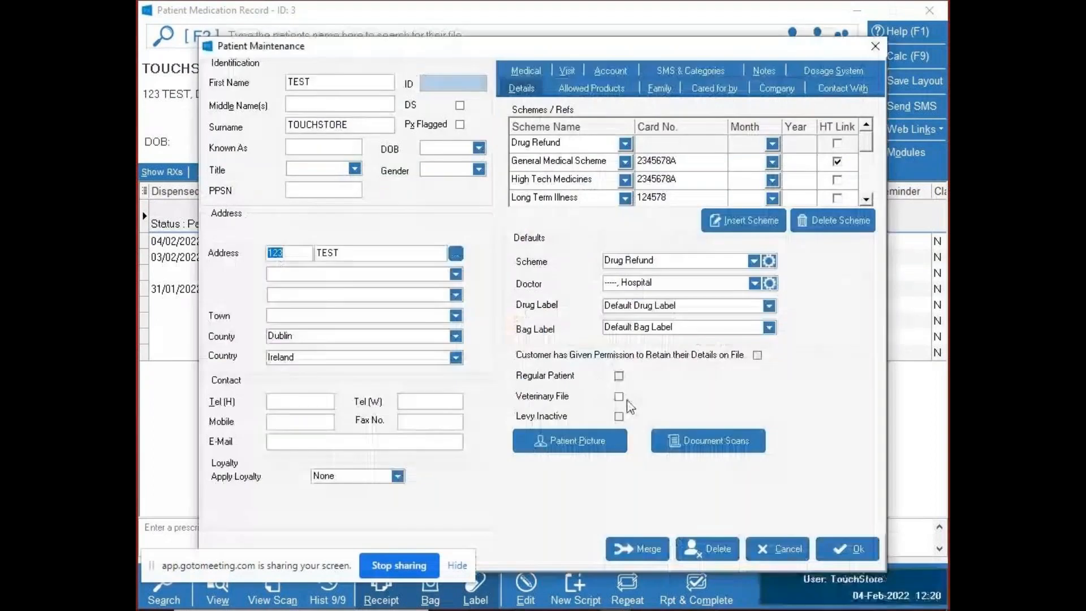
pyautogui.click(749, 547)
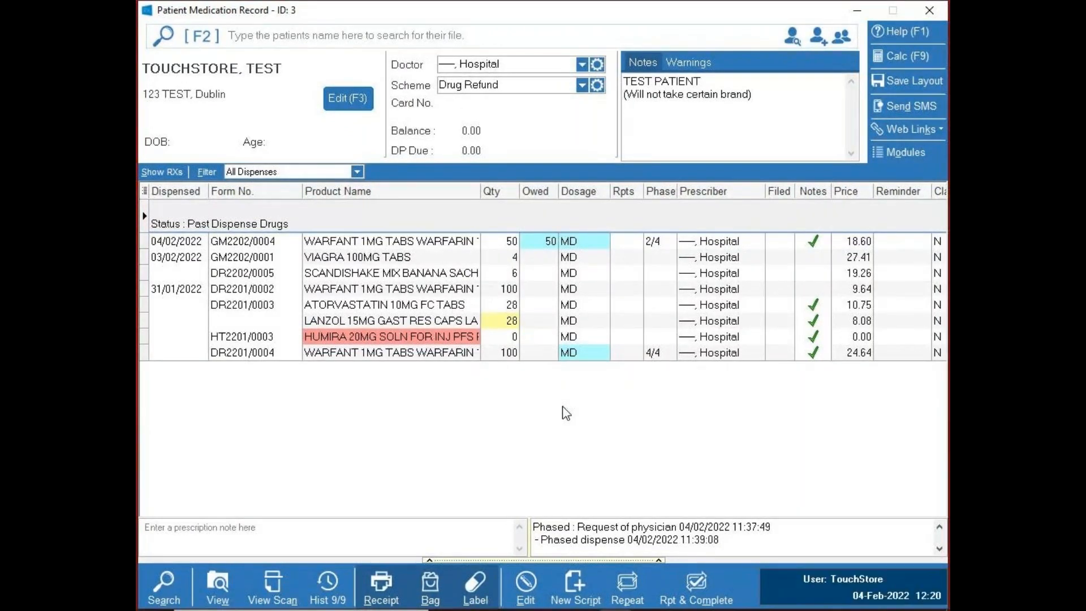
pyautogui.hotkey('ctrl', 'l')
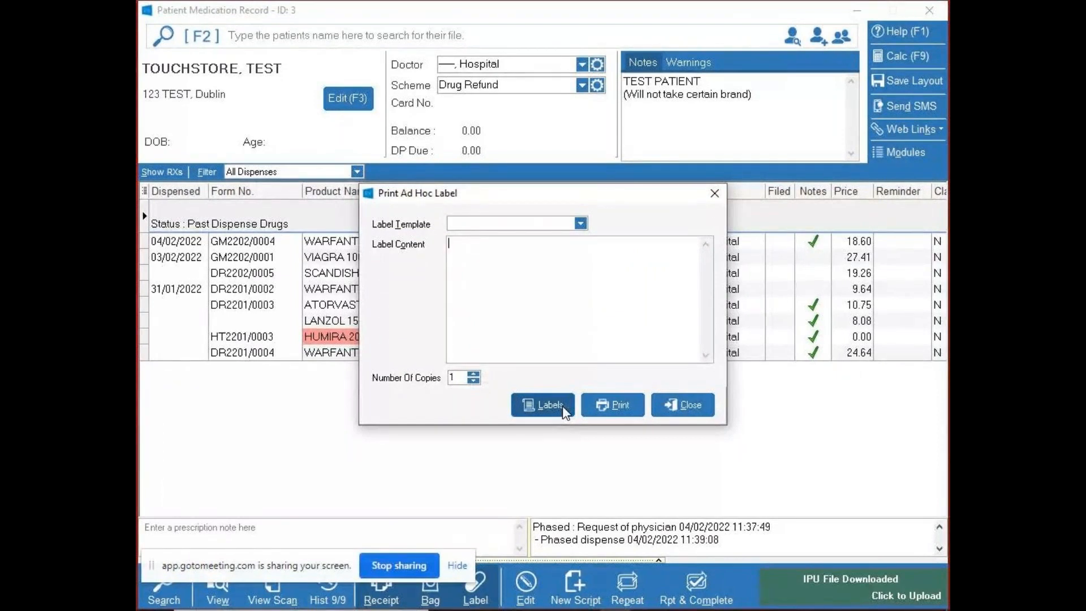
pyautogui.click(679, 406)
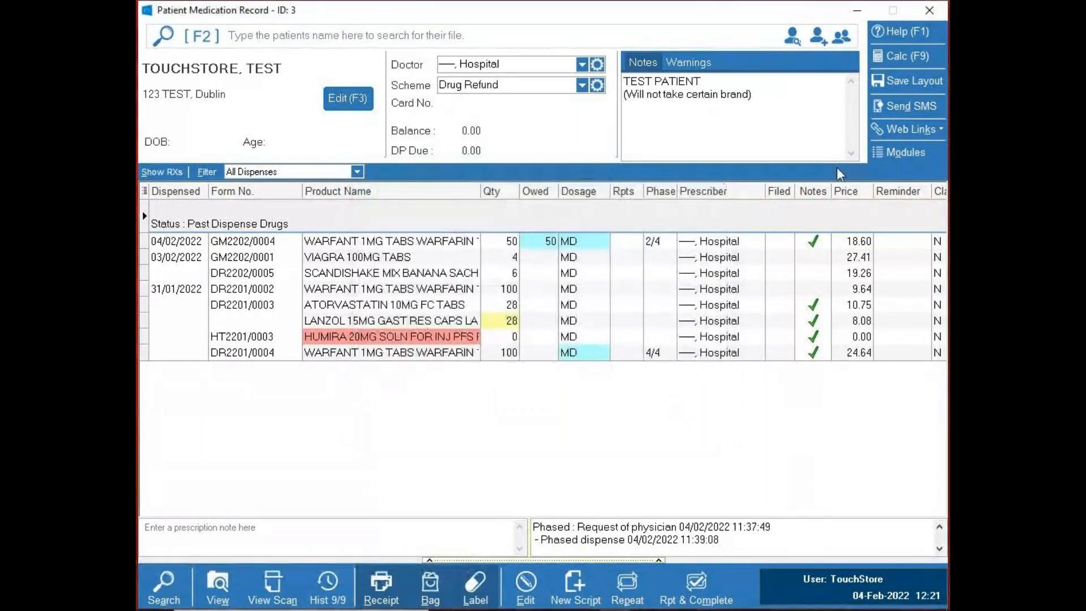